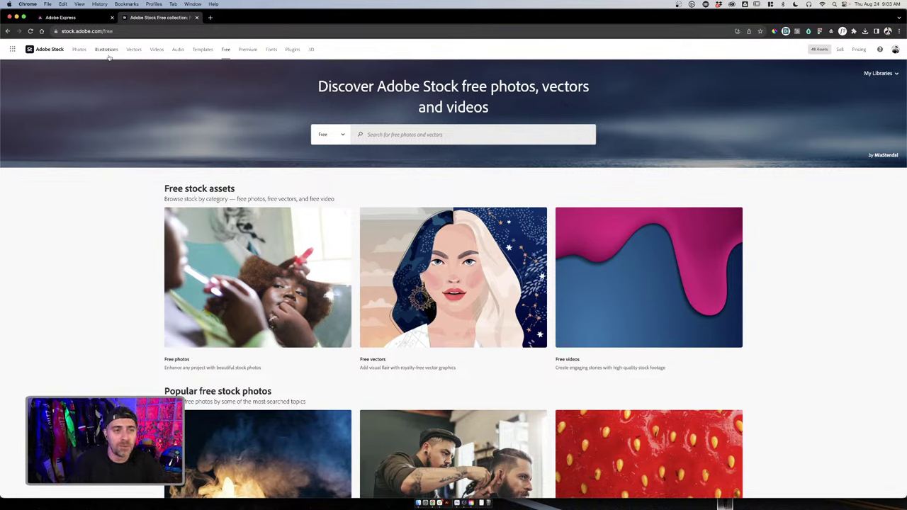
left_click(107, 33)
key("super+Tab")
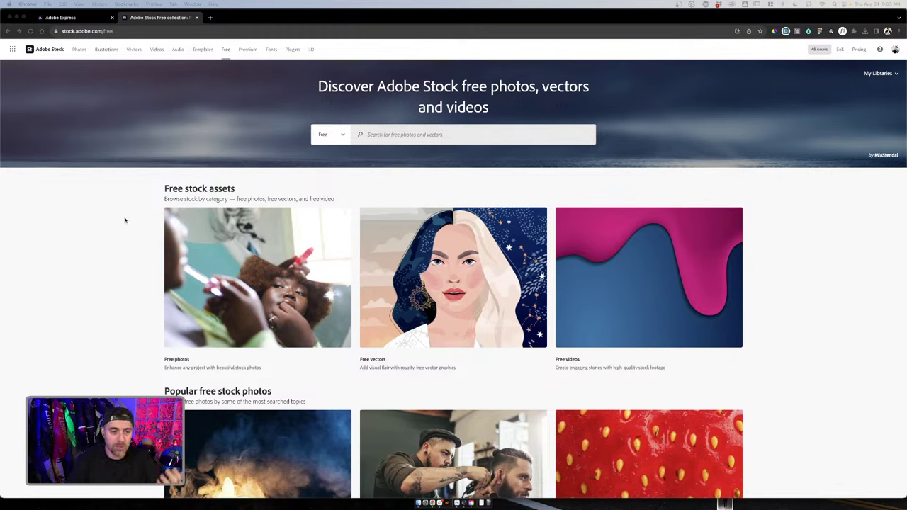
key("super+Tab")
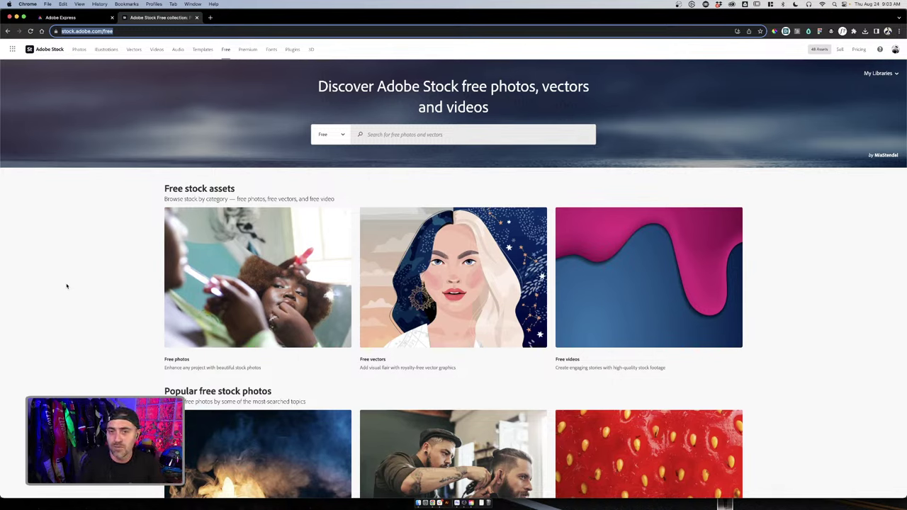
Search the free stock collection for "travel"
left_click(401, 131)
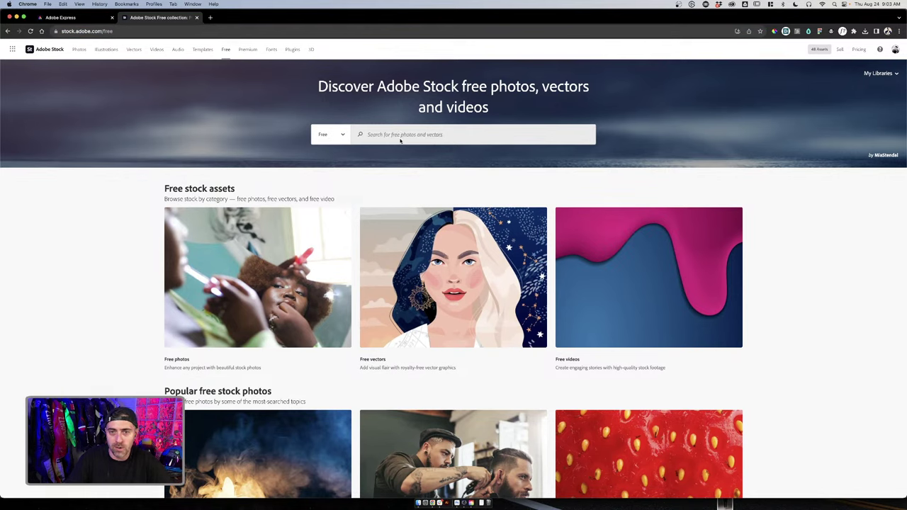
left_click(406, 133)
type("trave")
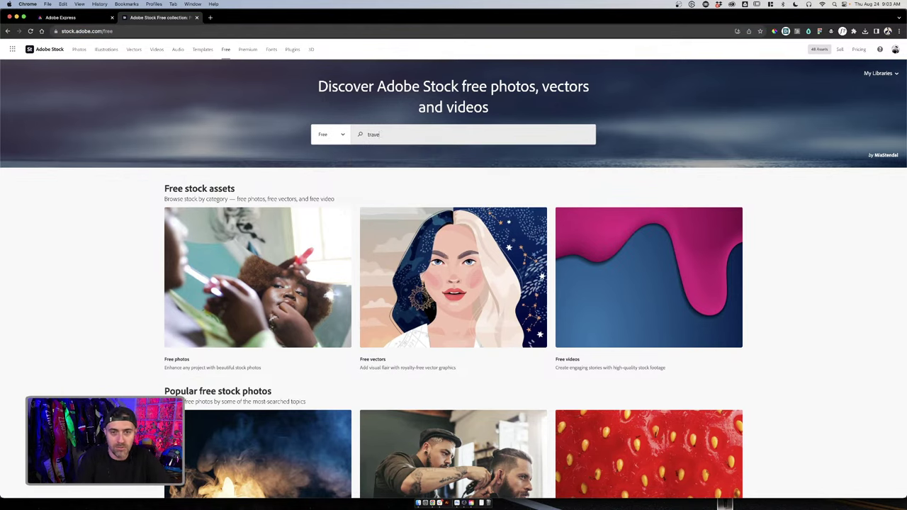
type("l")
key("Return")
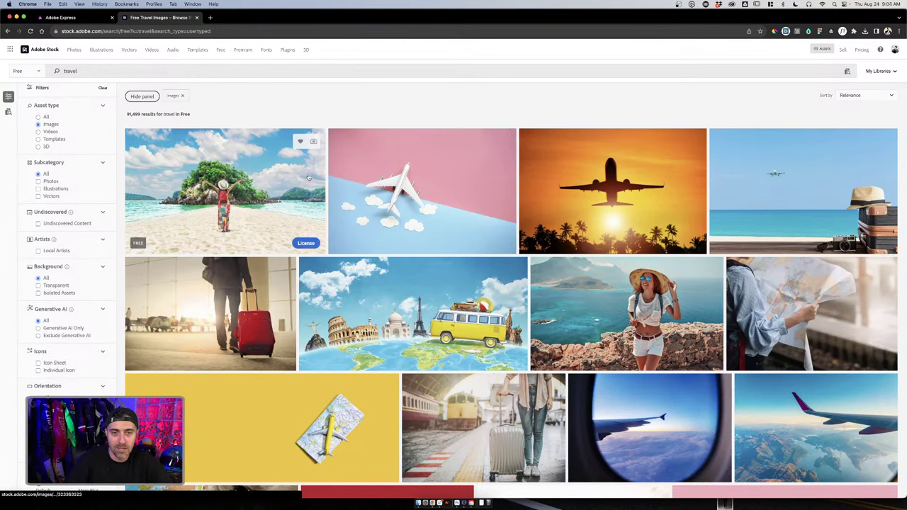
License the free beach photo of the woman facing the island and open the downloaded JPEG in Photoshop (Beta)
left_click(306, 242)
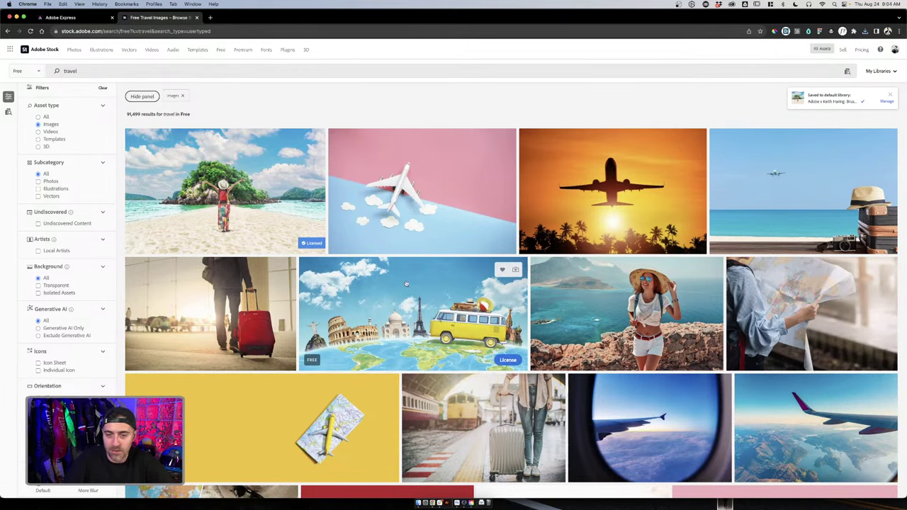
scroll(402, 281, "down", 1)
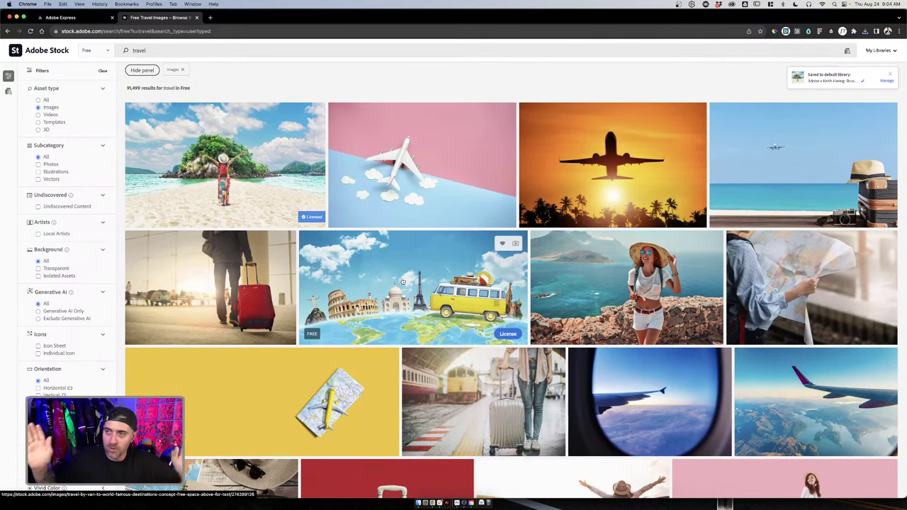
left_click(455, 502)
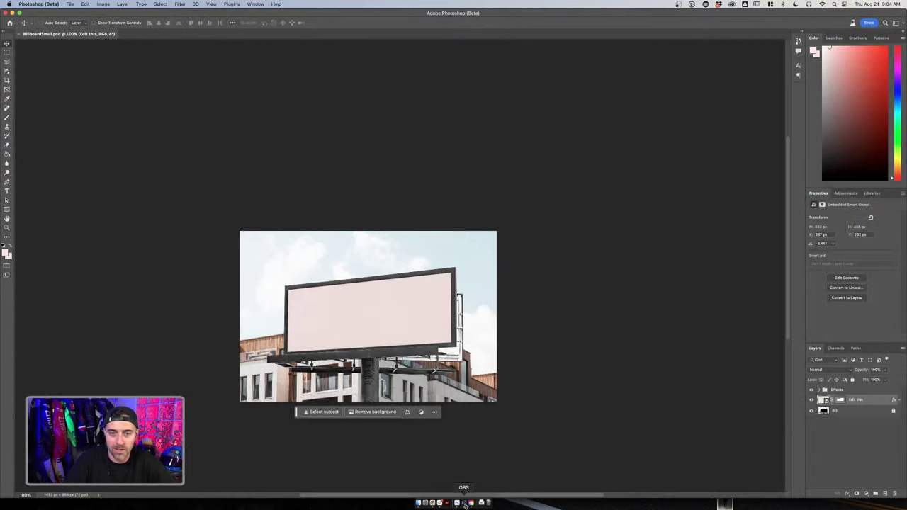
left_click(418, 502)
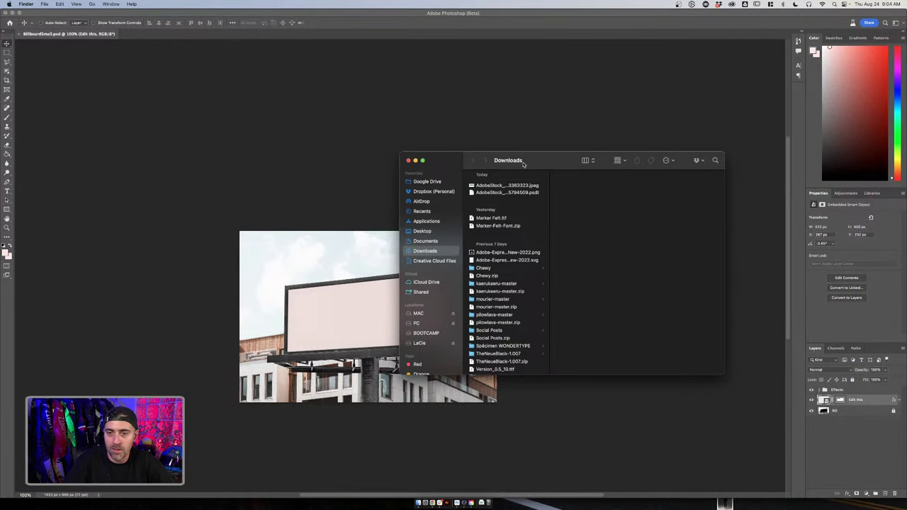
key("super+w")
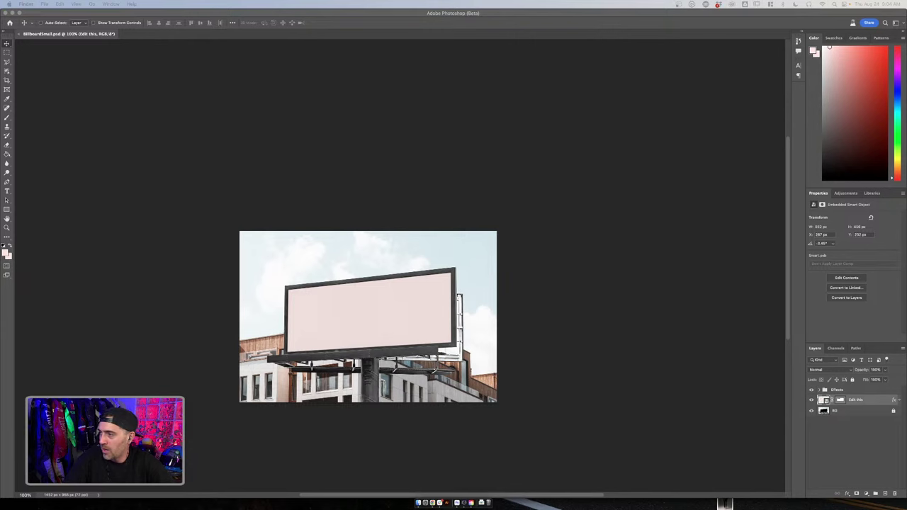
left_click_drag(730, 273, 459, 501)
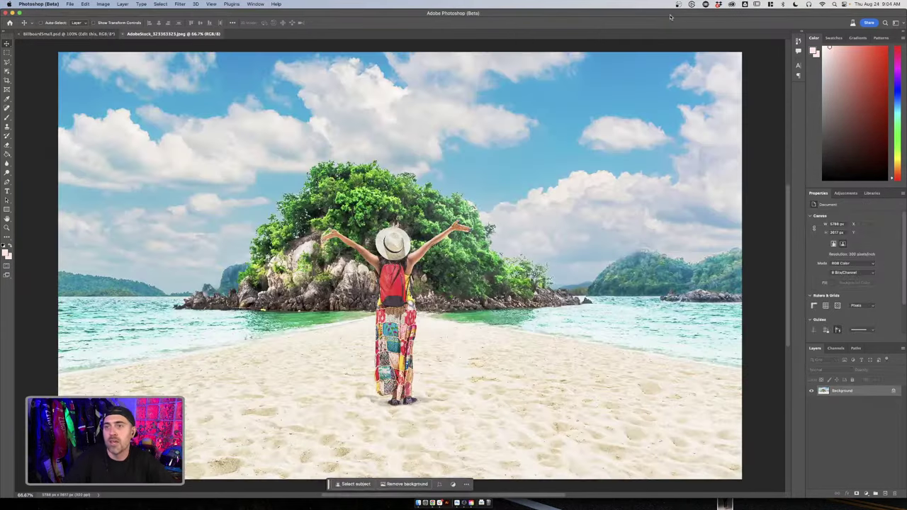
Review the available beta apps in Creative Cloud, including Photoshop (Beta), and return to the open beach photo
left_click(730, 5)
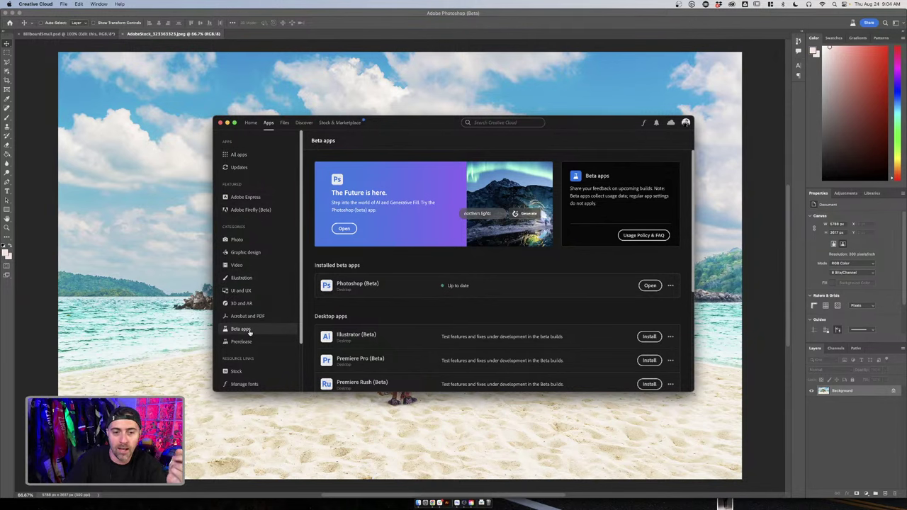
scroll(362, 296, "down", 2)
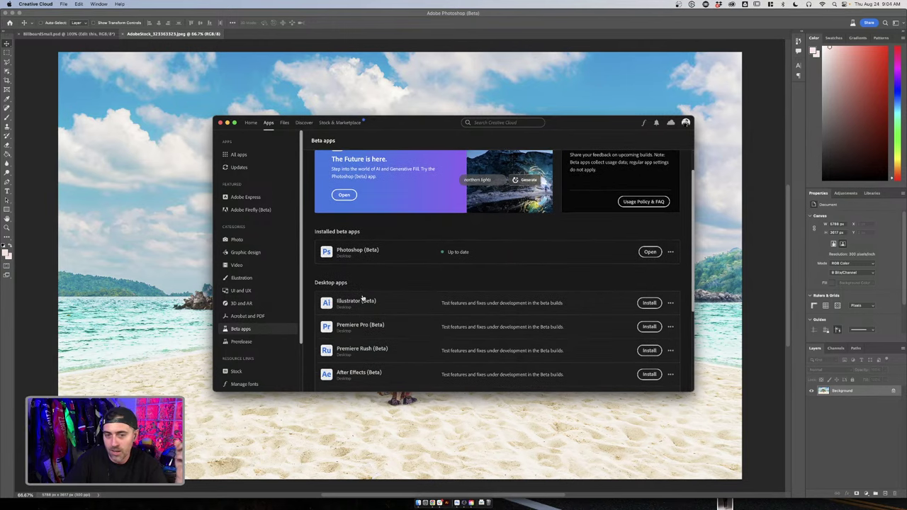
scroll(364, 291, "down", 1)
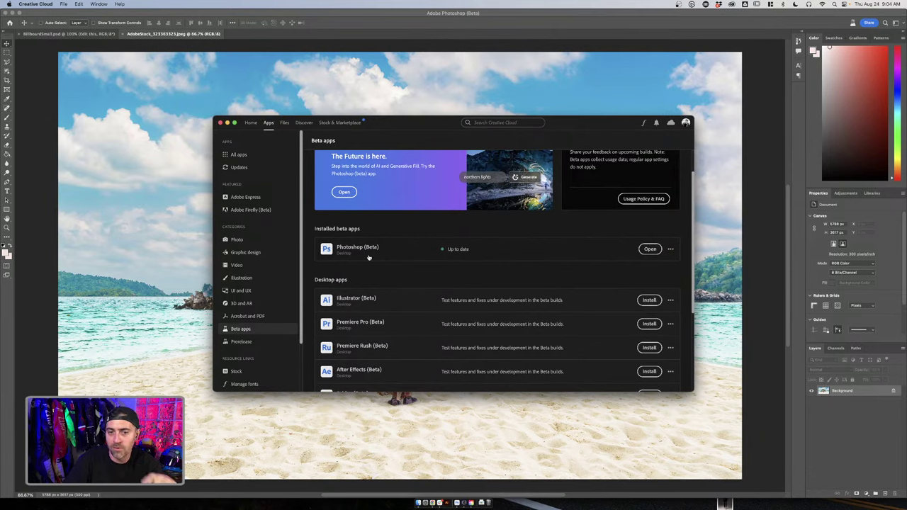
left_click(169, 253)
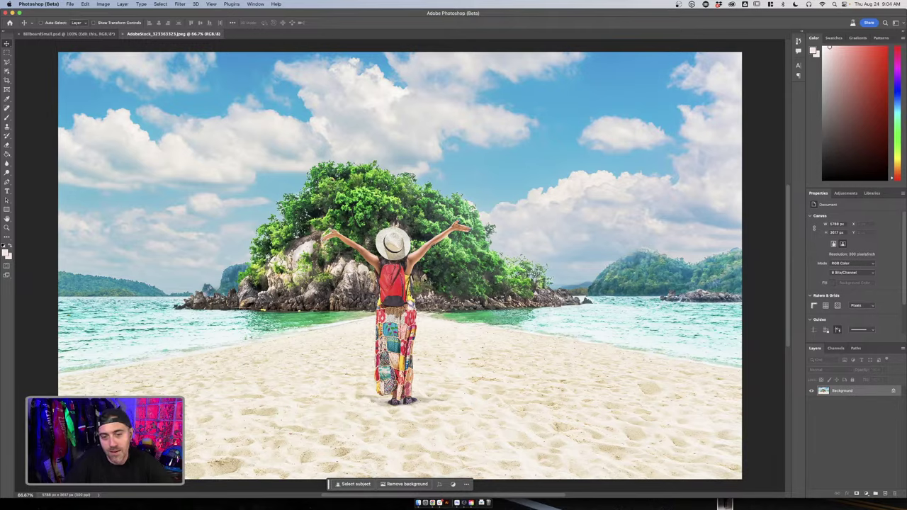
Extend the canvas equally on both sides of the beach photo to about 8248 px wide with the Crop tool
scroll(432, 280, "down", 2)
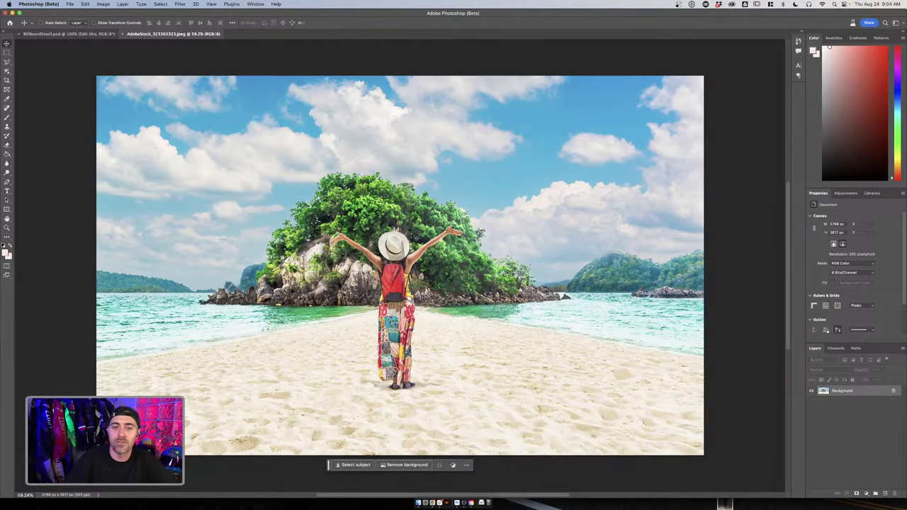
scroll(412, 236, "down", 2)
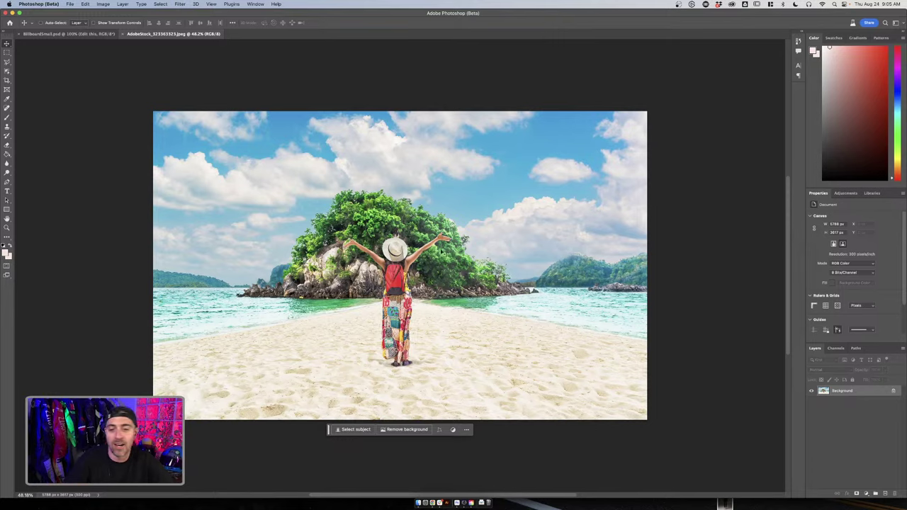
scroll(469, 267, "down", 1)
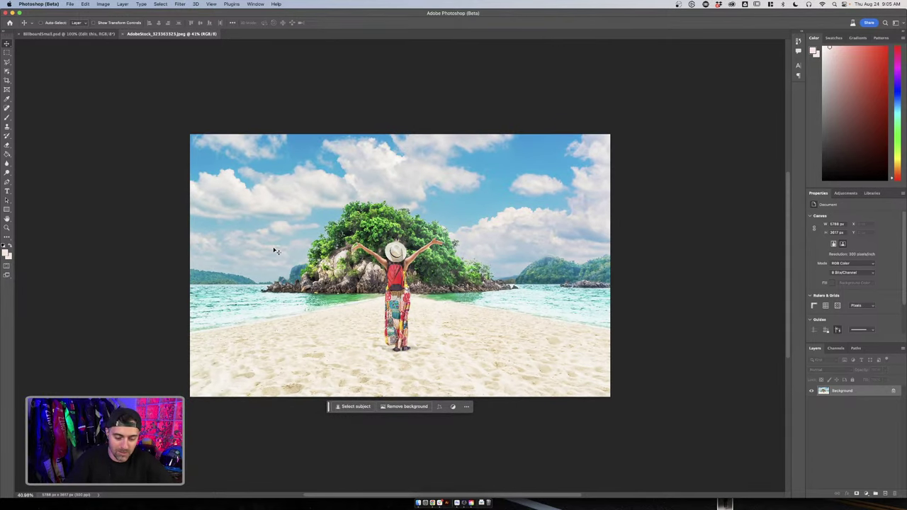
key("c")
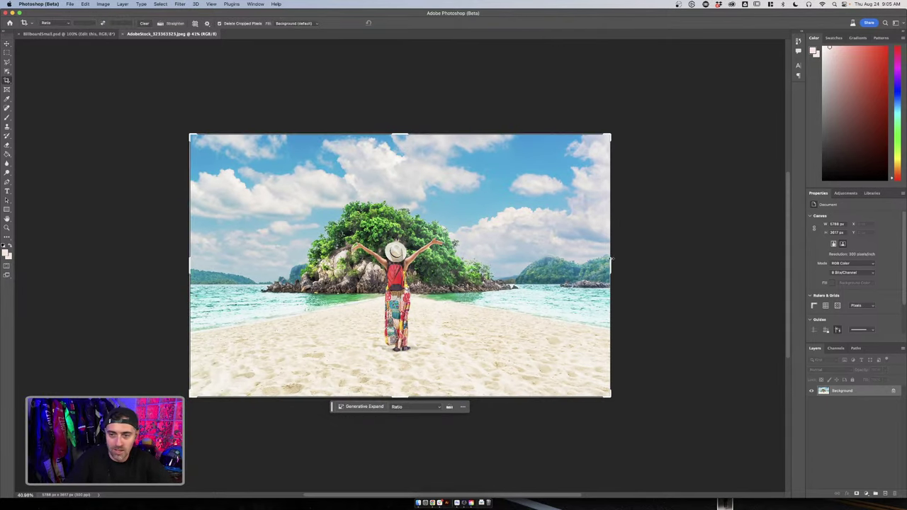
left_click_drag(610, 260, 699, 259)
key("Return")
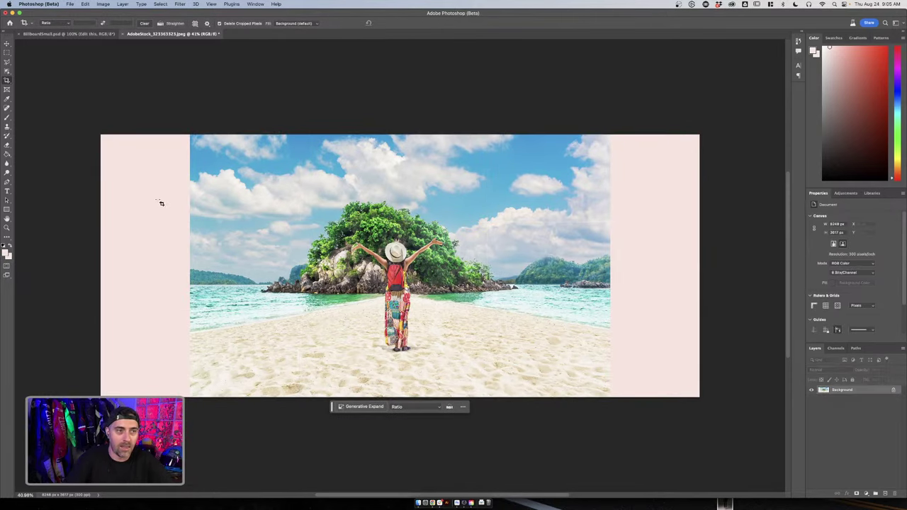
key("m")
left_click_drag(105, 113, 192, 412)
left_click(770, 428)
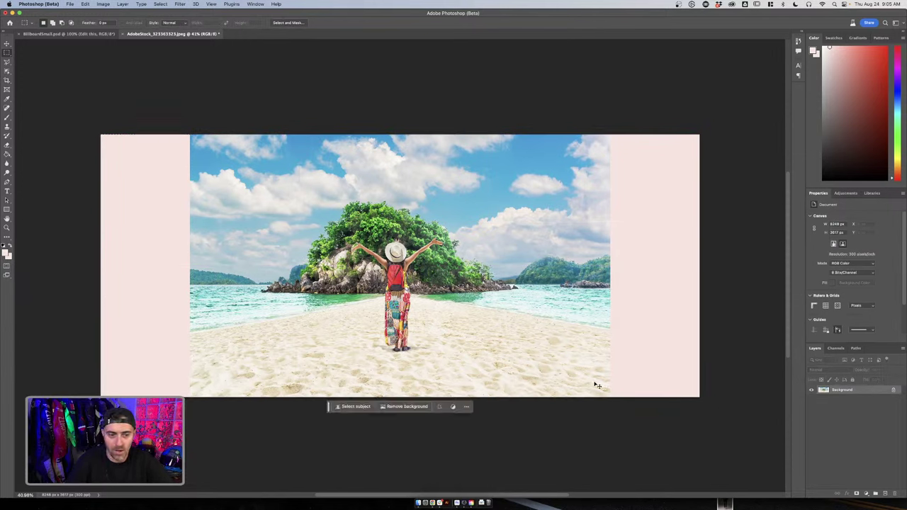
Unlock the Background layer and select both blank side strips together, each slightly overlapping the edge of the photo
left_click(893, 389)
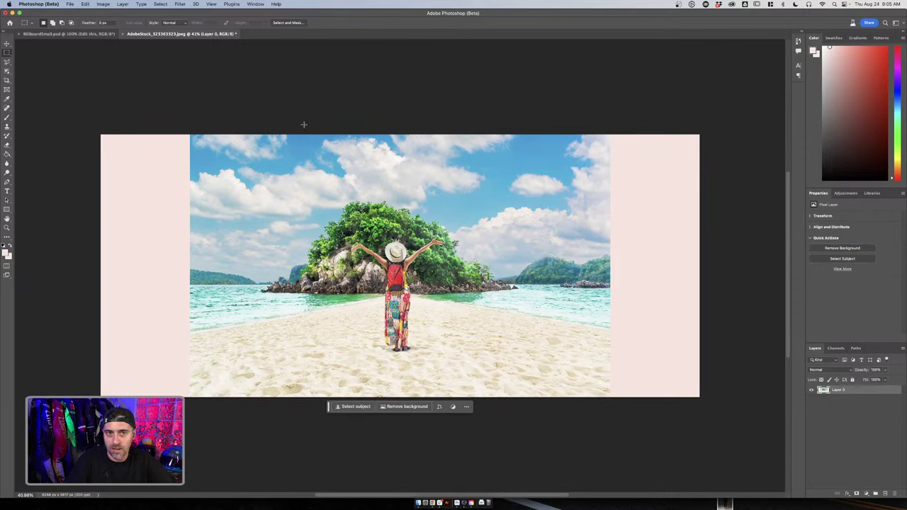
left_click_drag(88, 133, 208, 409)
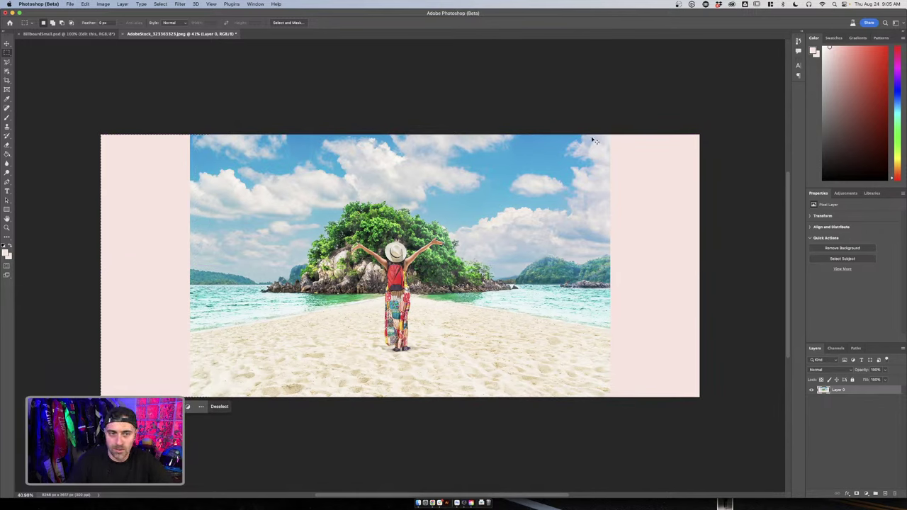
left_click(89, 125)
left_click_drag(89, 125, 715, 447)
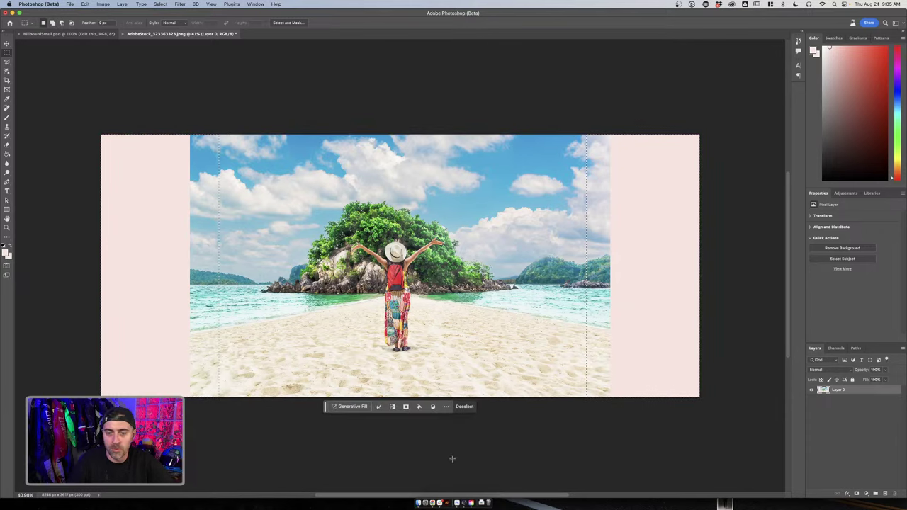
Run Generative Fill without a prompt on the selected side strips, compare the three variations and keep the first
left_click(355, 406)
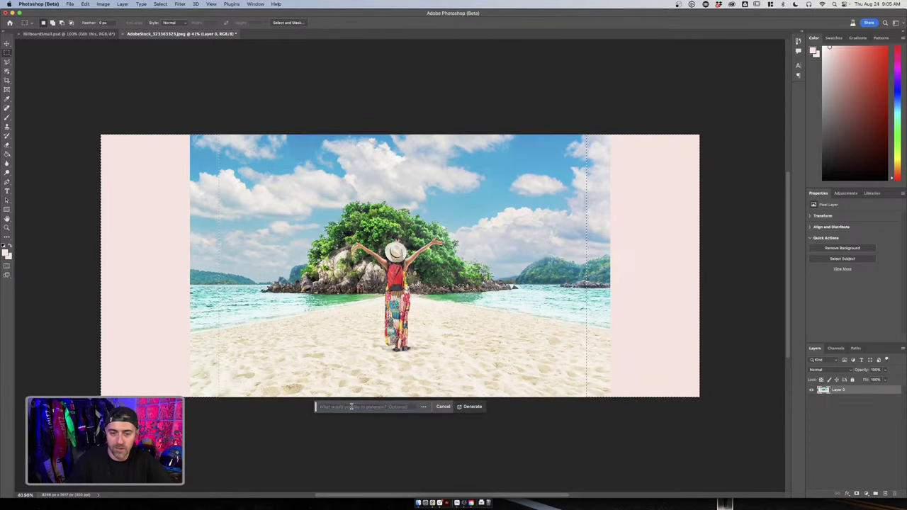
left_click(469, 406)
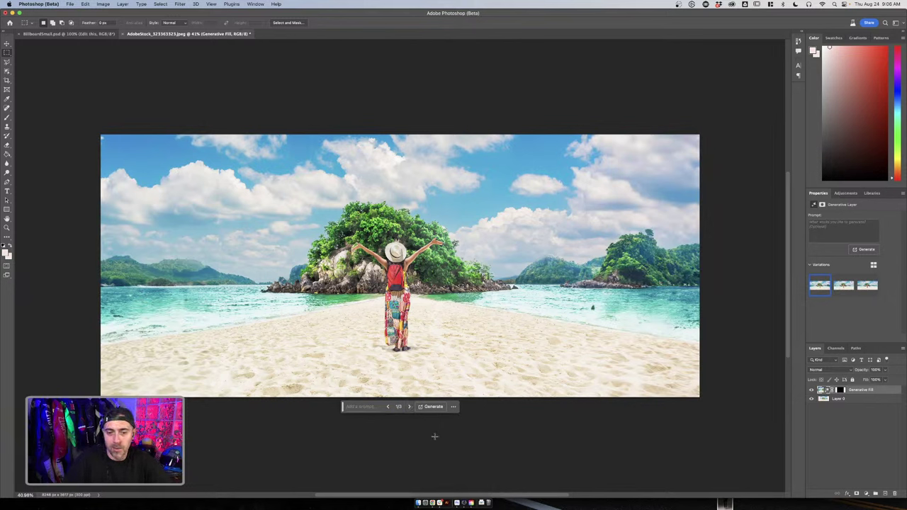
left_click(408, 407)
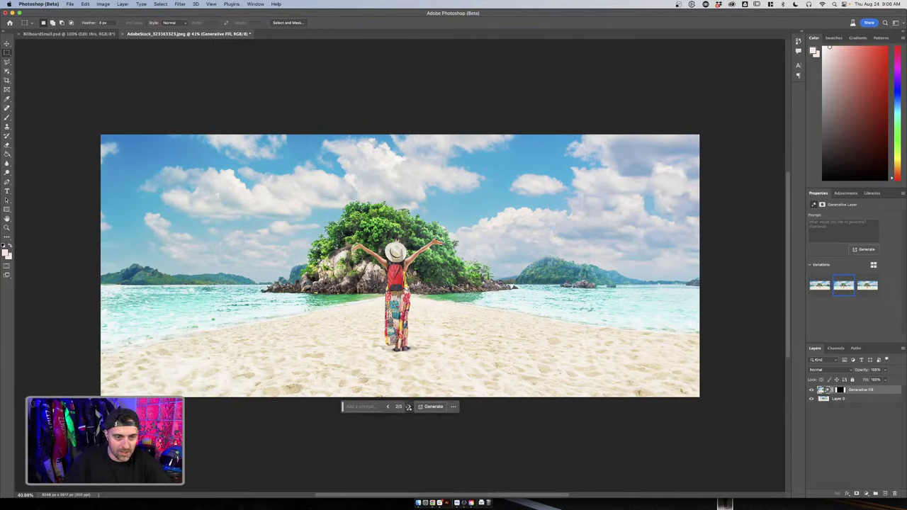
left_click(409, 407)
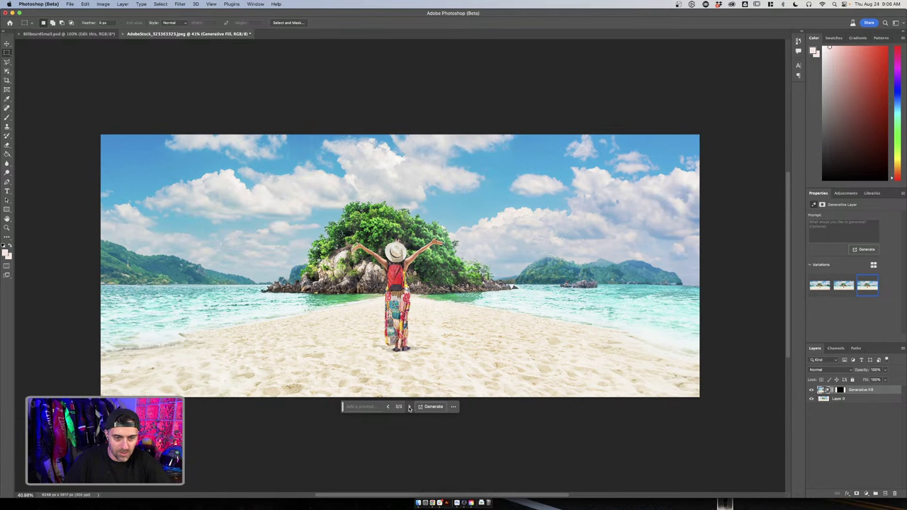
left_click(409, 406)
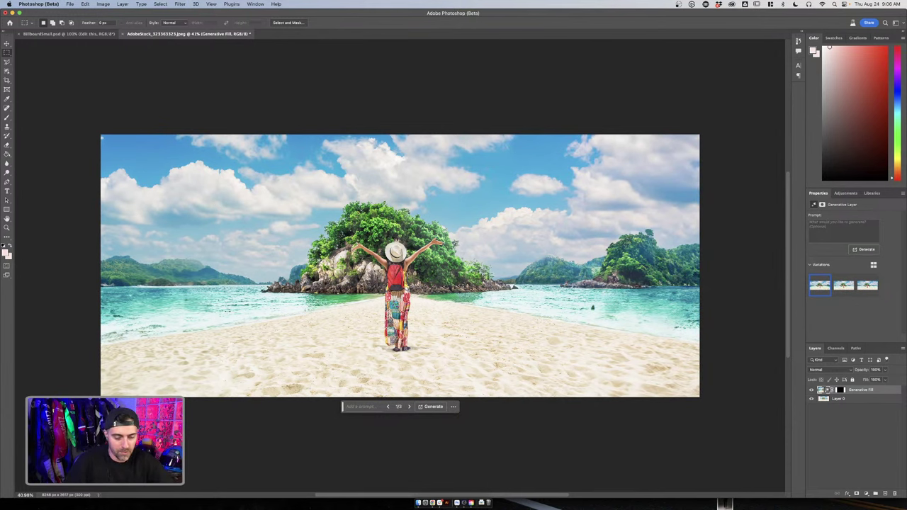
Select a narrow full-height strip over the seam on the photo's left side and run Generative Fill without a prompt to blend it
key("z")
left_click(213, 283)
left_click(212, 283)
left_click(213, 284)
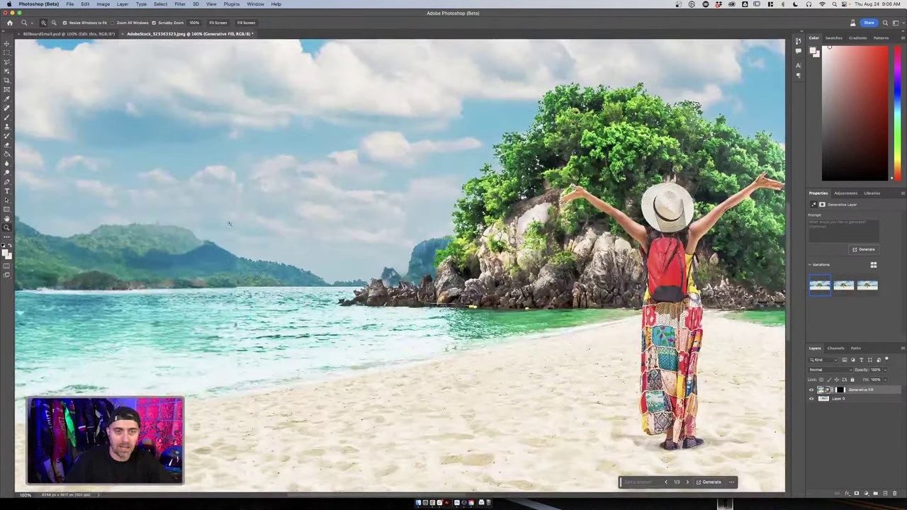
left_click_drag(231, 196, 344, 195)
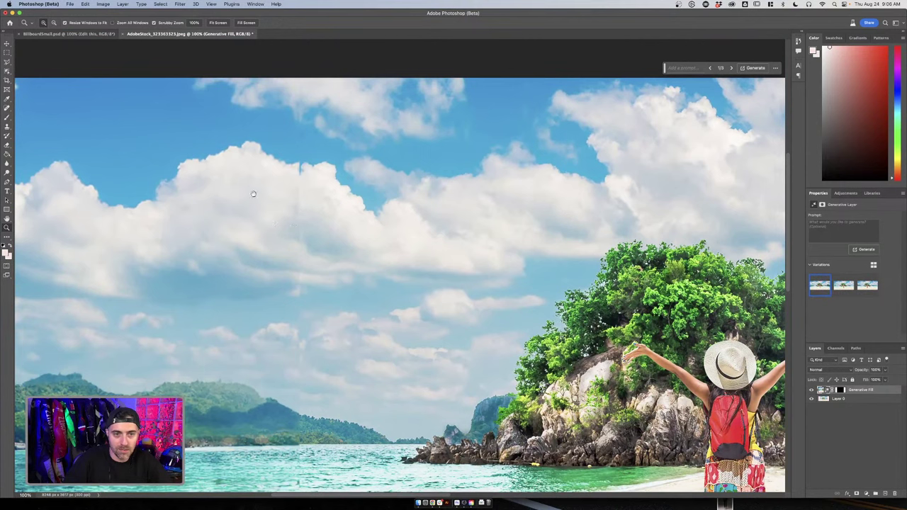
scroll(307, 193, "down", 6)
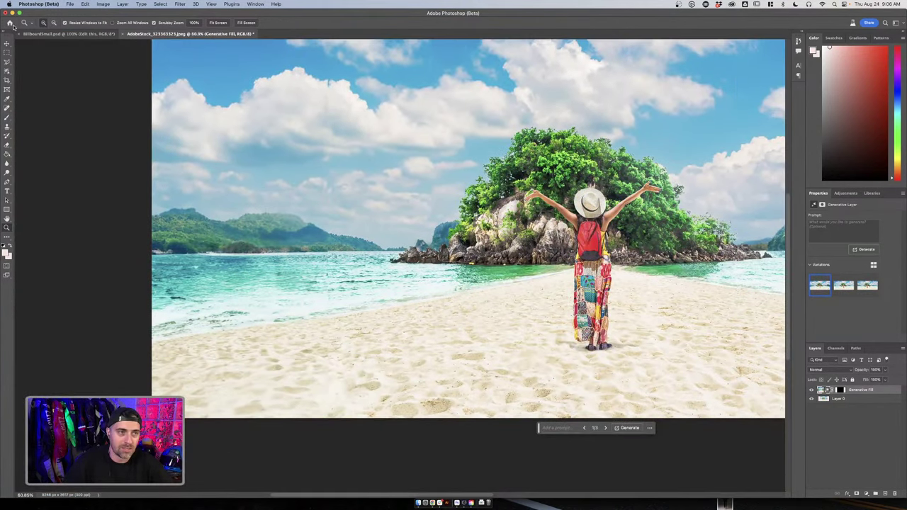
left_click(7, 53)
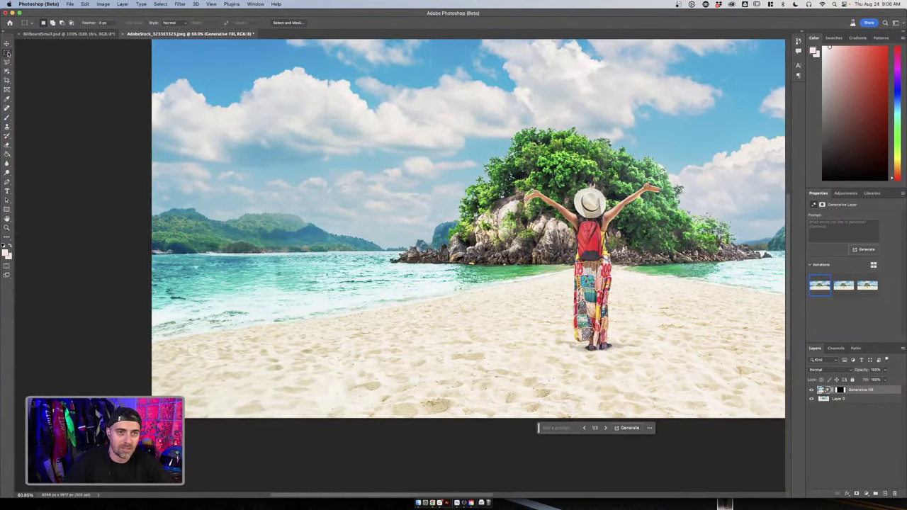
scroll(311, 45, "up", 2)
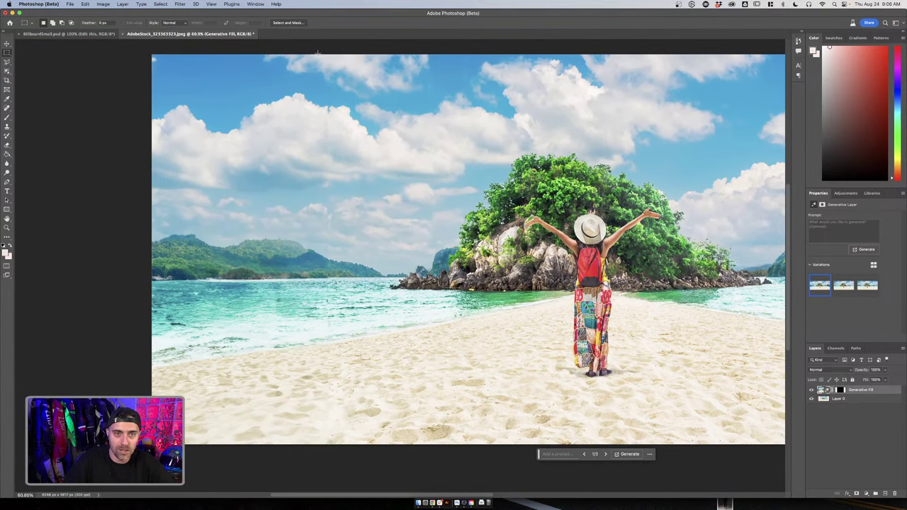
left_click_drag(318, 52, 335, 446)
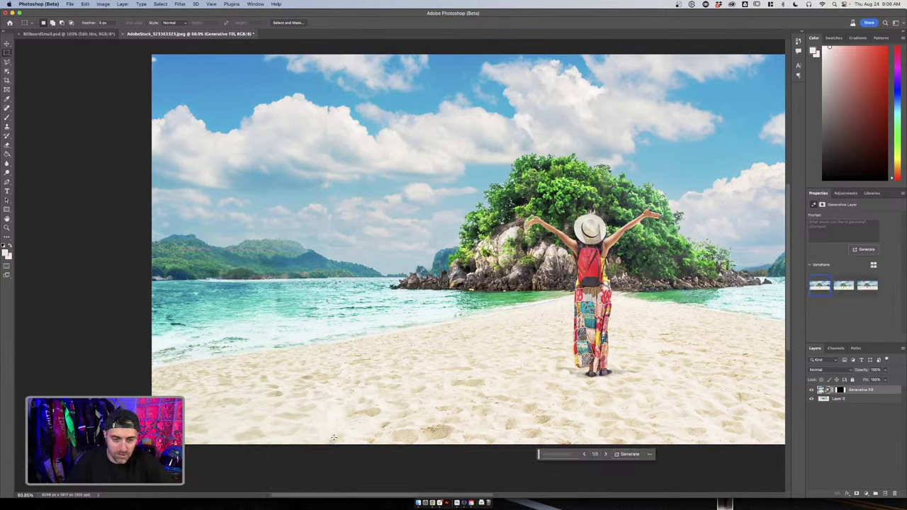
left_click_drag(347, 443, 316, 50)
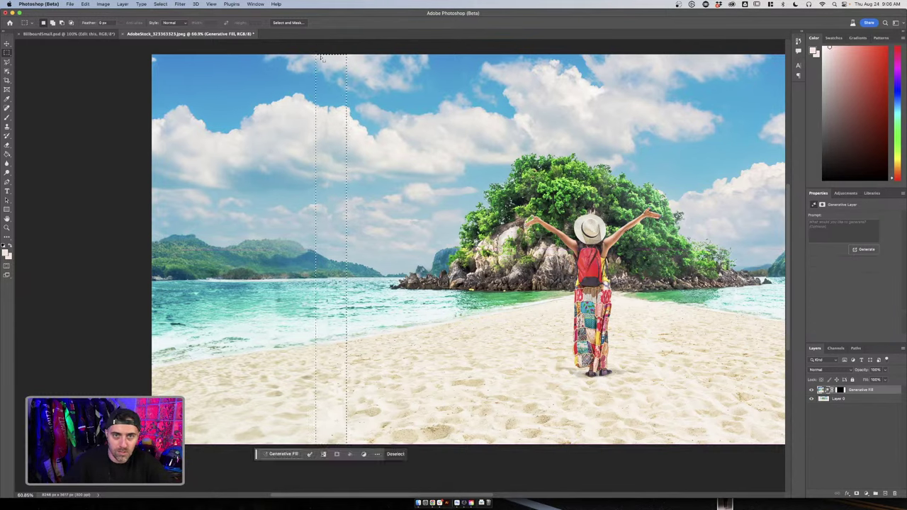
left_click(283, 453)
left_click(401, 457)
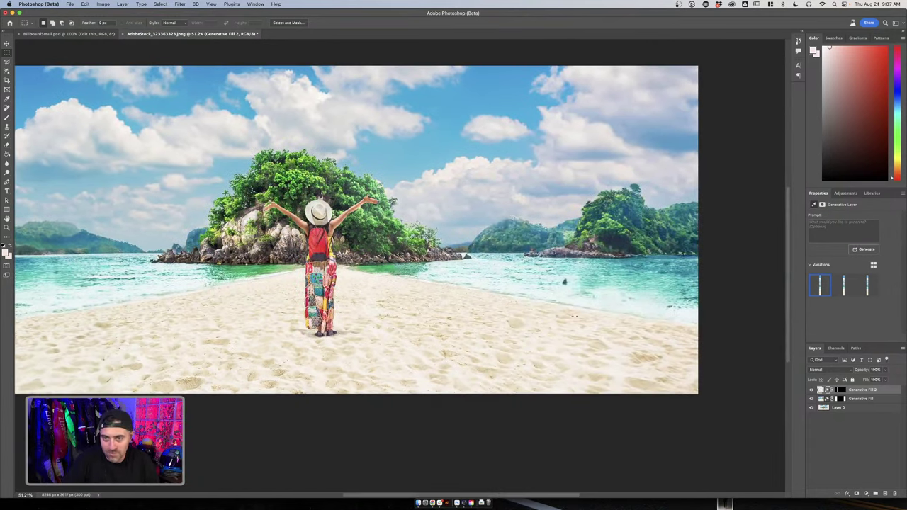
Select a narrow full-height strip over the right seam, run Generative Fill without a prompt and keep the third variation
left_click_drag(548, 65, 572, 455)
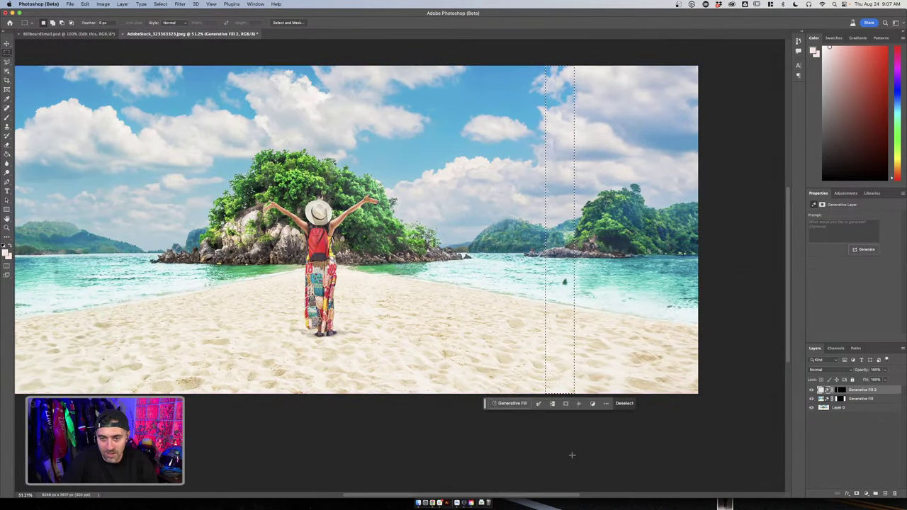
left_click(509, 403)
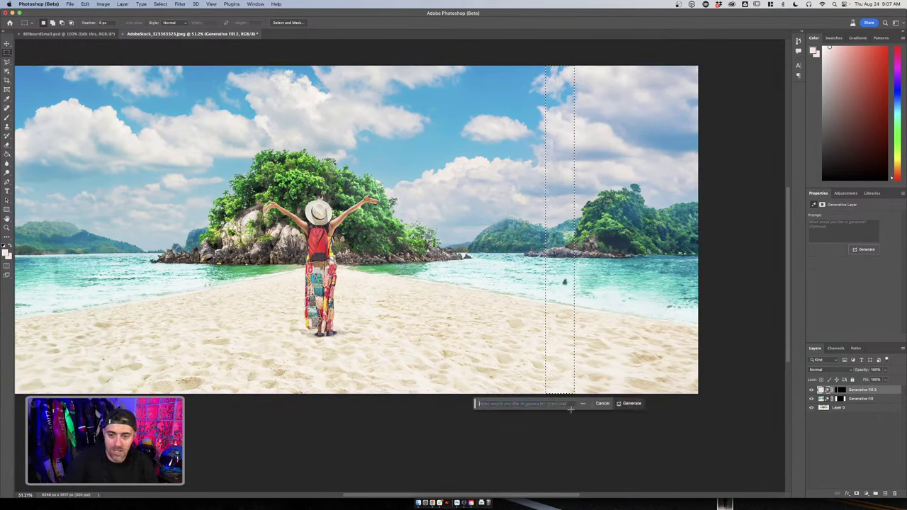
left_click(633, 404)
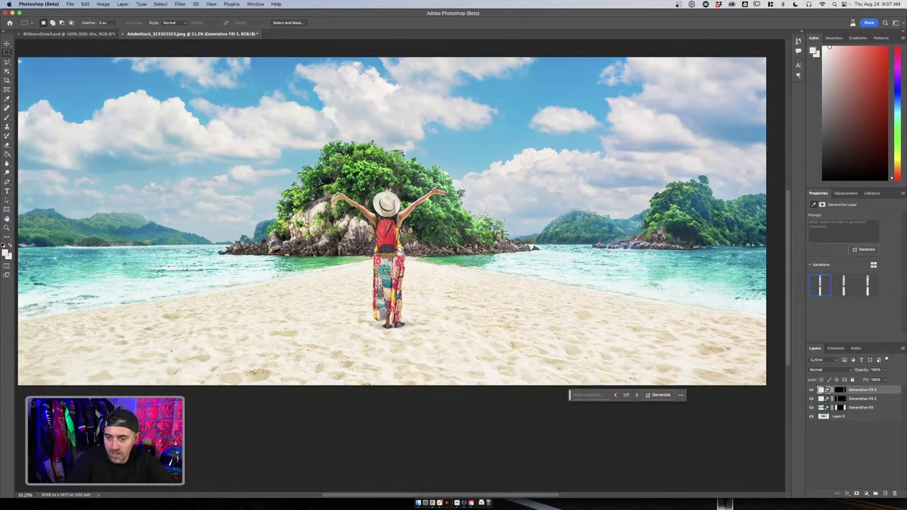
left_click(636, 395)
left_click(636, 394)
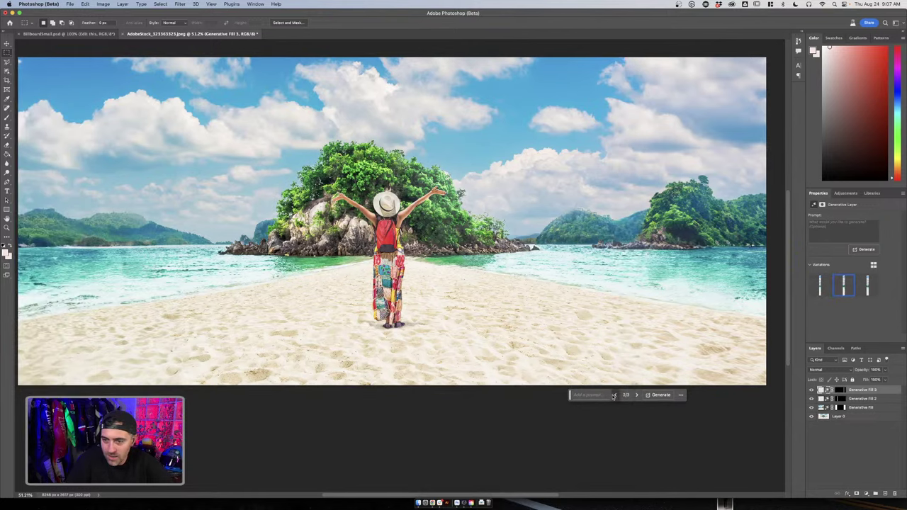
left_click(638, 394)
left_click(637, 395)
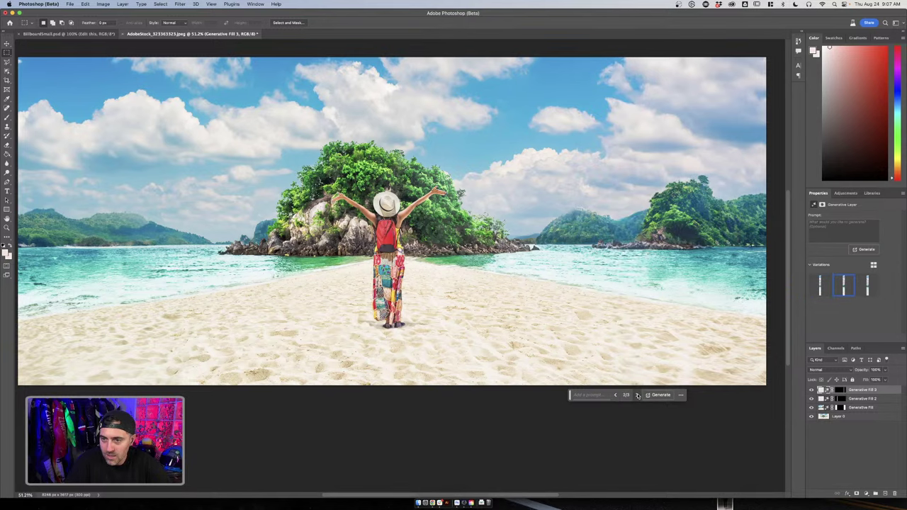
left_click(637, 394)
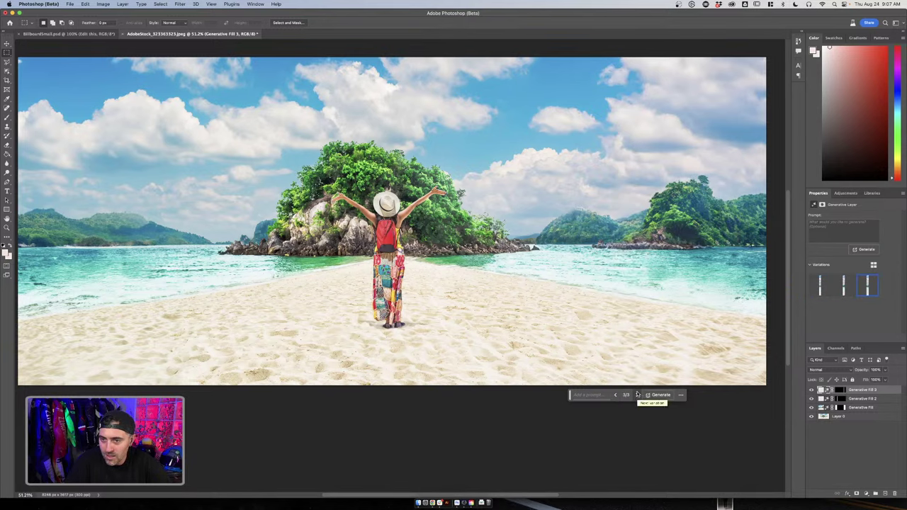
Group the three Generative Fill layers together with the original photo layer
key("super+minus")
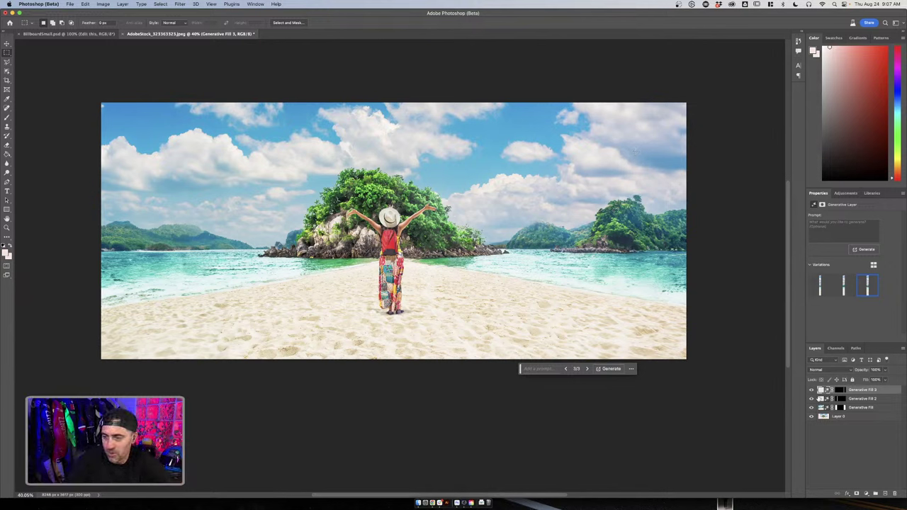
left_click(852, 417, "shift")
key("super+g")
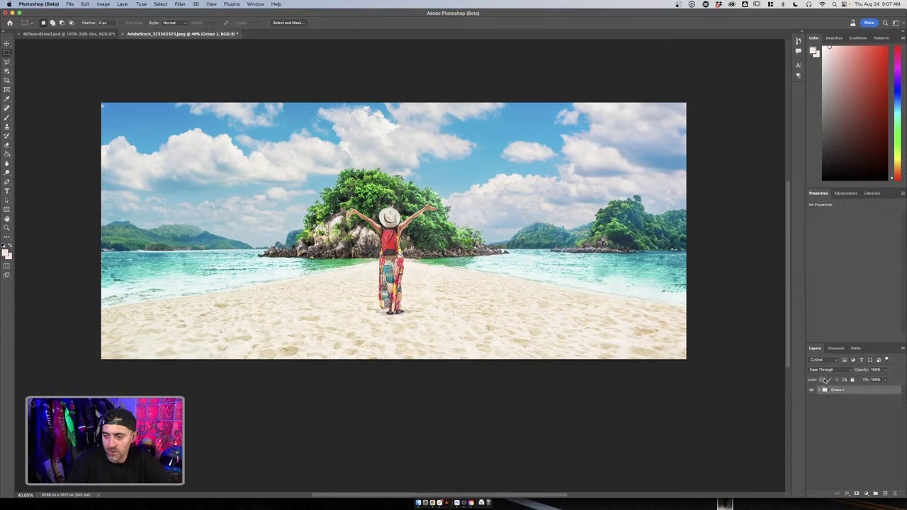
Duplicate the original photo layer, Layer 0, and move the copy out above Group 1, leaving the group collapsed
left_click(819, 390)
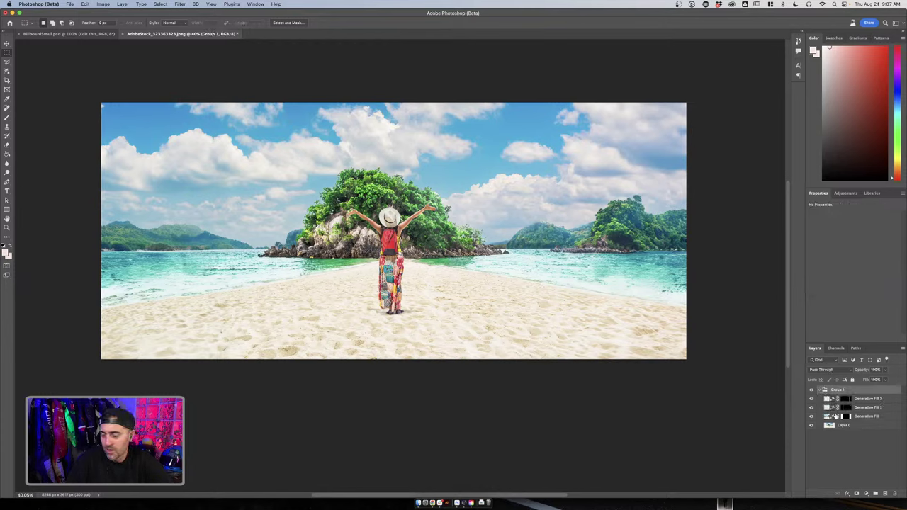
left_click(844, 425)
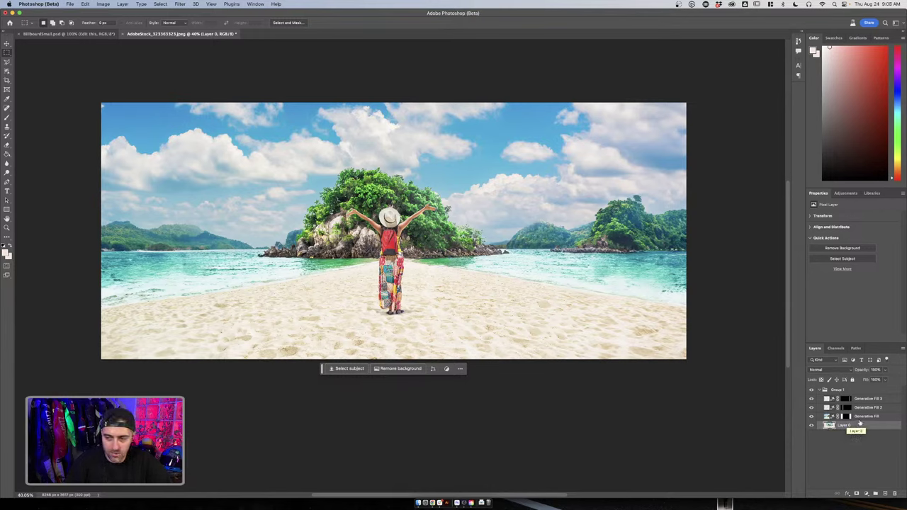
left_click_drag(828, 424, 835, 391)
key("super+z")
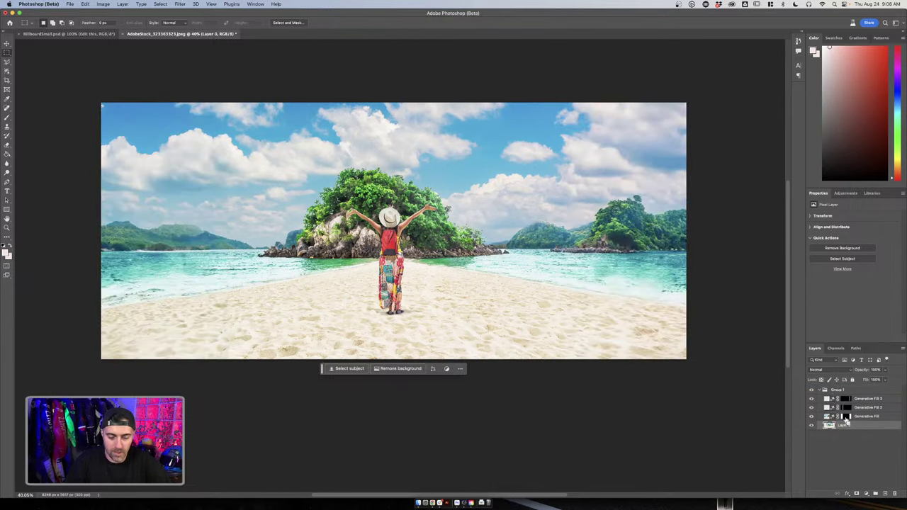
key("super+j")
left_click_drag(828, 425, 826, 390)
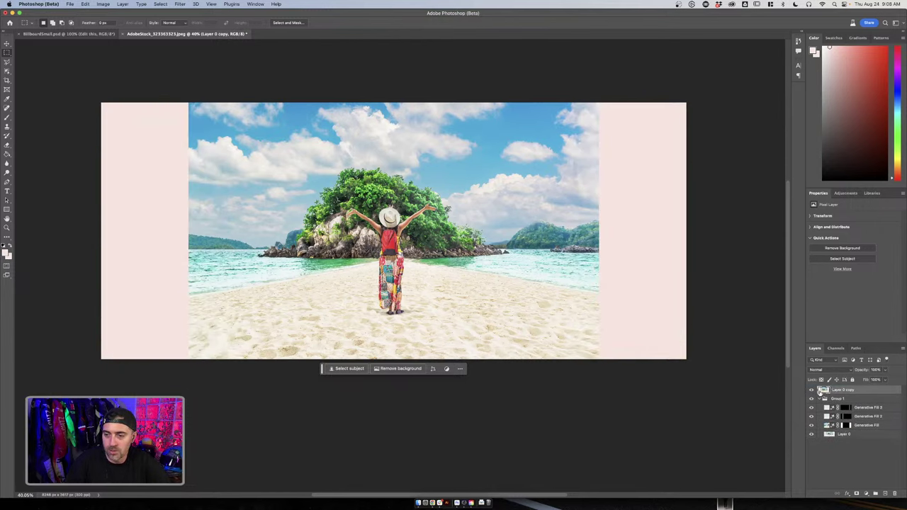
left_click(819, 399)
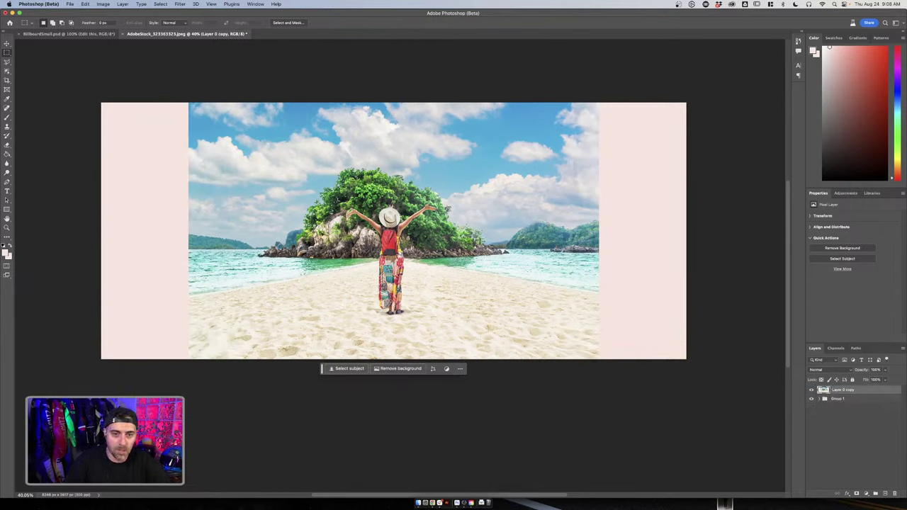
Select the woman with the Object Selection tool and add a layer mask that cuts her out of Layer 0 copy
key("w")
scroll(416, 242, "up", 5)
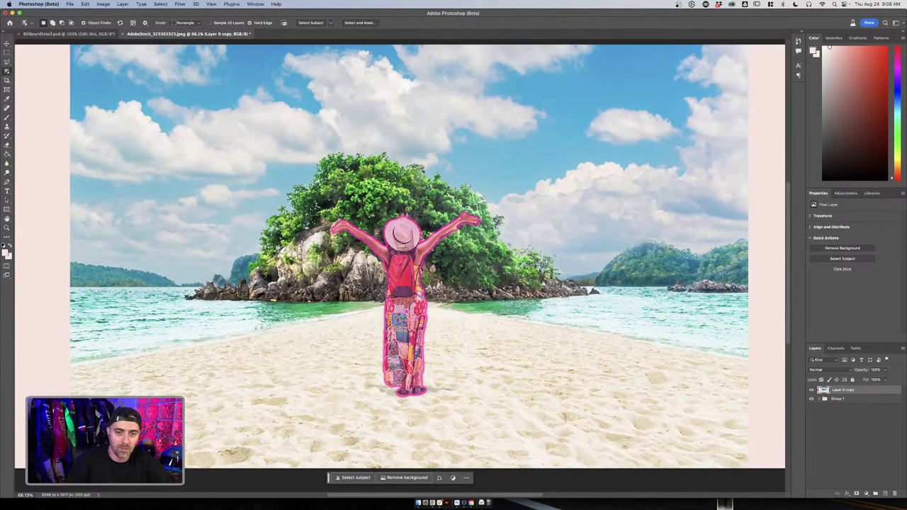
left_click(400, 247)
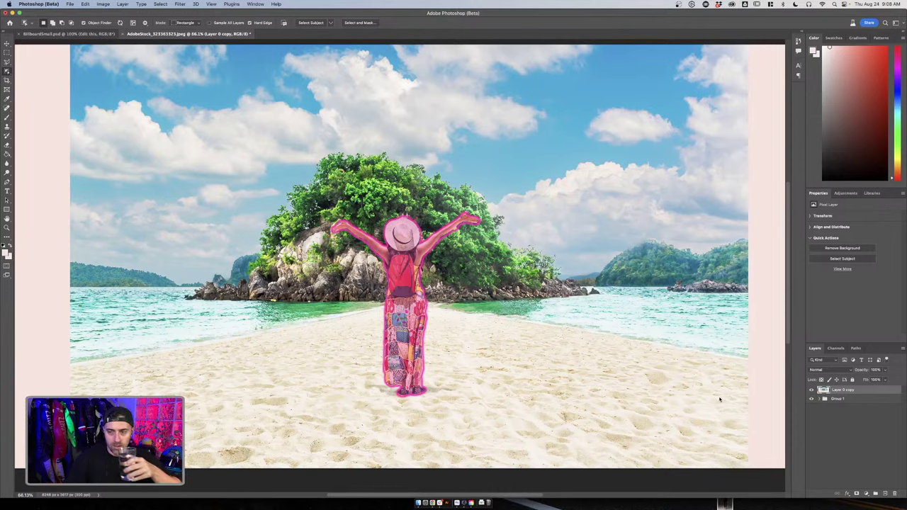
left_click(411, 251)
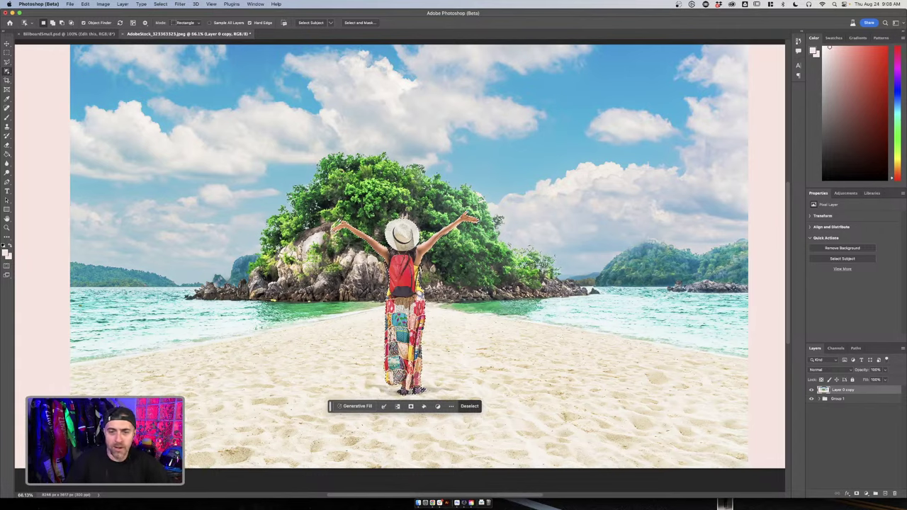
key("super+0")
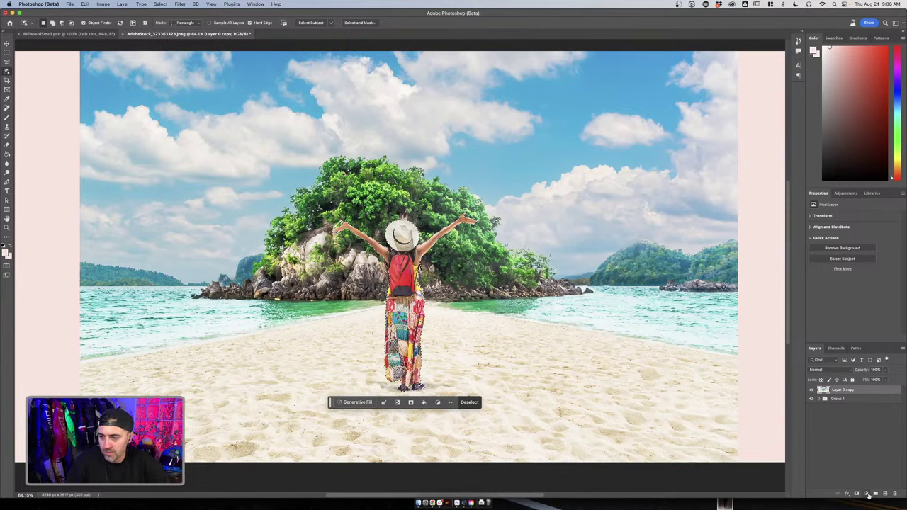
left_click(858, 494)
left_click(874, 306)
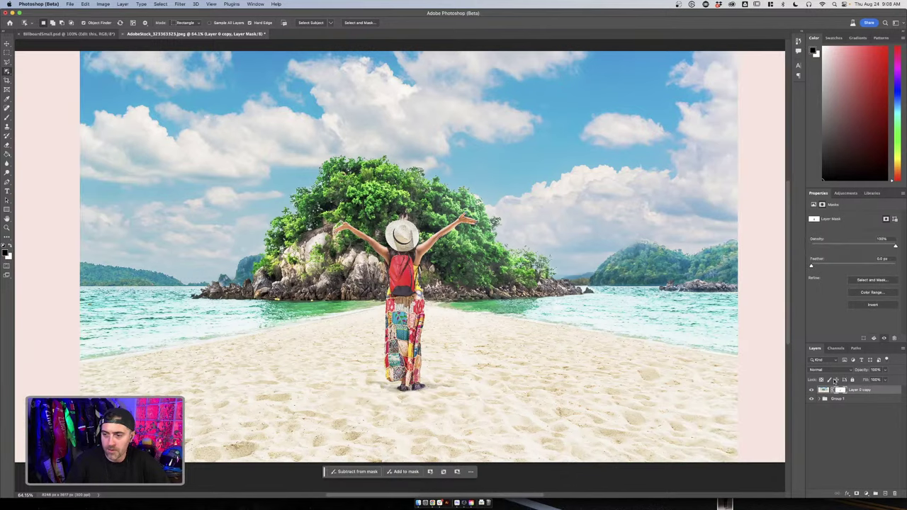
Hide Group 1 and check the woman-shaped cutout in the masked photo copy
left_click(811, 399)
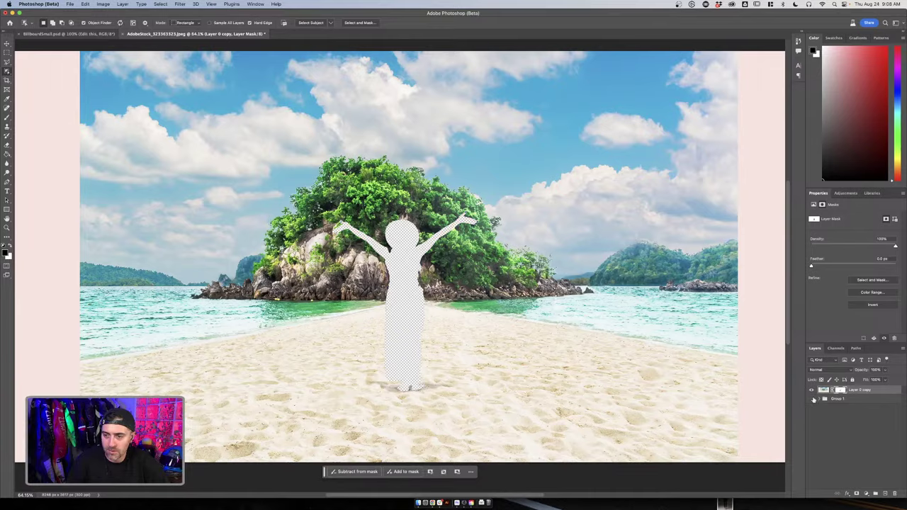
left_click(813, 390)
left_click(813, 390)
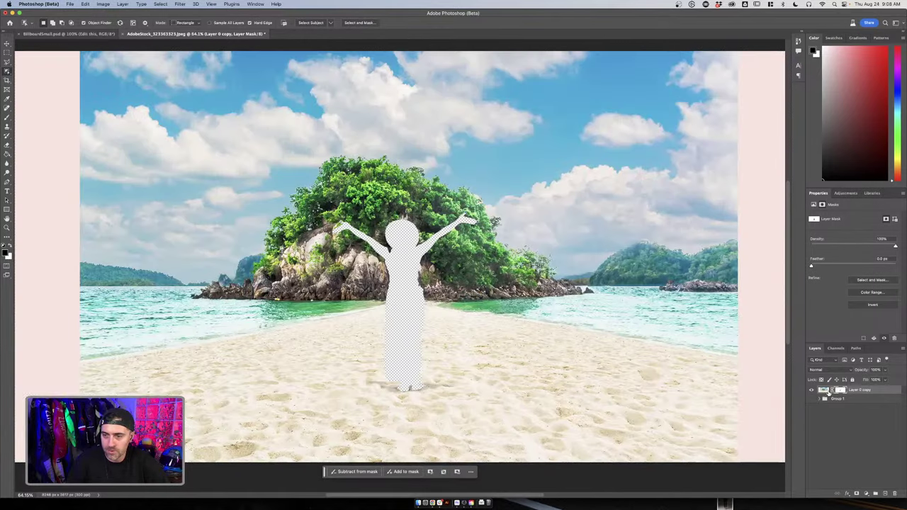
Duplicate the masked photo layer and invert the duplicate's mask so that layer shows only the woman
left_click(822, 390)
key("super+j")
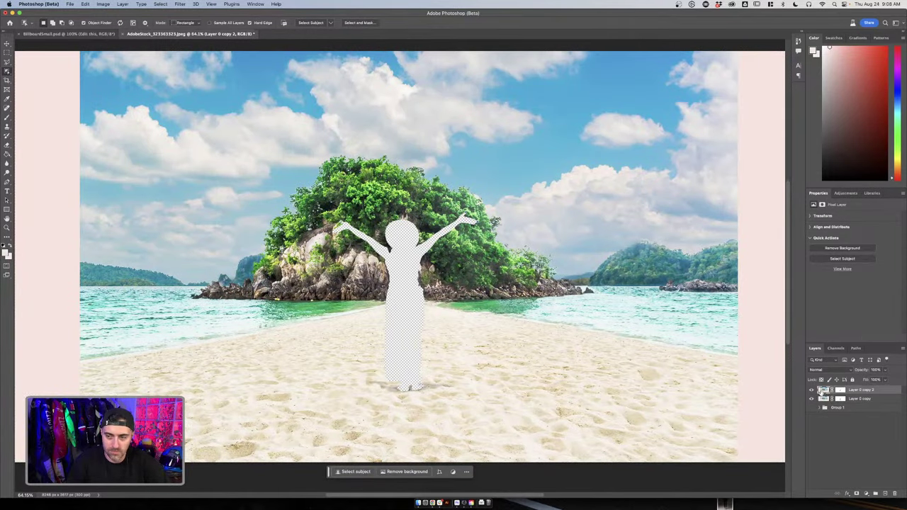
left_click(812, 390)
key("super+alt+m")
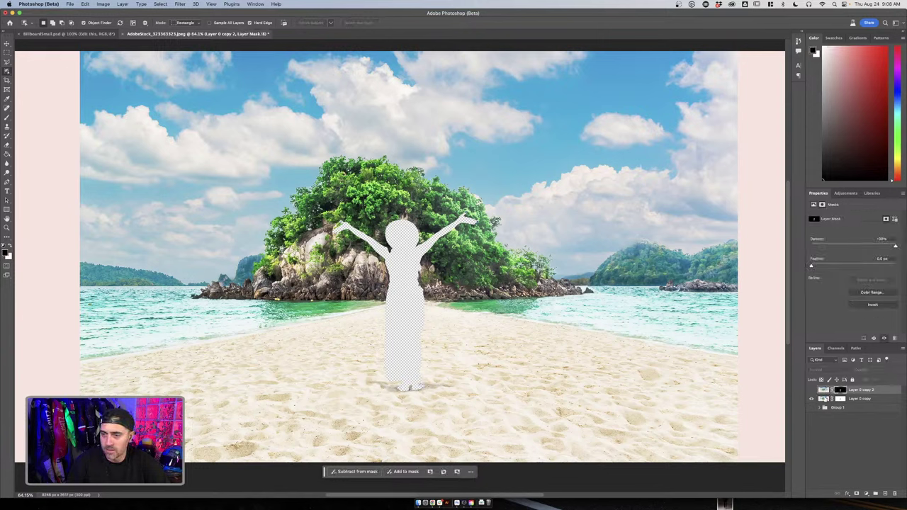
left_click(811, 390)
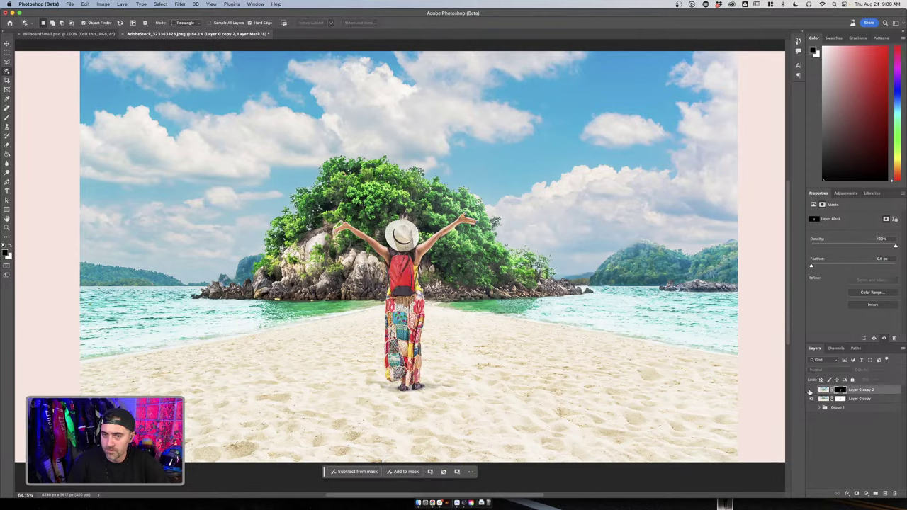
Examine the isolated woman with the background layer hidden and shown, and inspect her cutout edges close up
left_click(812, 399)
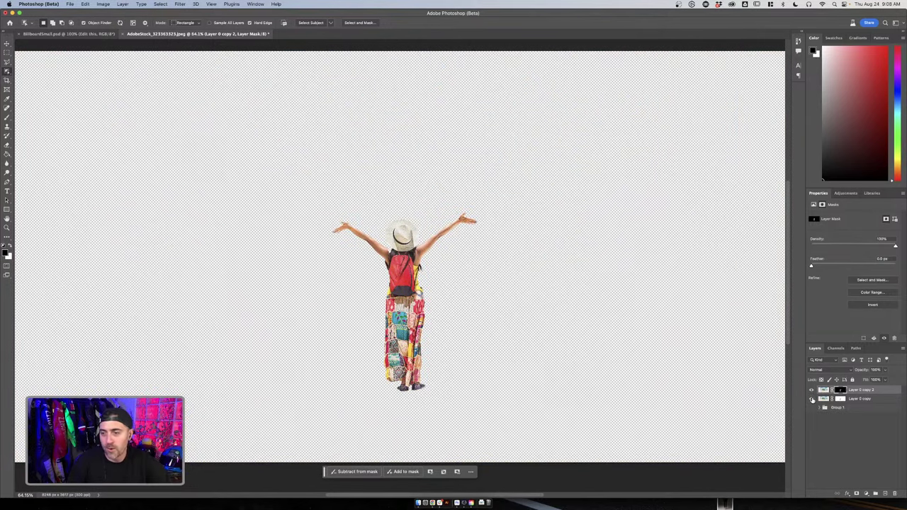
left_click(811, 399)
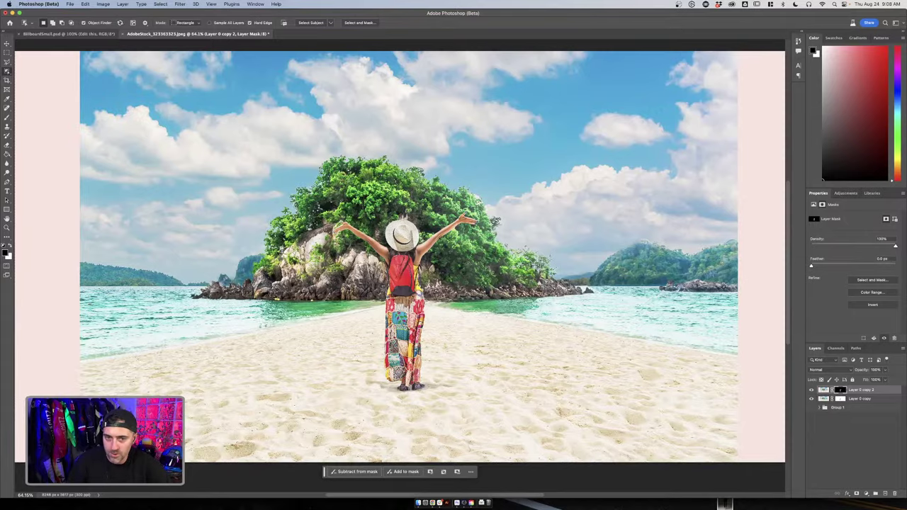
key("z")
left_click(398, 253)
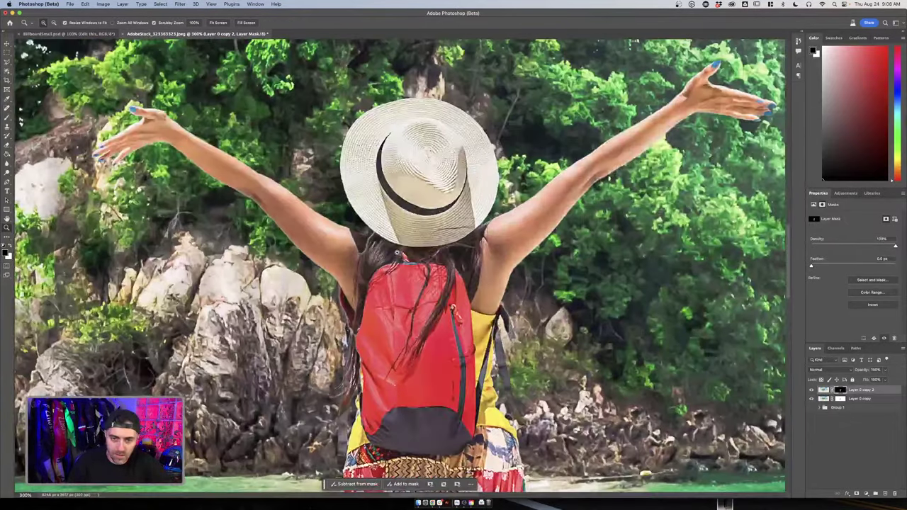
left_click(397, 252, "alt")
left_click(741, 364, "alt")
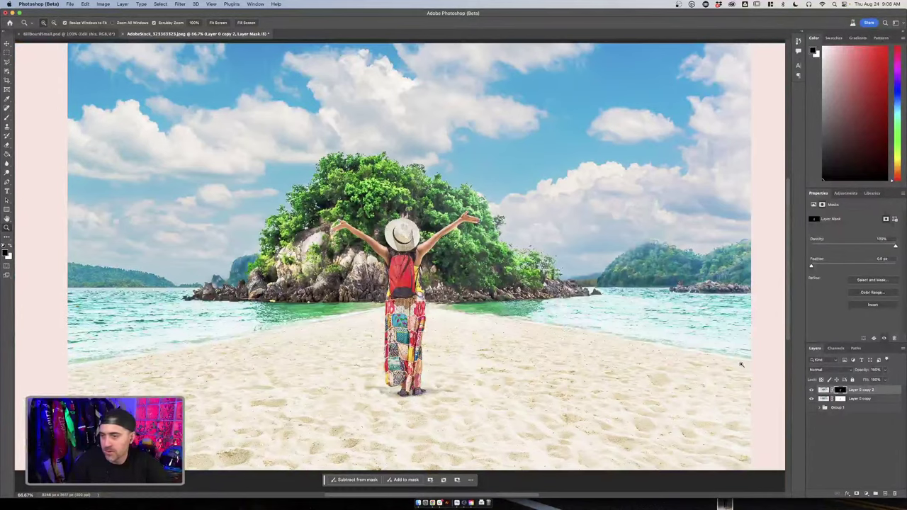
Compare the beach background and the isolated woman by toggling the visibility of Layer 0 copy and Layer 0 copy 2
left_click(812, 399)
left_click(812, 398)
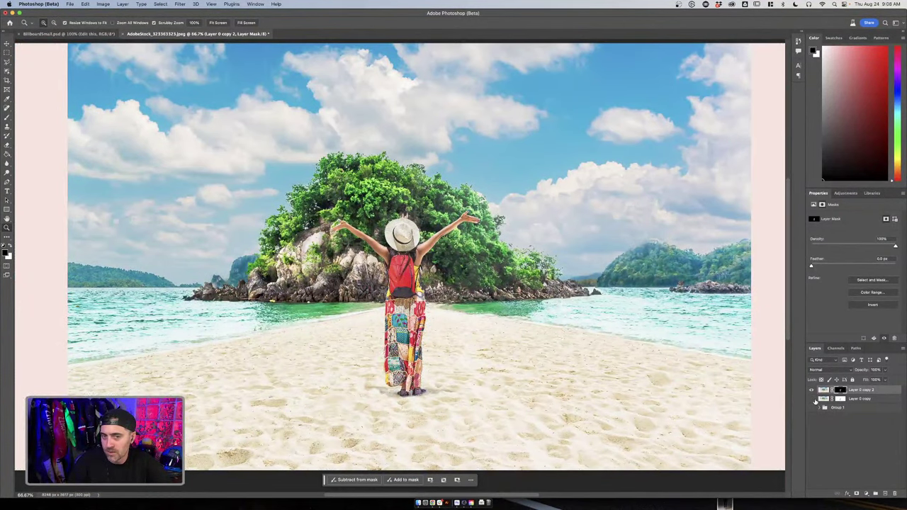
left_click(811, 399)
left_click(812, 399)
left_click(823, 390)
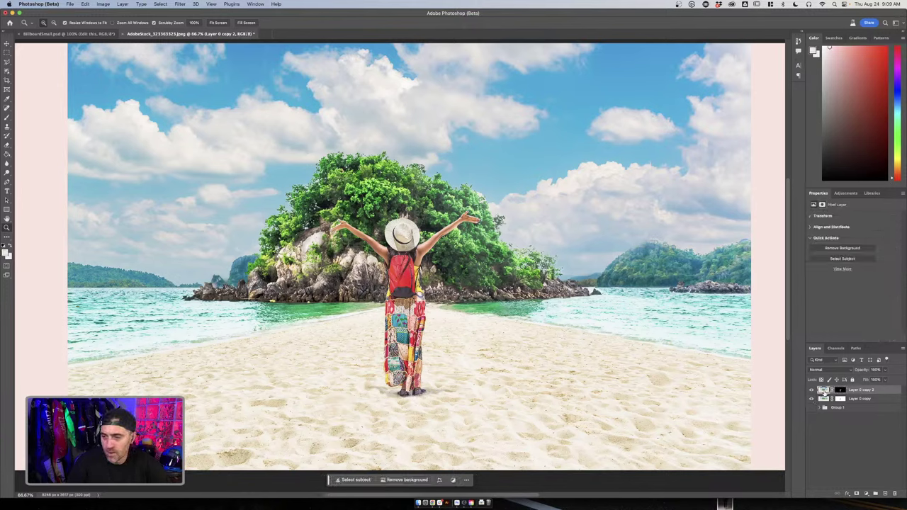
left_click(811, 390)
left_click(811, 391)
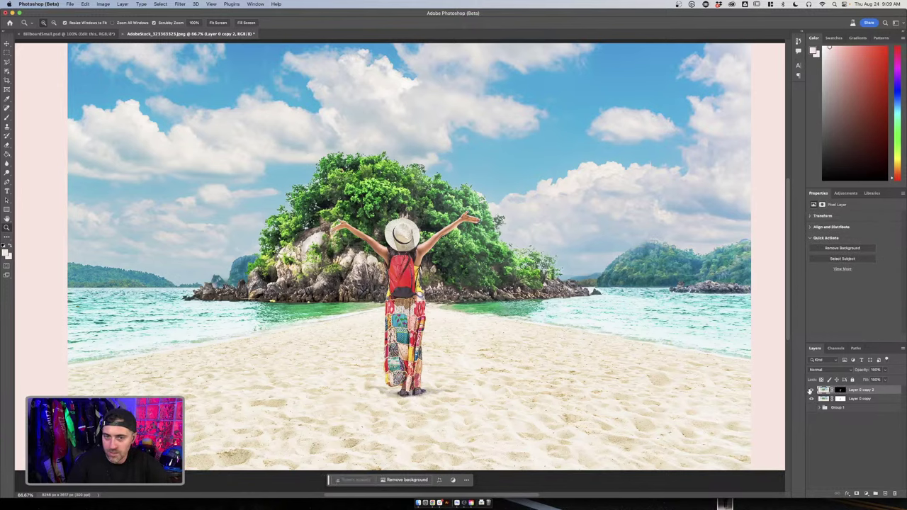
left_click(811, 391)
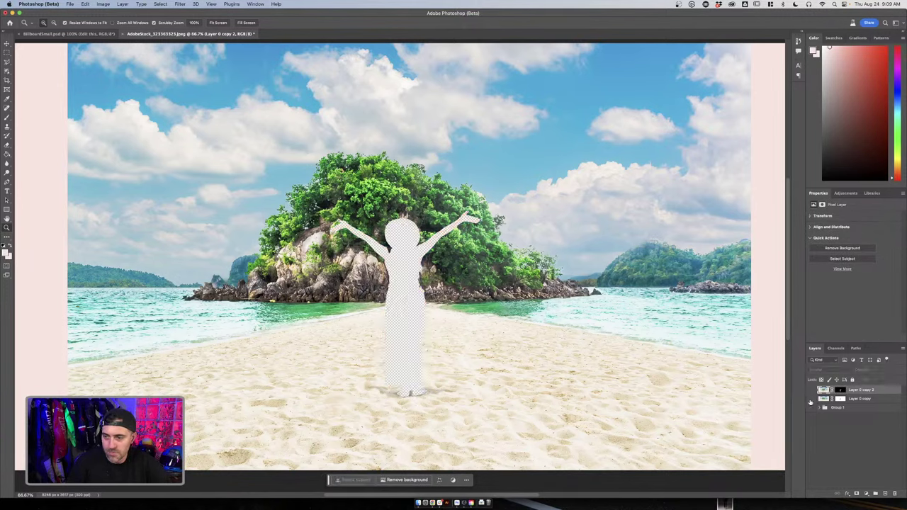
Hide the beach background layer, Layer 0 copy, and leave only the woman's layer visible
left_click(812, 399)
left_click(811, 390)
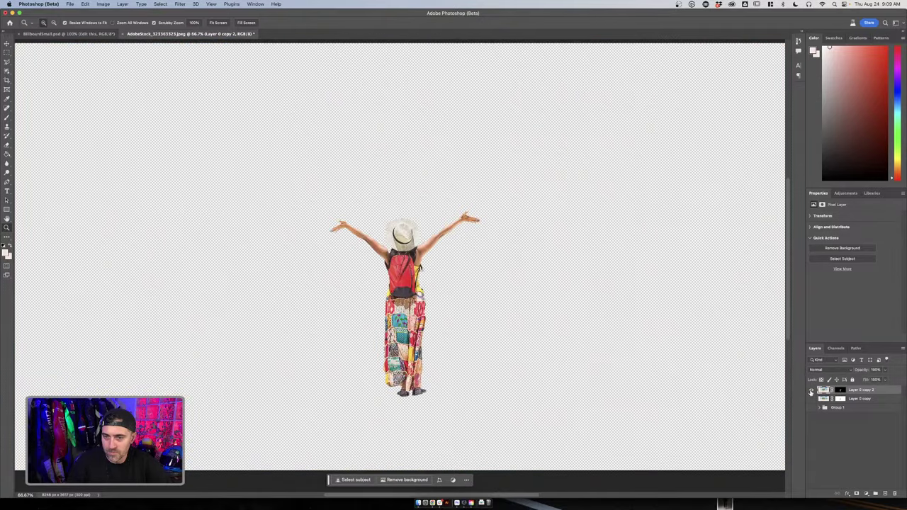
left_click(811, 391)
left_click(811, 391)
Paint white with the Brush on the woman's layer mask along the edge of her yellow top above the skirt
left_click(841, 391)
left_click(399, 271)
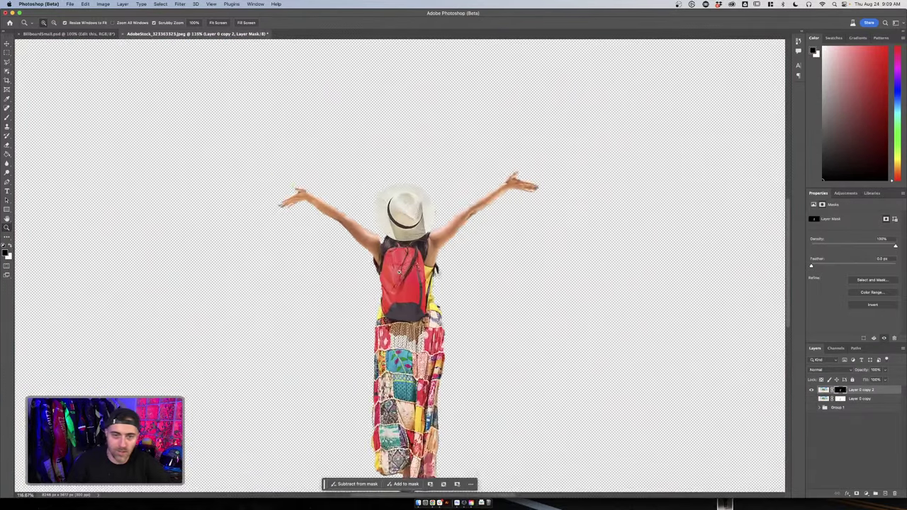
left_click(398, 271)
key("b")
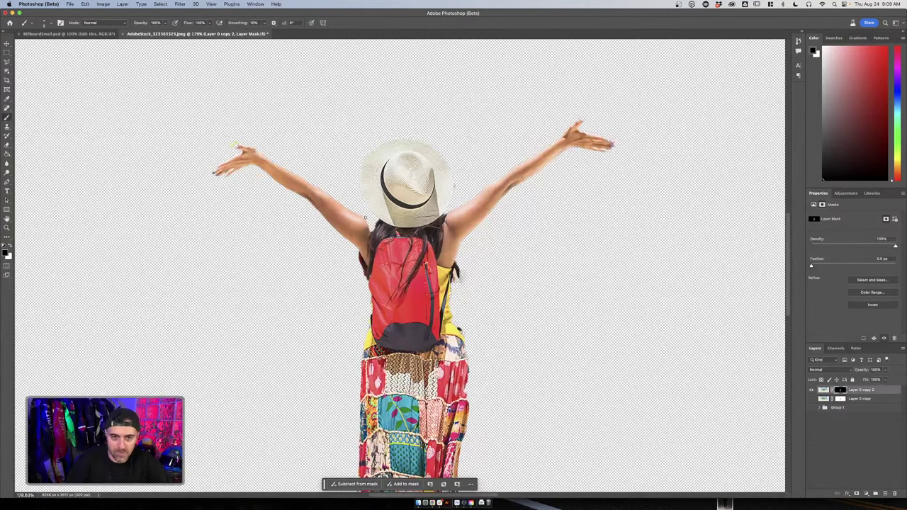
key("x")
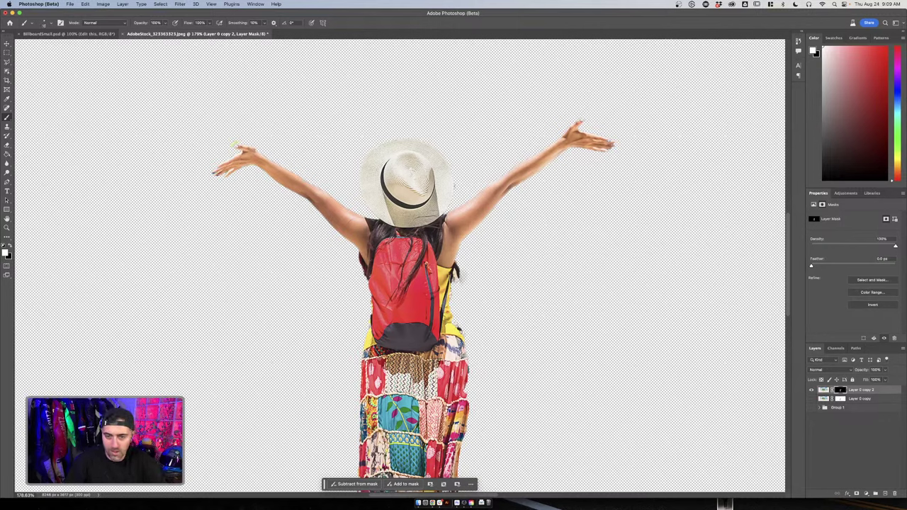
left_click_drag(455, 327, 454, 277)
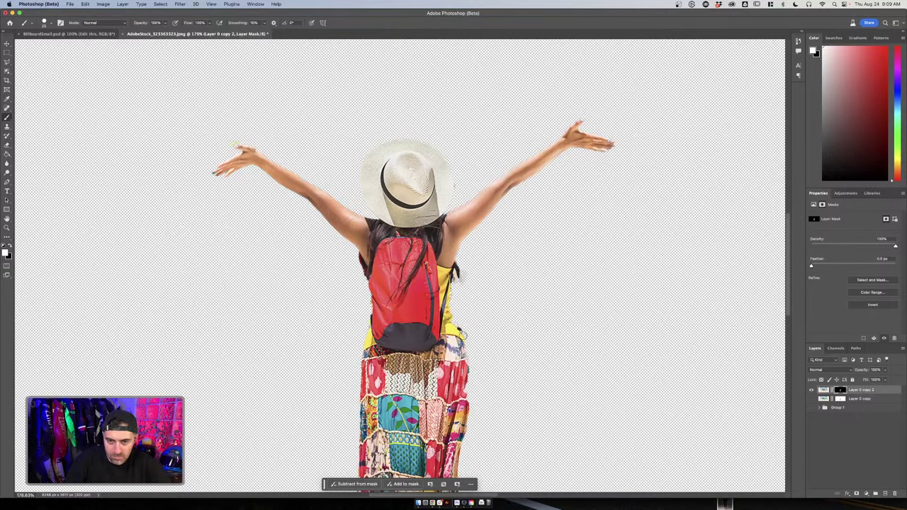
key("x")
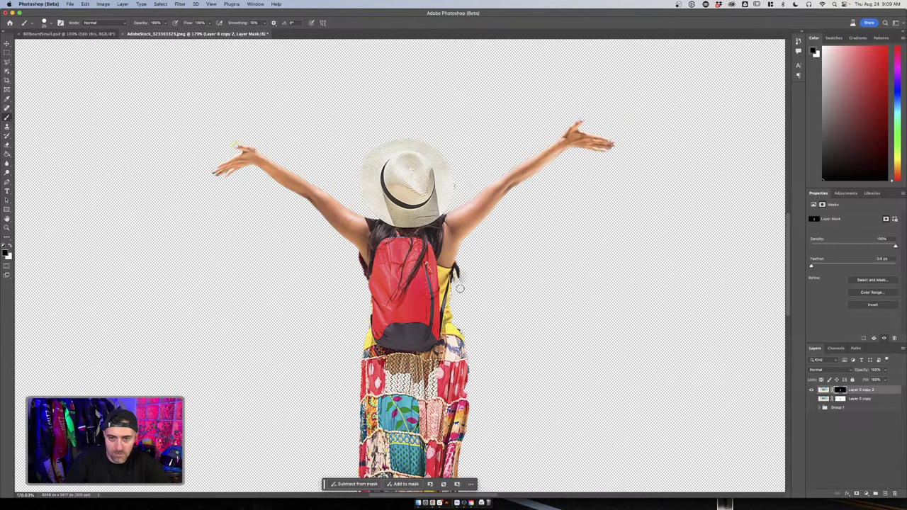
scroll(361, 314, "down", 2)
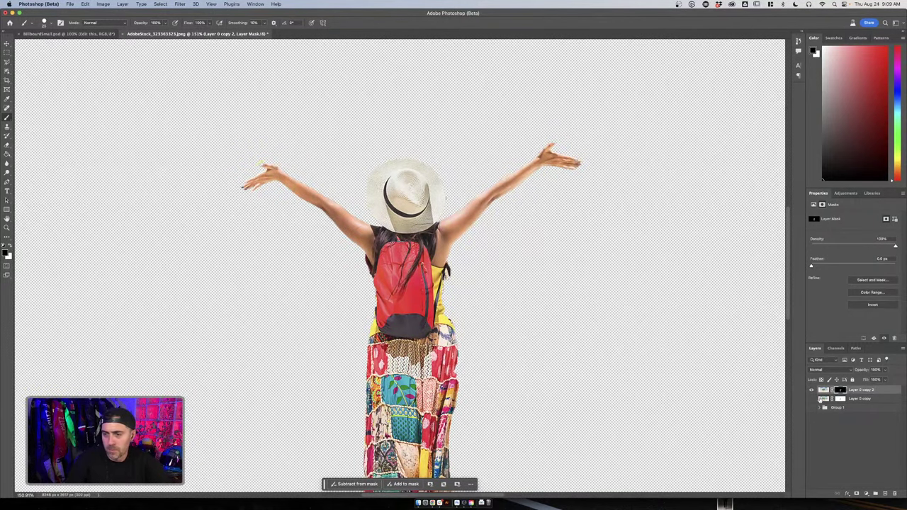
Check the woman's cutout by toggling Layer 0 copy 2's visibility, with that layer's image selected instead of its mask
left_click(842, 400)
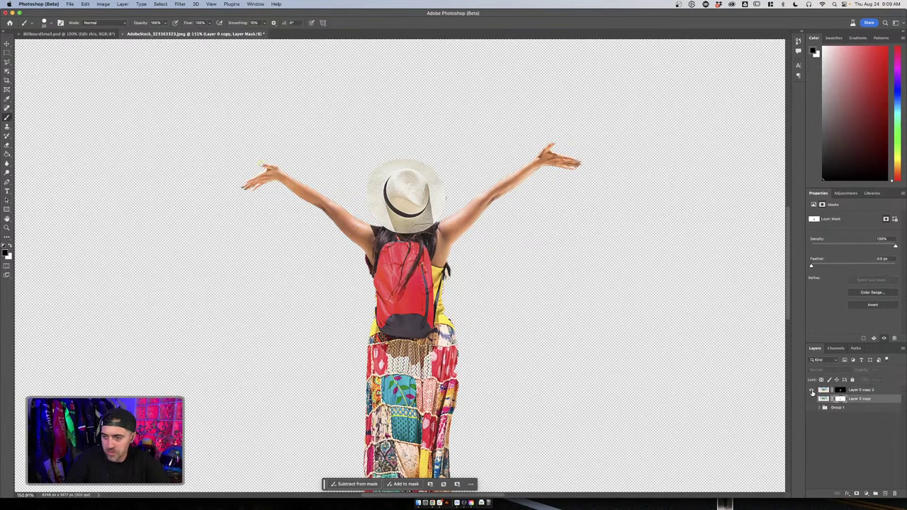
left_click(811, 392)
left_click(811, 391)
left_click(823, 391)
scroll(560, 333, "down", 5)
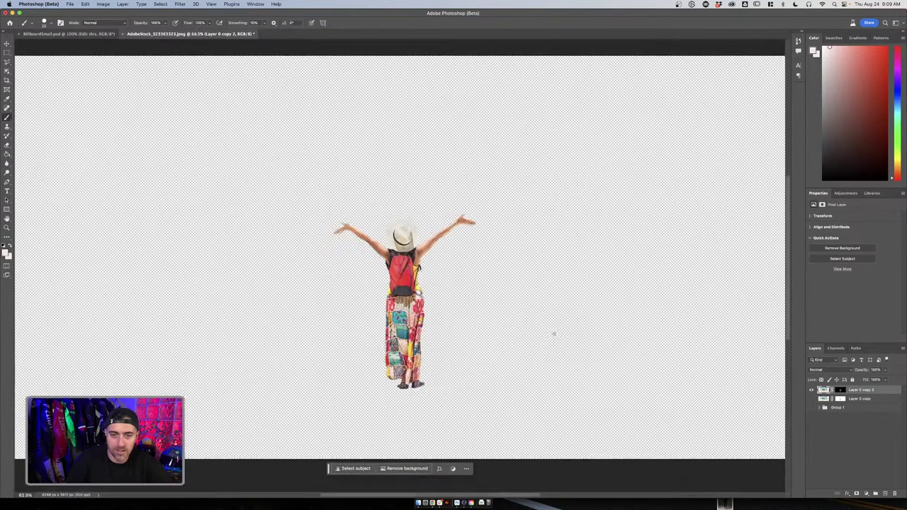
scroll(554, 334, "down", 1)
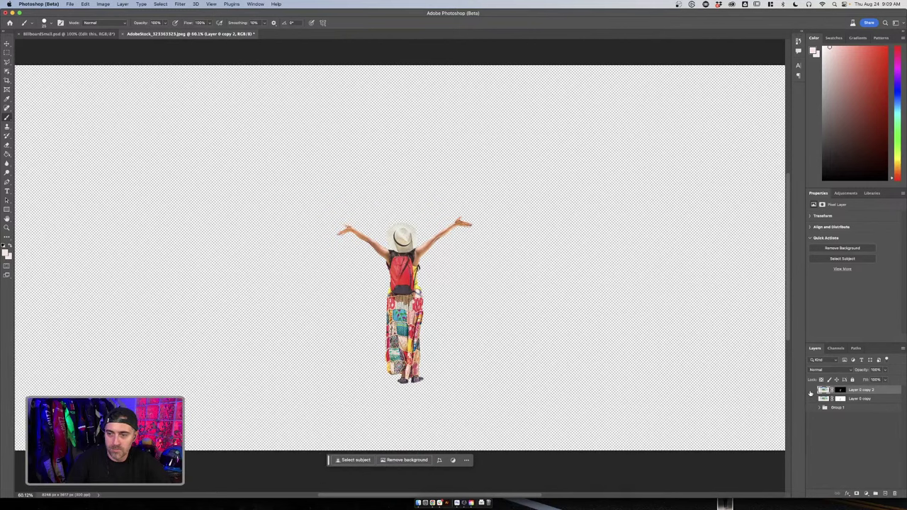
left_click(812, 391)
left_click(812, 391)
scroll(451, 313, "down", 3)
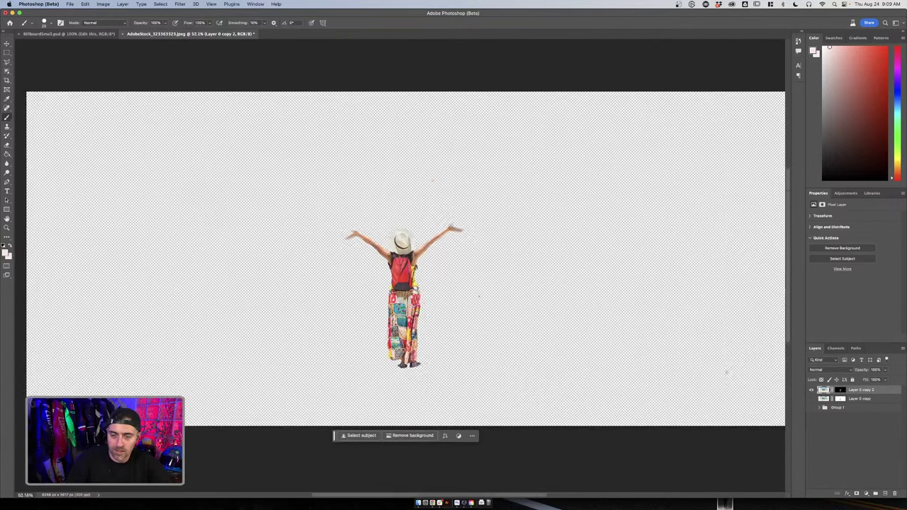
Select the whole canvas with the Rectangular Marquee while the woman's layer is hidden, and show her layer again
key("v")
left_click(812, 391)
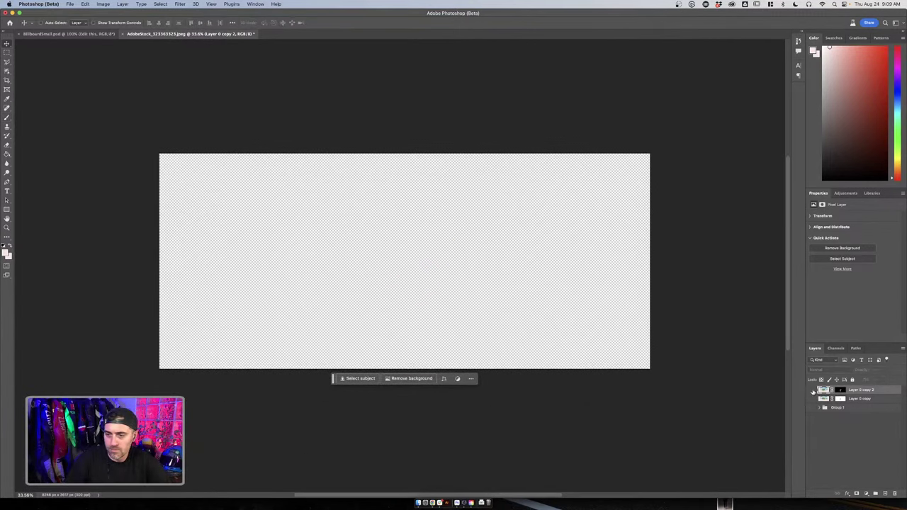
key("m")
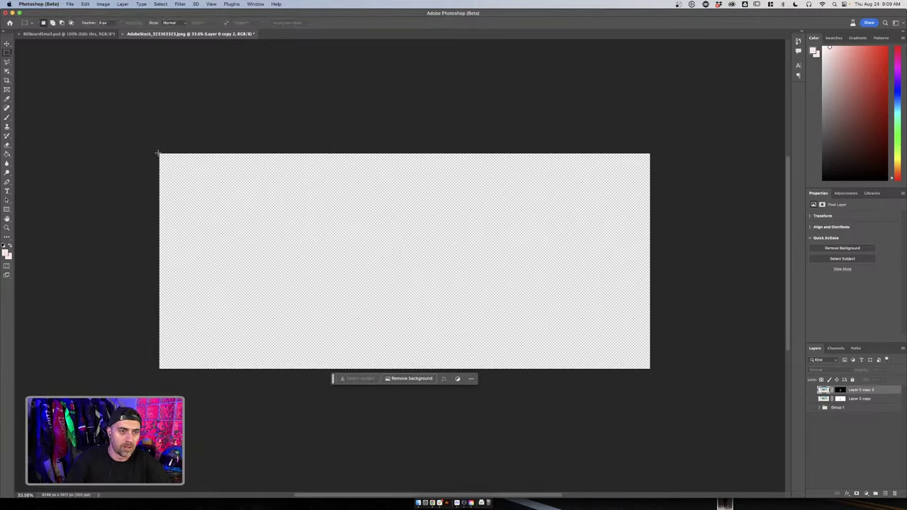
left_click_drag(159, 154, 693, 402)
left_click(811, 391)
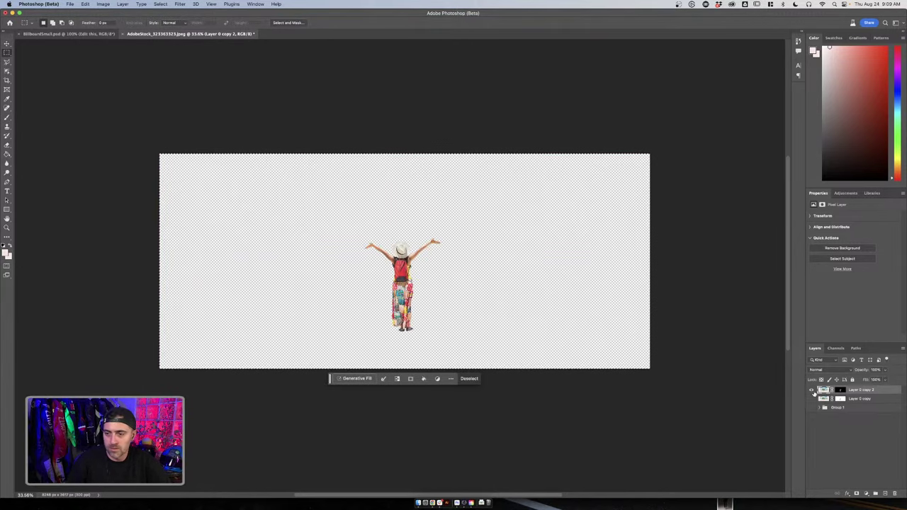
Generate a new background in the selection using Generative Fill with the prompt "mountain top"
left_click(355, 378)
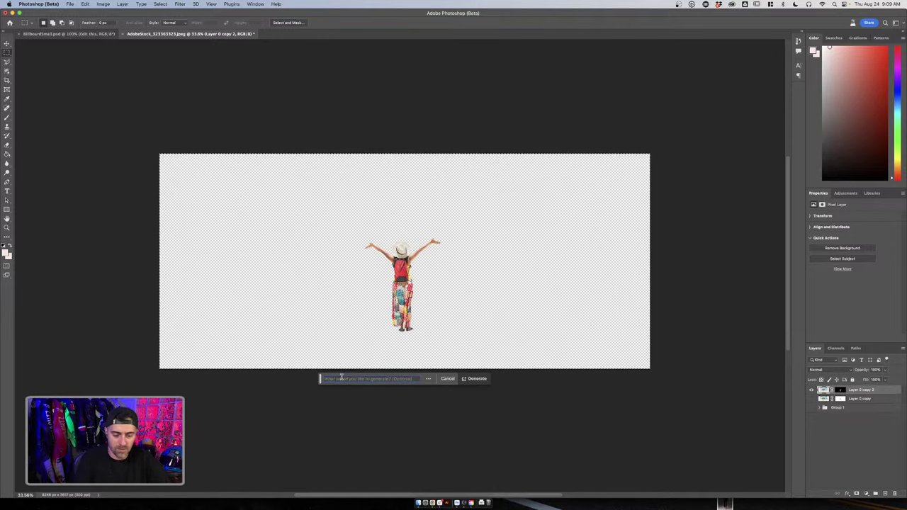
type("mou")
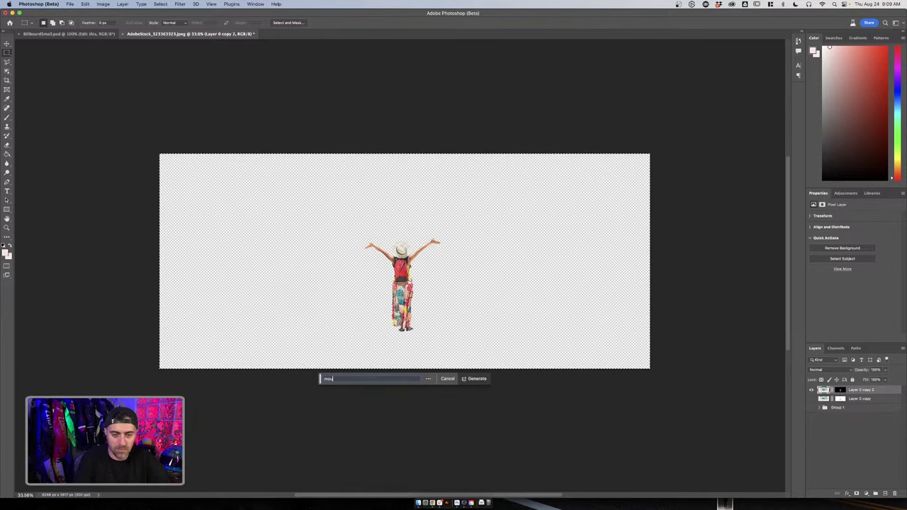
type("ntain top")
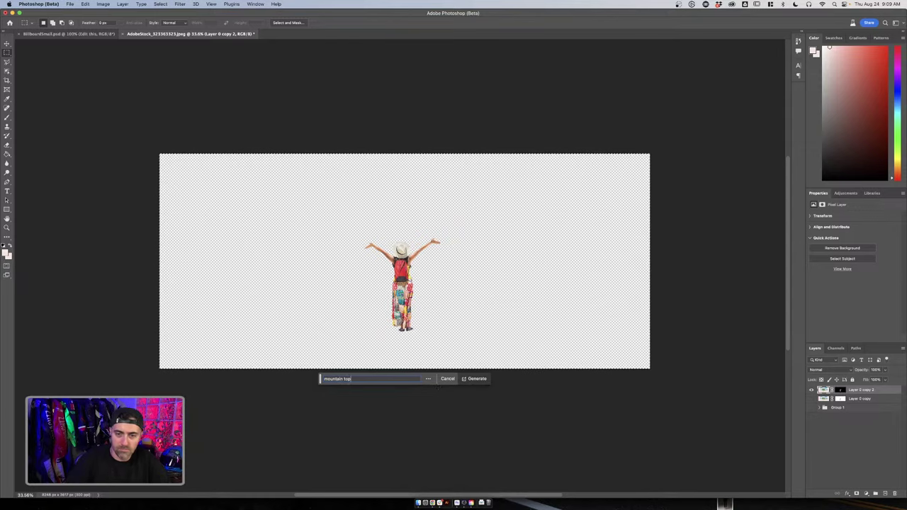
left_click(477, 378)
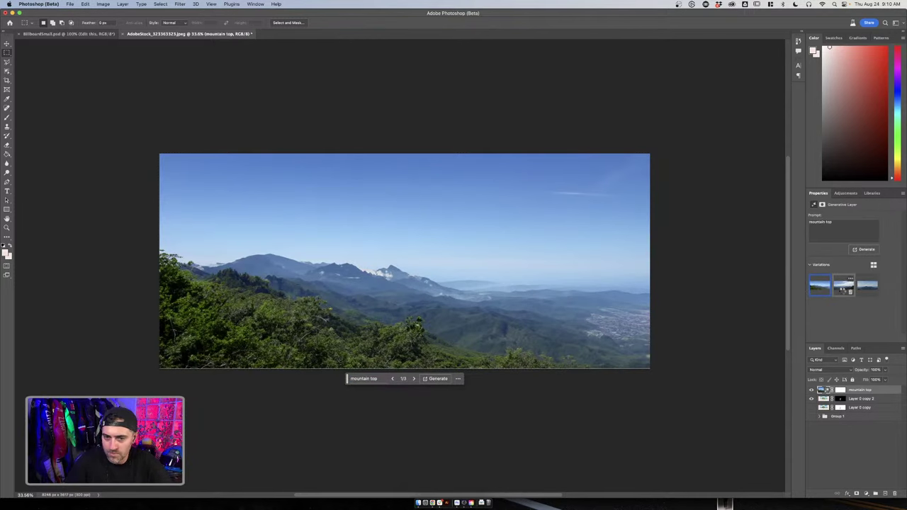
Preview the generated mountain variations and move the mountain top layer beneath the woman's layer
left_click(842, 288)
left_click(865, 285)
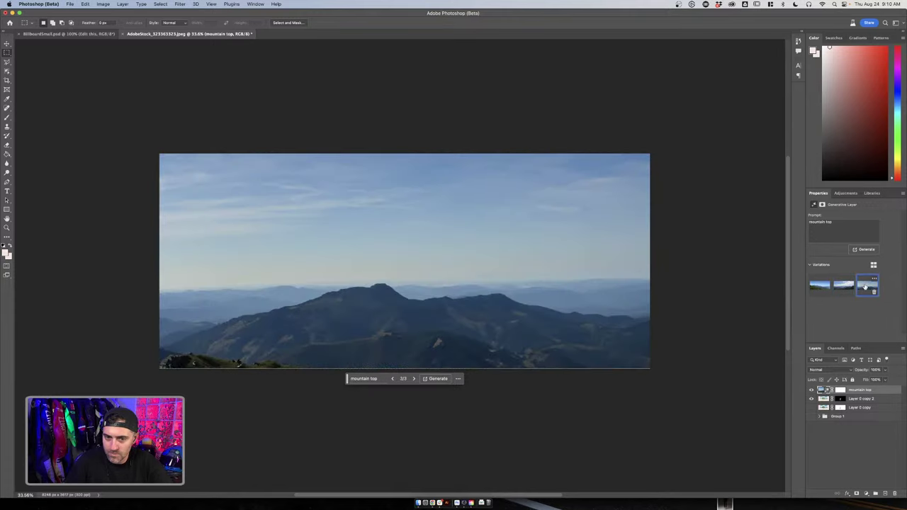
left_click(842, 285)
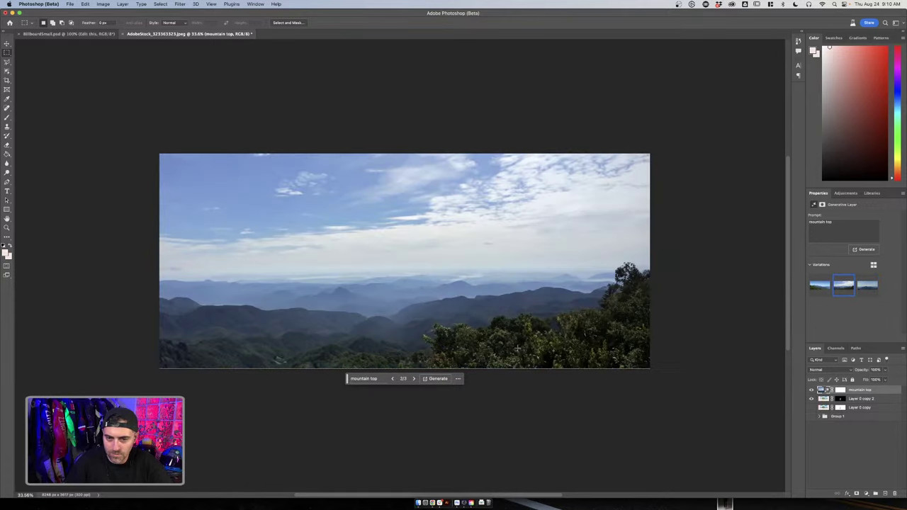
left_click(811, 390)
left_click(811, 390)
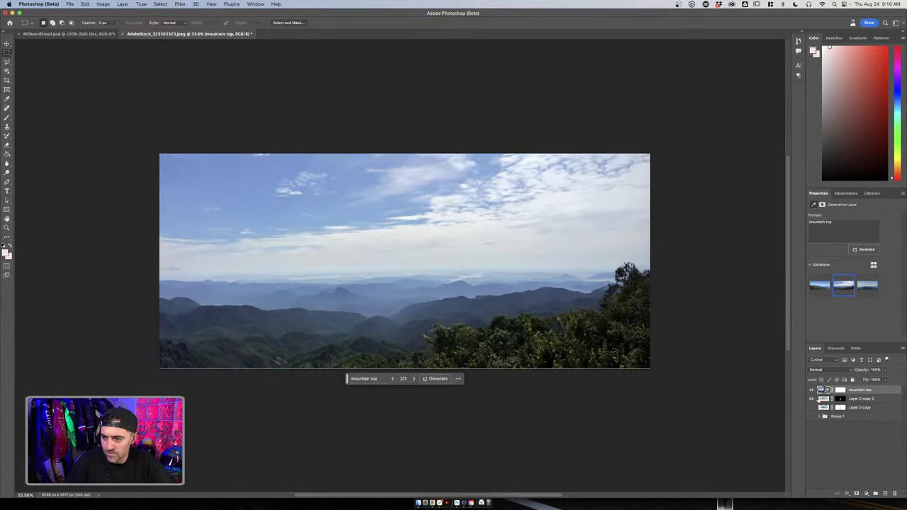
left_click_drag(858, 390, 854, 406)
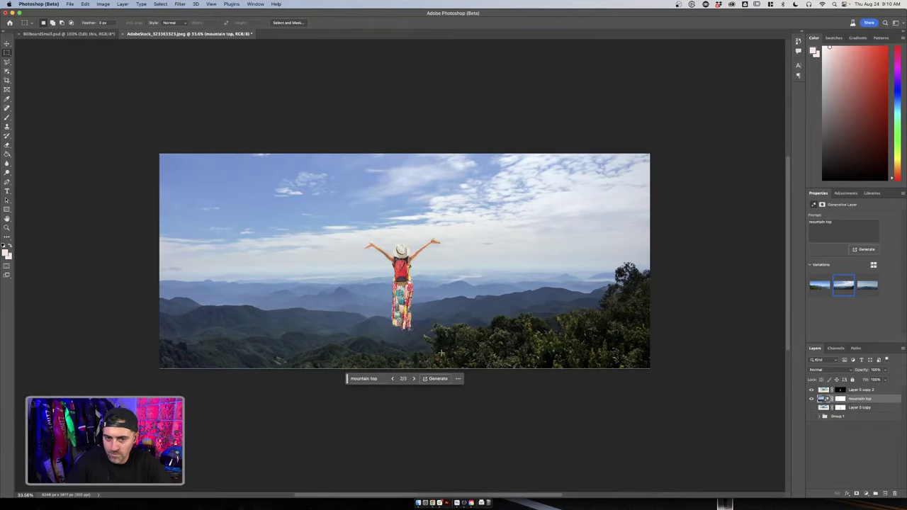
Switch the mountain top layer to its third variation and hide the woman's layer
scroll(437, 326, "down", 2)
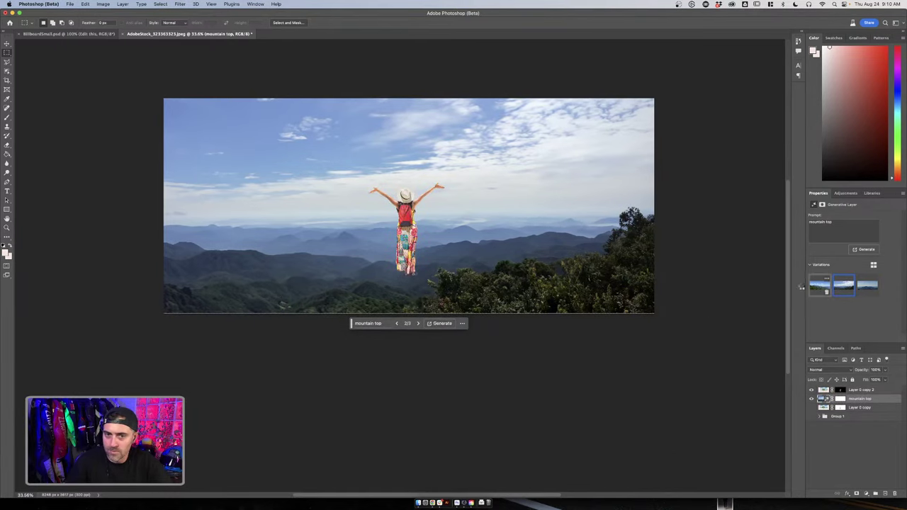
left_click(819, 285)
left_click(865, 288)
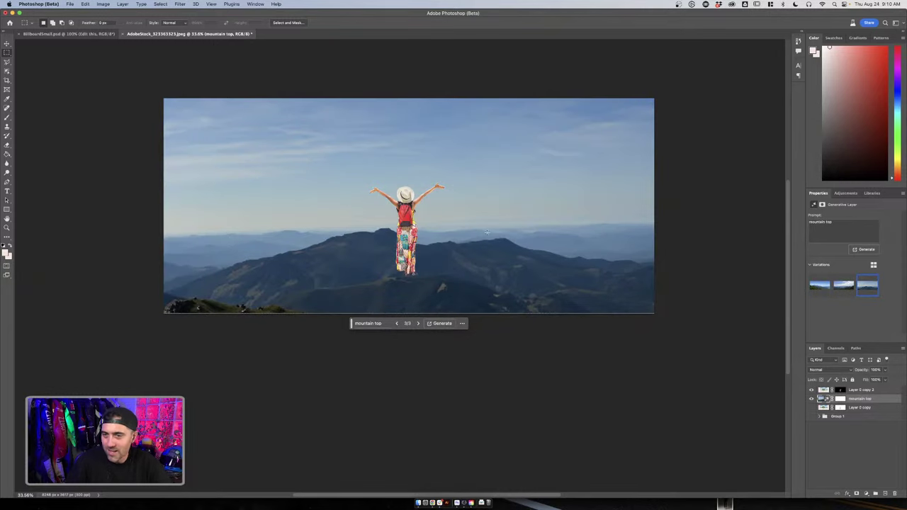
left_click(811, 390)
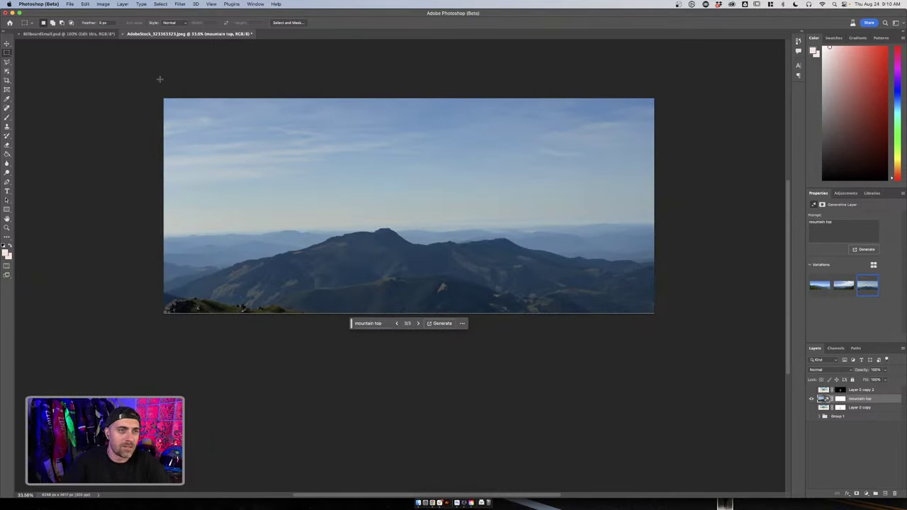
Resize the image with the dimensions in pixels and the resolution set to 72 pixels/inch, keeping resampling on
left_click(102, 4)
left_click(113, 57)
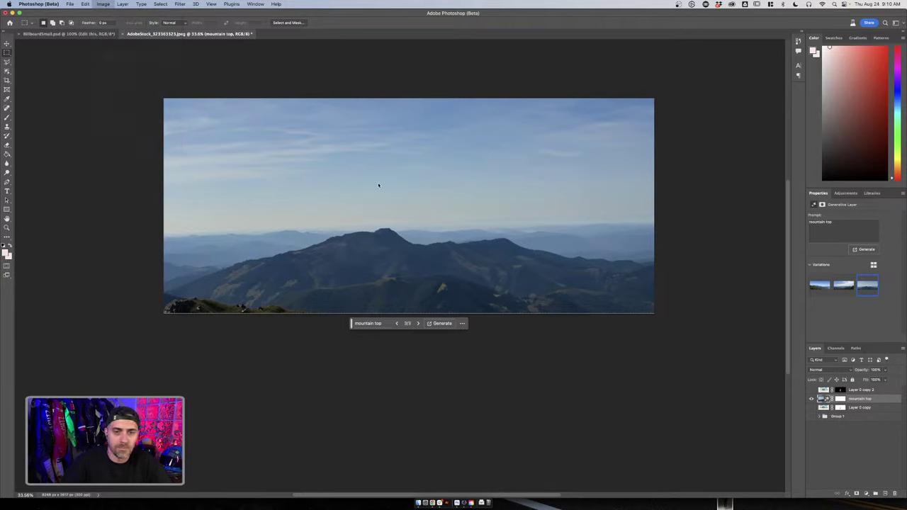
double_click(500, 258)
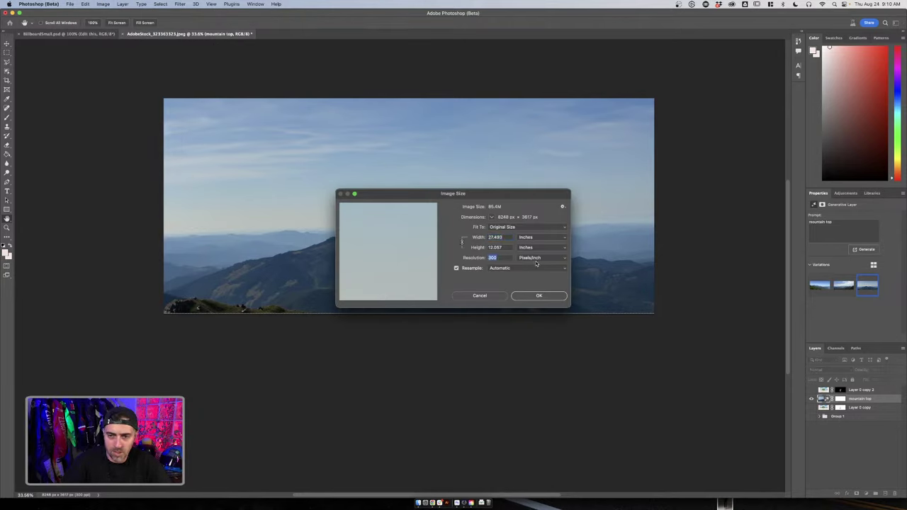
left_click(531, 239)
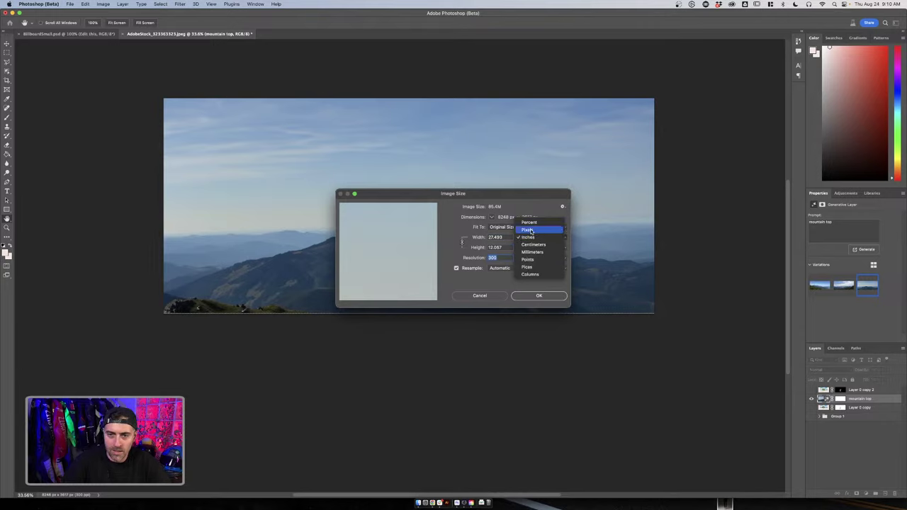
left_click(533, 229)
double_click(501, 258)
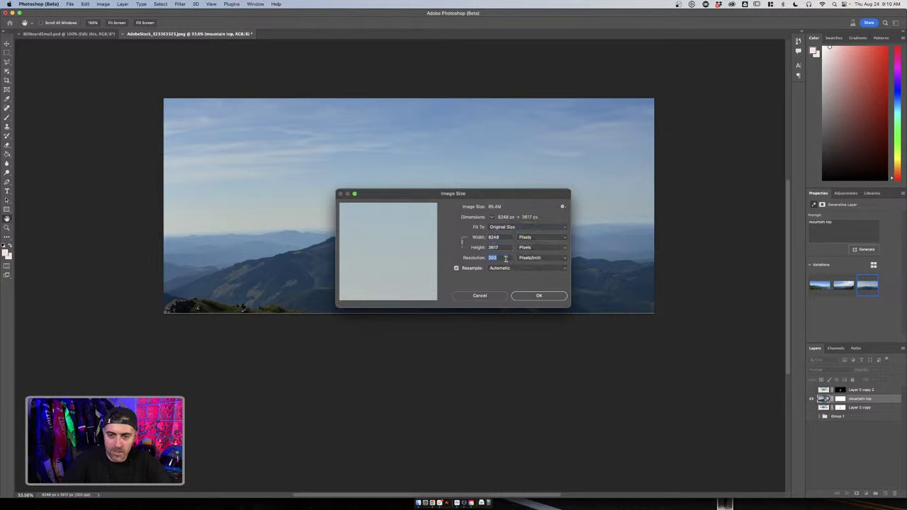
key("BackSpace")
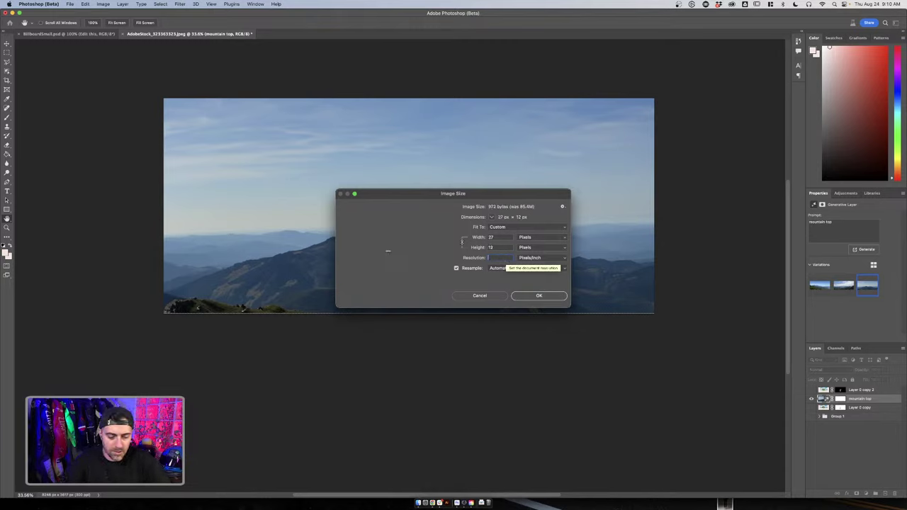
type("72")
left_click(539, 296)
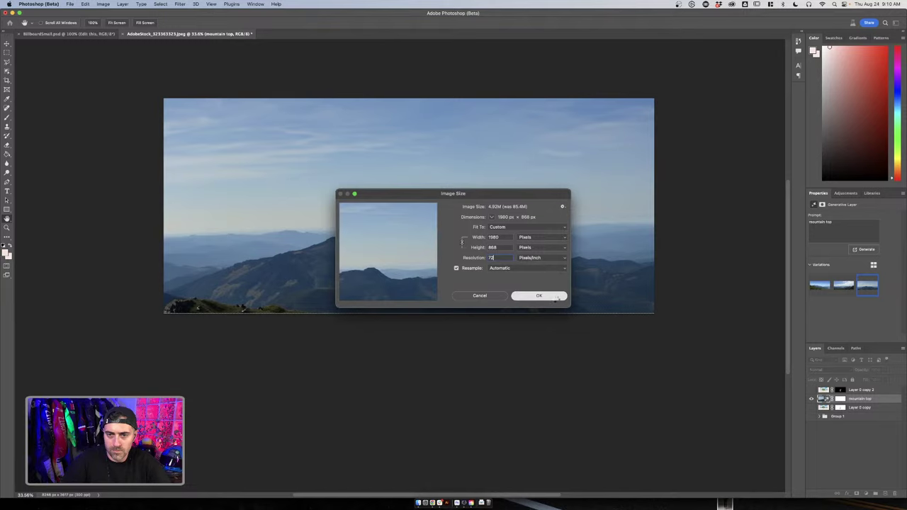
Apply the image resize at 1980 pixels wide and 72 pixels/inch, and undo it
left_click(558, 299)
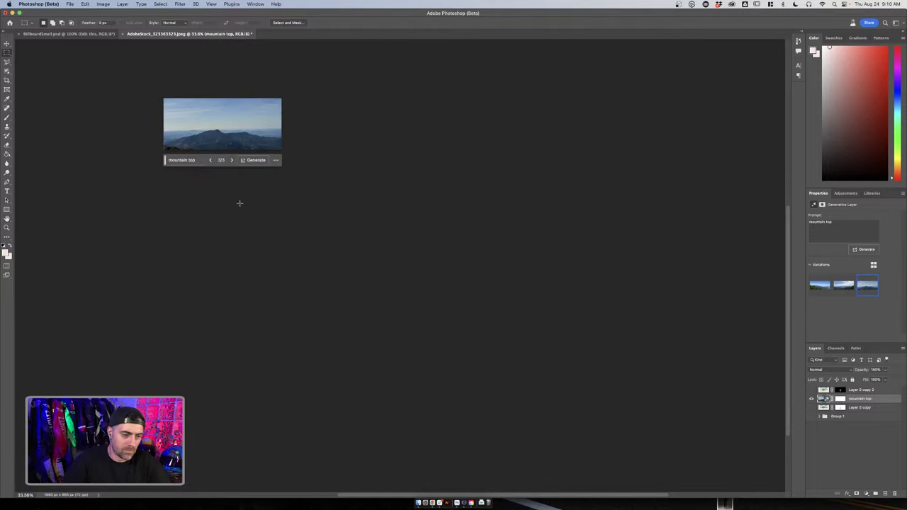
key("super+z")
Resize the image by setting its resolution to 144 pixels/inch with resampling on
left_click(70, 3)
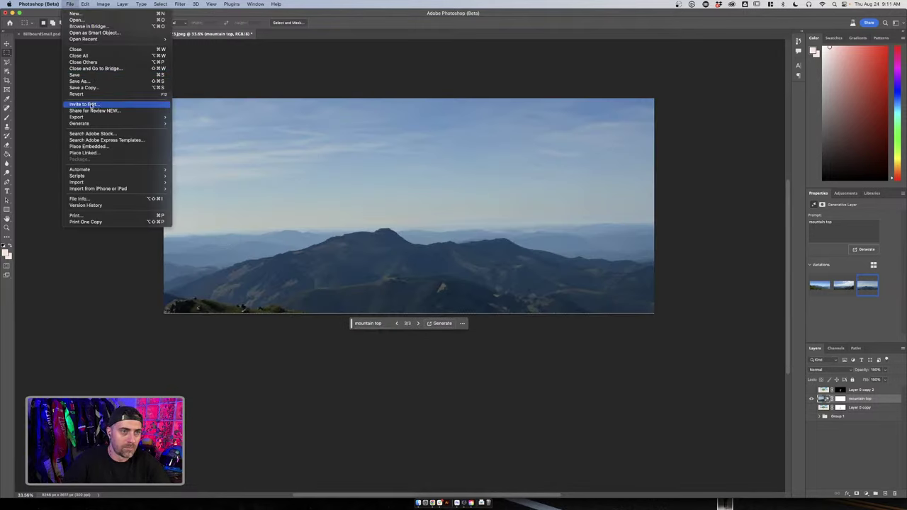
mouse_move(103, 4)
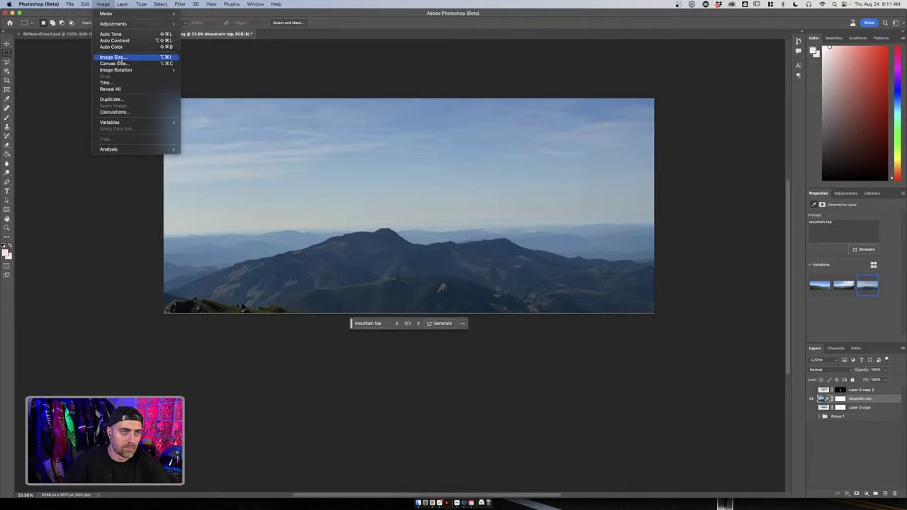
left_click(112, 57)
double_click(494, 257)
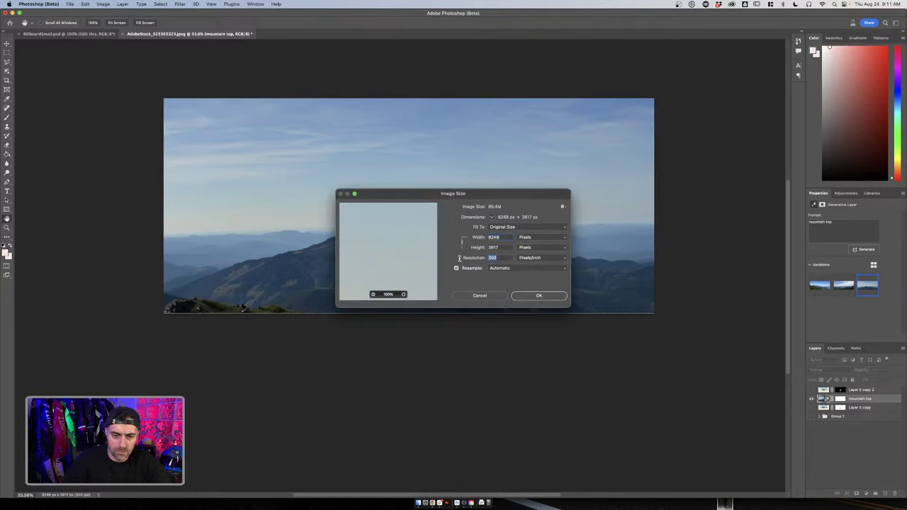
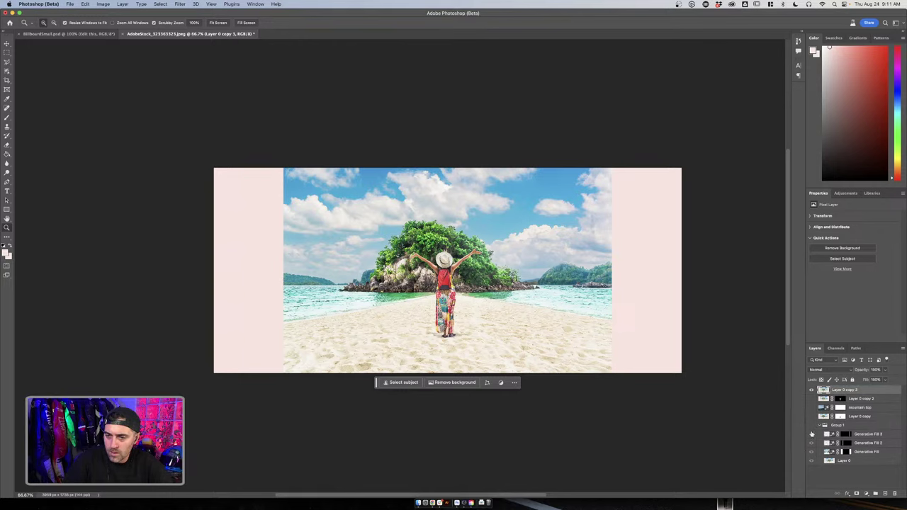
Collapse Group 1, select the woman as the subject on Layer 0 copy 3, and invert the selection to cover the background
left_click(820, 425)
left_click(446, 281)
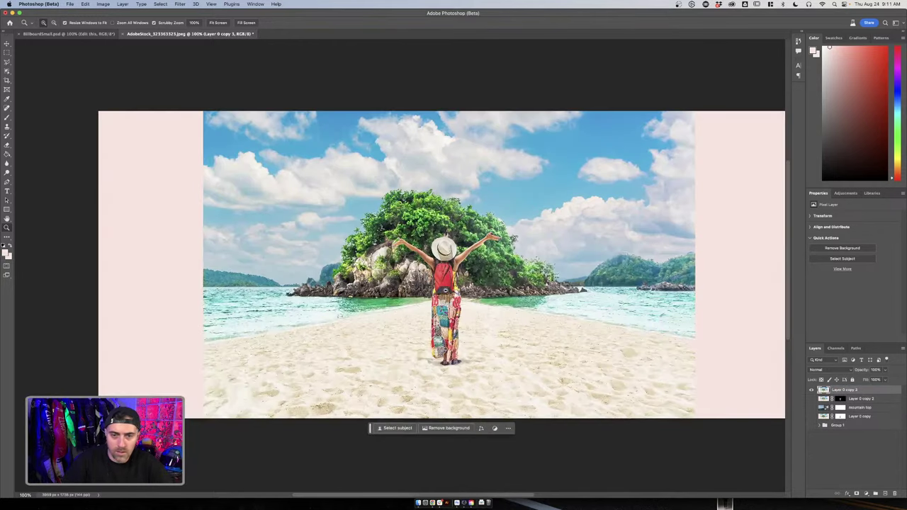
left_click(6, 71)
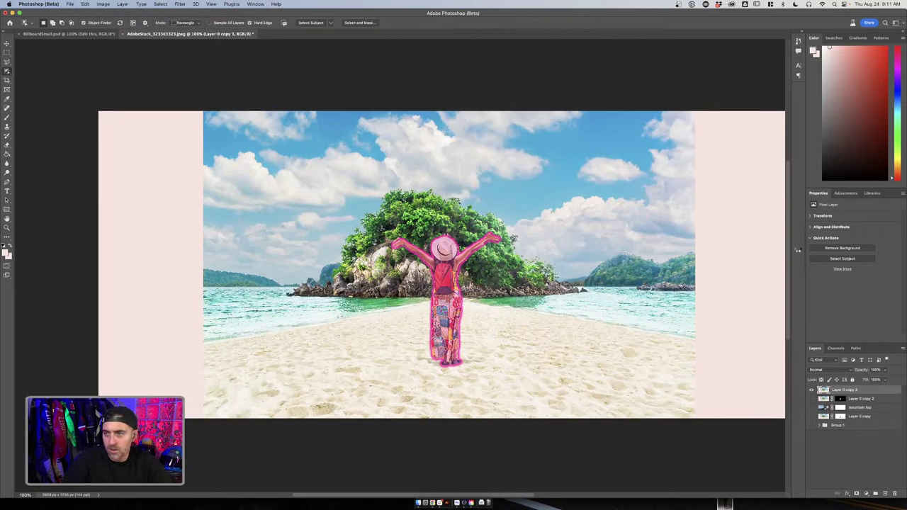
left_click(840, 258)
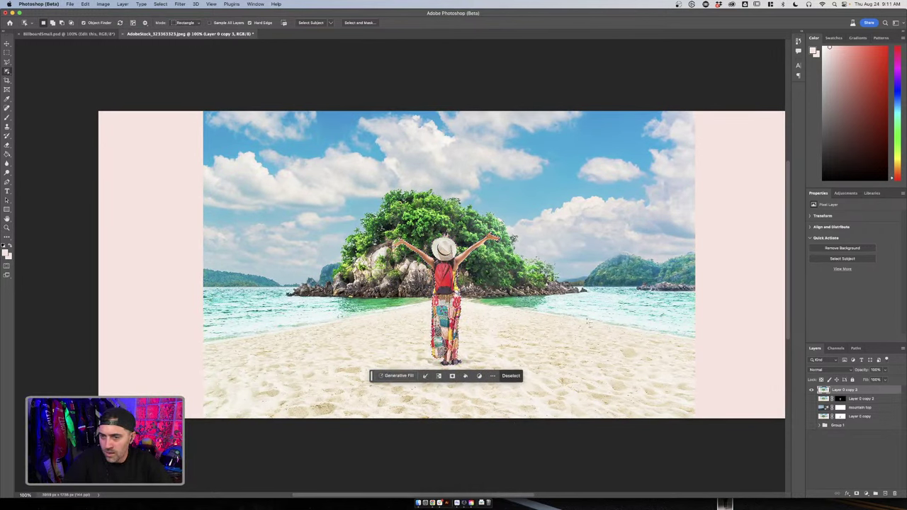
left_click(438, 376)
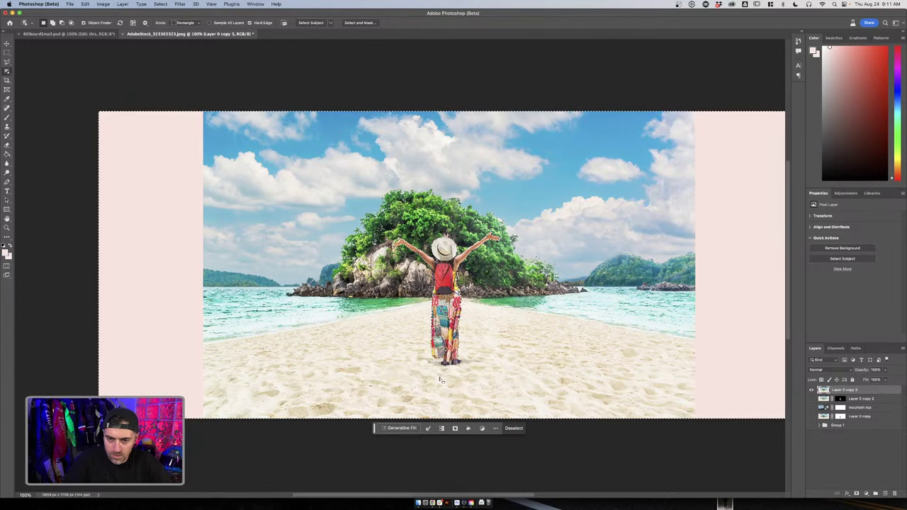
Generate a new background in the selection with the Generative Fill prompt "new york city" and preview its variations
left_click(403, 429)
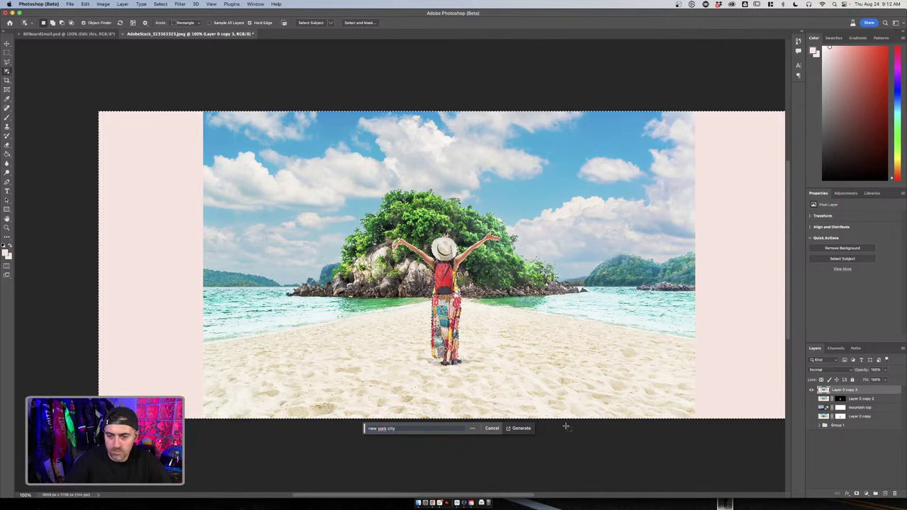
left_click(520, 429)
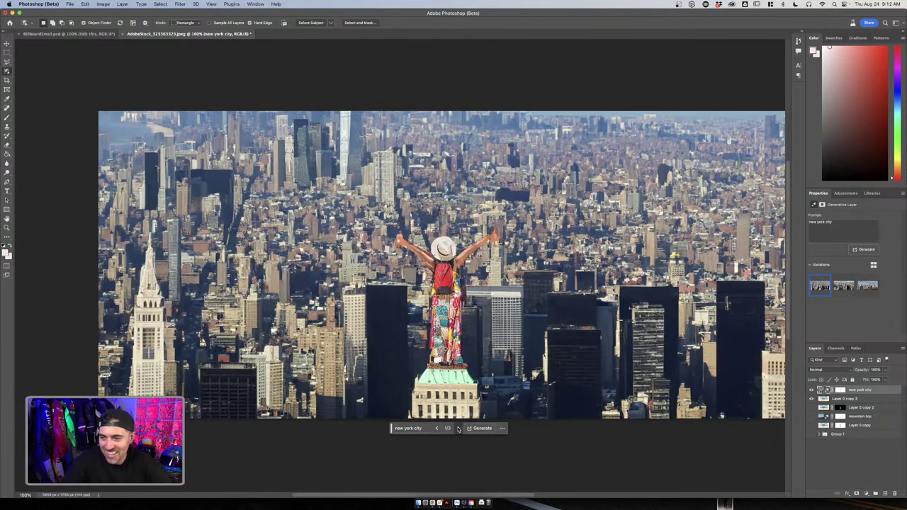
left_click(457, 429)
left_click(458, 429)
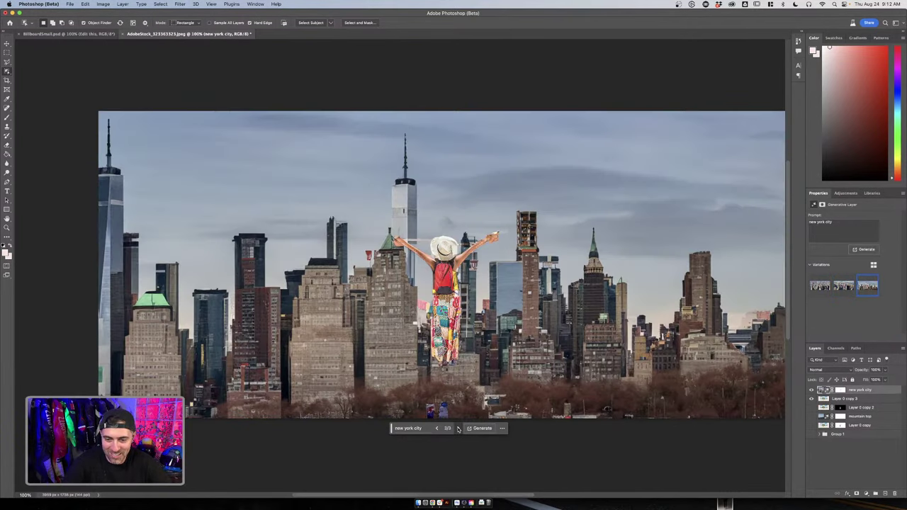
left_click(458, 428)
left_click(436, 429)
Extend the generative layer's prompt to "new york city street level" and generate new variations
left_click(425, 428)
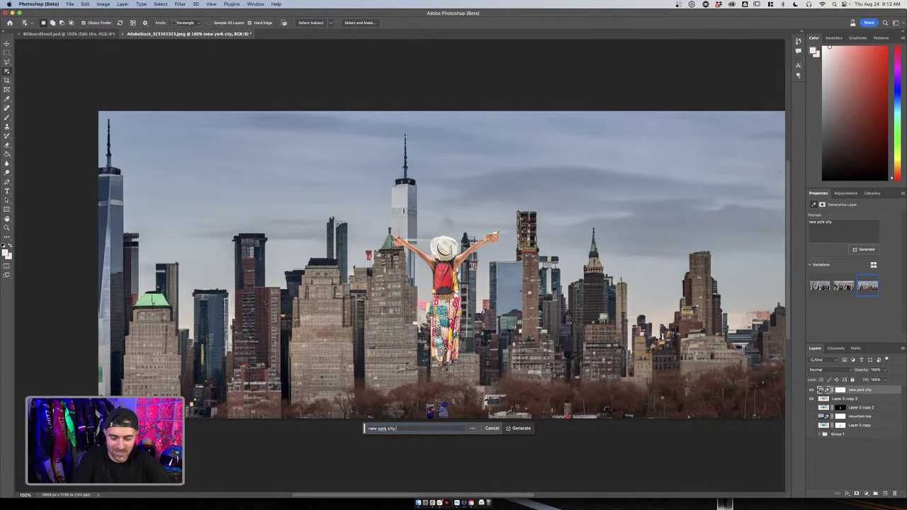
type("street leve")
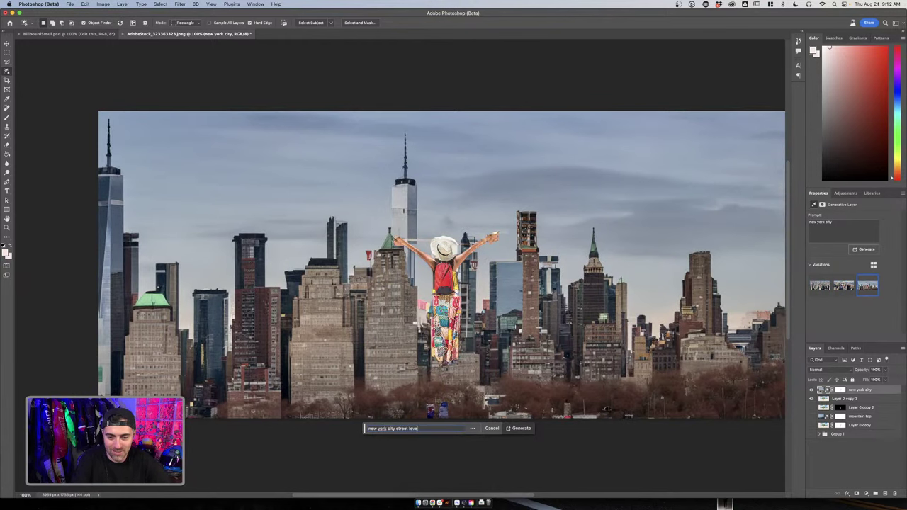
type("l")
left_click(520, 428)
scroll(411, 121, "left", 3)
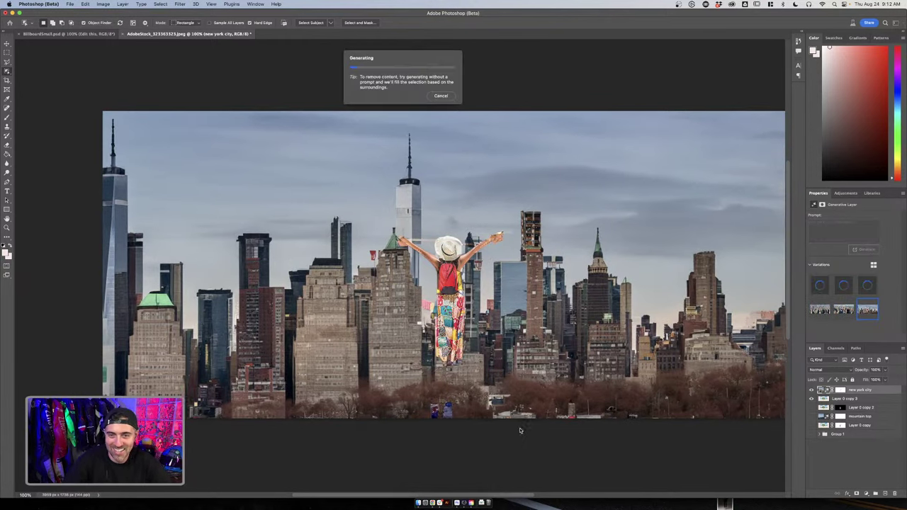
scroll(410, 121, "right", 3)
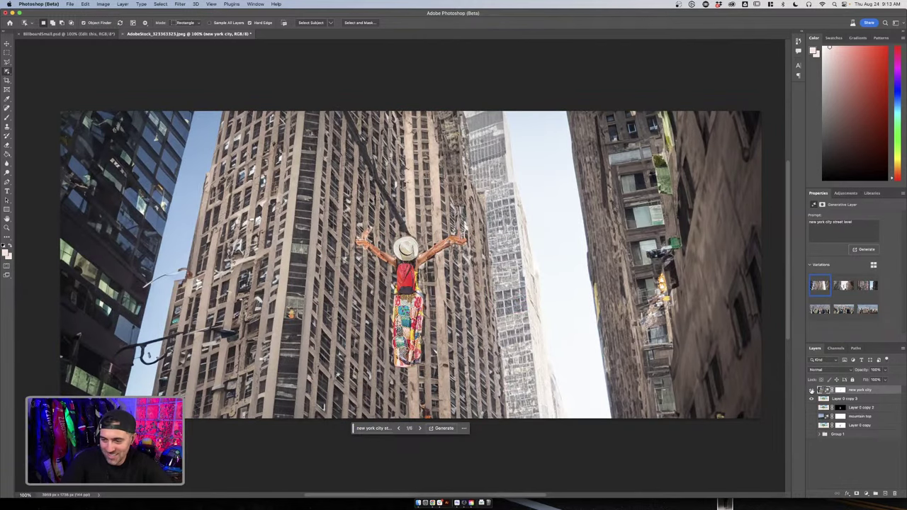
Hide the new york city layer, then select the woman on Layer 0 copy 3 and invert the selection
left_click(811, 390)
left_click(812, 390)
left_click(812, 391)
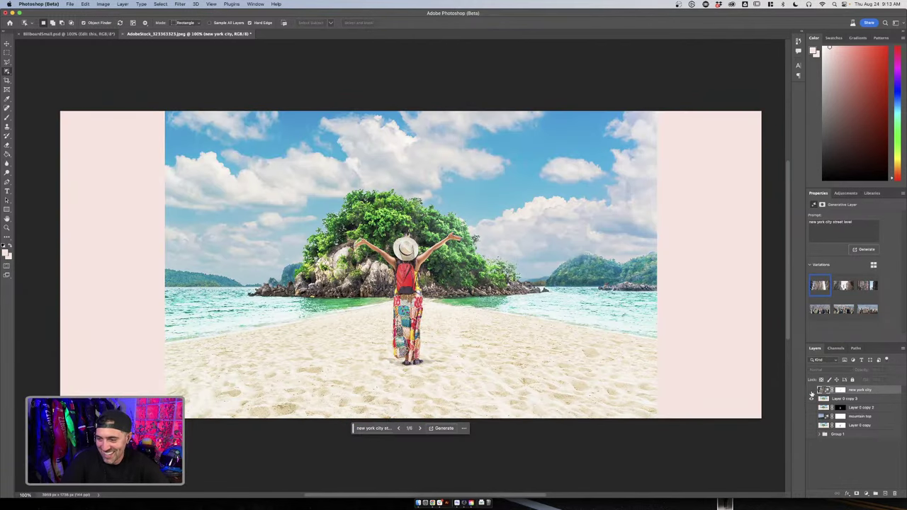
left_click(845, 400)
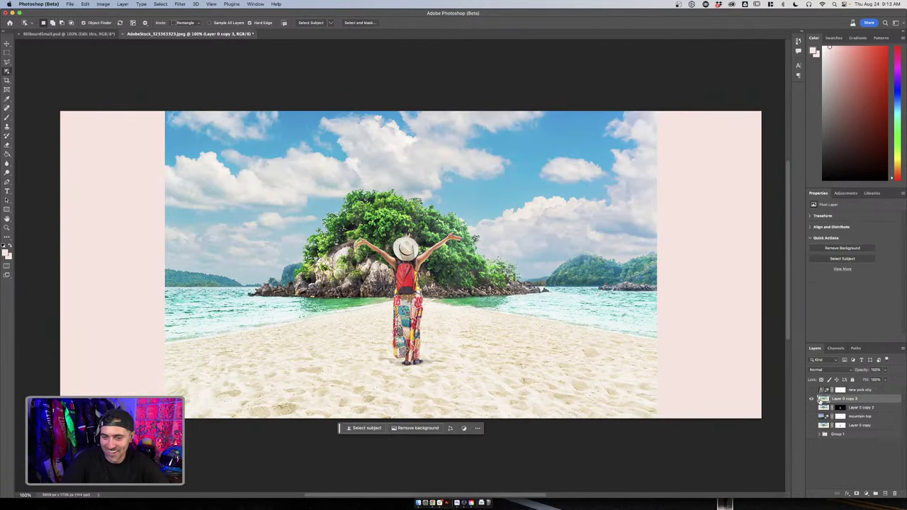
left_click(366, 428)
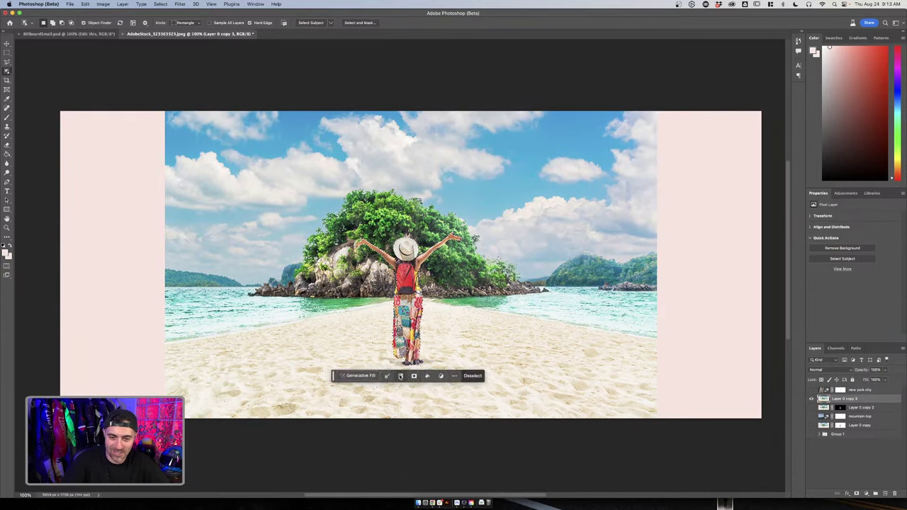
left_click(400, 376)
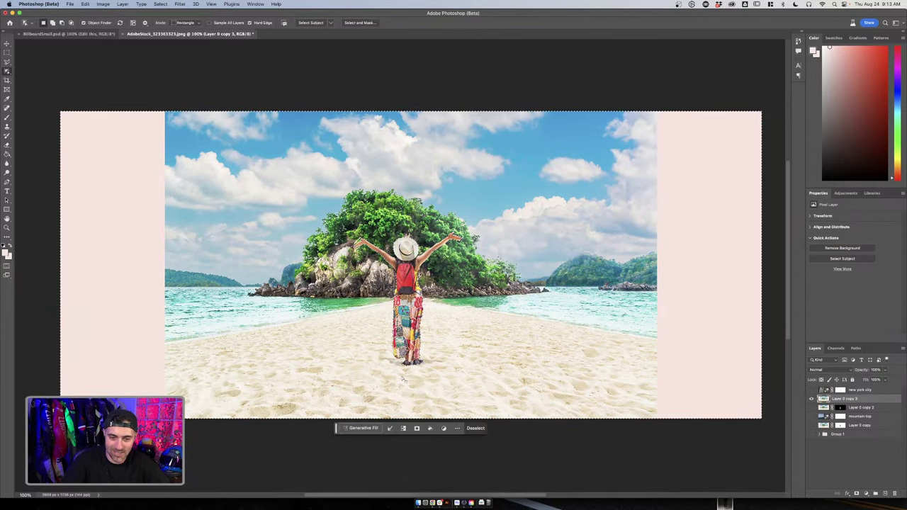
Generate a background in the inverted selection with the Generative Fill prompt "Street view of new york city"
left_click(359, 429)
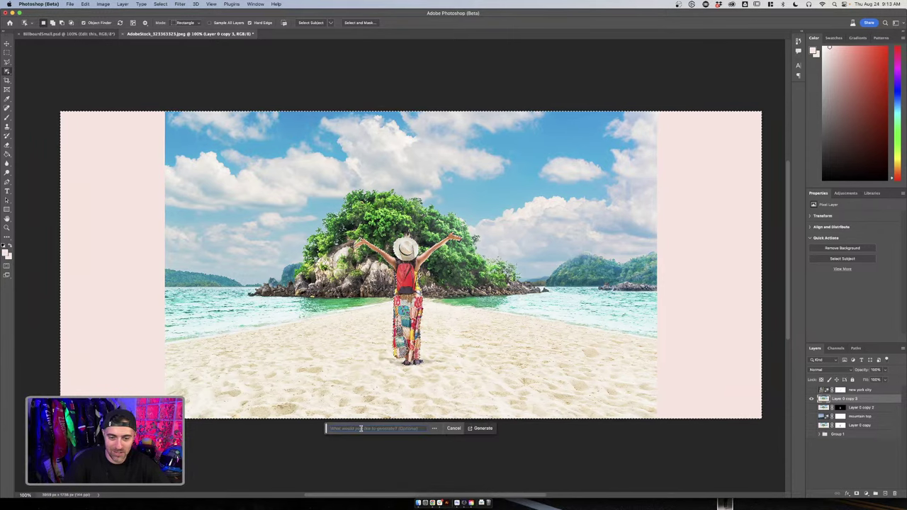
type("Stre")
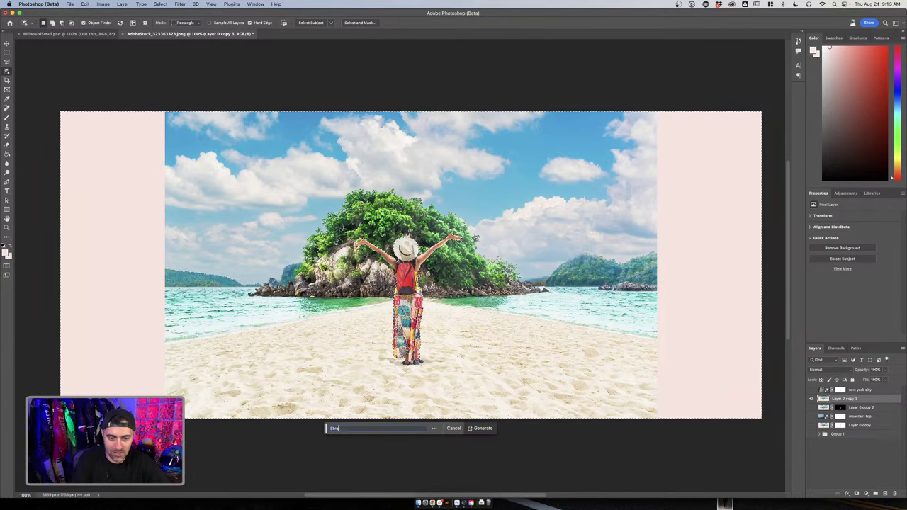
type("et view")
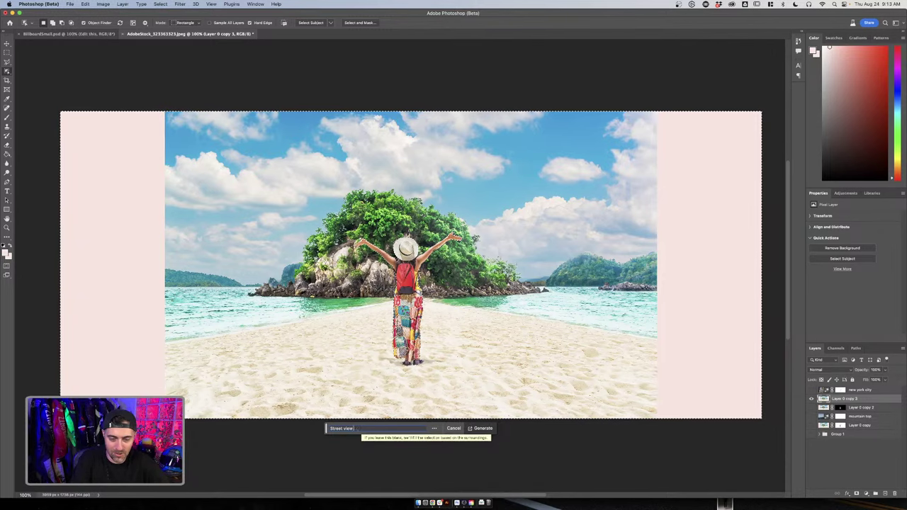
type(" of new york city")
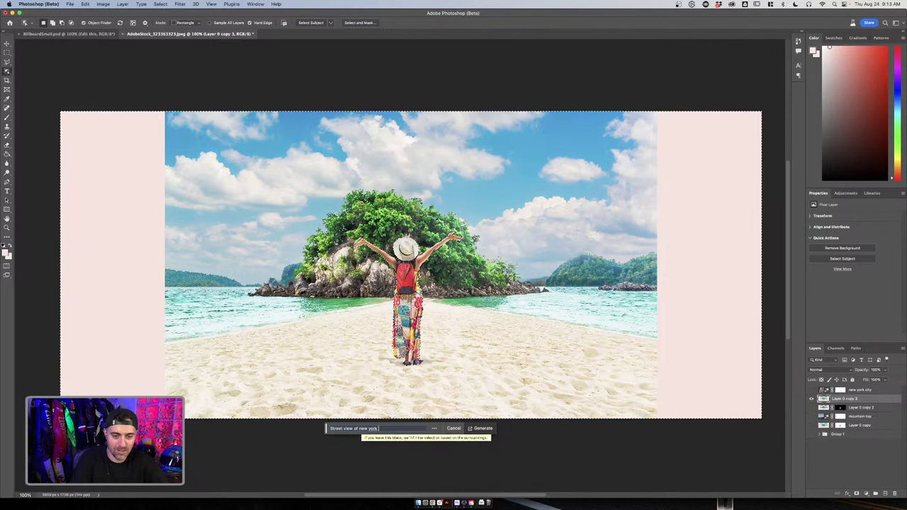
left_click(480, 427)
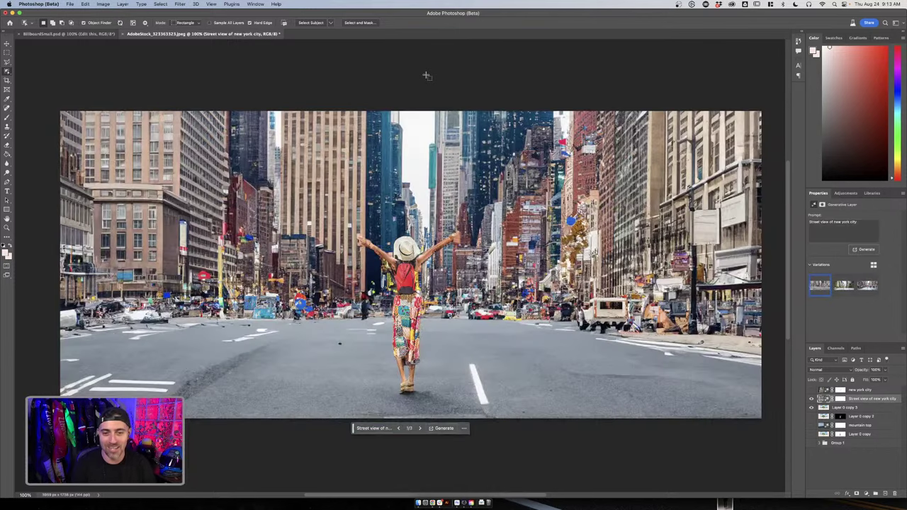
Compare the three street view variations and switch the layer to the second one
left_click(419, 429)
left_click(419, 429)
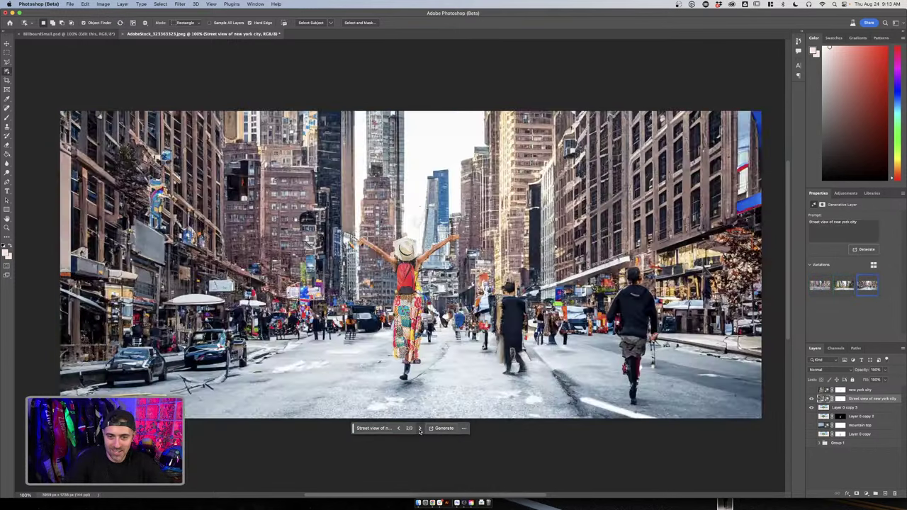
left_click(420, 428)
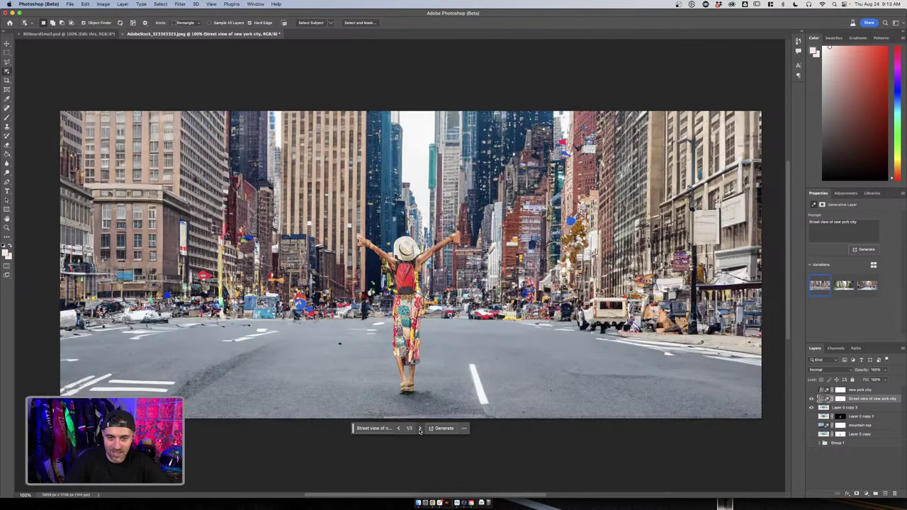
left_click(419, 428)
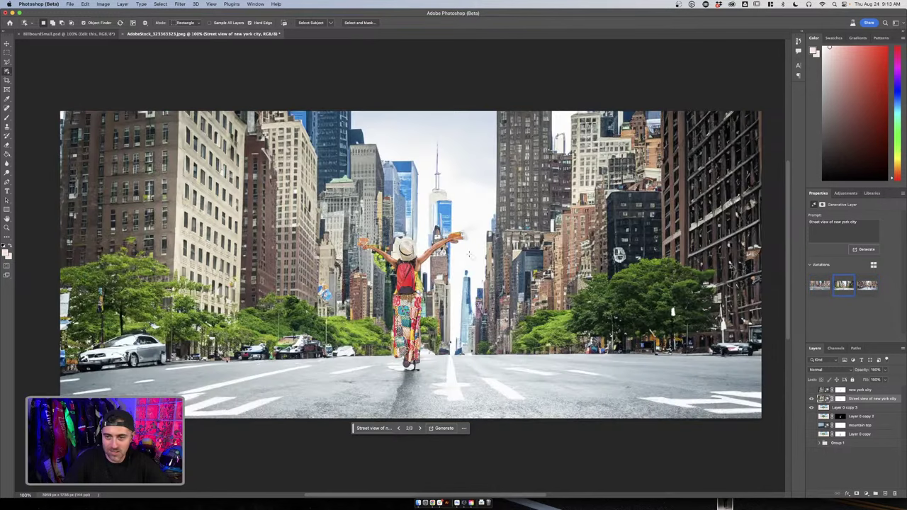
Examine the generated street scene up close, including the parked cars and the woman's edges and hands
key("z")
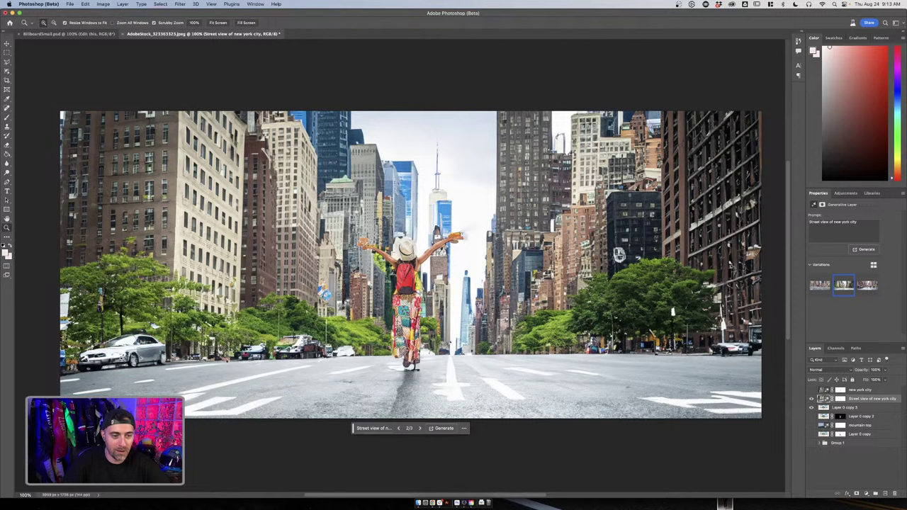
left_click(112, 352)
left_click(113, 352)
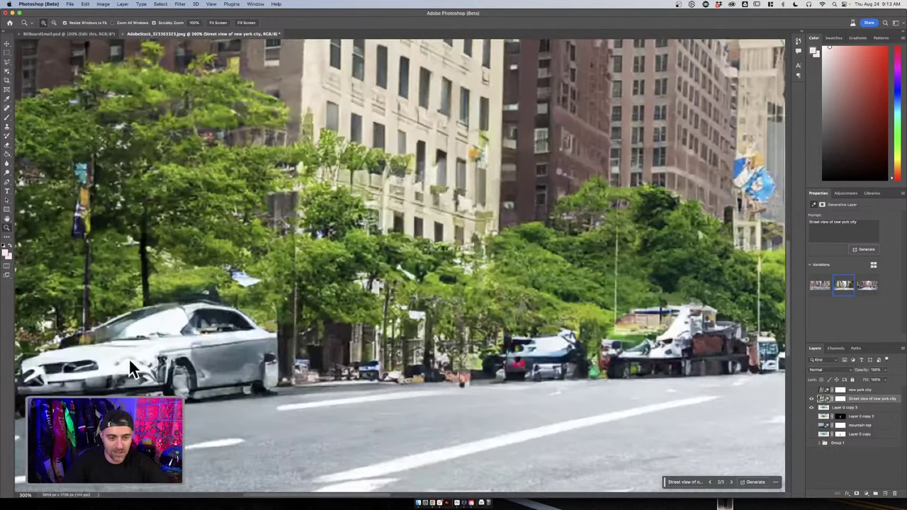
left_click_drag(305, 325, 252, 325)
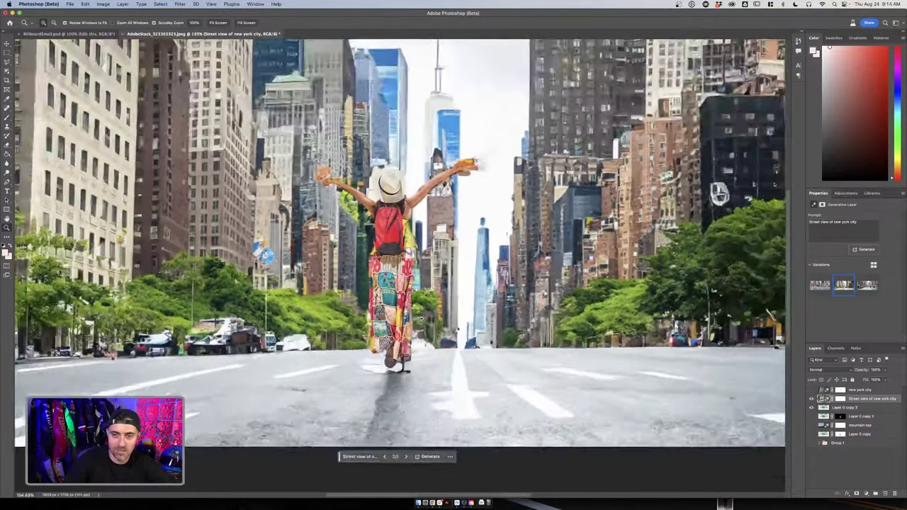
key("super+0")
left_click_drag(470, 157, 211, 168)
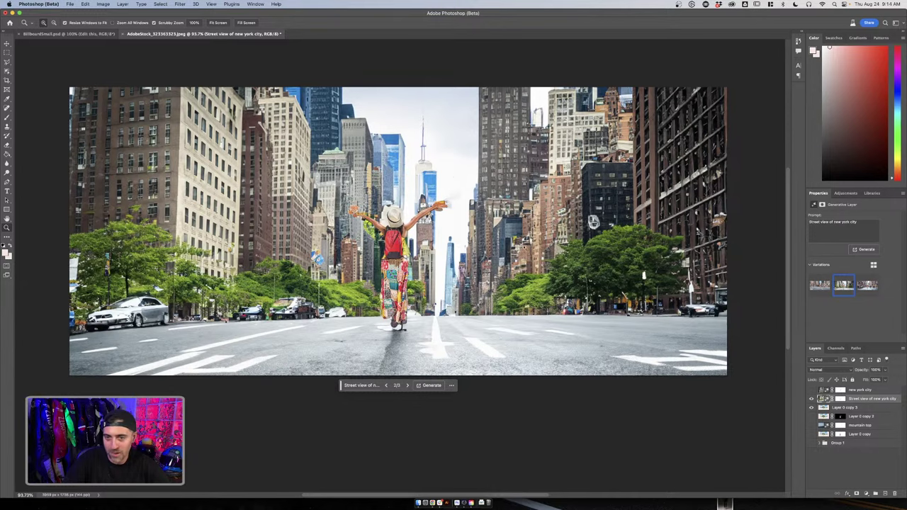
Hide the Street view of new york city layer, select the woman on Layer 0 copy 3 and invert the selection
left_click(811, 399)
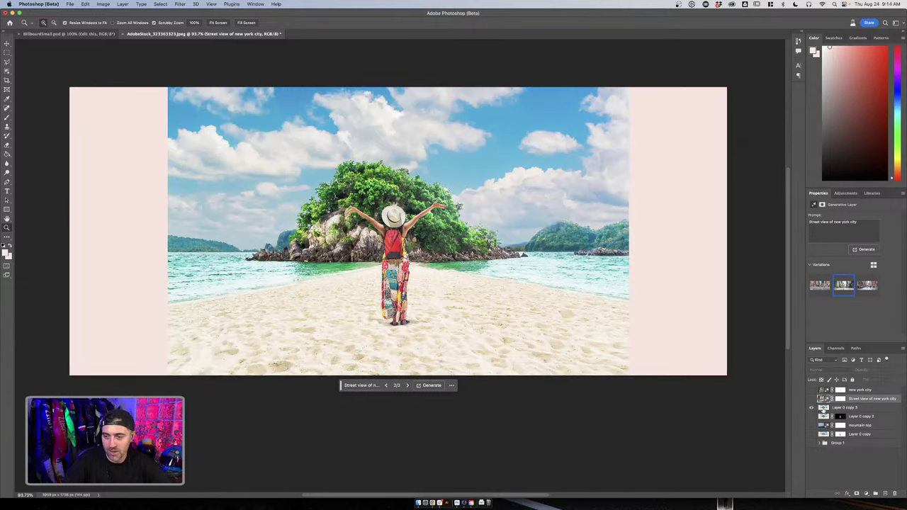
left_click(823, 409)
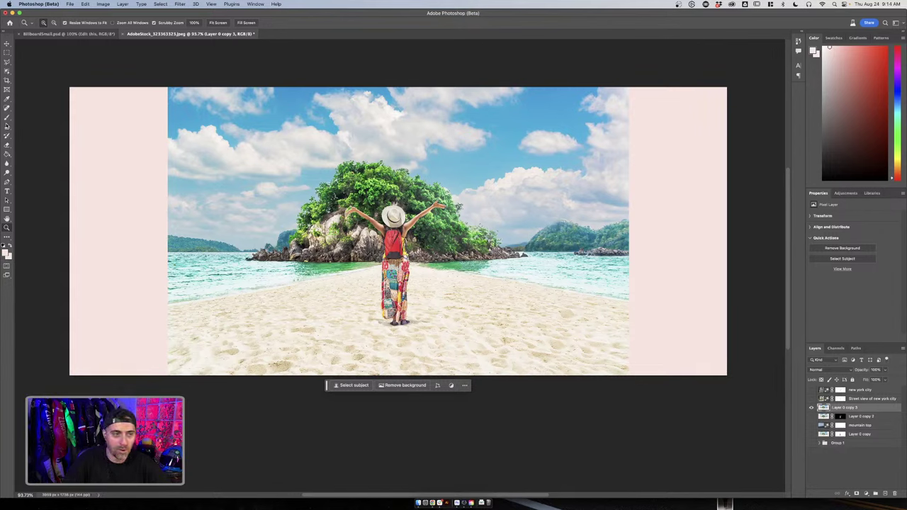
left_click(7, 71)
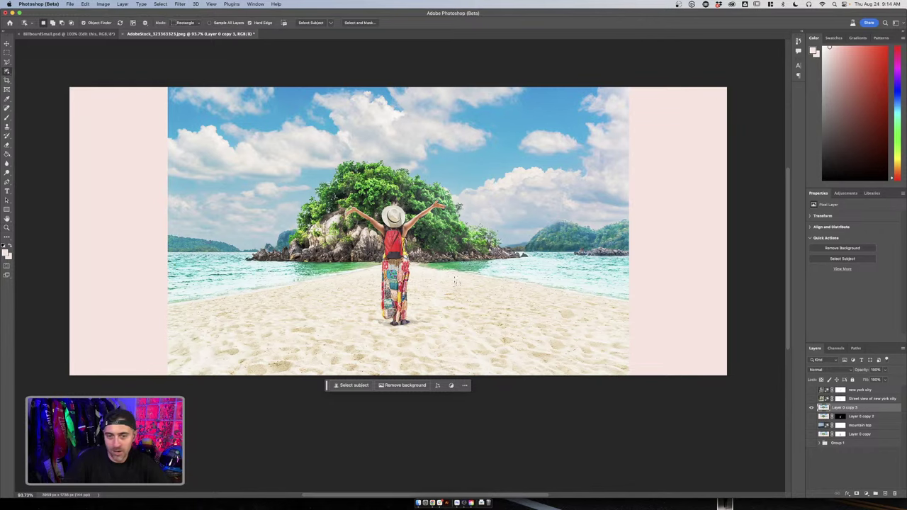
left_click(400, 263)
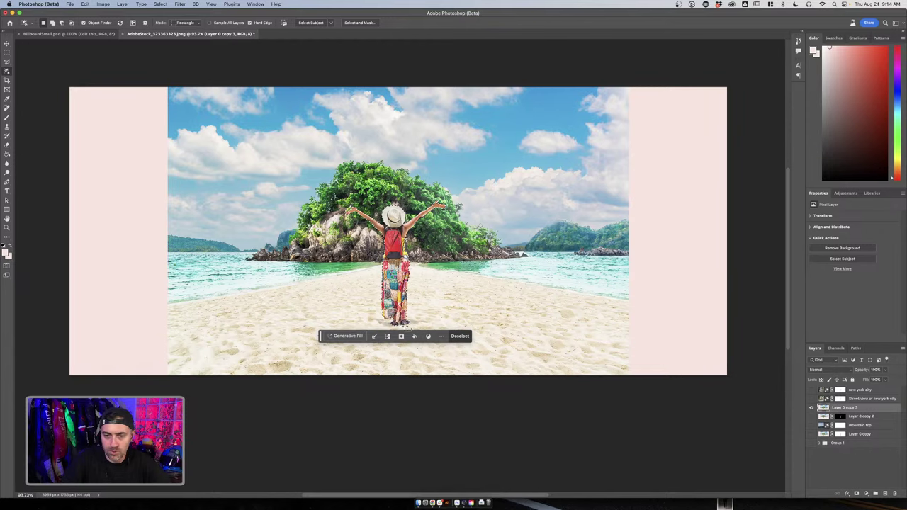
left_click(387, 336)
Generate a background in the inverted selection with the Generative Fill prompt "hiking trail through forest"
left_click(347, 385)
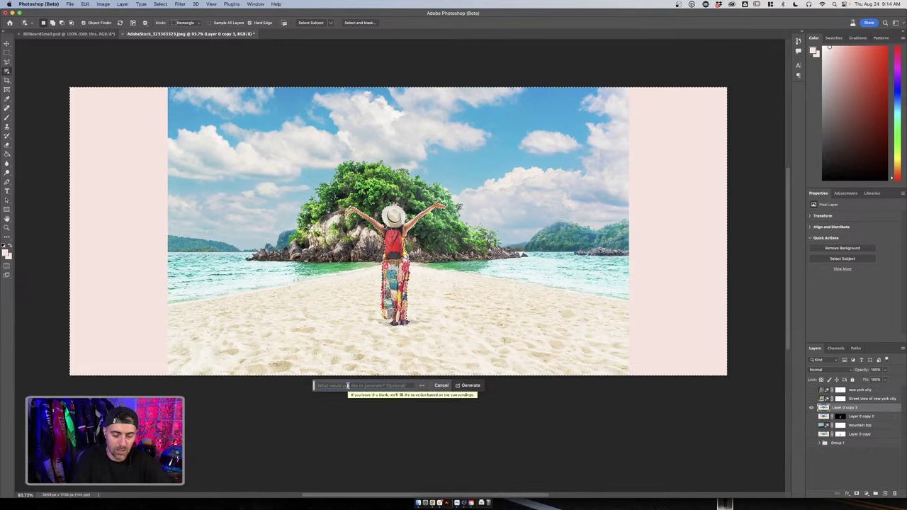
type("h")
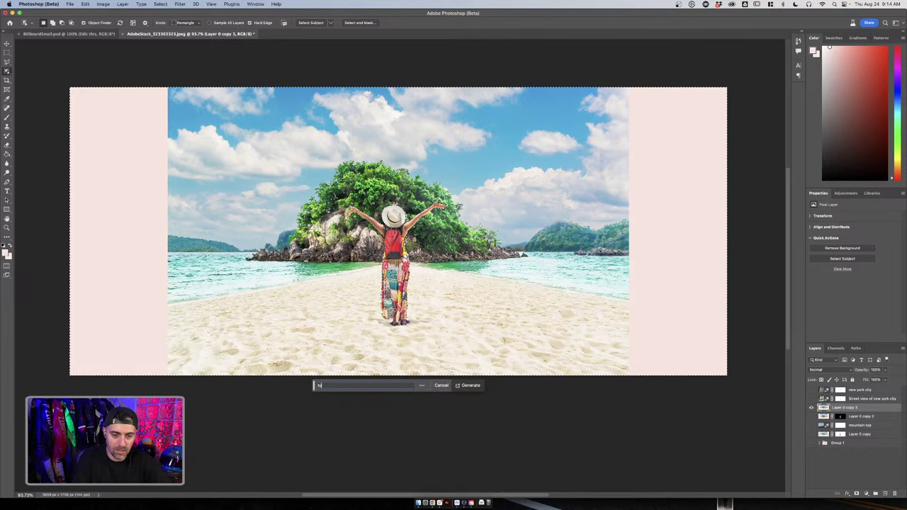
type("iking trail throug")
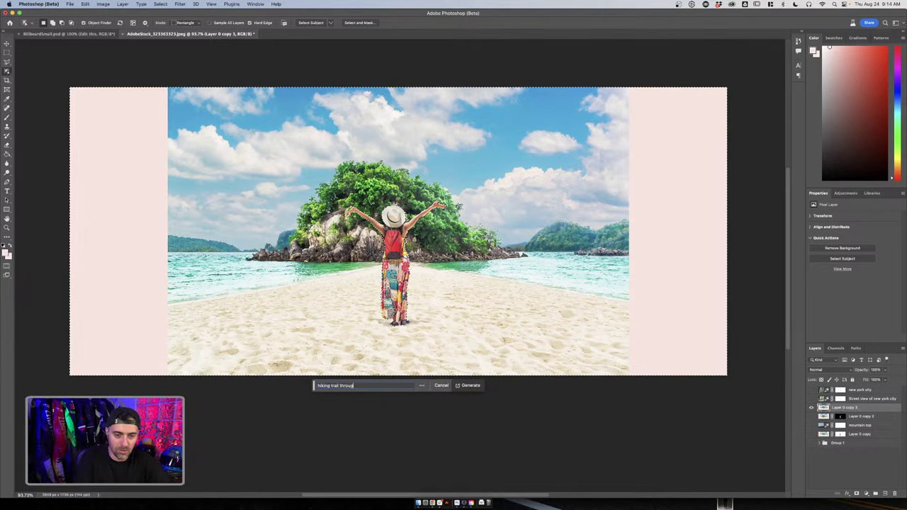
type("h forest")
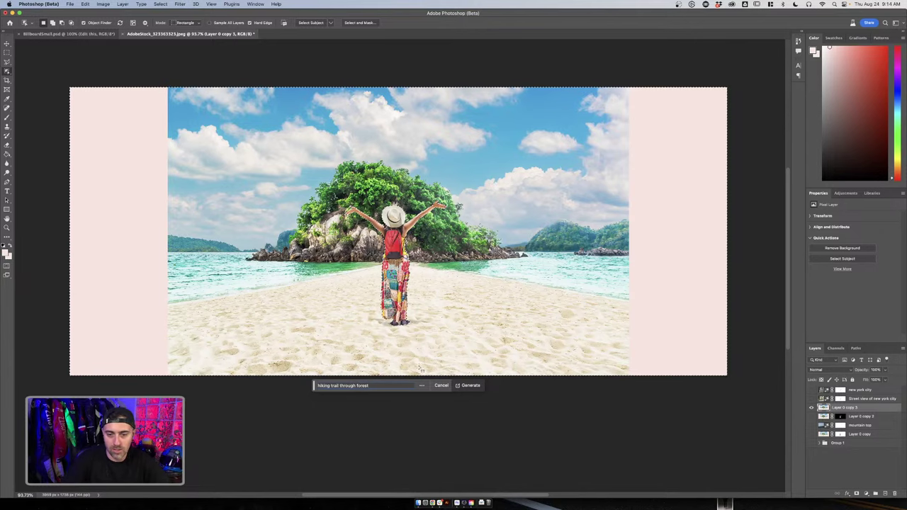
left_click(460, 385)
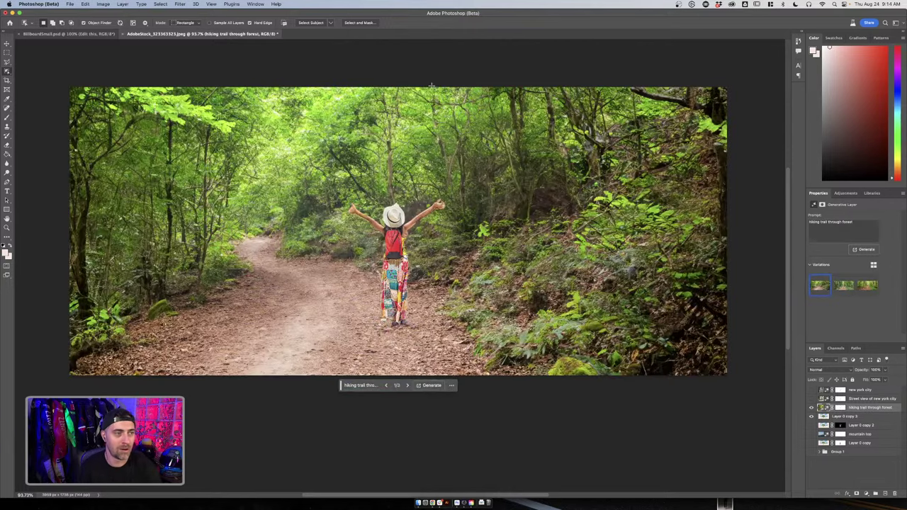
Compare the three hiking trail variations and switch the layer to the third one
key("q")
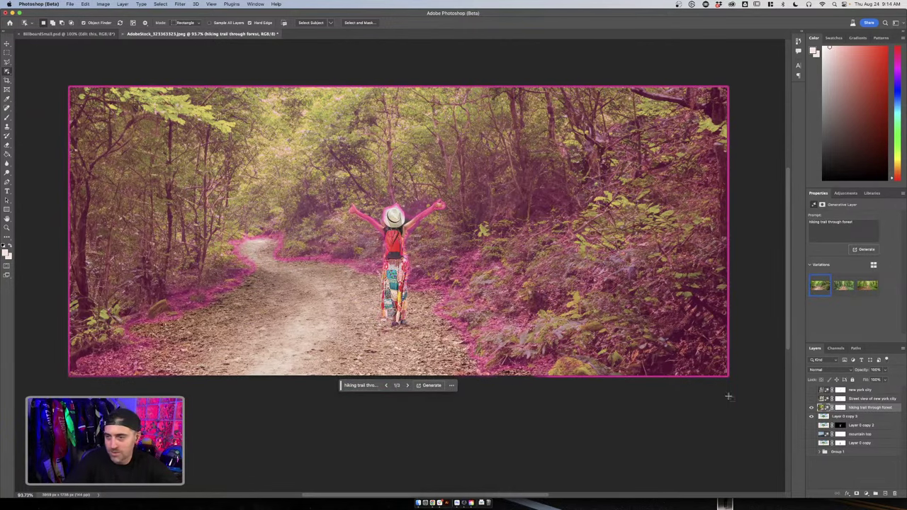
key("q")
left_click(407, 385)
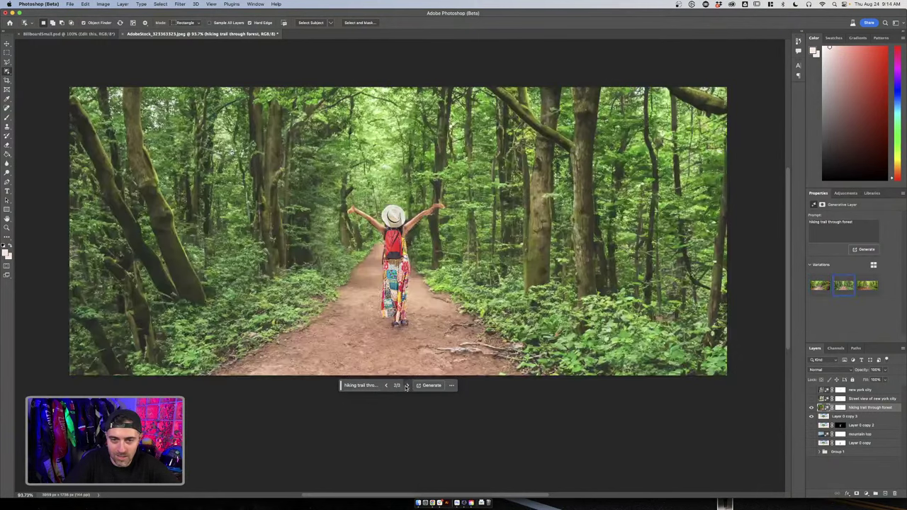
left_click(407, 385)
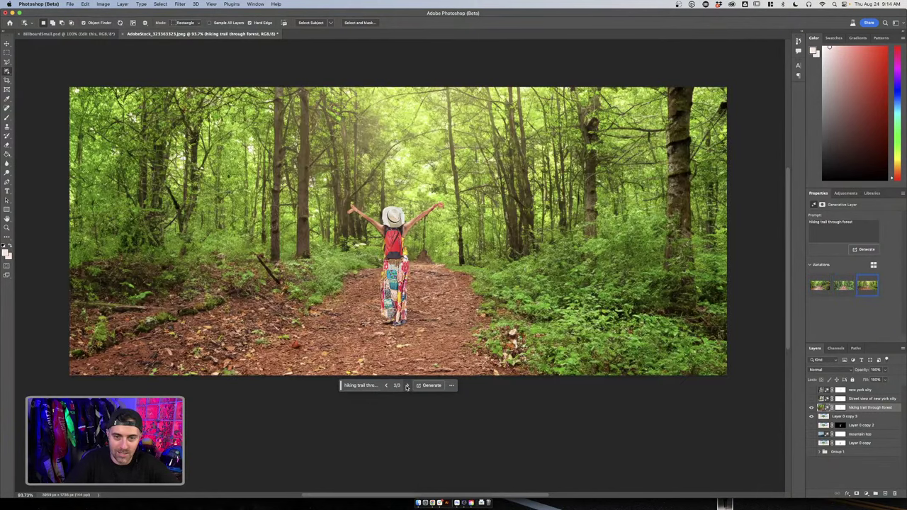
key("q")
key("q")
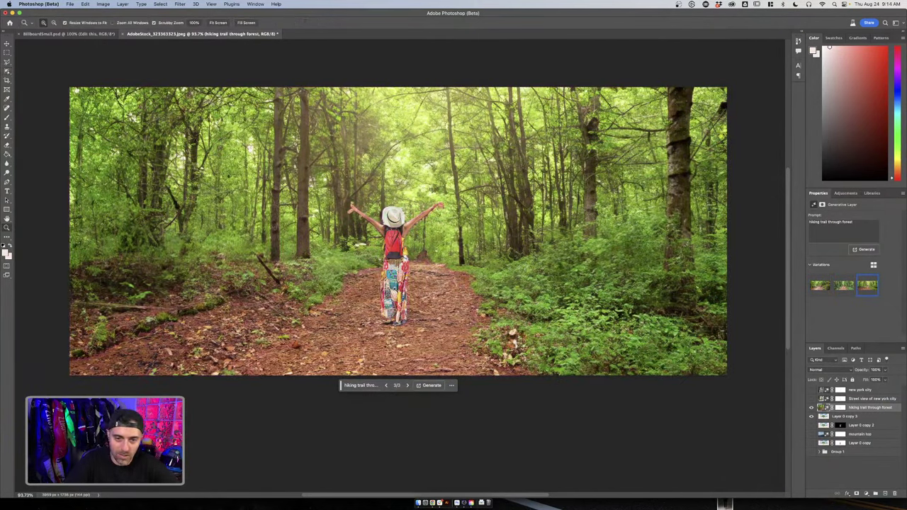
Examine the forest scene at 100% and compare it with the hiking trail through forest layer shown and hidden
key("z")
key("super+1")
key("super+plus")
key("super+minus")
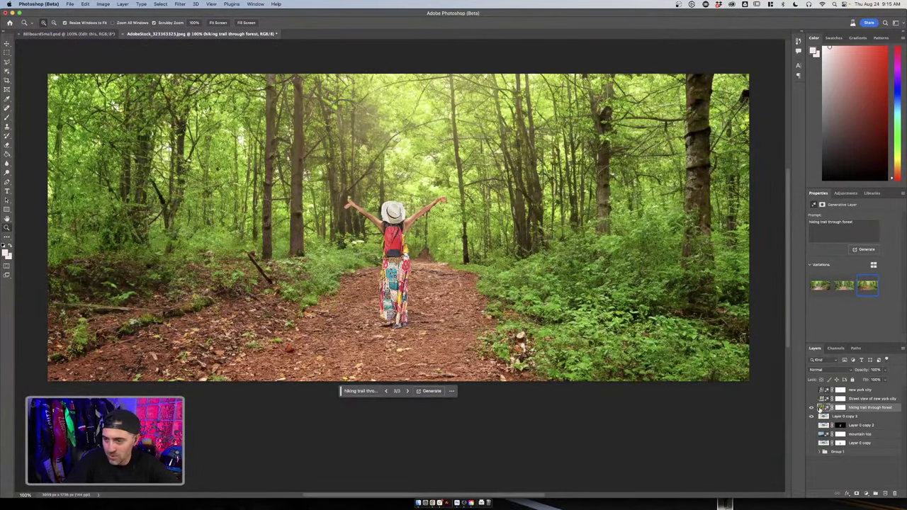
left_click(812, 408)
left_click(812, 408)
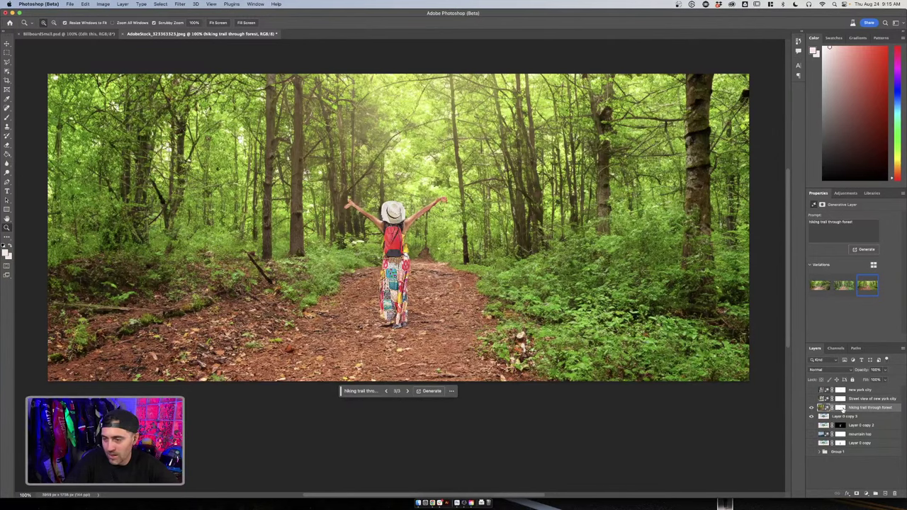
left_click(841, 409)
left_click(811, 408)
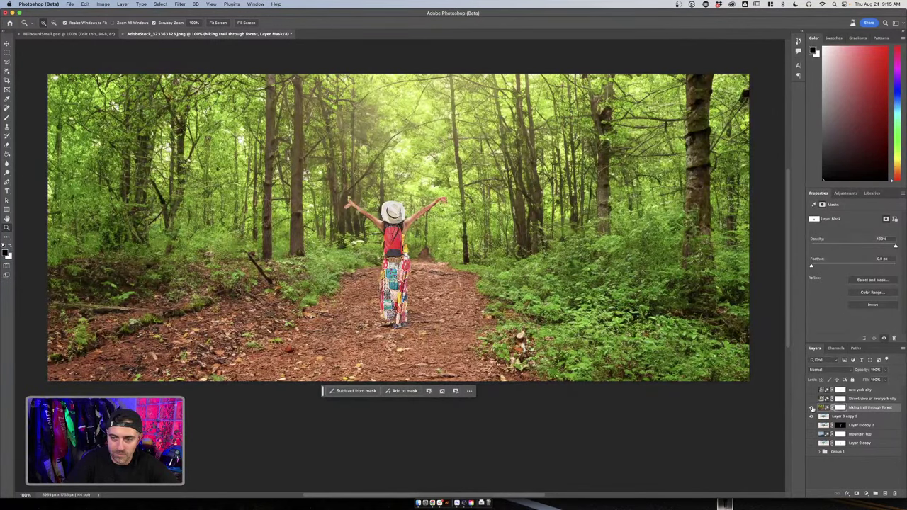
left_click(811, 409)
left_click(812, 409)
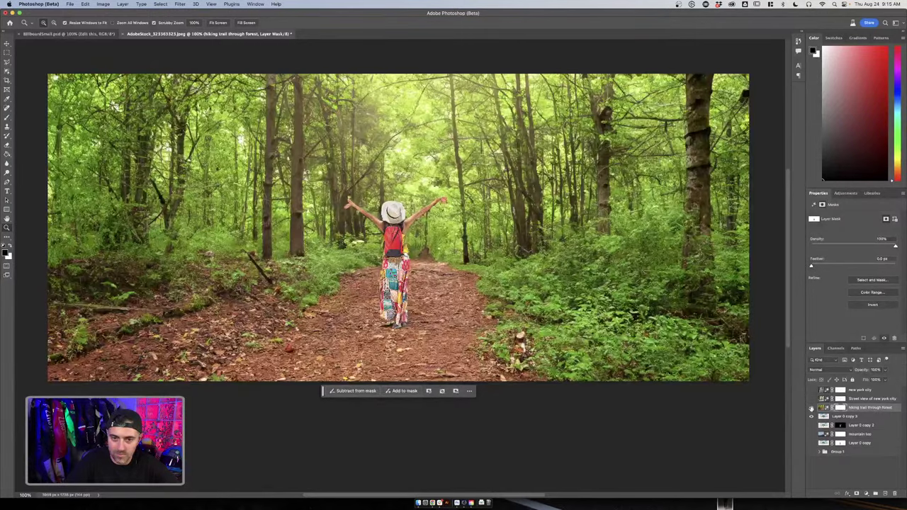
Expand and hide Group 1, then show Layer 0 copy 2 and move it above the hiking trail through forest layer
left_click(818, 453)
left_click(820, 453)
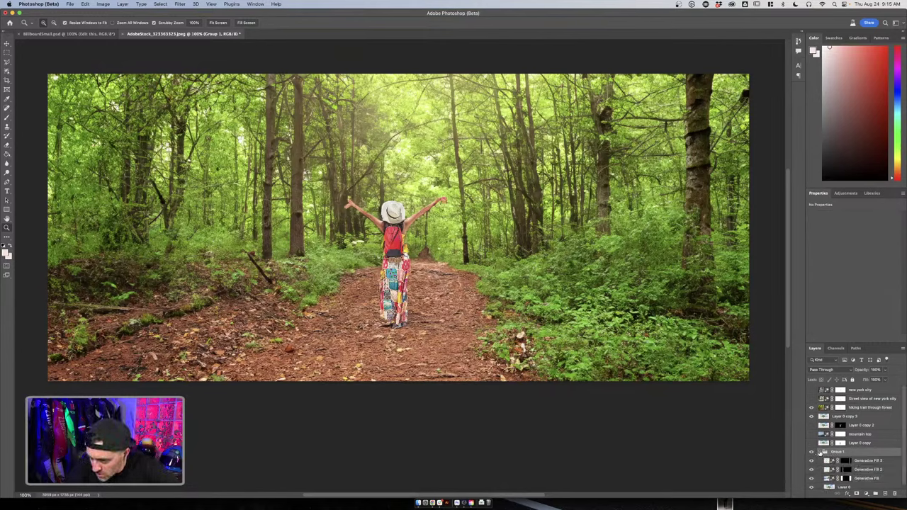
left_click(811, 452)
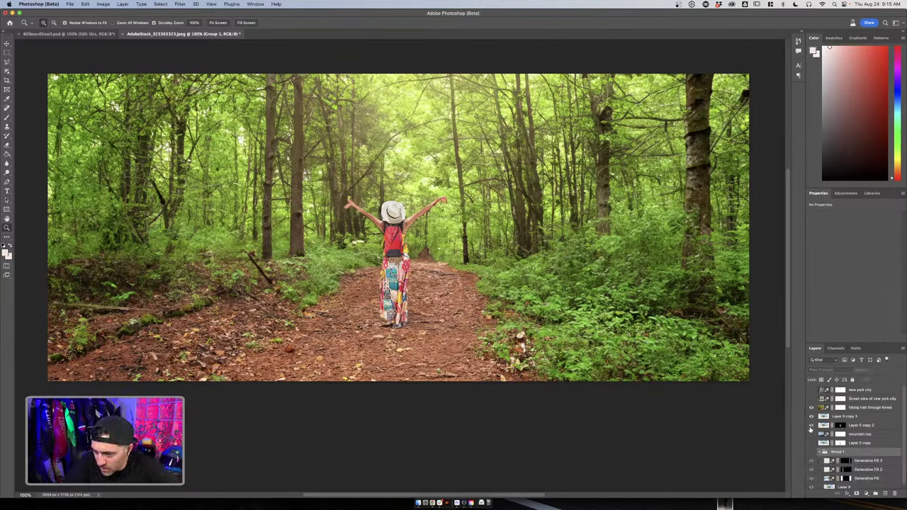
left_click_drag(867, 426, 870, 408)
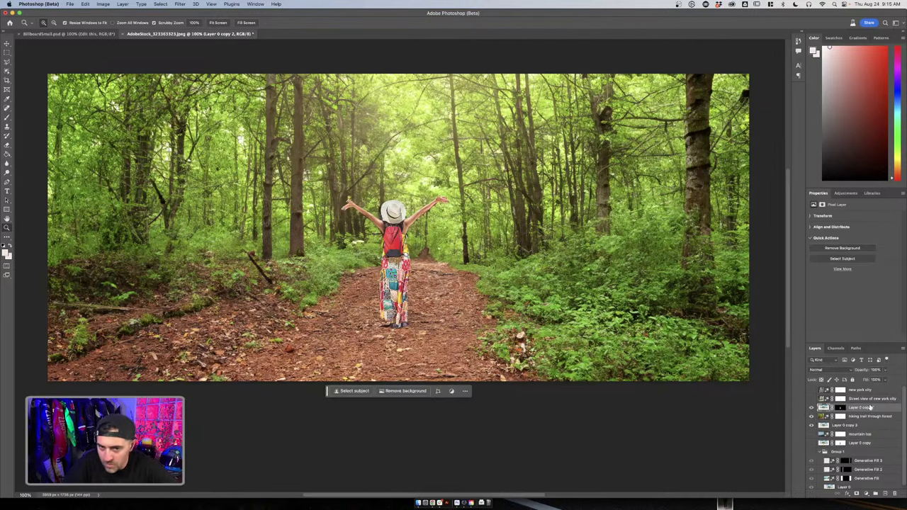
Compare the woman's hands, hat and feet up close with Layer 0 copy 2 shown and hidden, leaving that layer hidden
left_click(811, 417)
left_click(812, 417)
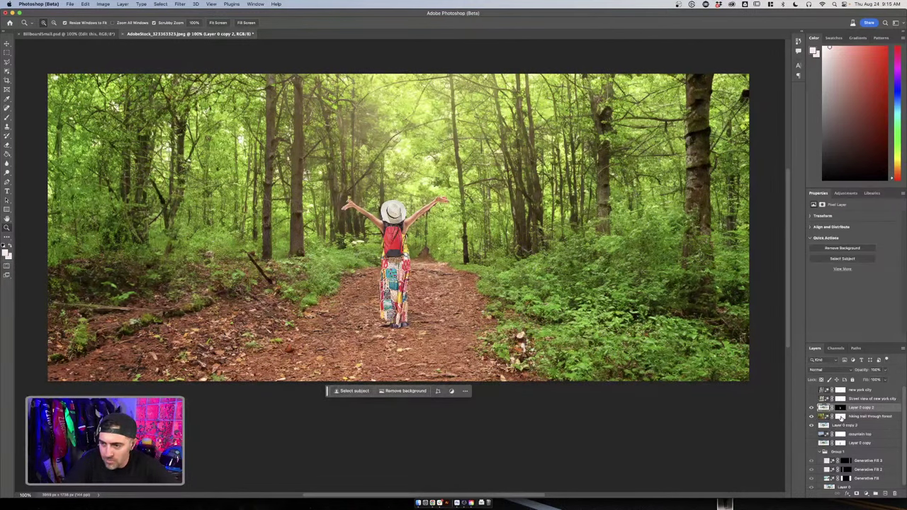
left_click(840, 417)
left_click(427, 264)
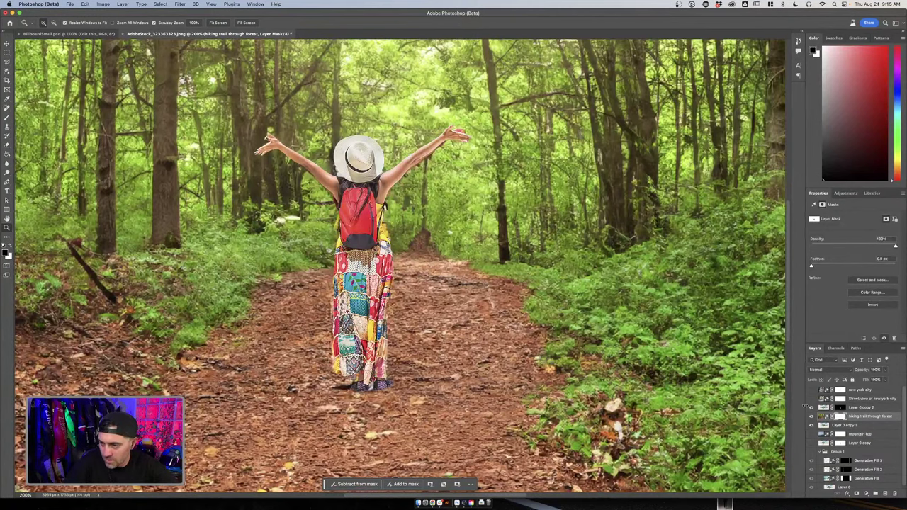
left_click(811, 407)
left_click(811, 407)
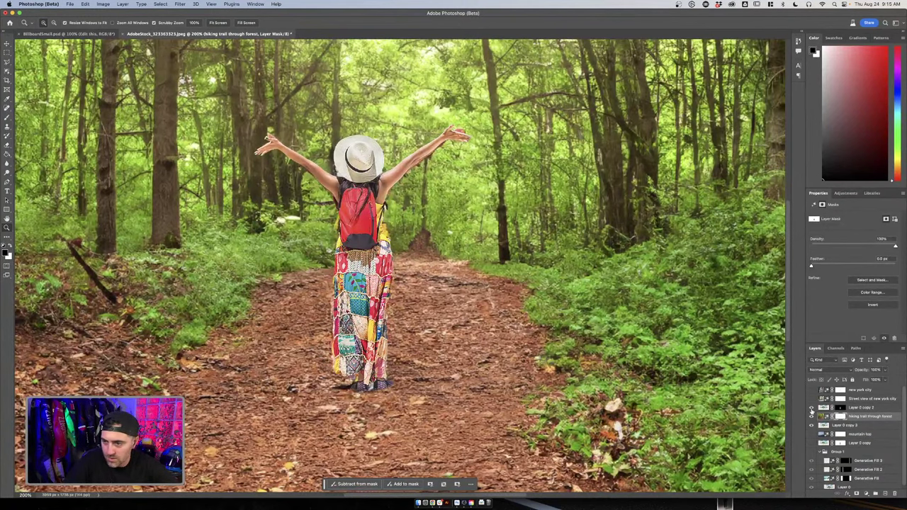
scroll(407, 249, "down", 2)
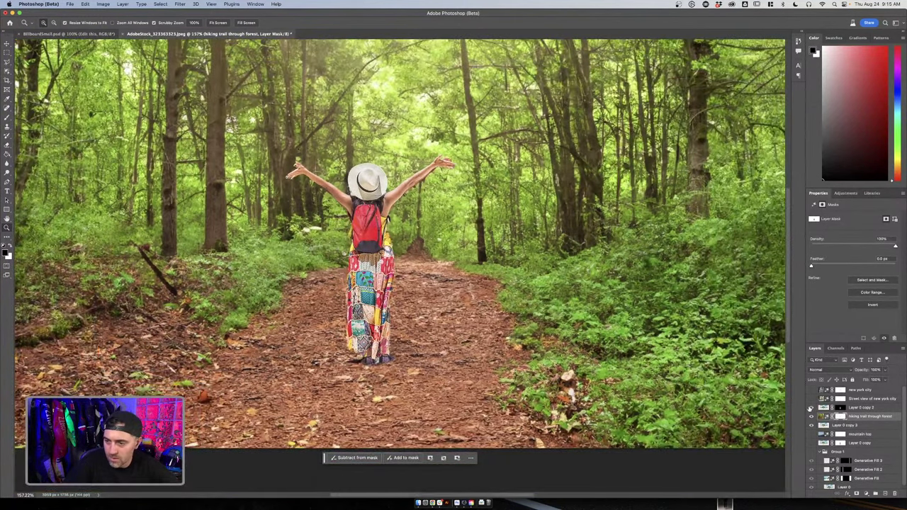
left_click(810, 408)
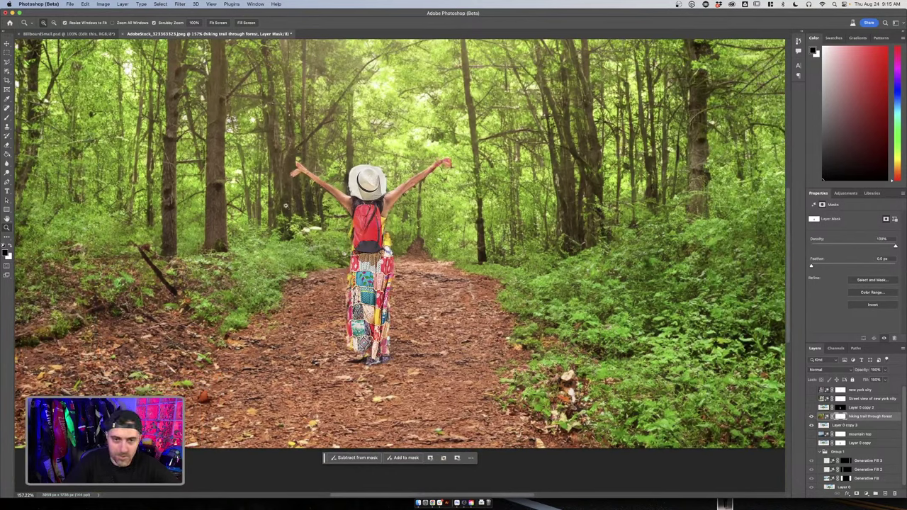
Try to correct the woman's hand by brushing on the hiking trail through forest layer's mask
key("b")
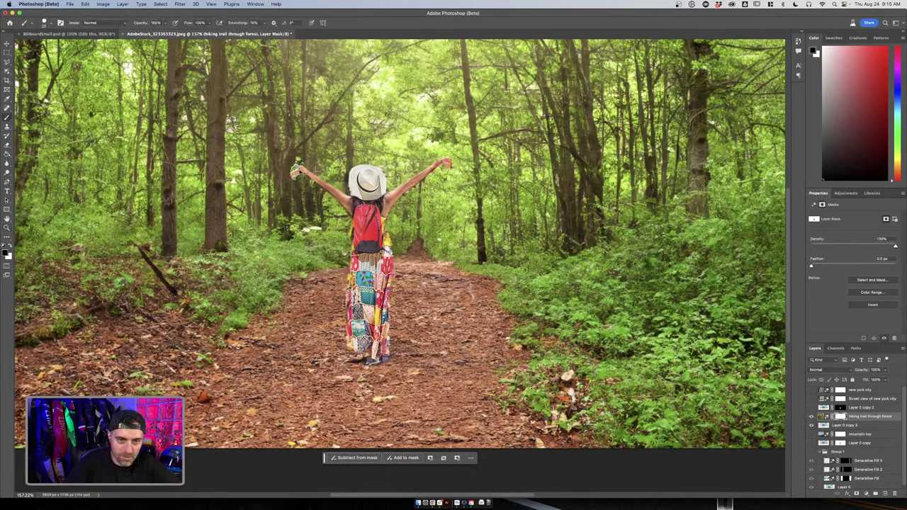
key("x")
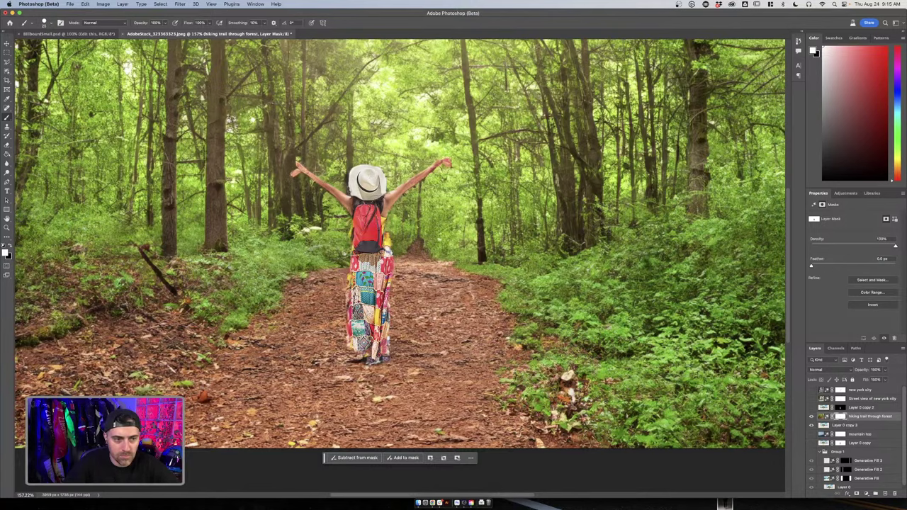
left_click(811, 416)
left_click(811, 416)
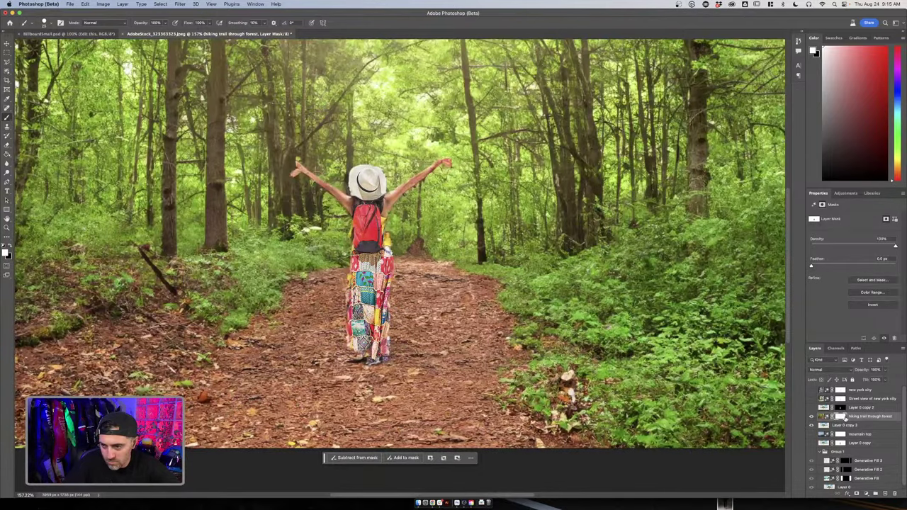
Select the woman in the forest scene with Object Selection and remove her using Generative Fill without a prompt
key("super+0")
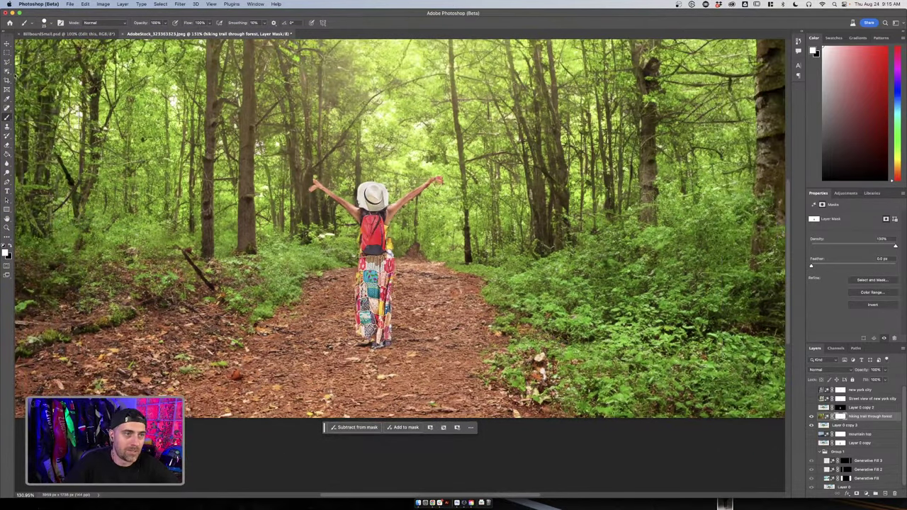
left_click(7, 71)
left_click_drag(308, 165, 451, 355)
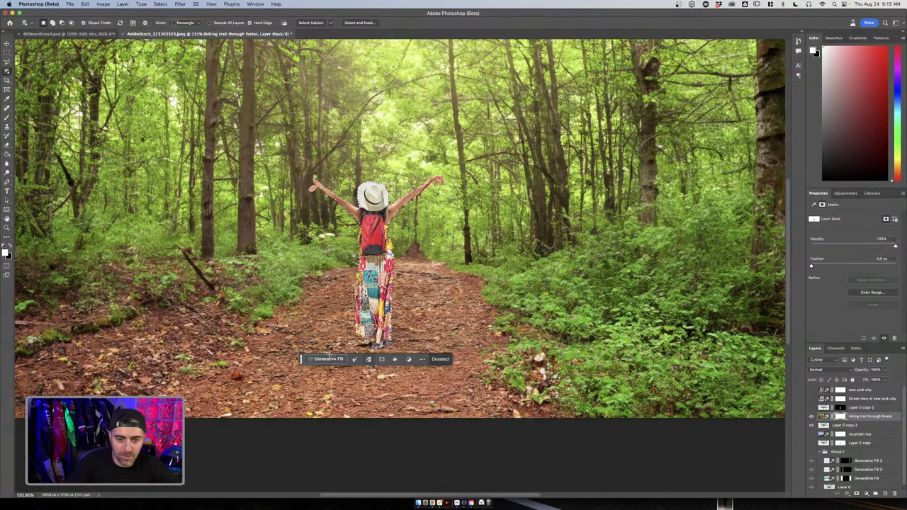
left_click(328, 359)
left_click(441, 360)
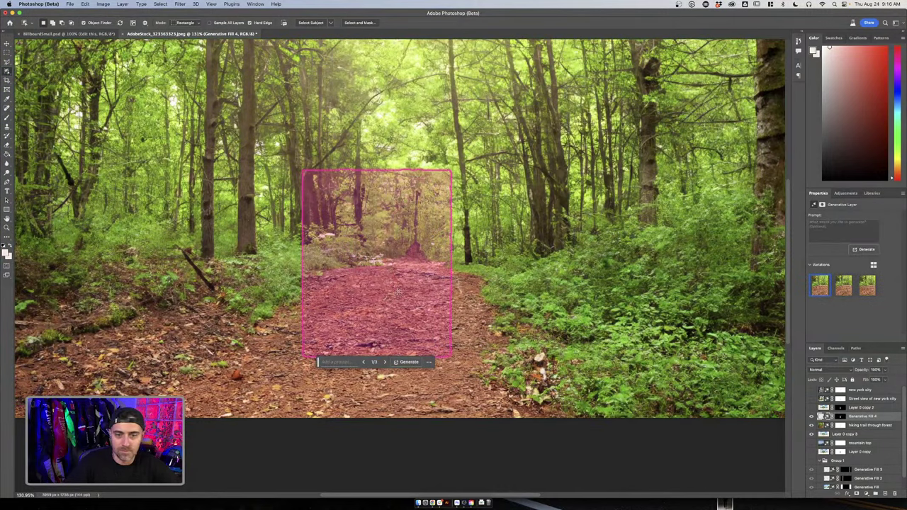
Show Layer 0 copy 2 over the filled forest background, select it and activate the Move tool
left_click(811, 408)
left_click(824, 409)
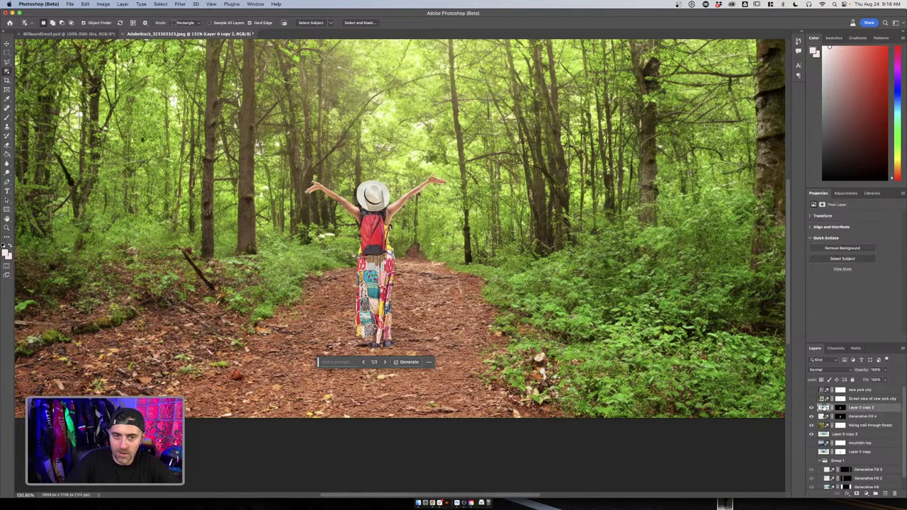
scroll(563, 252, "down", 2)
scroll(563, 252, "down", 2)
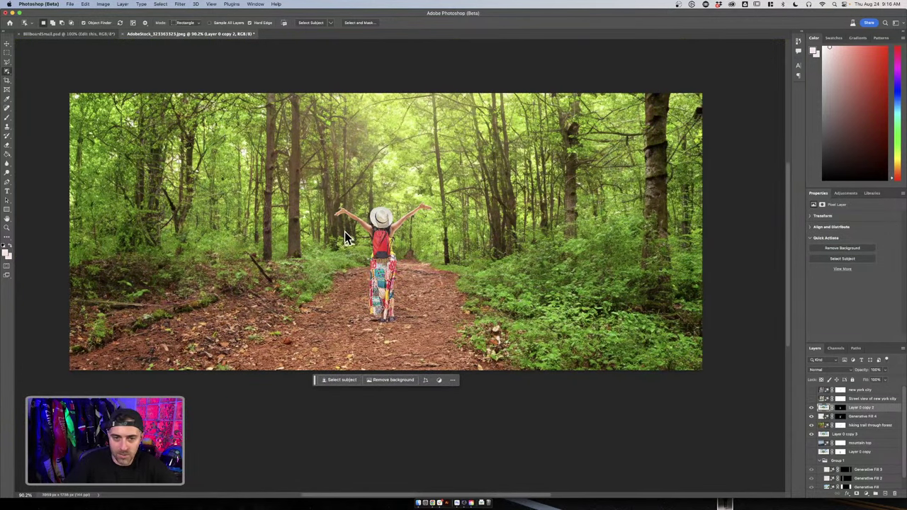
left_click(6, 43)
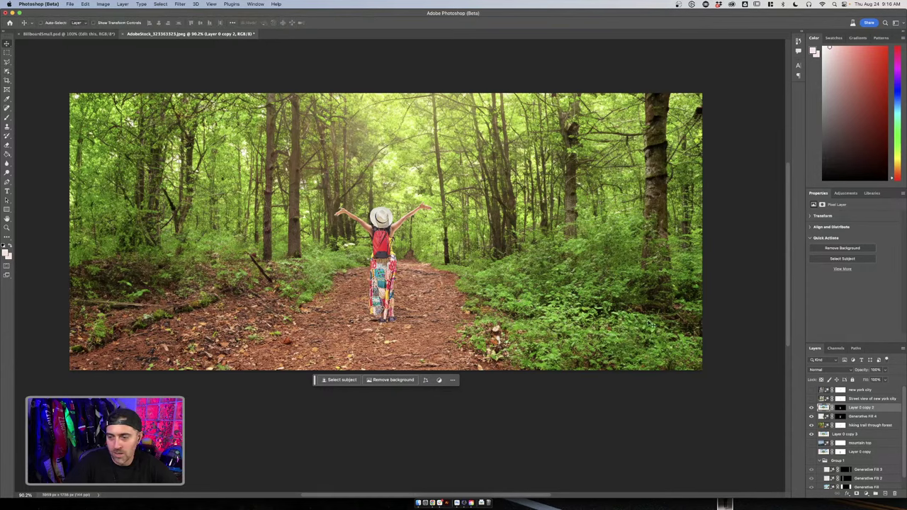
key("super+0")
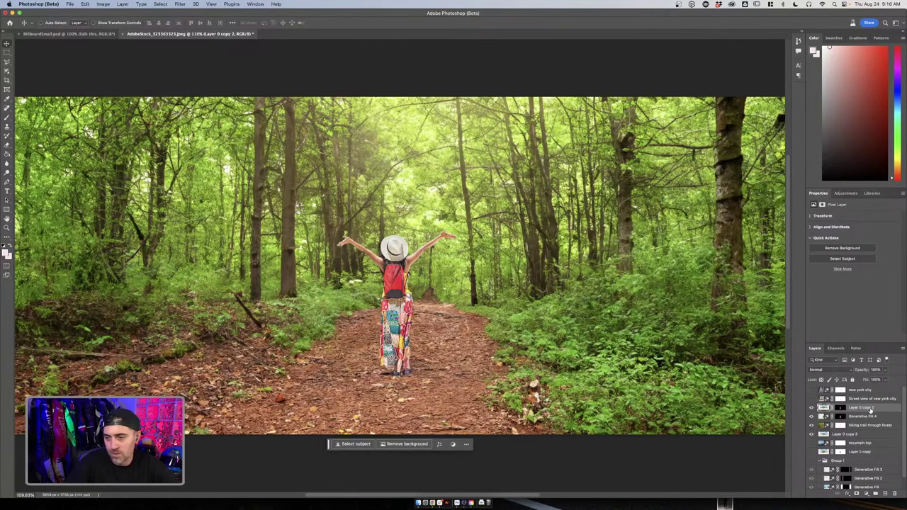
Add a Color Balance adjustment with midtones Magenta–Green at +22 and clip it to Layer 0 copy 2
right_click(870, 411)
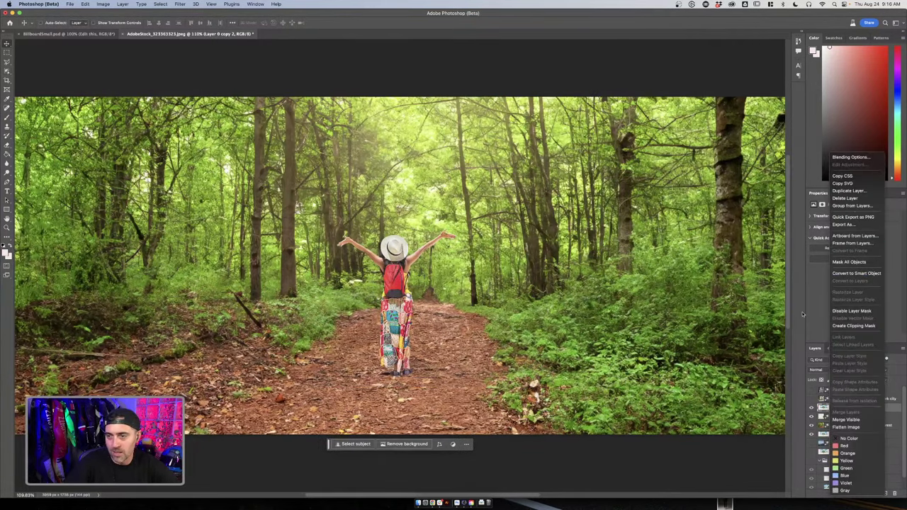
key("Escape")
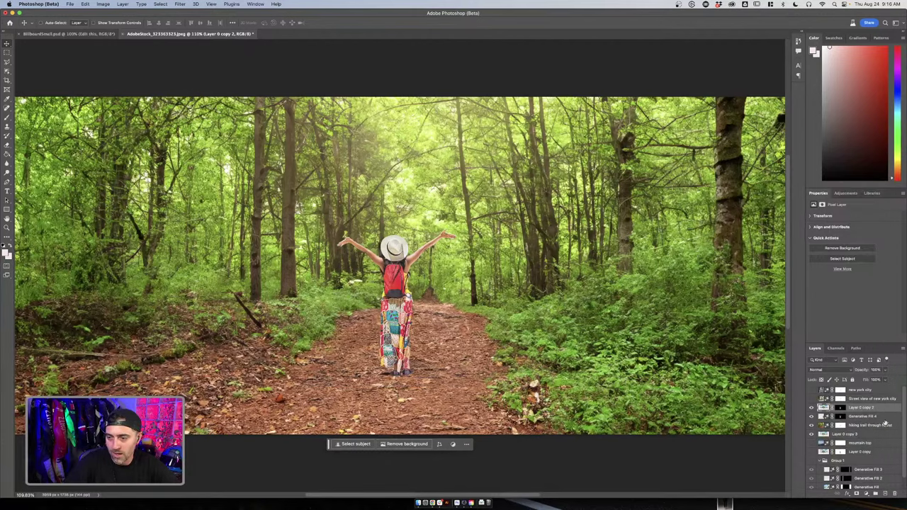
left_click(872, 497)
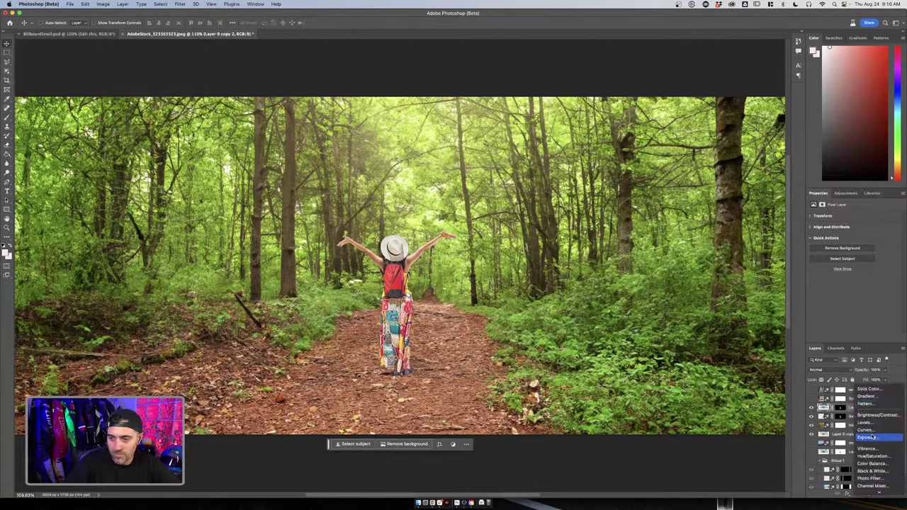
left_click(874, 463)
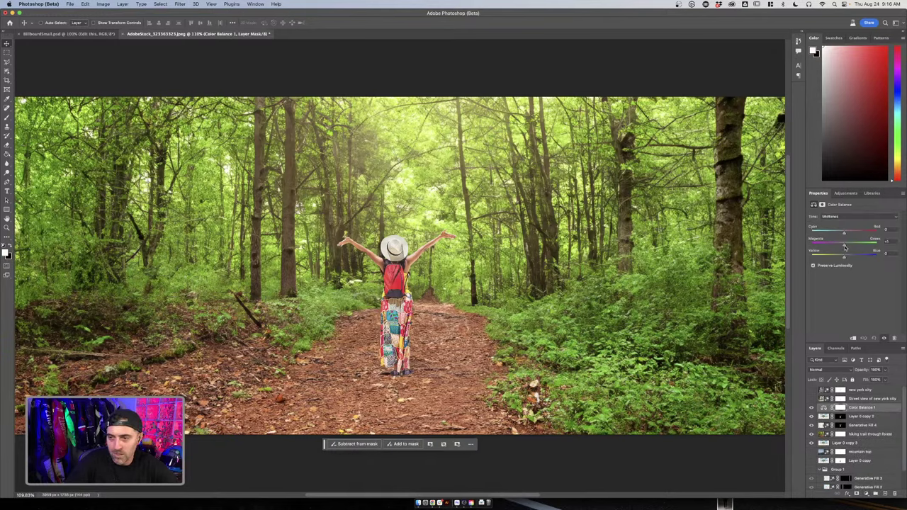
left_click(825, 412, "alt")
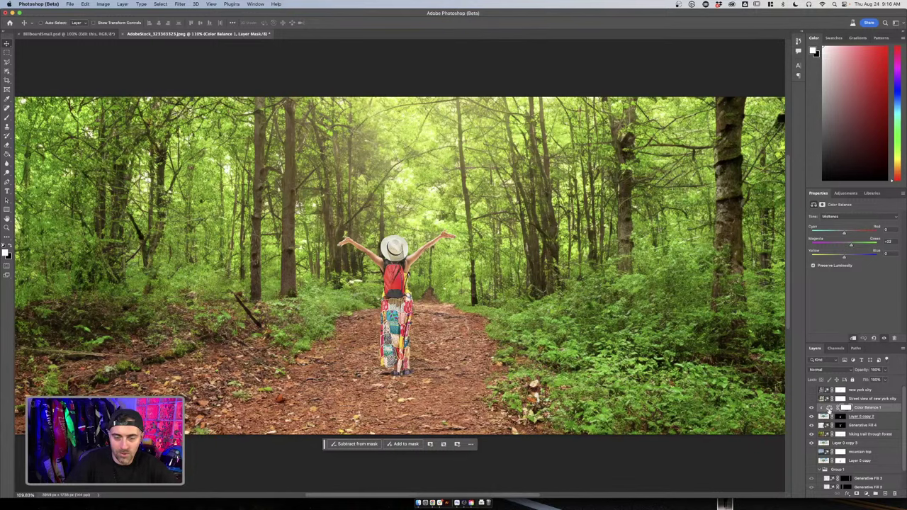
Compare the woman with the Color Balance adjustment hidden and shown, checking how she blends into the forest up close
left_click(811, 408)
left_click(811, 408)
left_click(811, 408)
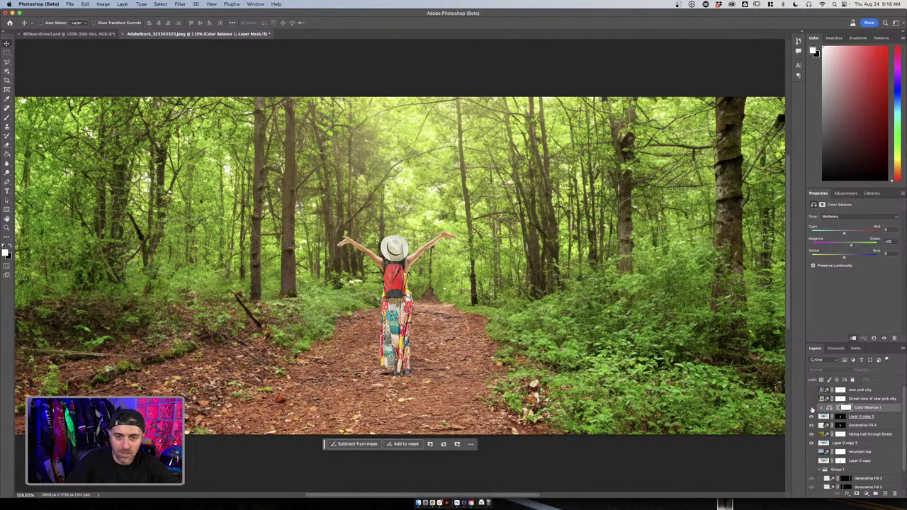
scroll(383, 183, "up", 5)
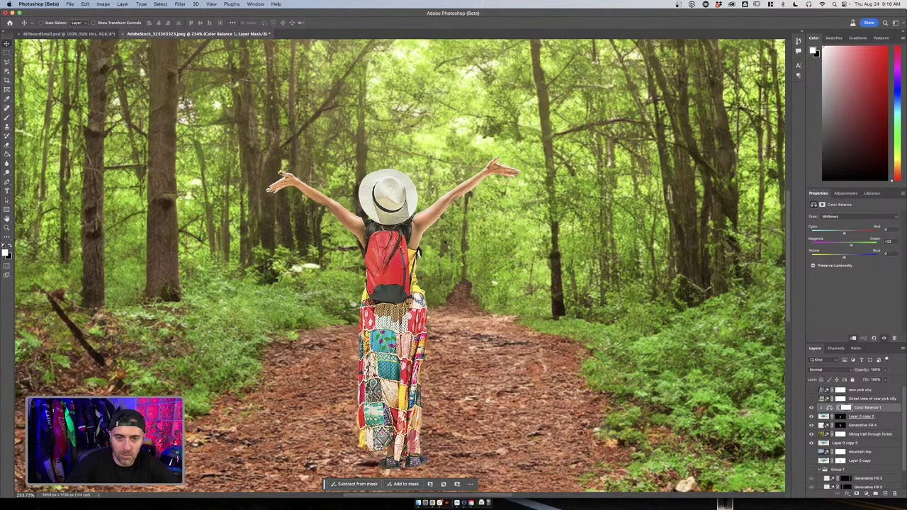
key("super+minus")
scroll(411, 296, "down", 3)
scroll(411, 296, "down", 5)
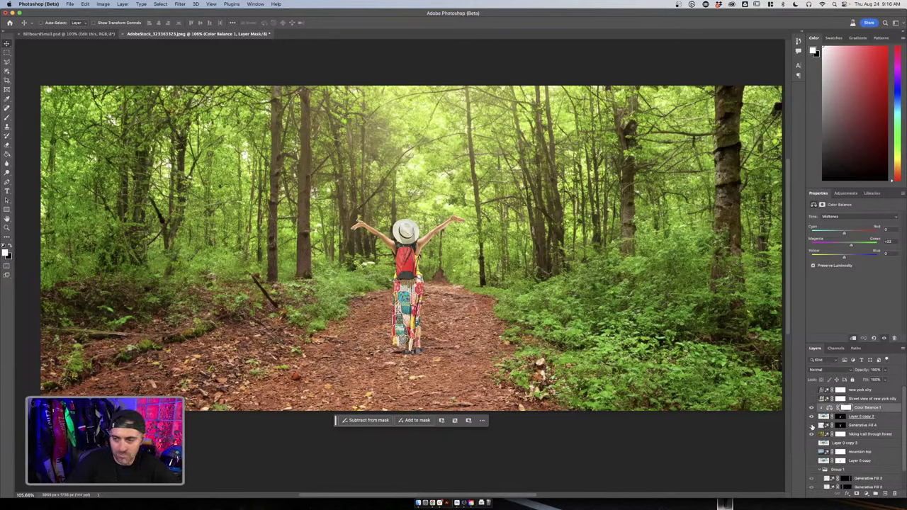
Toggle the Generative Fill 4 layer beneath the woman and leave it hidden
left_click(812, 425)
left_click(812, 425)
scroll(815, 404, "down", 1)
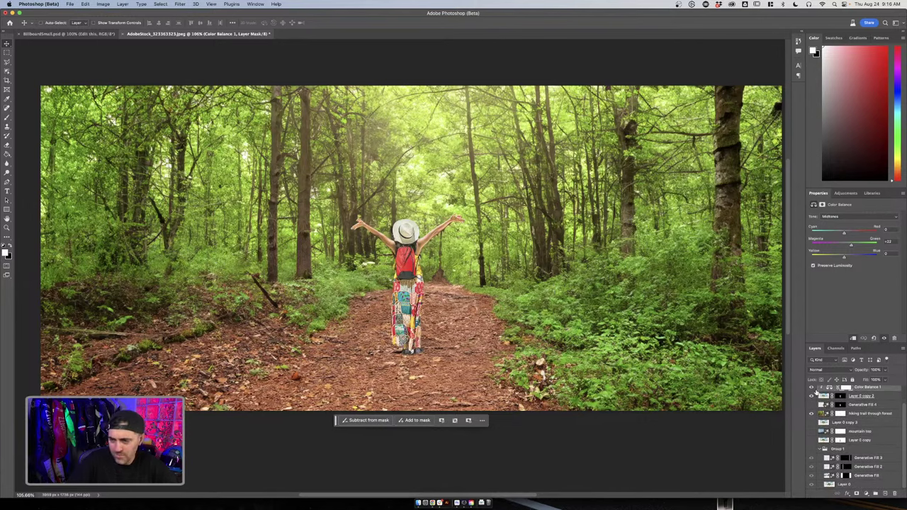
scroll(430, 358, "down", 2)
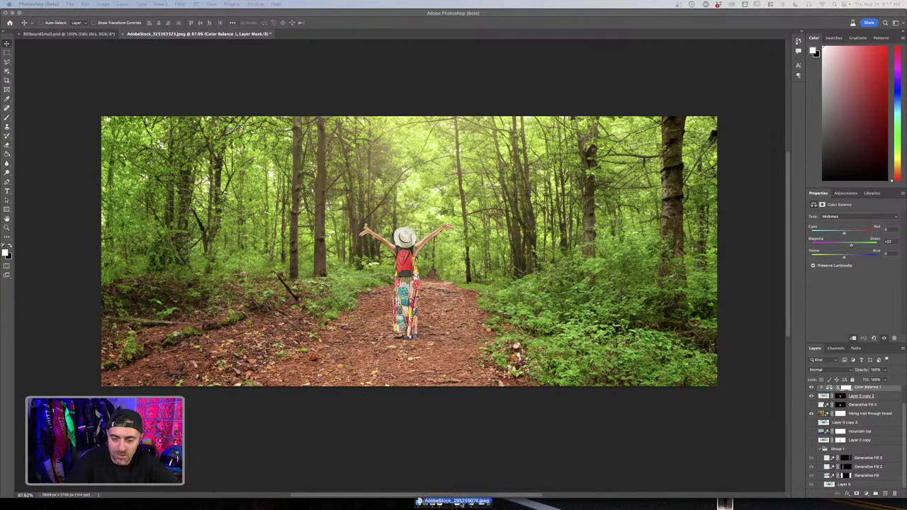
Open the AdobeStock photo of the woman sitting in a boat and extend its canvas downward to about 5070 px tall
left_click(456, 503)
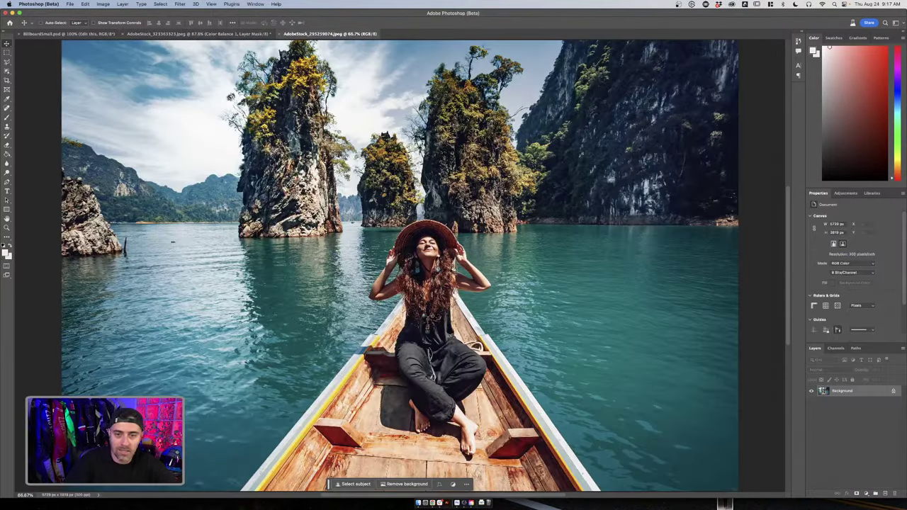
scroll(457, 271, "down", 3)
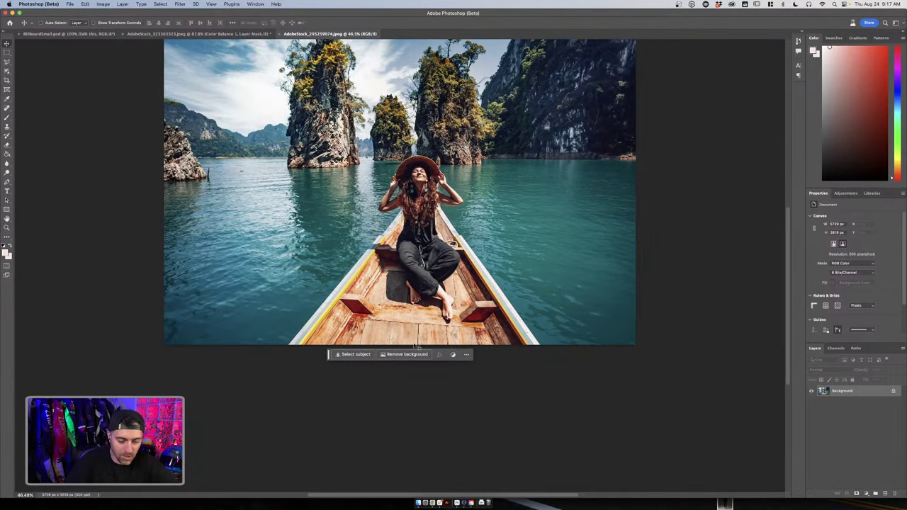
key("c")
left_click_drag(402, 345, 400, 393)
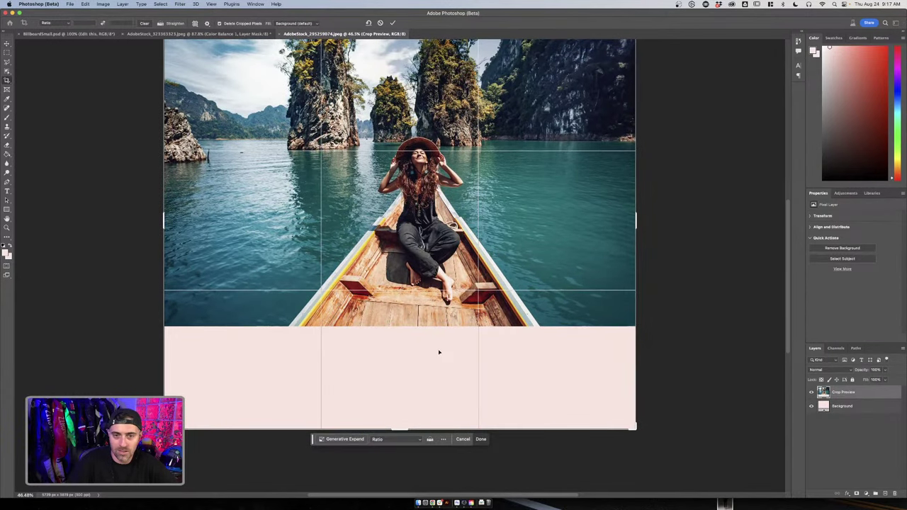
key("Return")
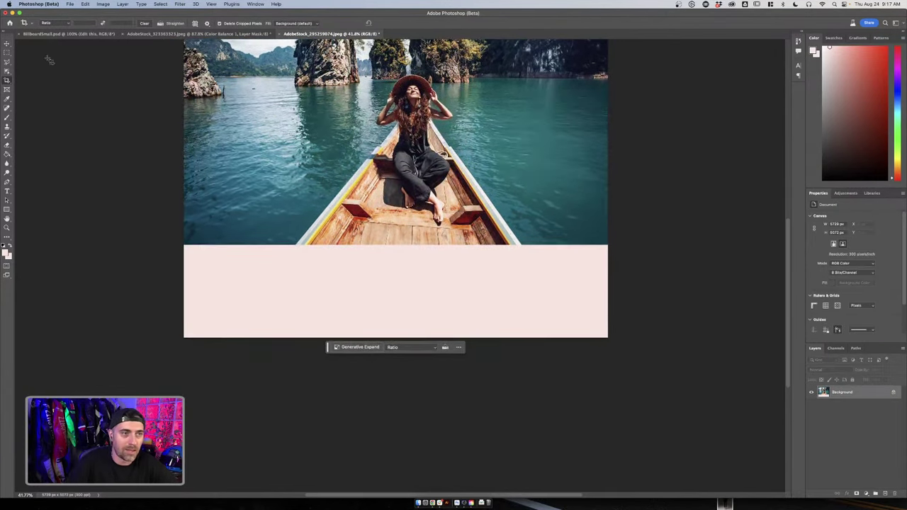
Select the empty strip below the boat with a slight overlap onto the photo and fill it using Generative Fill without a prompt
left_click(8, 54)
left_click_drag(180, 235, 619, 364)
left_click(351, 347)
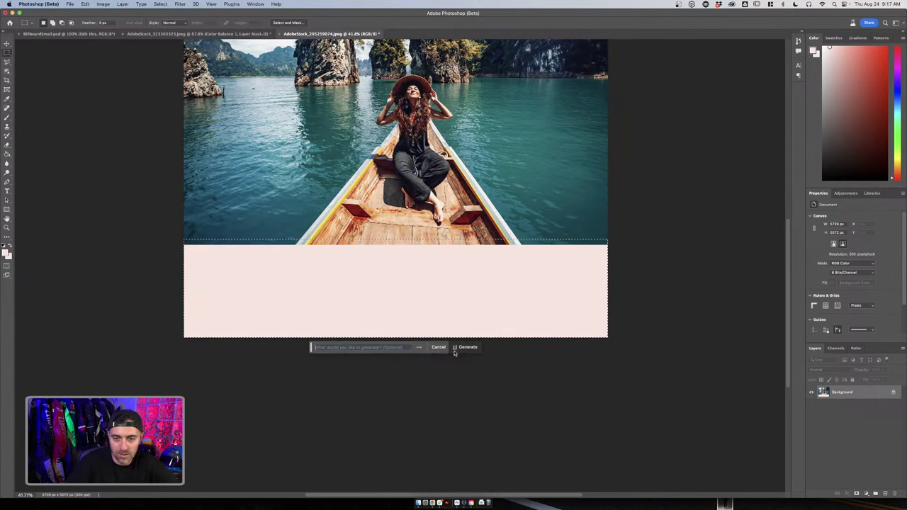
left_click(464, 348)
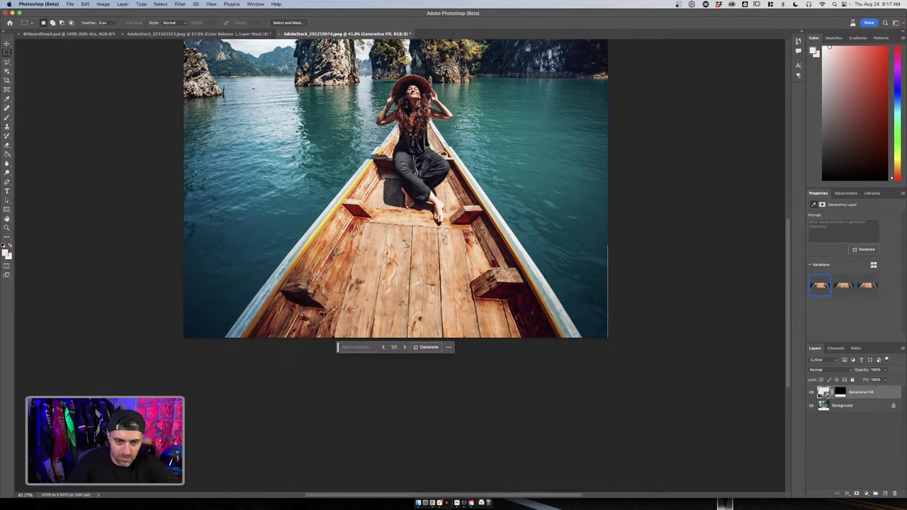
Examine the generated boat extension up close, including its planks, side brackets and rails, against the original photo above
key("z")
left_click(482, 294)
left_click(494, 295)
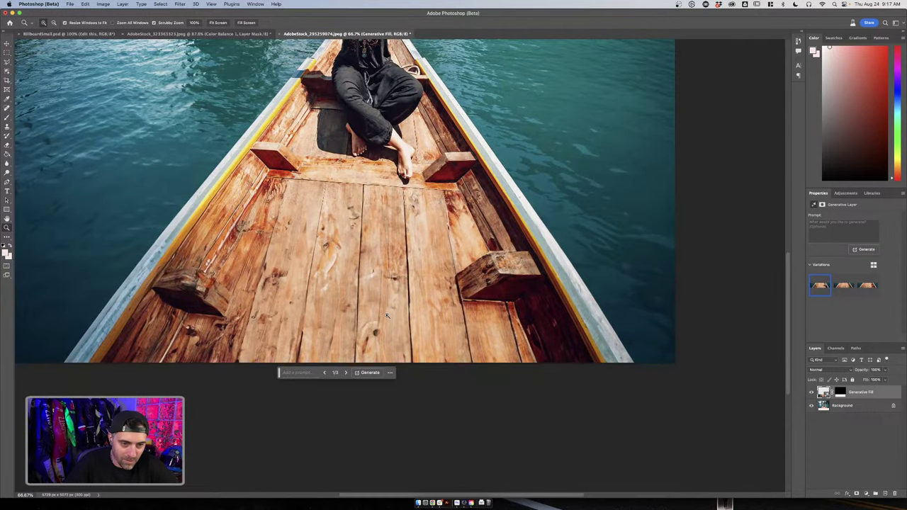
scroll(278, 287, "left", 3)
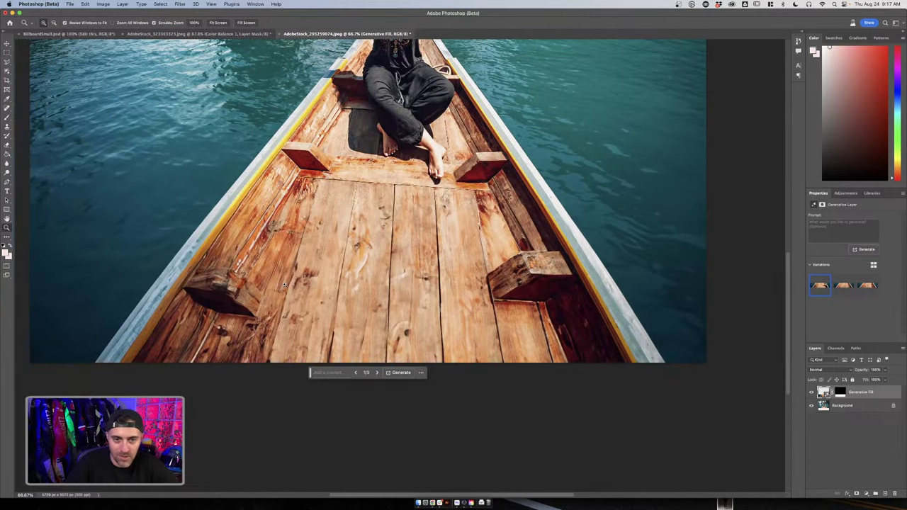
scroll(286, 282, "up", 3)
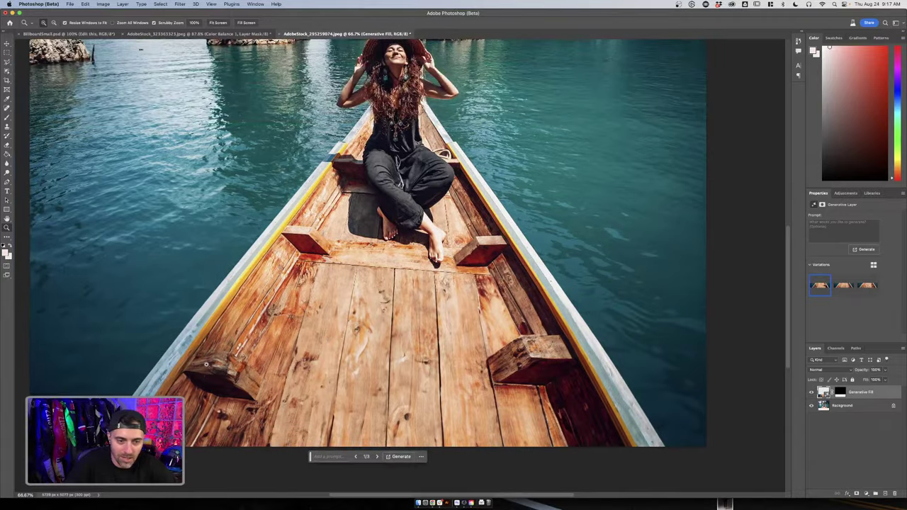
left_click(229, 291)
scroll(229, 292, "left", 5)
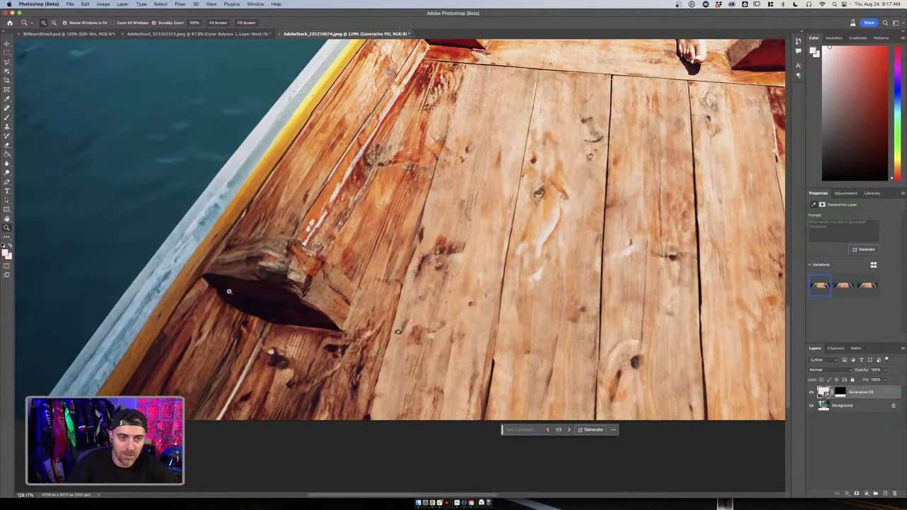
scroll(336, 294, "down", 3)
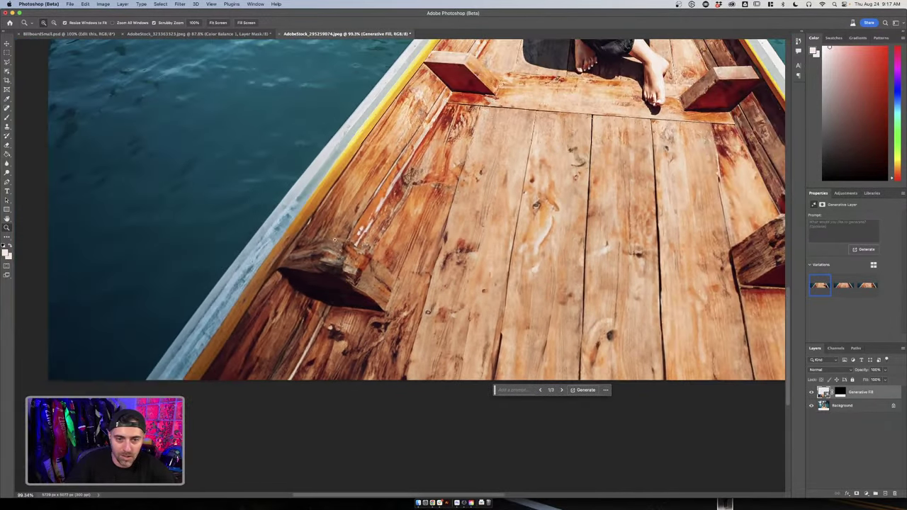
scroll(409, 251, "down", 4)
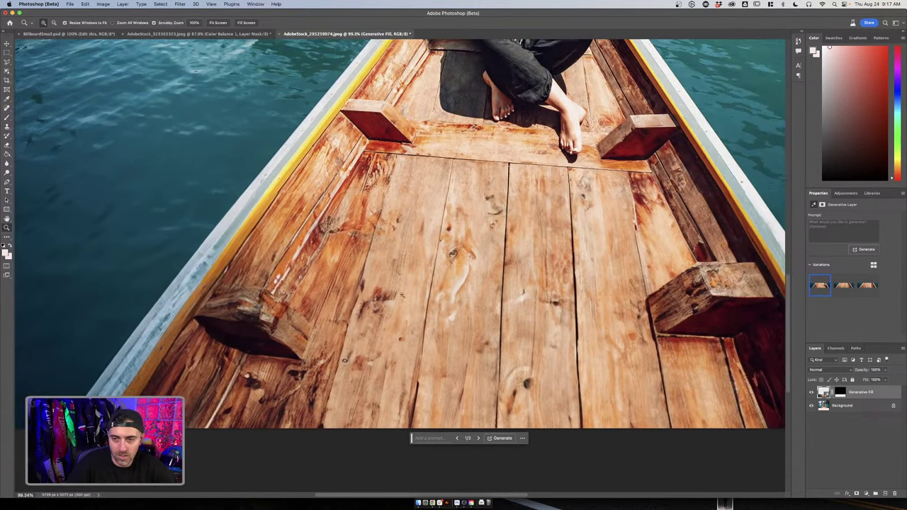
scroll(734, 398, "up", 10)
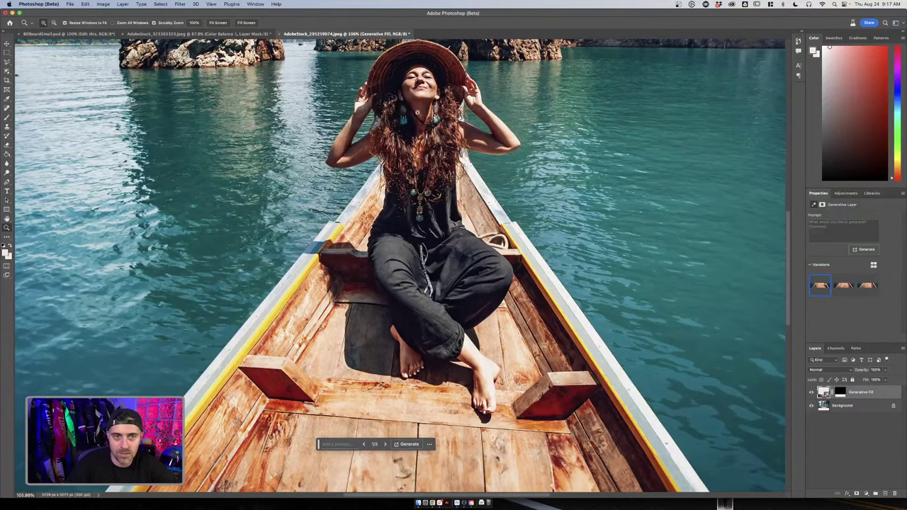
scroll(416, 138, "down", 3)
scroll(480, 129, "up", 1)
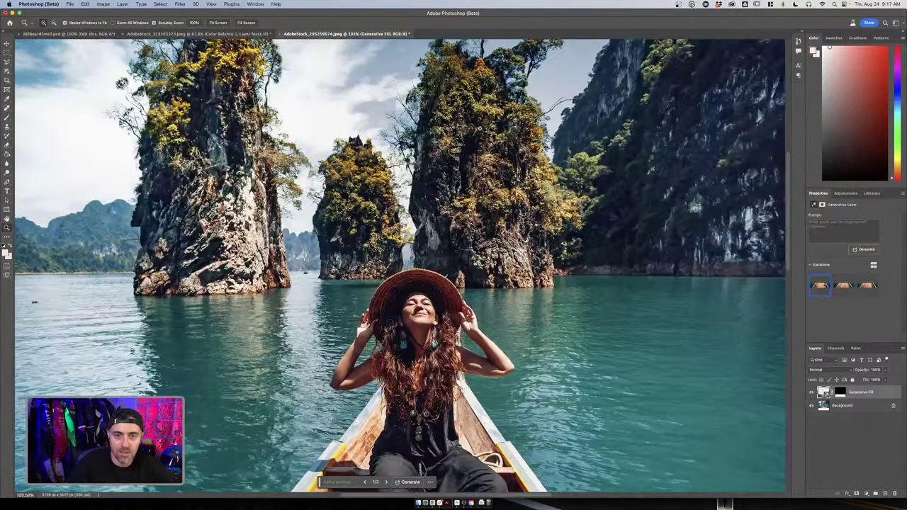
scroll(468, 121, "down", 3)
scroll(488, 116, "up", 2)
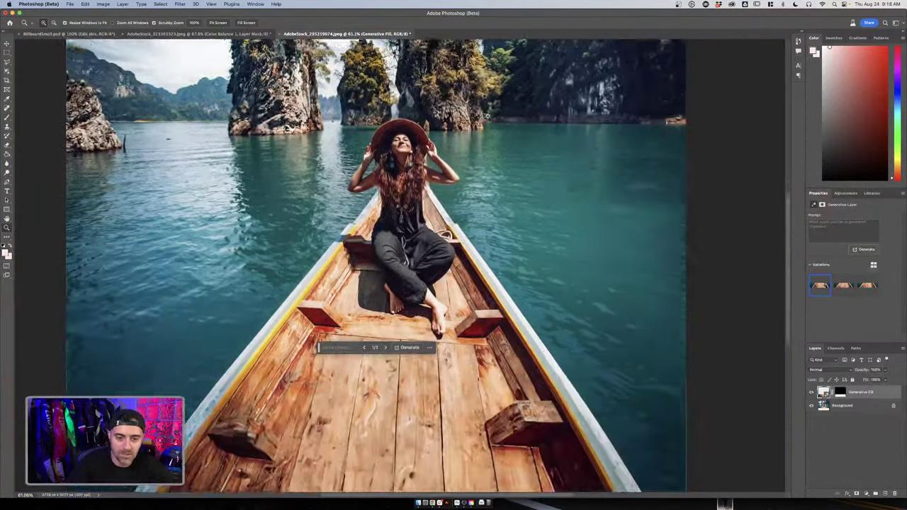
scroll(488, 115, "down", 4)
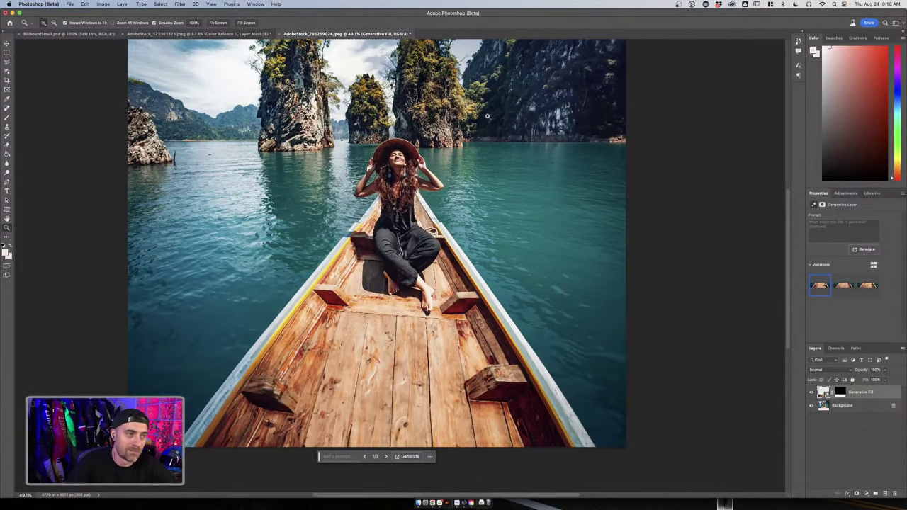
scroll(487, 117, "down", 2)
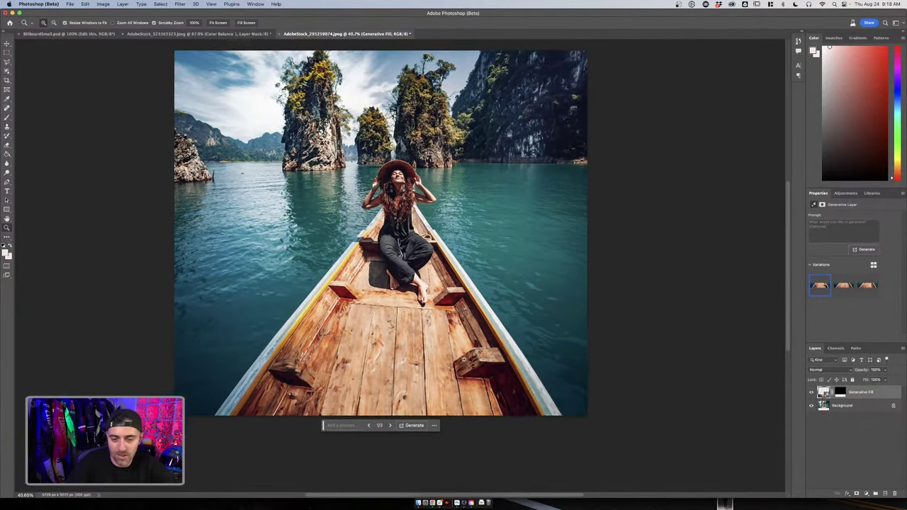
Compare the three generated variations of the boat extension, returning to the first one with the wooden brackets
left_click(389, 426)
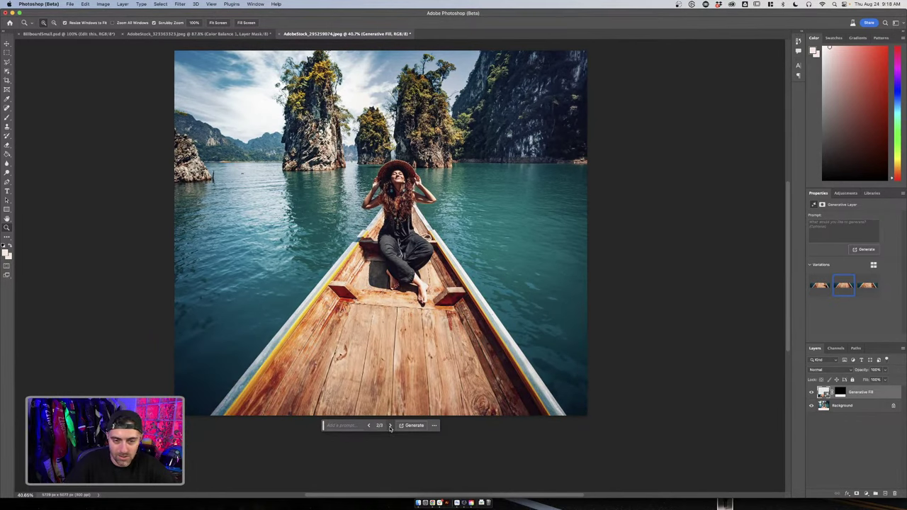
left_click(390, 425)
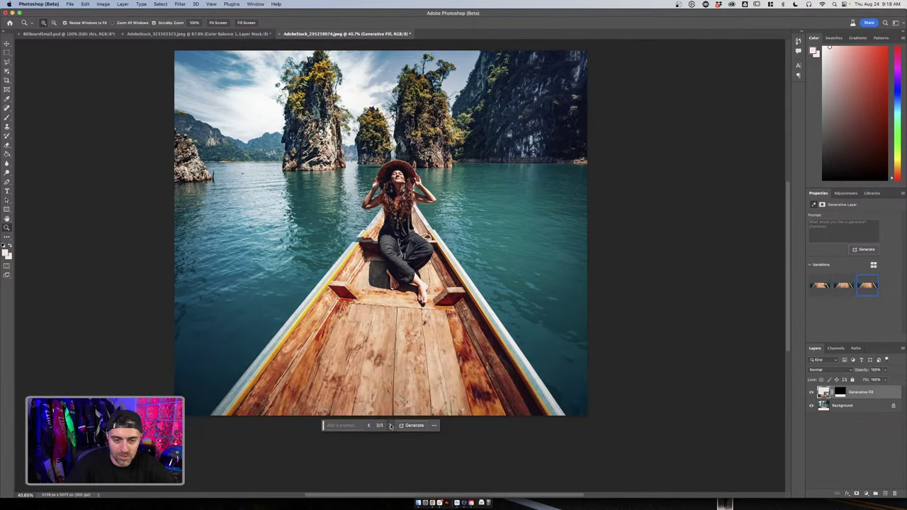
left_click(391, 426)
left_click(390, 425)
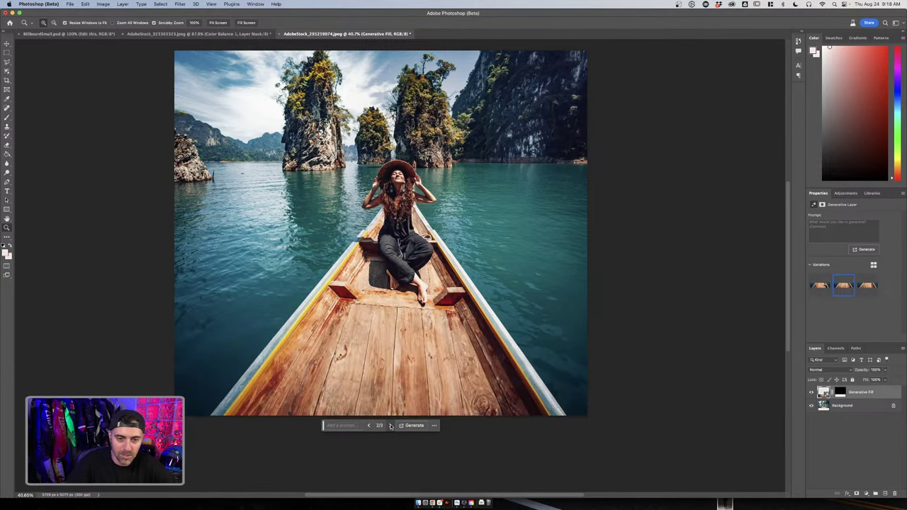
left_click(390, 425)
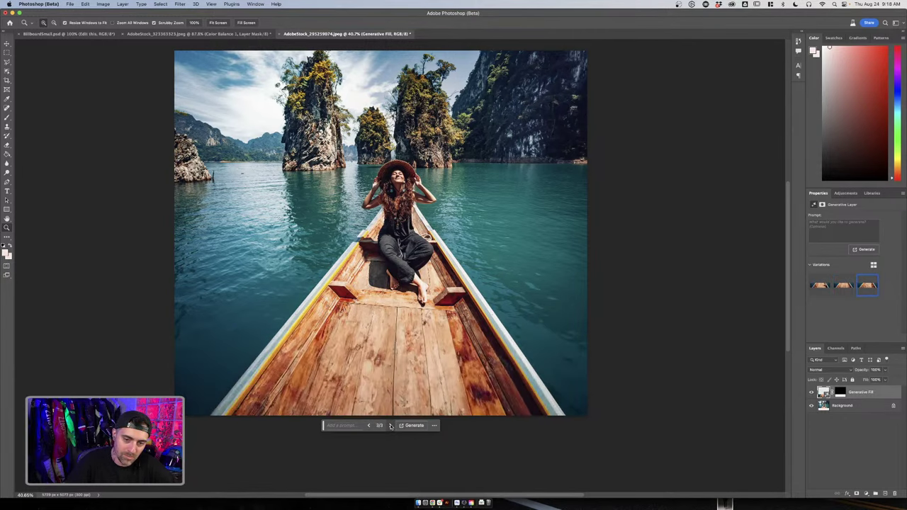
left_click(367, 426)
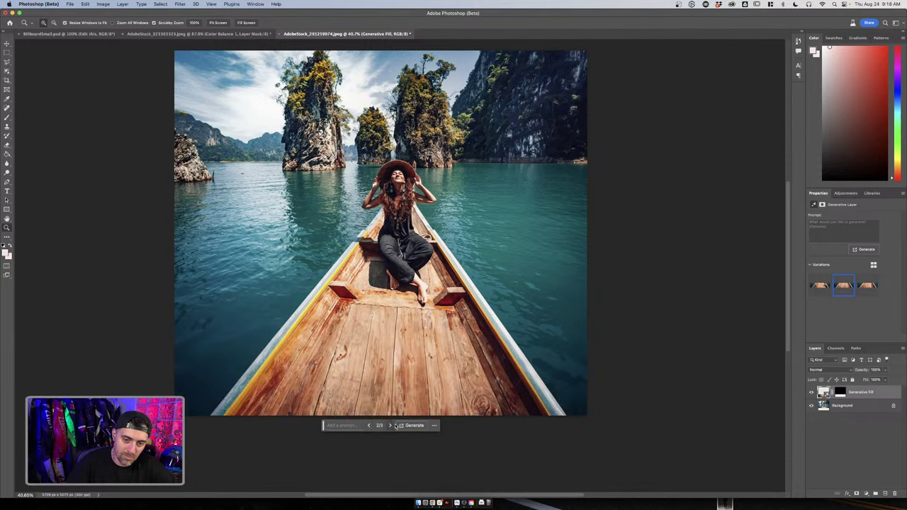
left_click(389, 426)
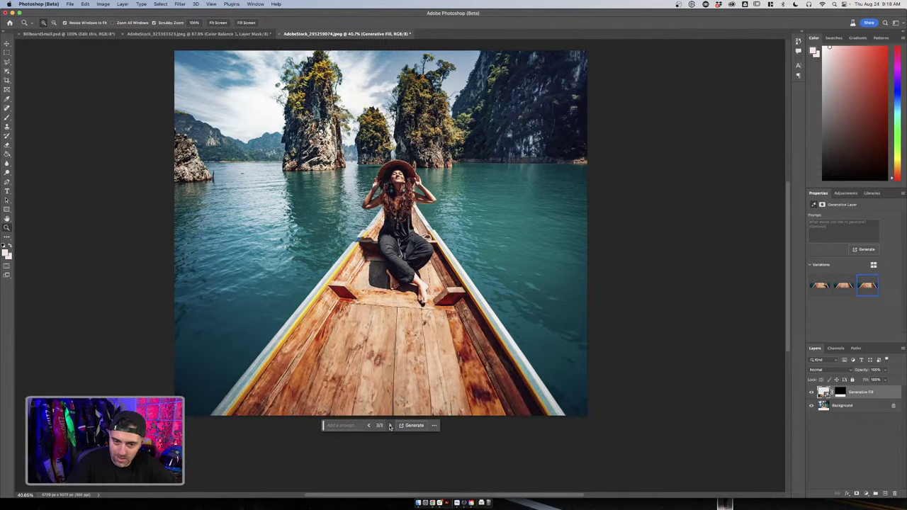
left_click(389, 426)
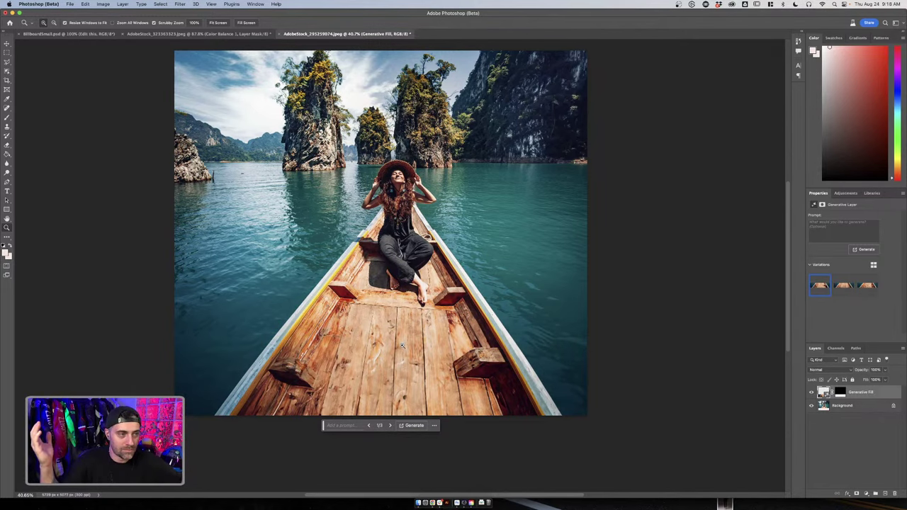
scroll(432, 277, "down", 1)
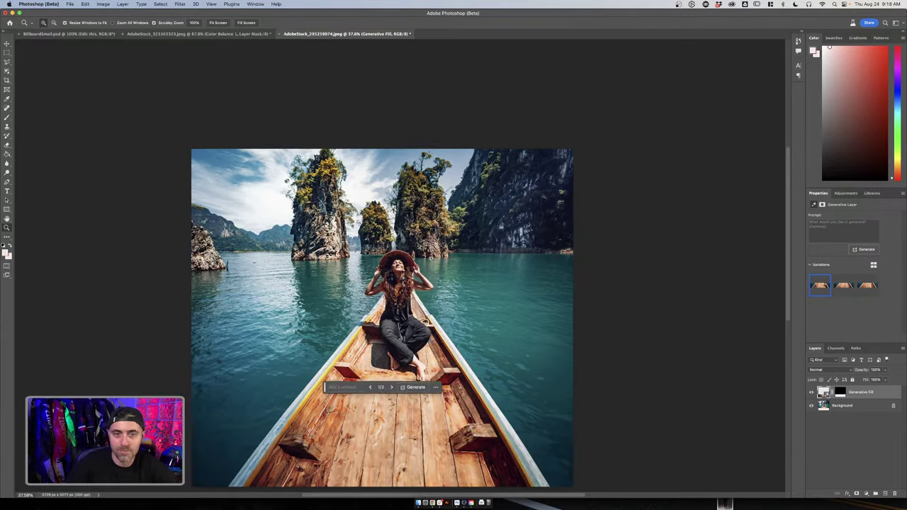
Unlock the Background layer and merge it with the Generative Fill layer into a single layer
scroll(435, 277, "down", 2)
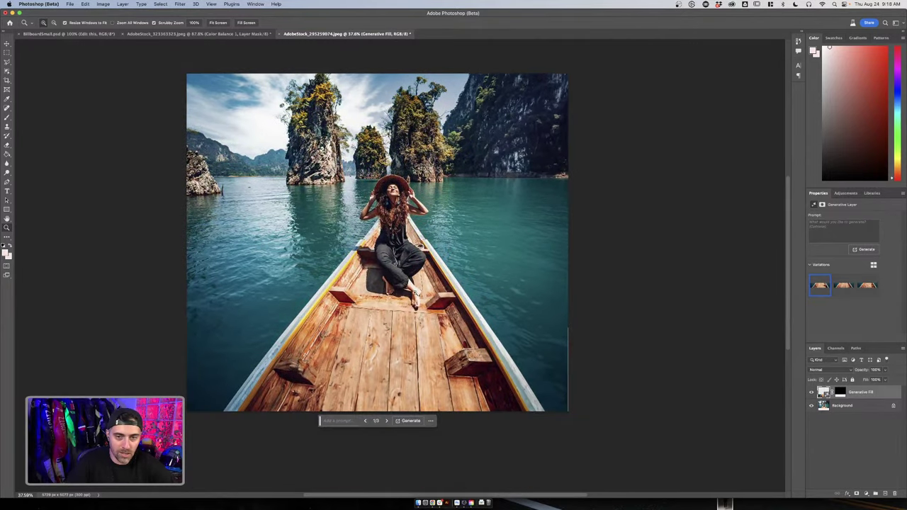
left_click(72, 4)
left_click(696, 137)
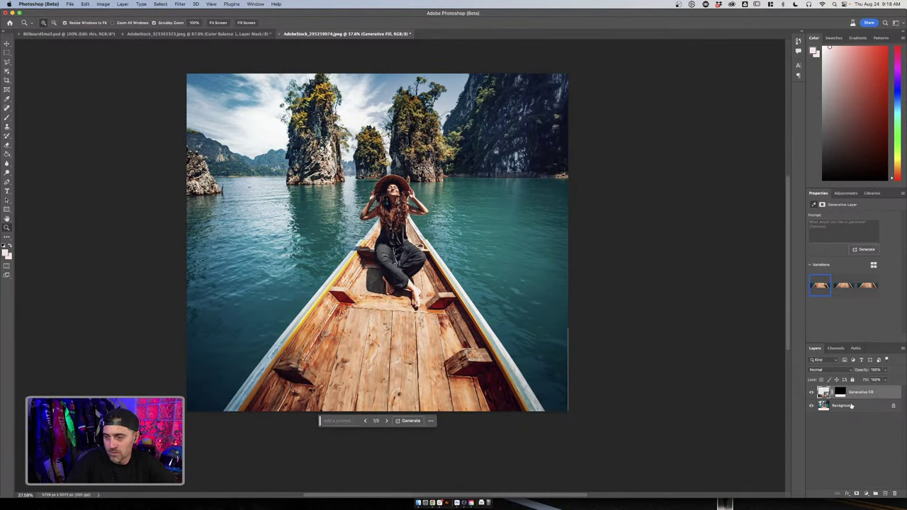
left_click(892, 406)
left_click(872, 400, "shift")
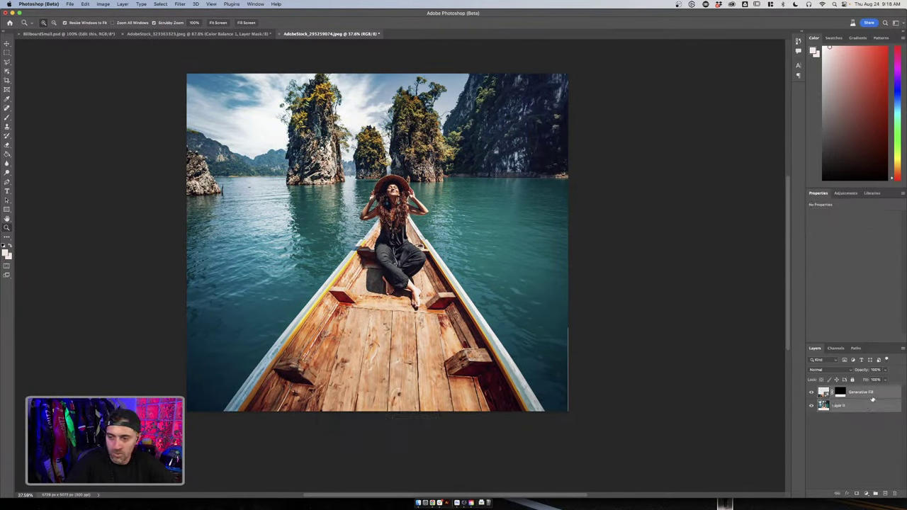
key("super+e")
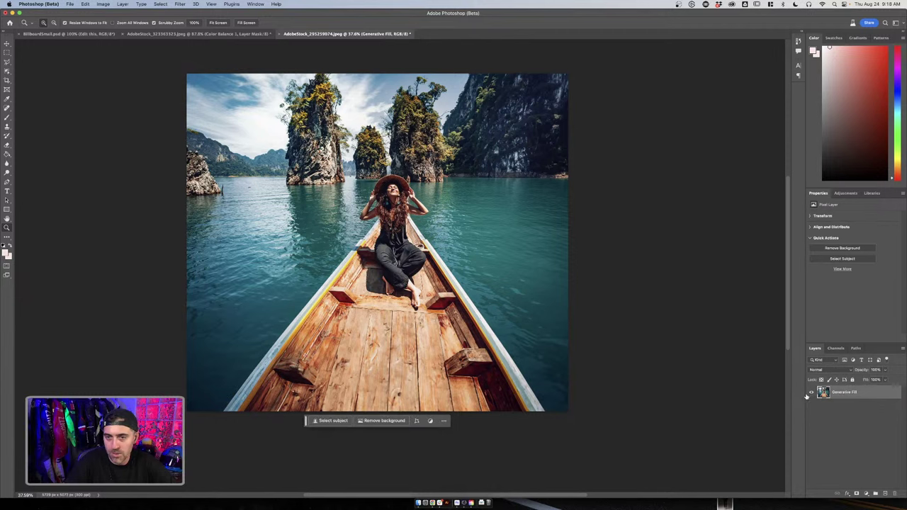
key("super+z")
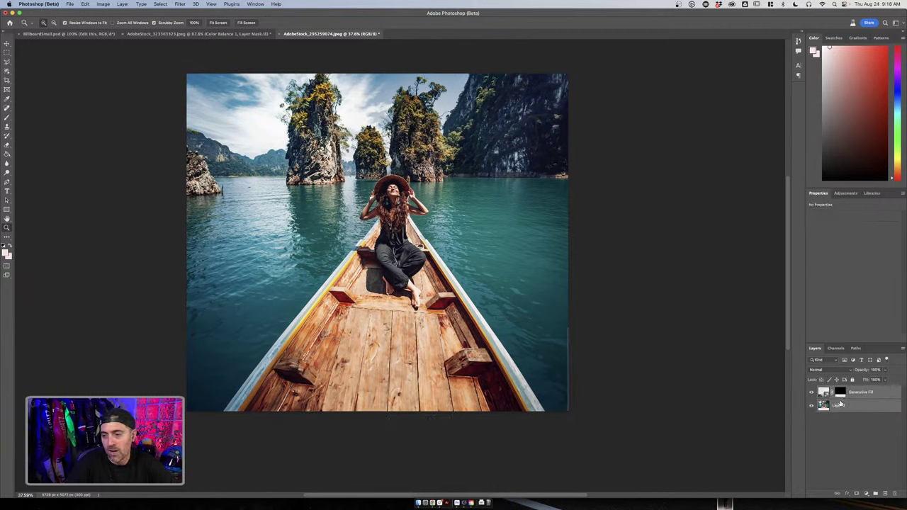
key("super+shift+z")
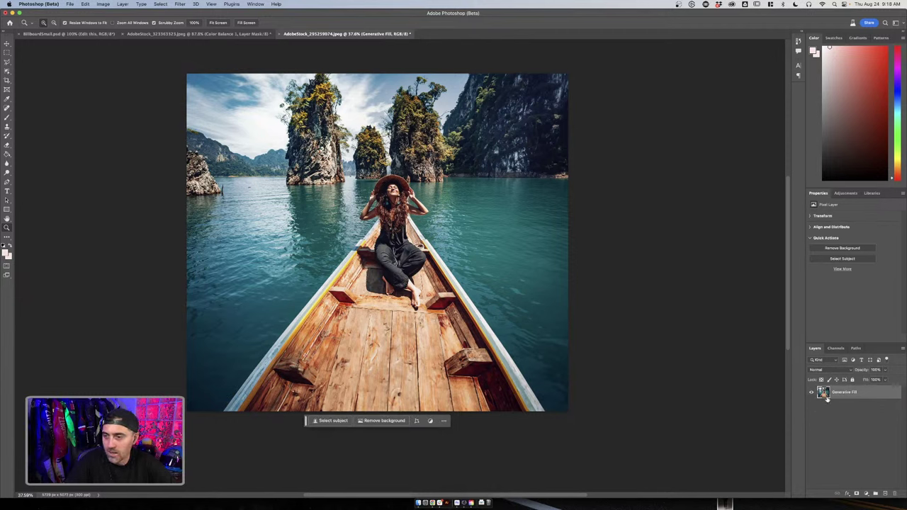
Show the Creative Cloud libraries and detach them from the docked group so they stay open beside the canvas
left_click(256, 5)
left_click(270, 174)
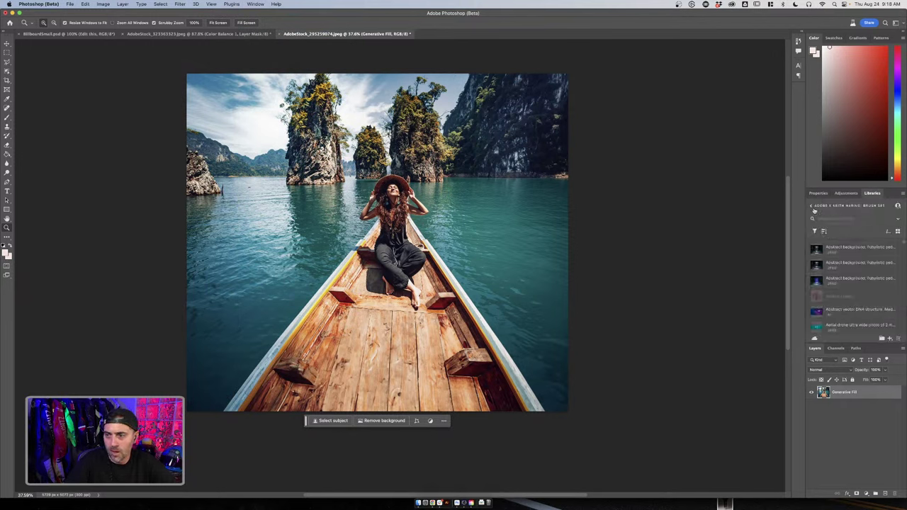
left_click_drag(871, 193, 800, 96)
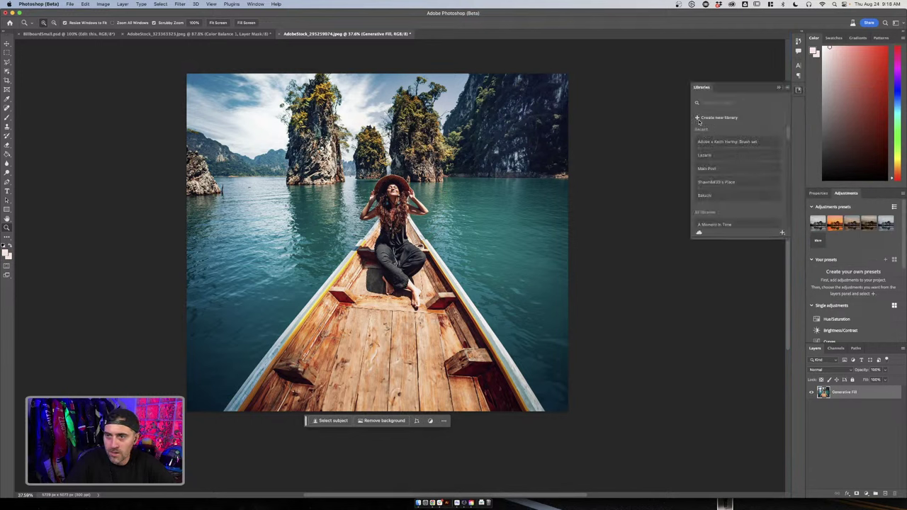
Search all libraries by keyword and browse the list of libraries for a suitable one, clearing the search at the end
left_click(713, 102)
type("c")
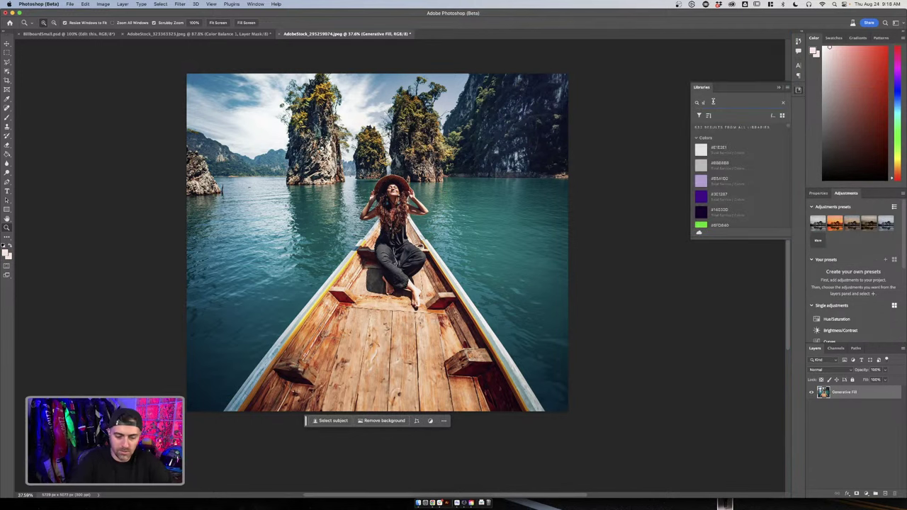
type("moke")
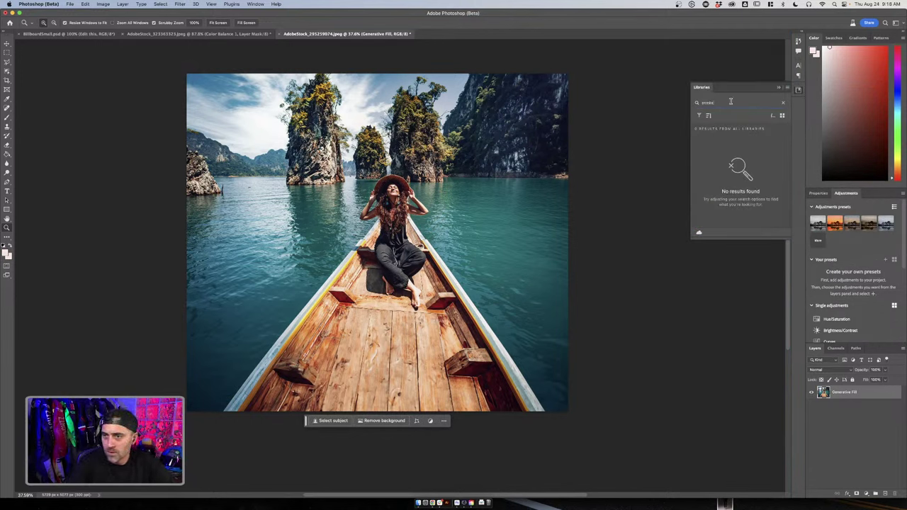
key("BackSpace")
key("BackSpace")
key("BackSpace")
key("BackSpace")
key("BackSpace")
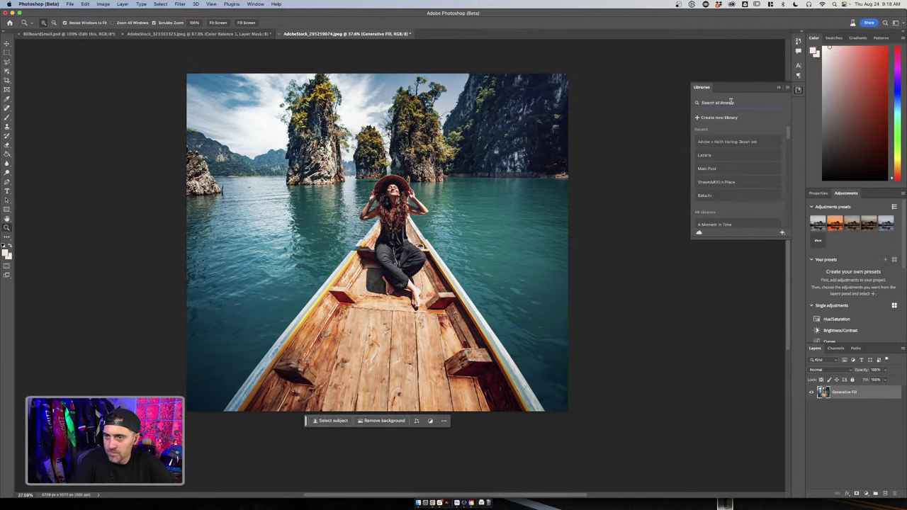
scroll(742, 183, "down", 10)
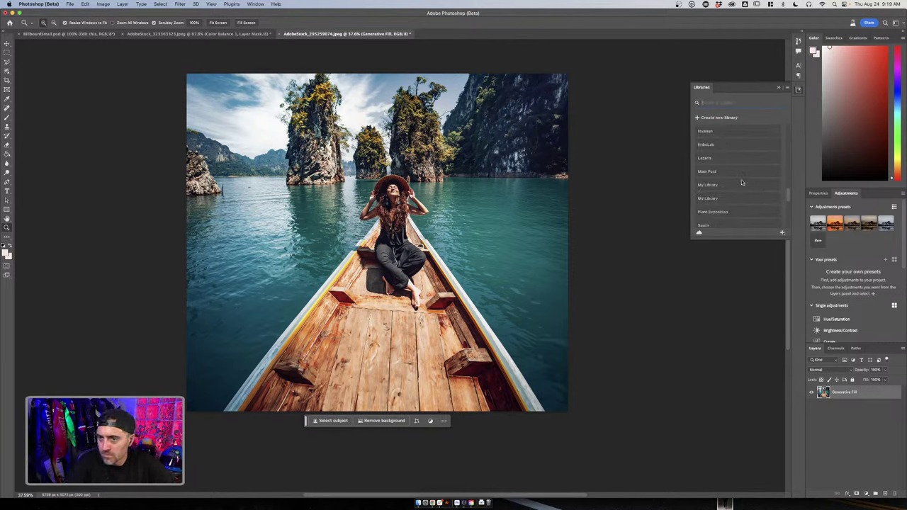
scroll(742, 183, "up", 5)
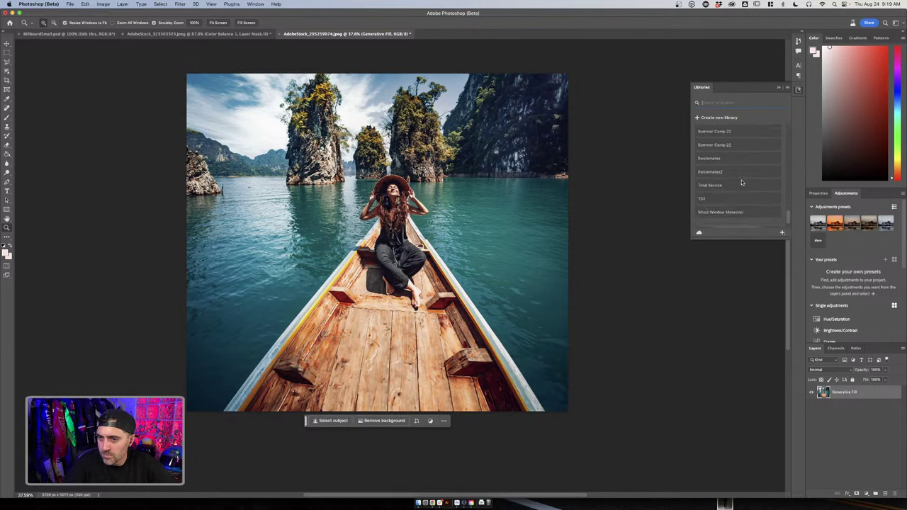
scroll(742, 183, "up", 5)
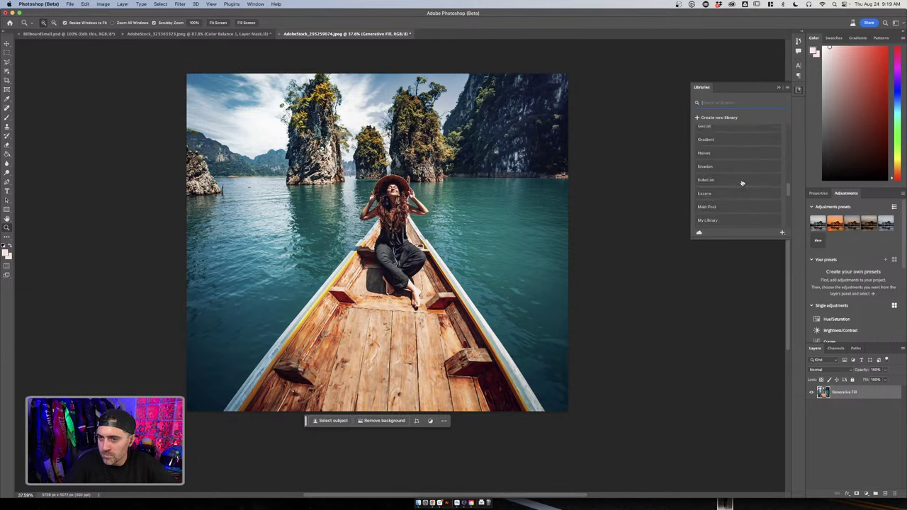
scroll(741, 182, "up", 5)
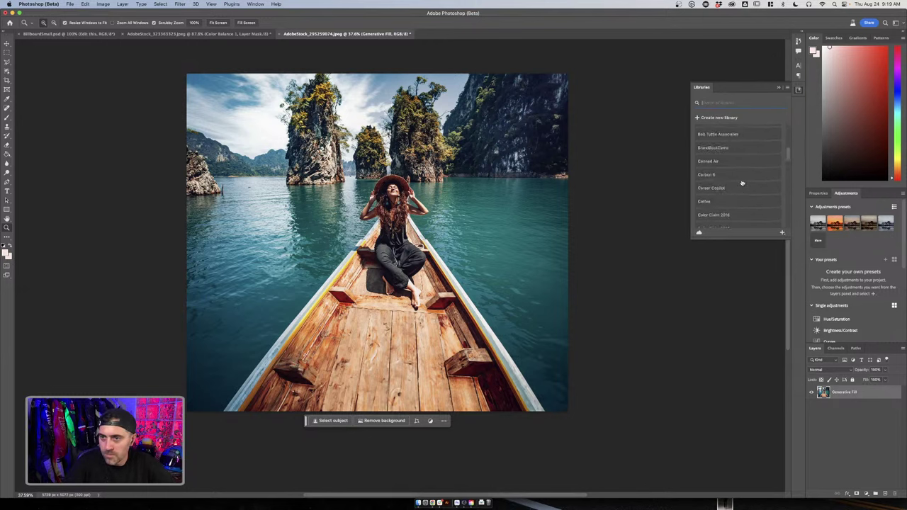
left_click(712, 102)
type("st")
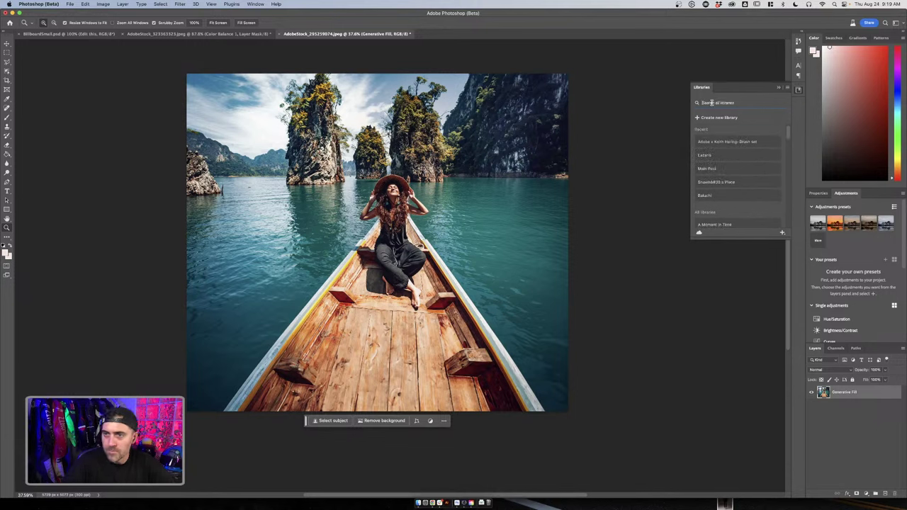
type("one")
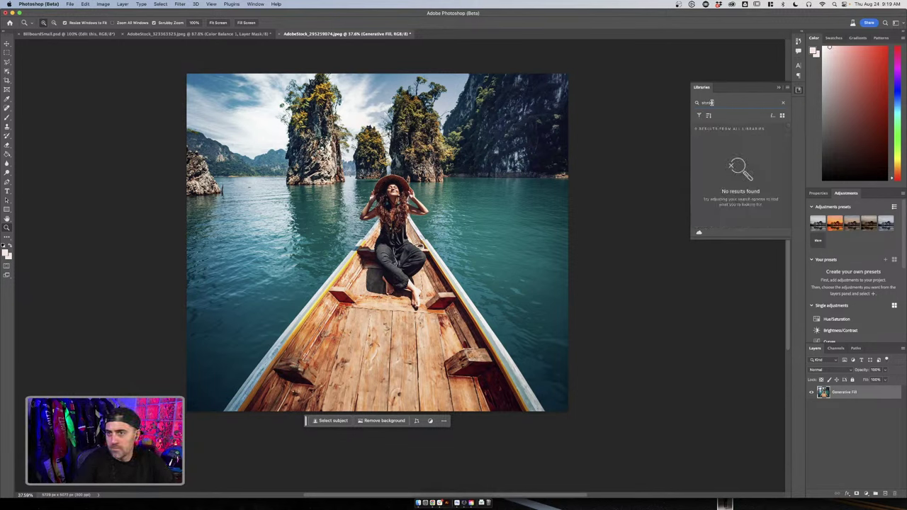
key("BackSpace")
key("BackSpace")
key("BackSpace")
key("BackSpace")
key("BackSpace")
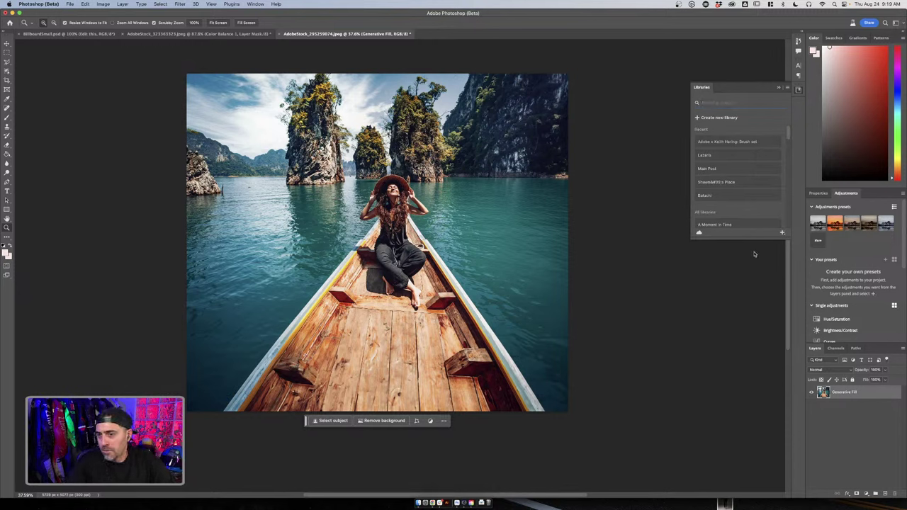
Rename the merged boat layer as TravelGalBoat and add it to the "Adobe x Keith Haring: Brush set" library
left_click(707, 148)
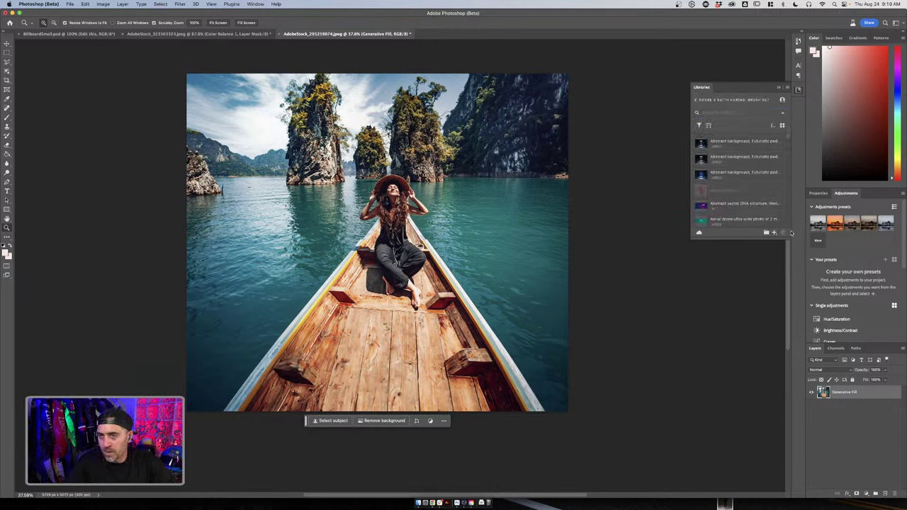
left_click_drag(822, 394, 703, 143)
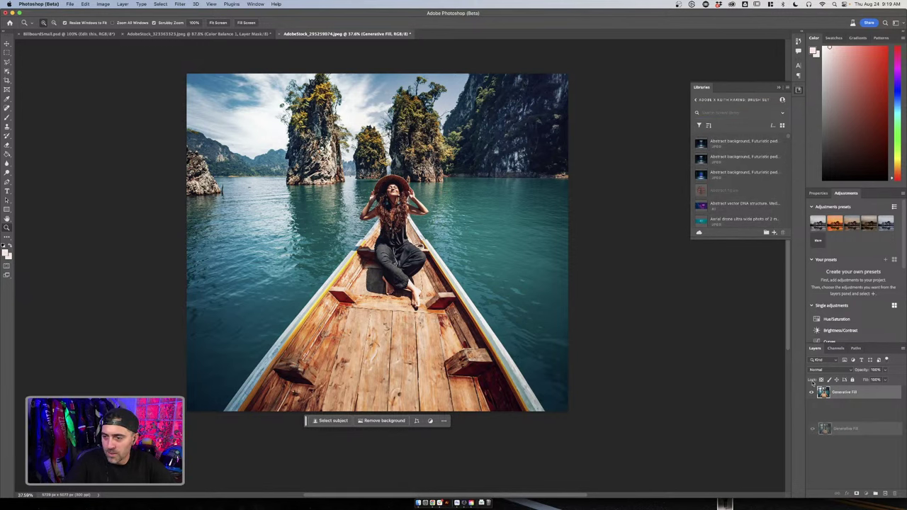
type("Bo")
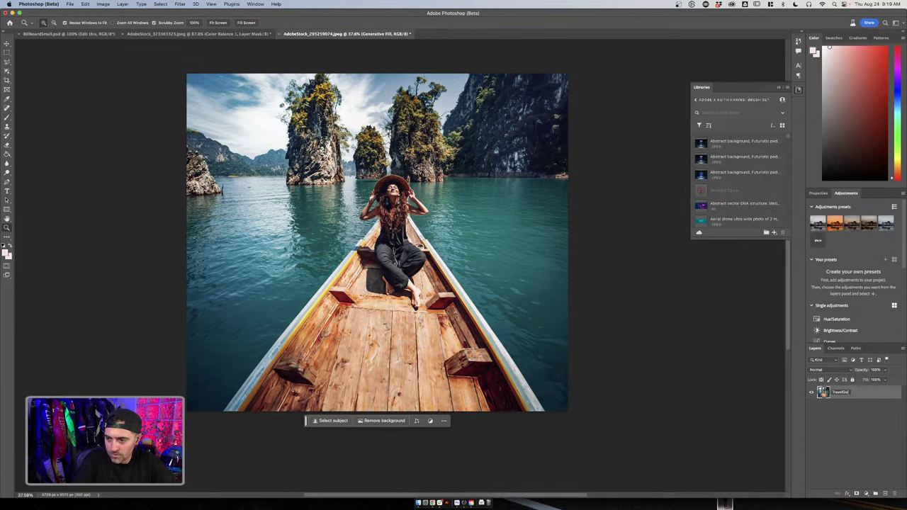
type("at")
key("Return")
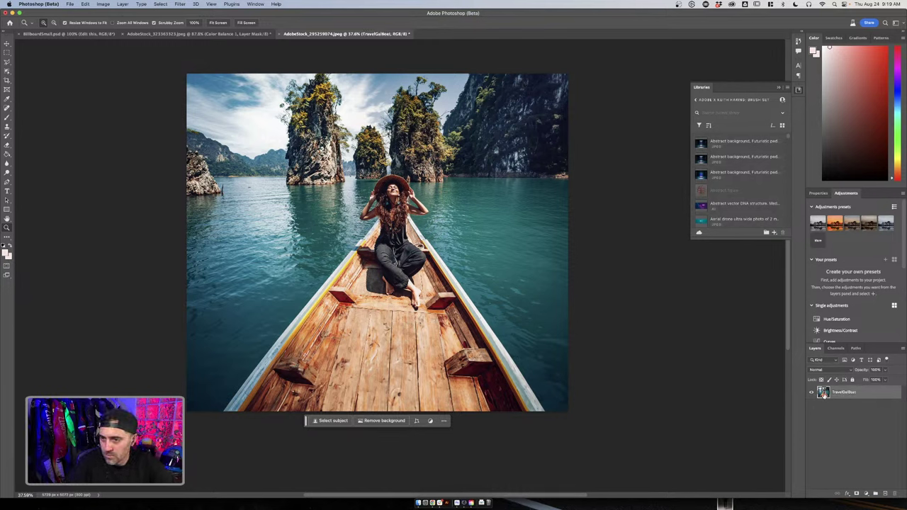
left_click_drag(822, 394, 731, 151)
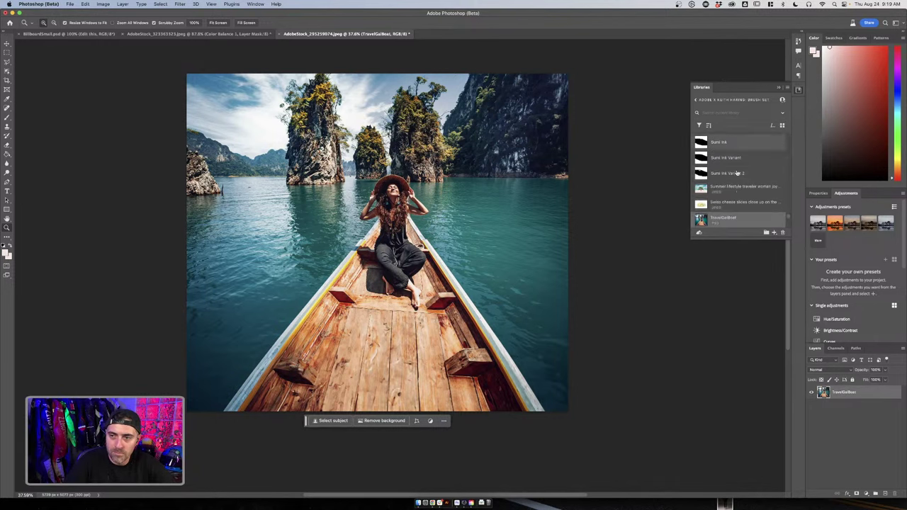
Switch to Adobe Express in the browser and create a new document in the standard square size
left_click(438, 503)
key("ctrl+shift+Tab")
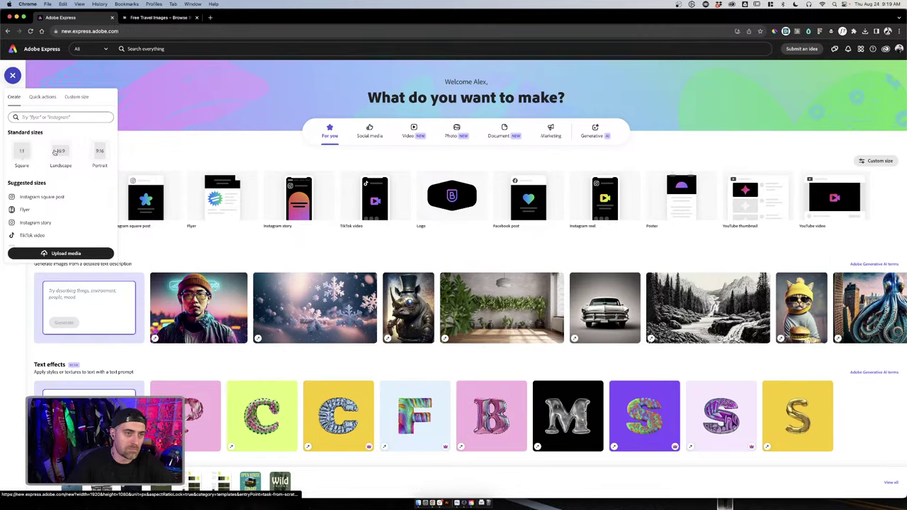
left_click(28, 155)
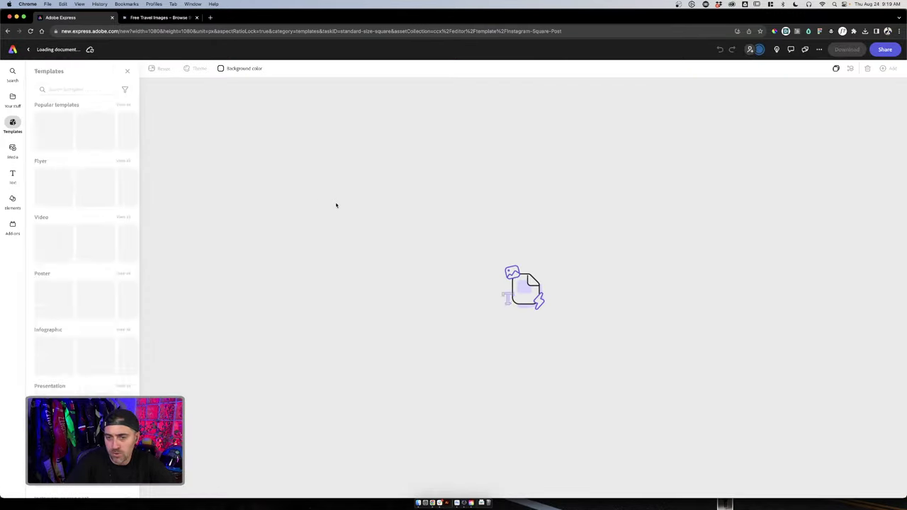
Search the Instagram square post templates for "travel" and apply the forest lake template with the Tourists and Travellers quote
left_click(61, 90)
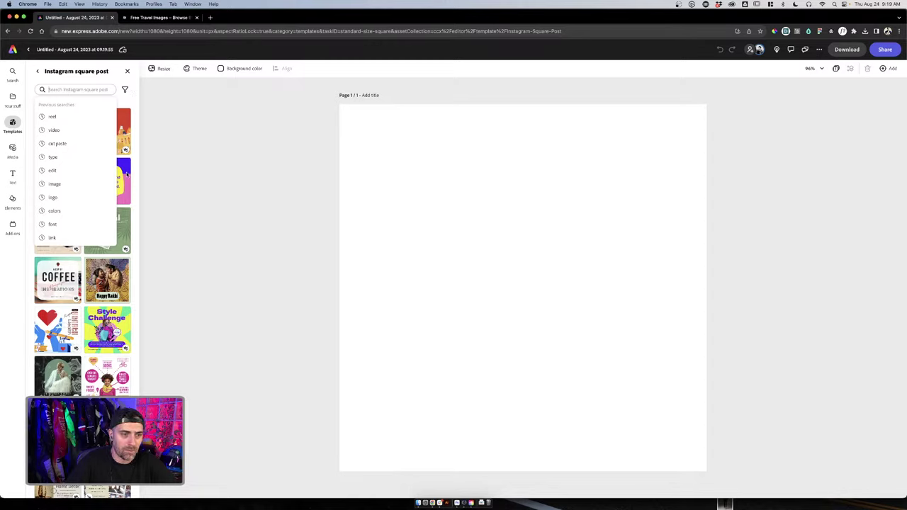
type("trave")
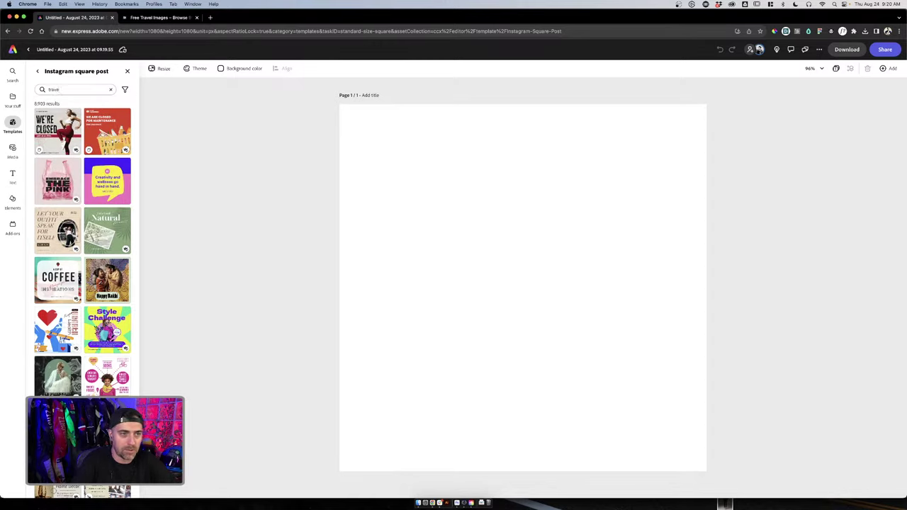
type("l")
key("Return")
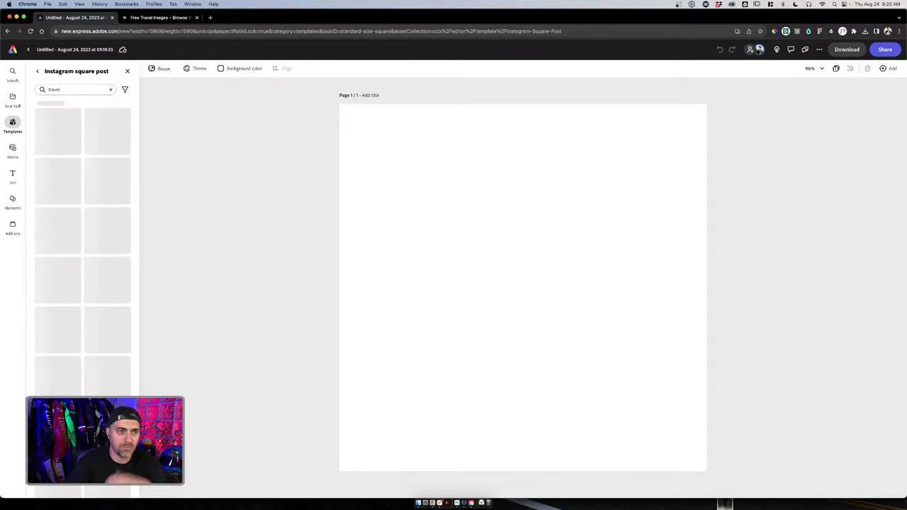
scroll(114, 207, "down", 2)
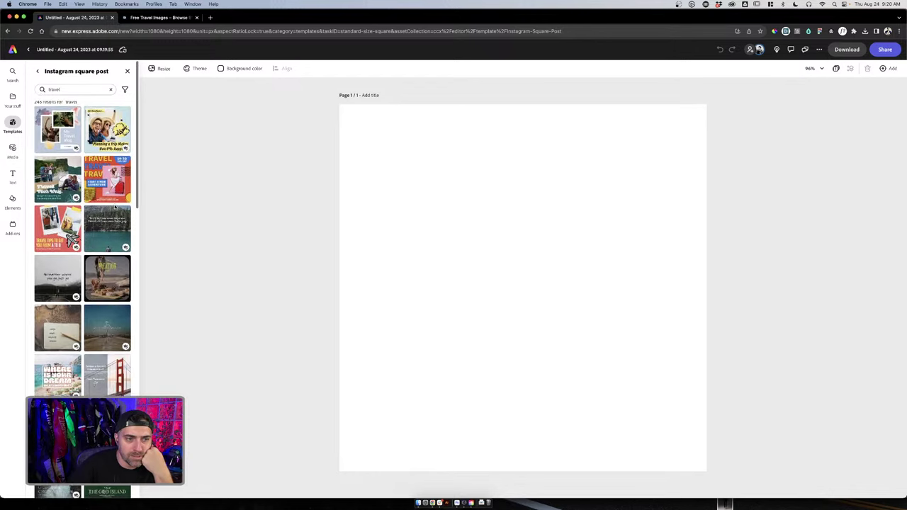
scroll(114, 206, "down", 1)
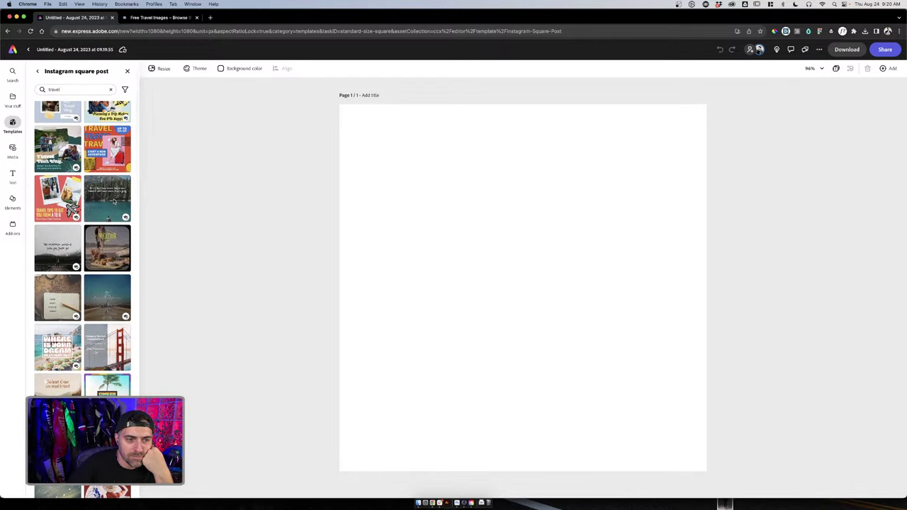
scroll(114, 202, "down", 3)
scroll(106, 201, "up", 3)
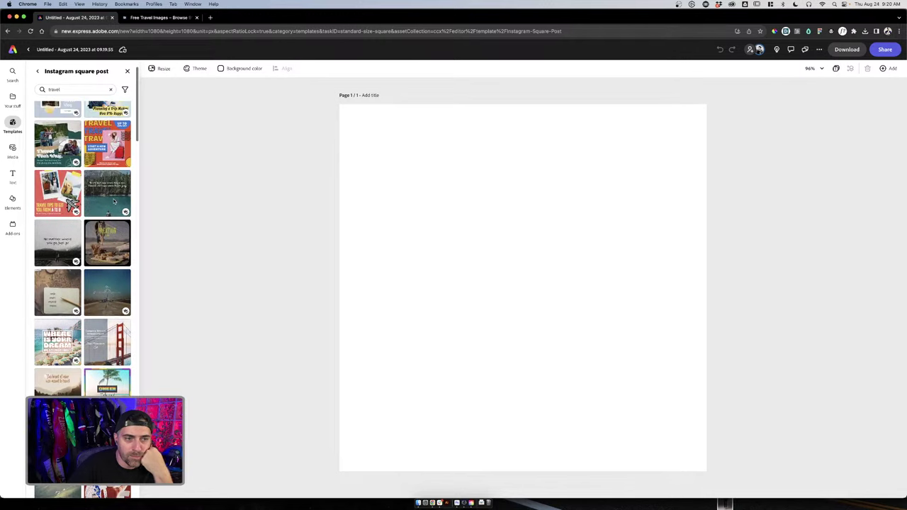
left_click(103, 201)
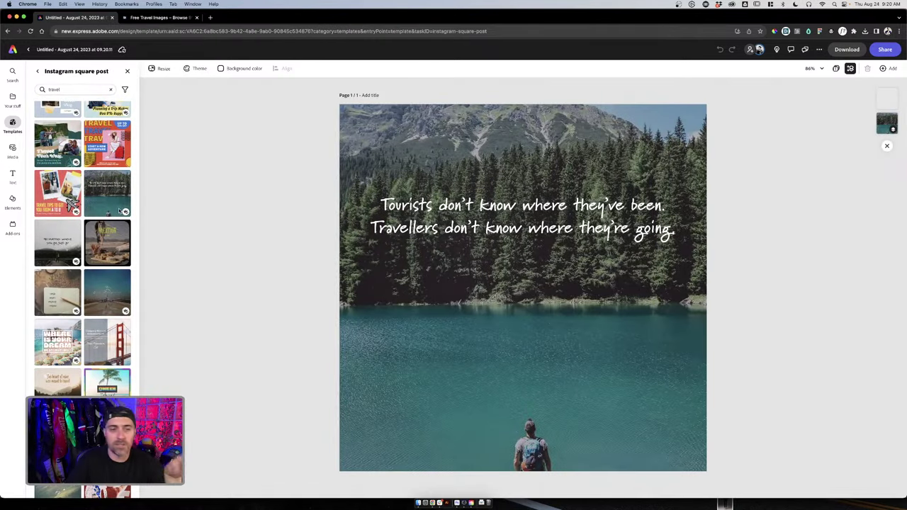
Examine the crown badge on the lake template's thumbnail up close and restore a wider view
scroll(103, 200, "up", 5)
scroll(102, 201, "left", 3)
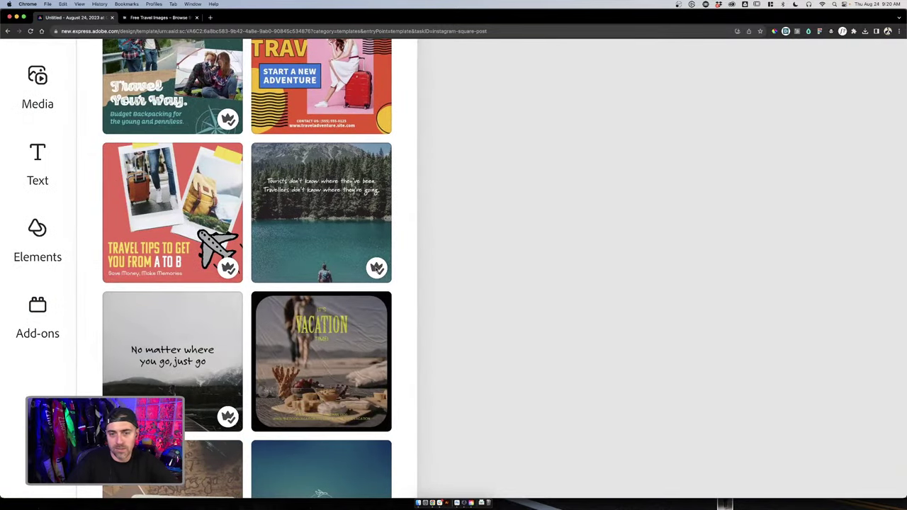
mouse_move(377, 267)
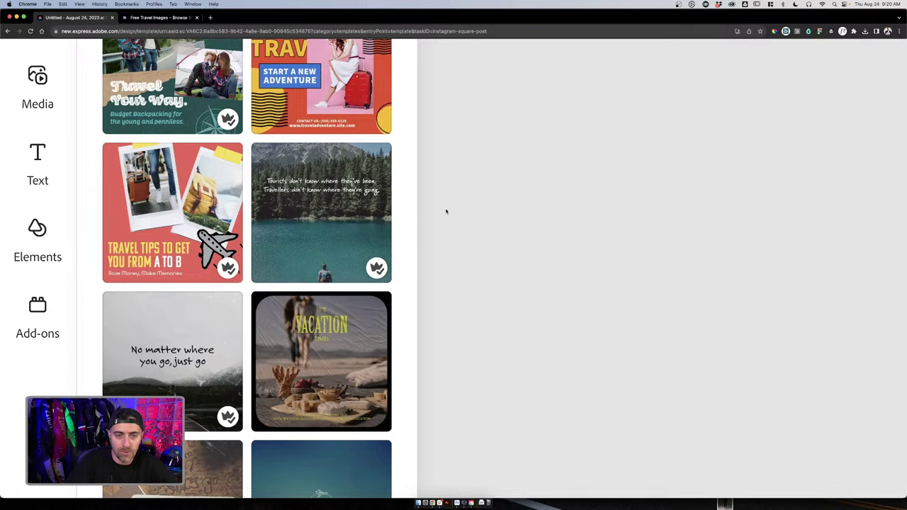
key("super+0")
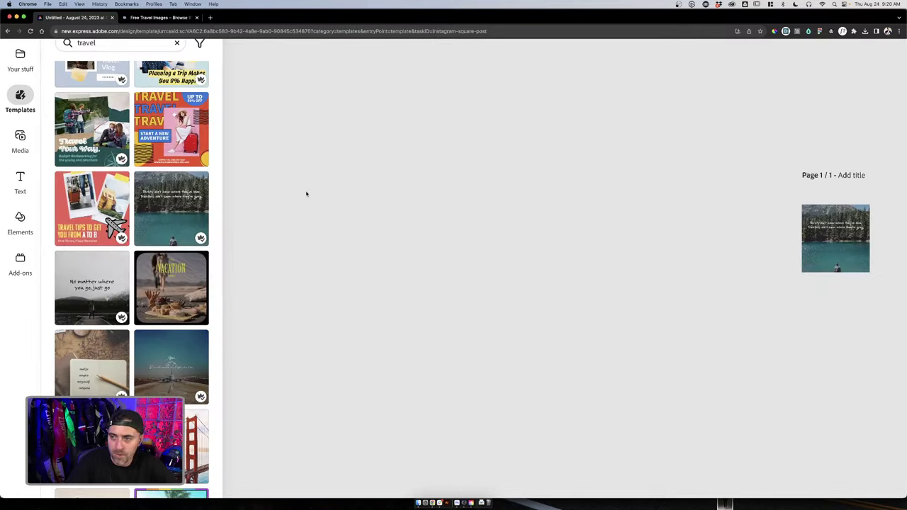
Examine the applied lake template page up close, including its quote text and background photo
key("super+minus")
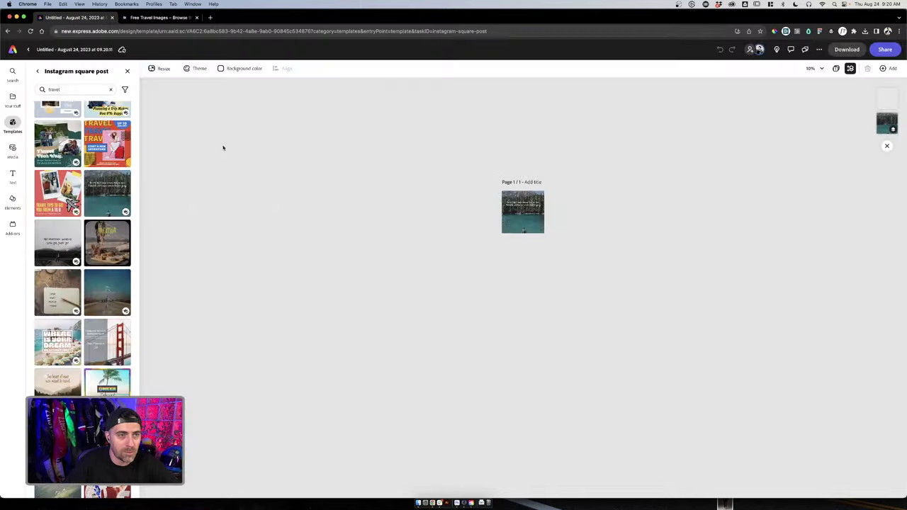
scroll(559, 198, "up", 10)
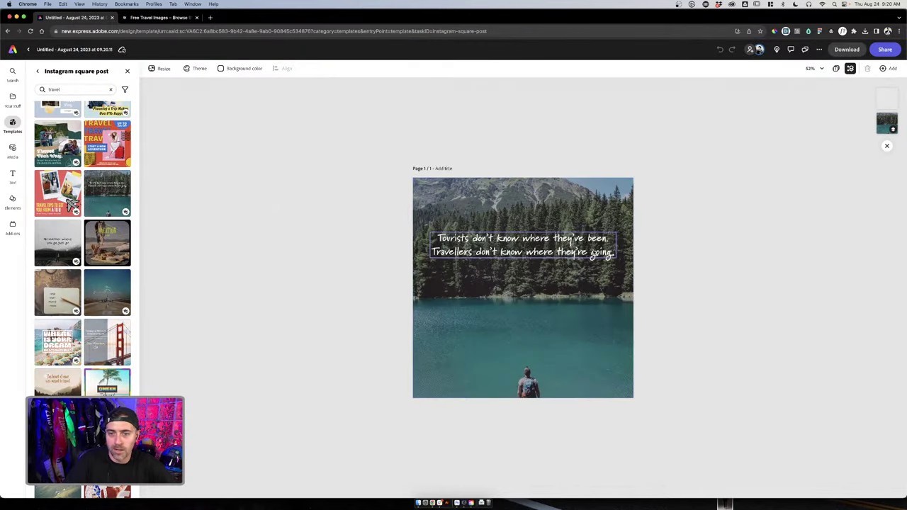
scroll(660, 248, "down", 5)
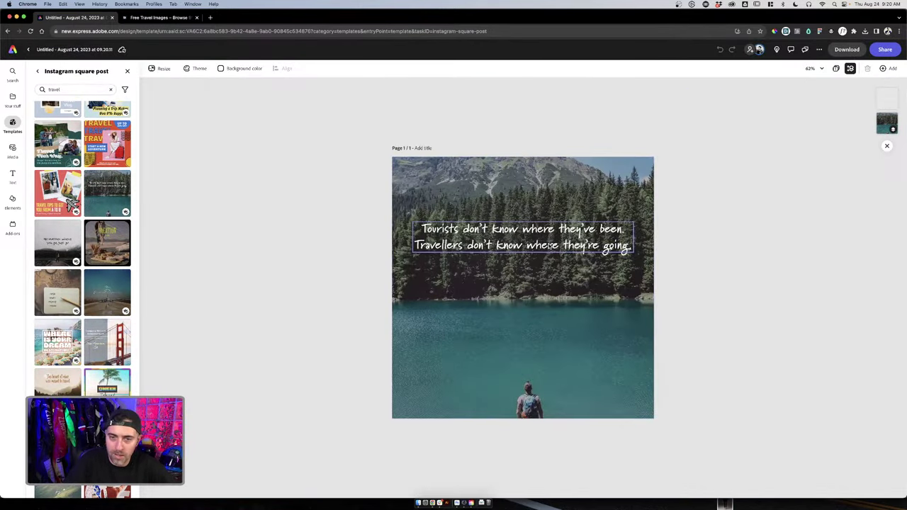
scroll(549, 245, "up", 3)
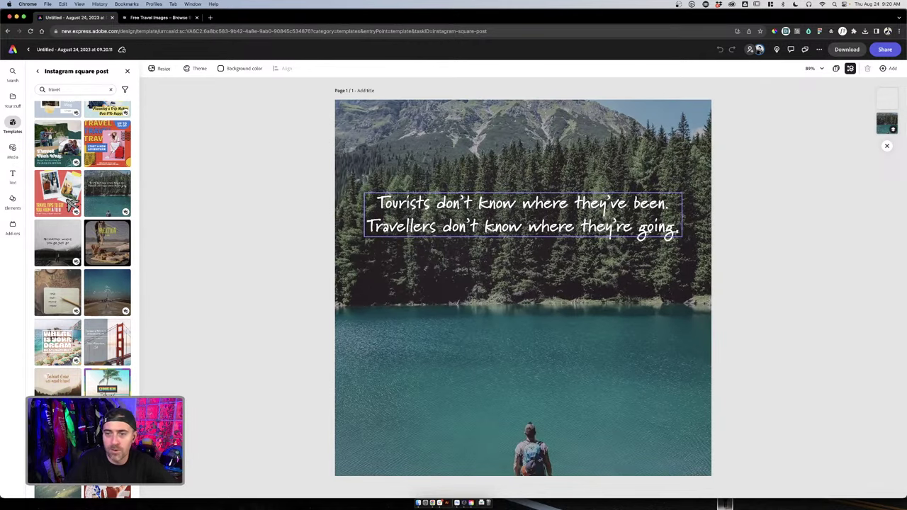
left_click(639, 324)
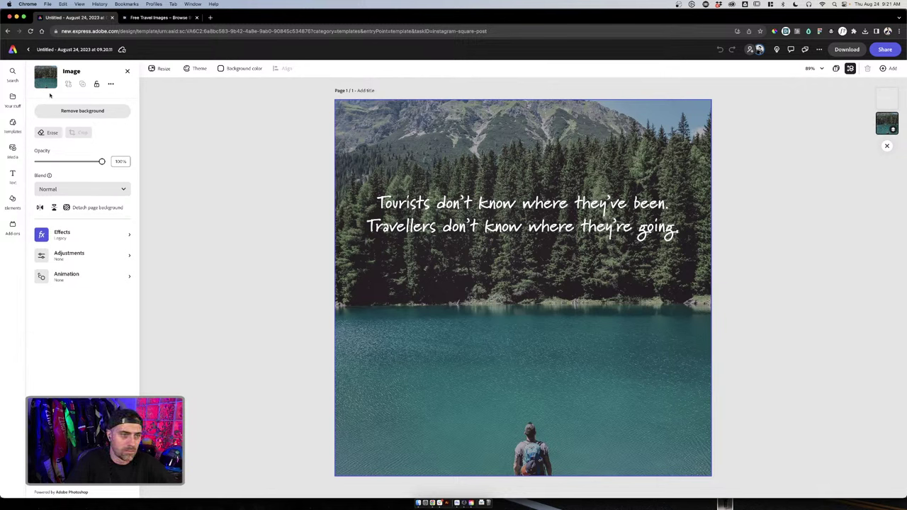
left_click(126, 71)
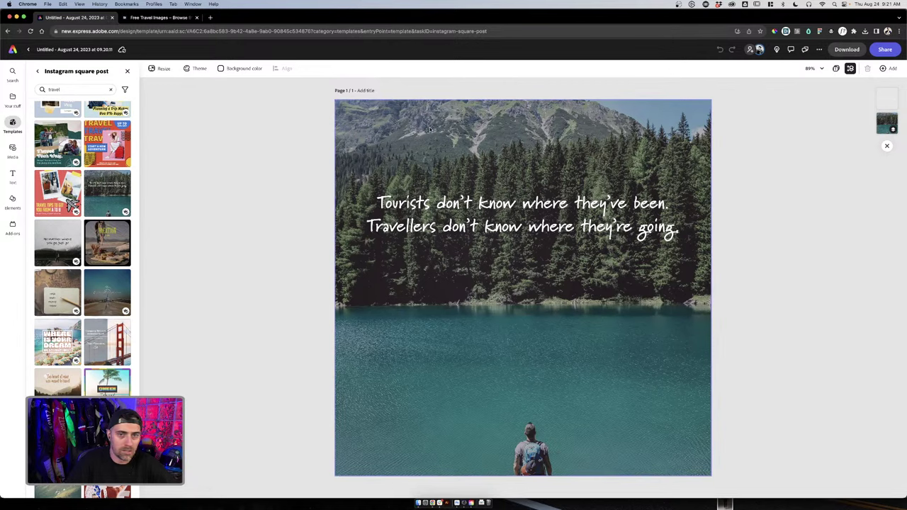
left_click(430, 132)
left_click(411, 132)
left_click(423, 154)
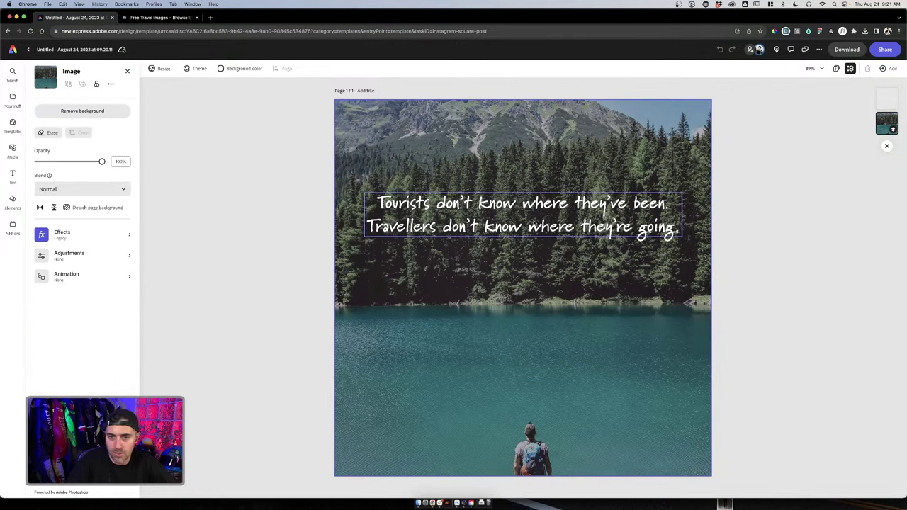
left_click(12, 150)
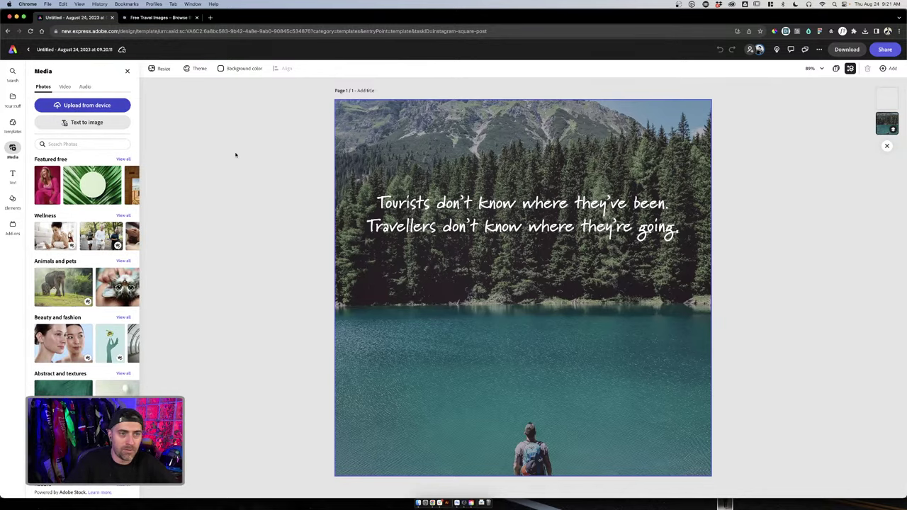
left_click(76, 106)
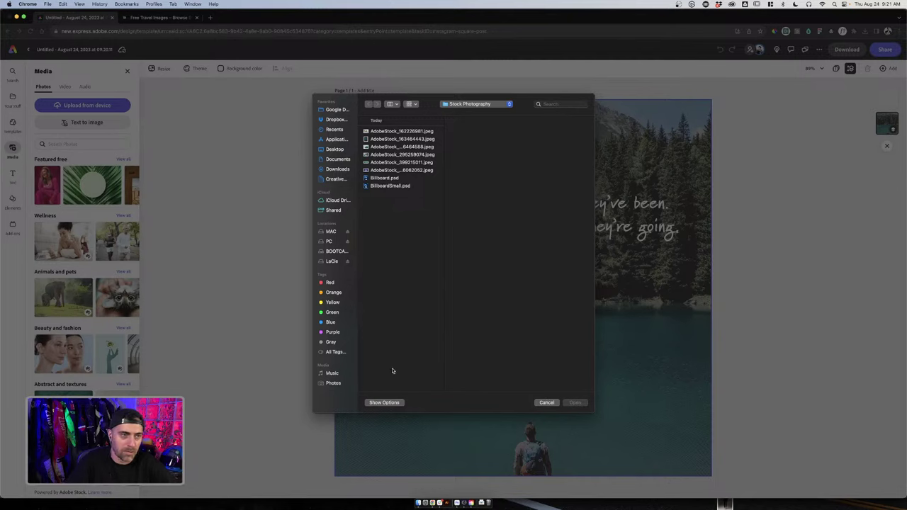
left_click(545, 402)
Place the TravelGalBoat graphic from the "Adobe x Keith Haring: Brush set" library onto the page
left_click(12, 98)
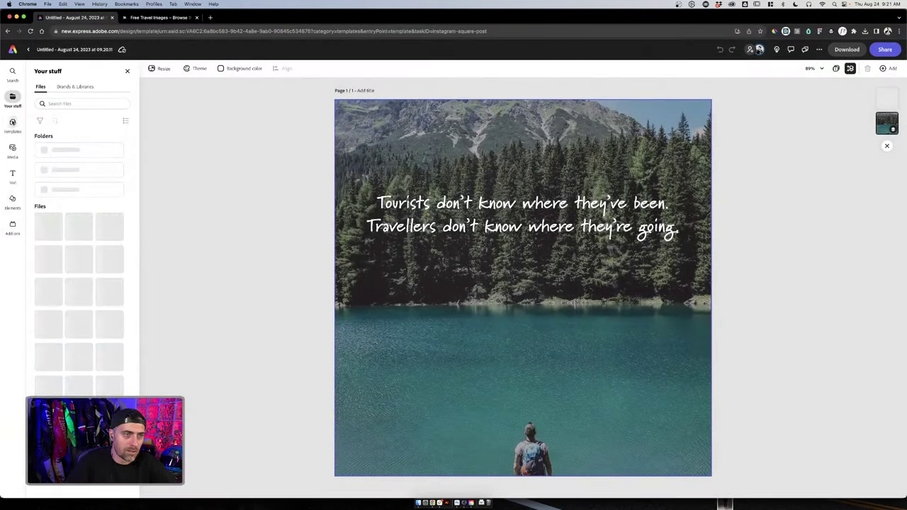
left_click(64, 88)
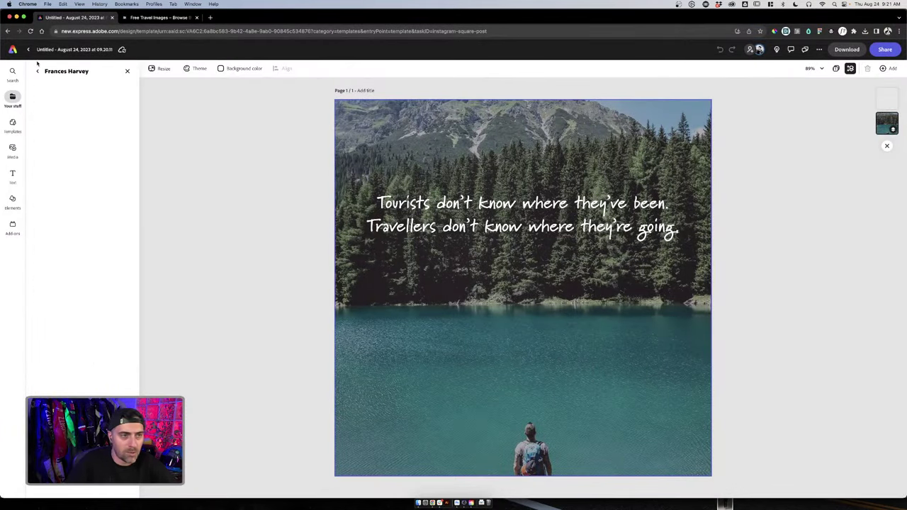
left_click(38, 71)
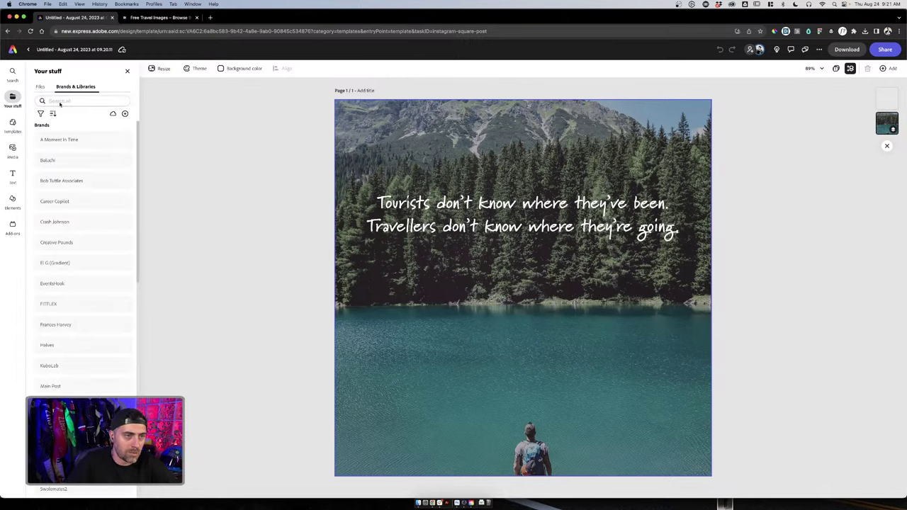
scroll(71, 190, "down", 10)
scroll(70, 188, "up", 10)
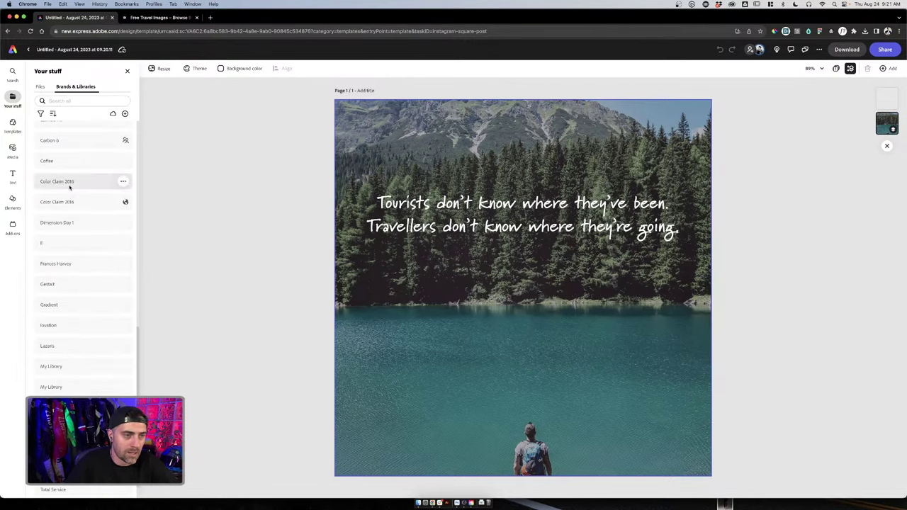
left_click(75, 151)
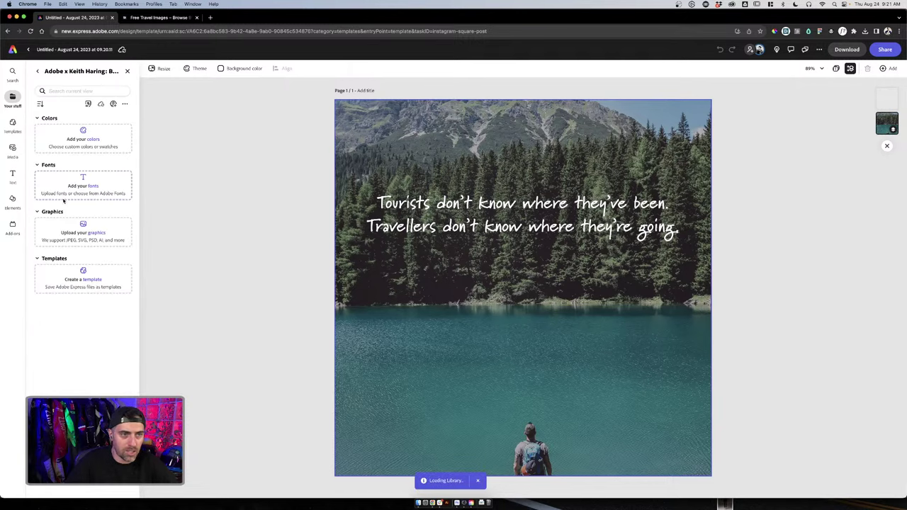
scroll(63, 200, "down", 5)
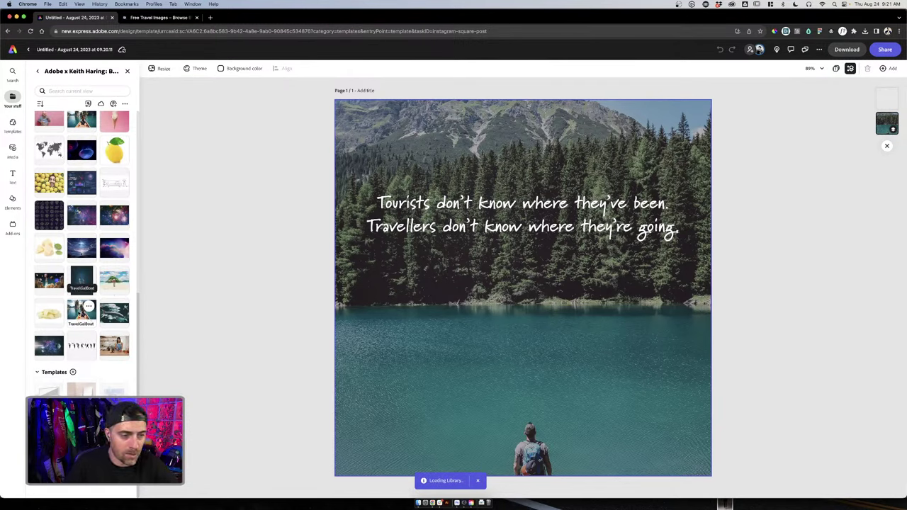
left_click(86, 316)
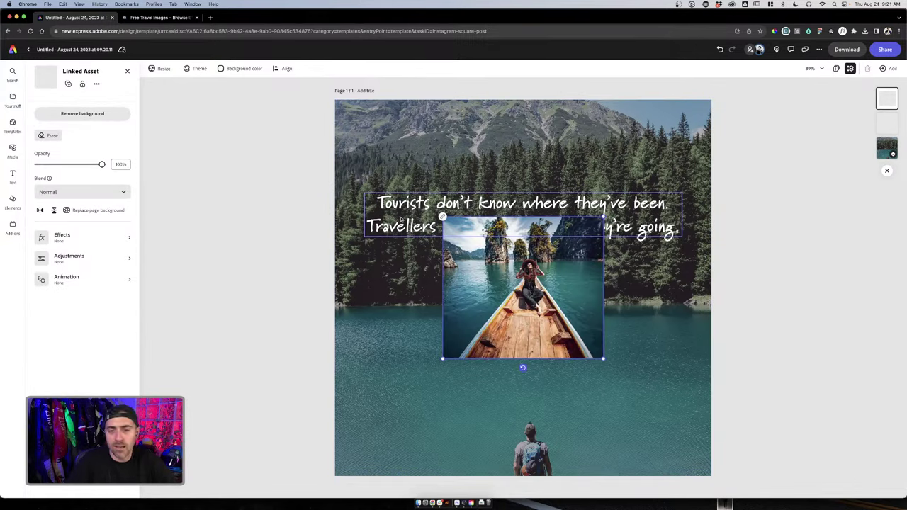
Enlarge the boat photo to cover the whole square page and shift it so the woman is horizontally centred
left_click_drag(442, 218, 335, 120)
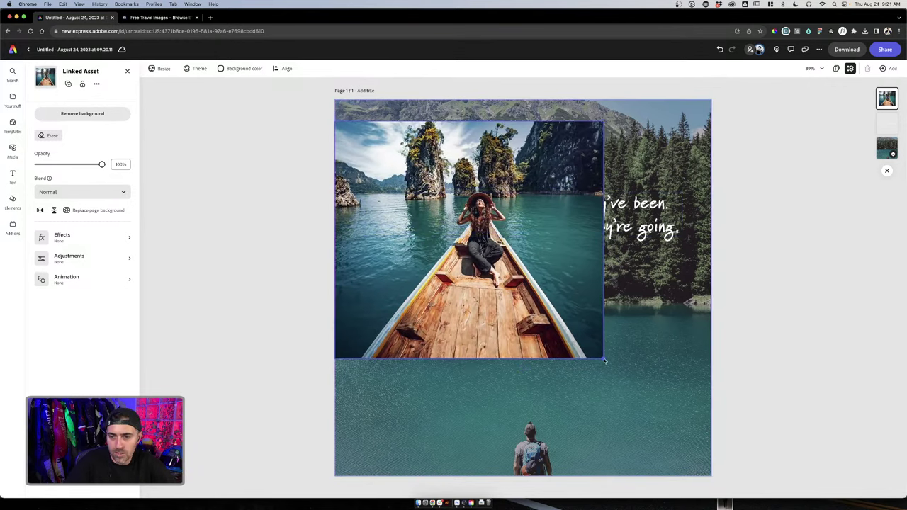
left_click_drag(604, 371, 711, 455)
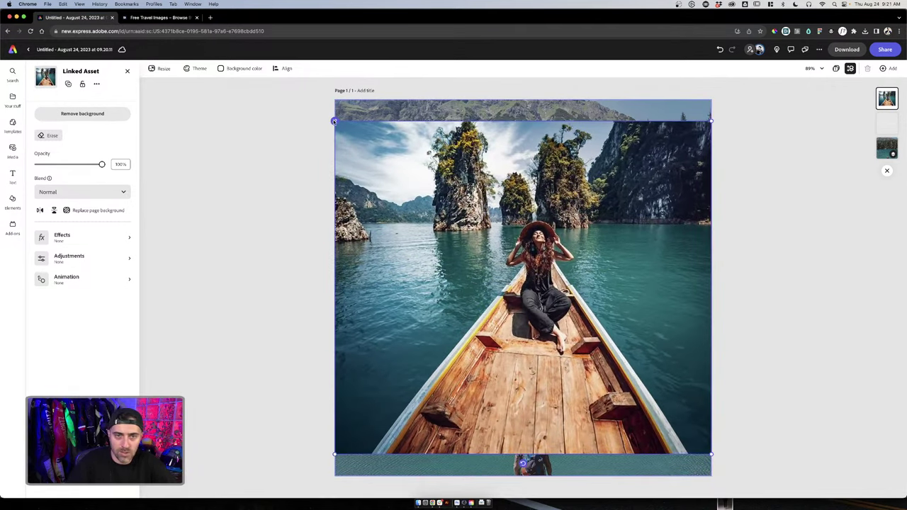
left_click_drag(334, 120, 324, 99)
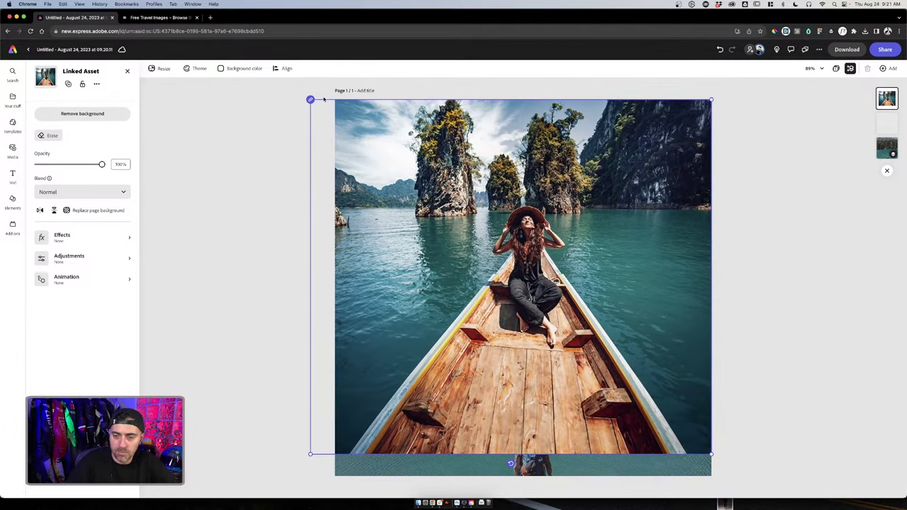
left_click_drag(711, 454, 732, 480)
left_click(756, 390)
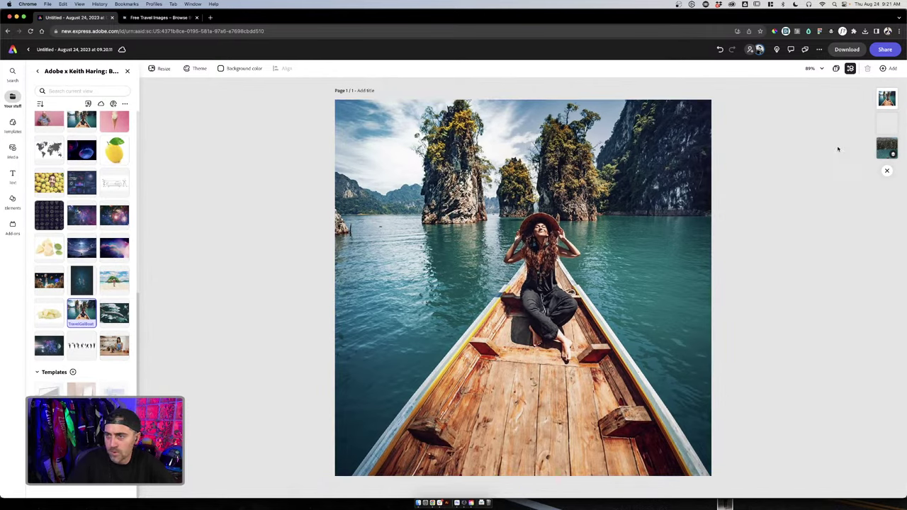
mouse_move(567, 298)
left_mouse_down()
mouse_move(535, 295)
mouse_move(553, 294)
left_mouse_up()
left_click(561, 233)
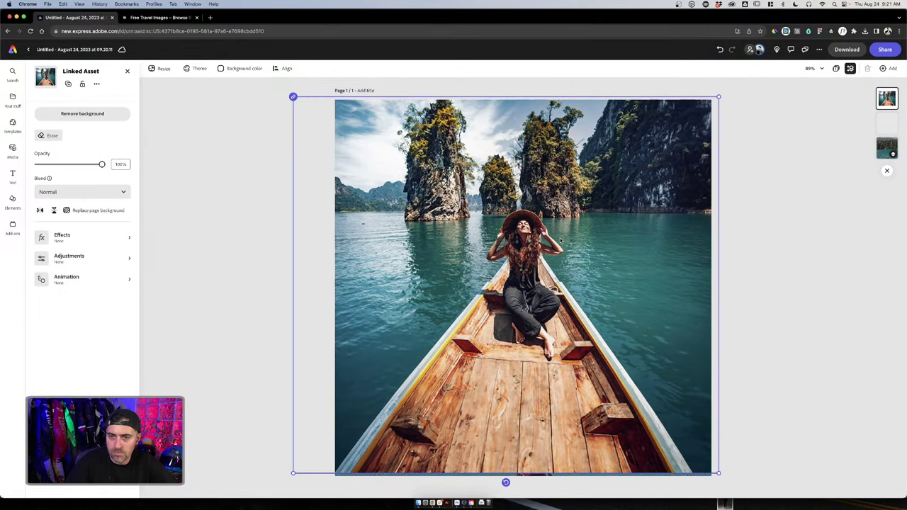
mouse_move(561, 233)
left_mouse_down()
mouse_move(561, 257)
mouse_move(561, 237)
left_mouse_up()
Bring the Tourists and Travellers quote in front of the boat photo and move it down over the boat's wooden deck
key("t")
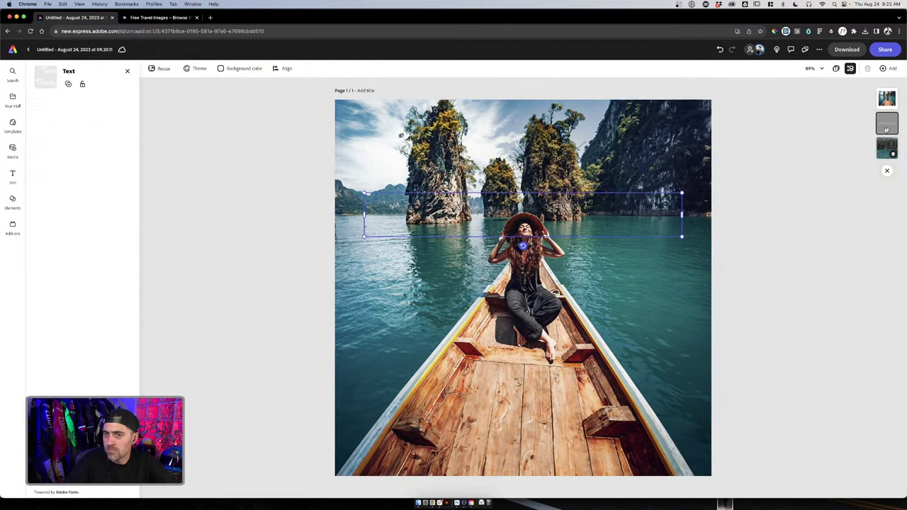
type("Tourists don't know where they've been. Travellers don't know where they're going.")
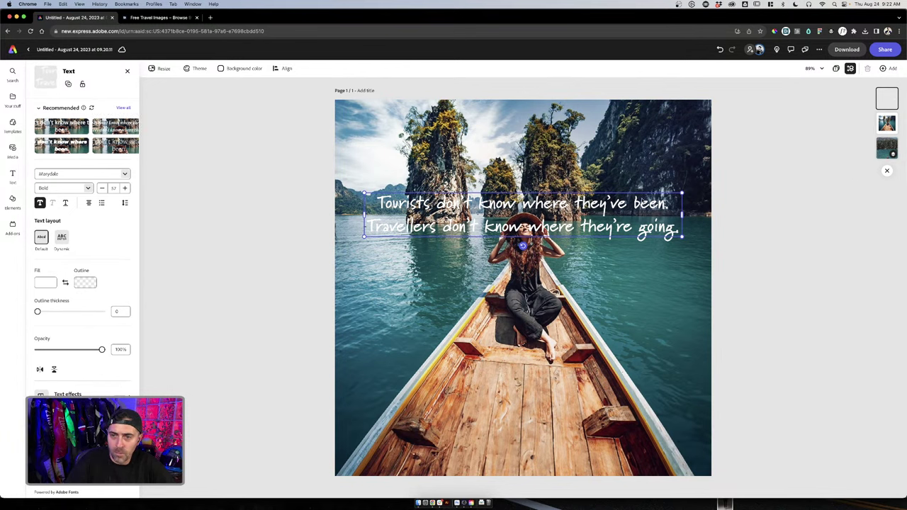
left_click_drag(629, 209, 628, 388)
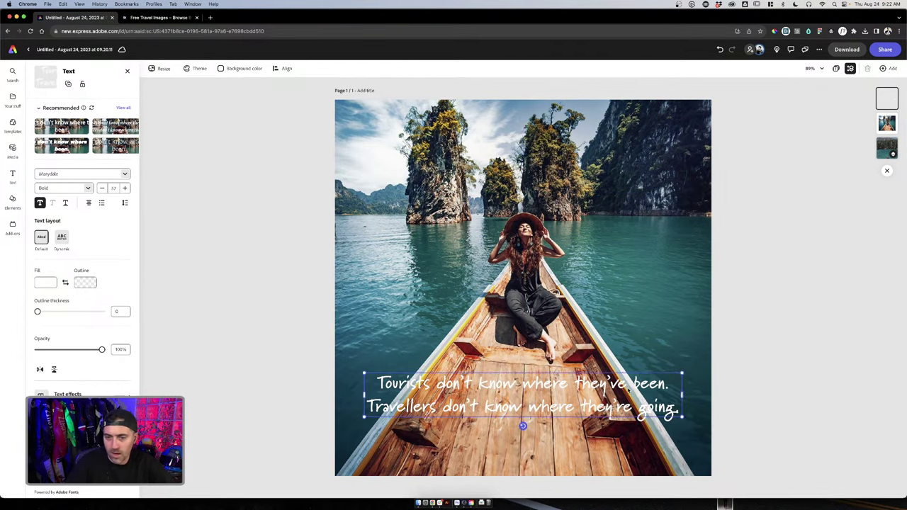
Apply a Classic shadow in black to the whole quote text, then deselect it
double_click(498, 391)
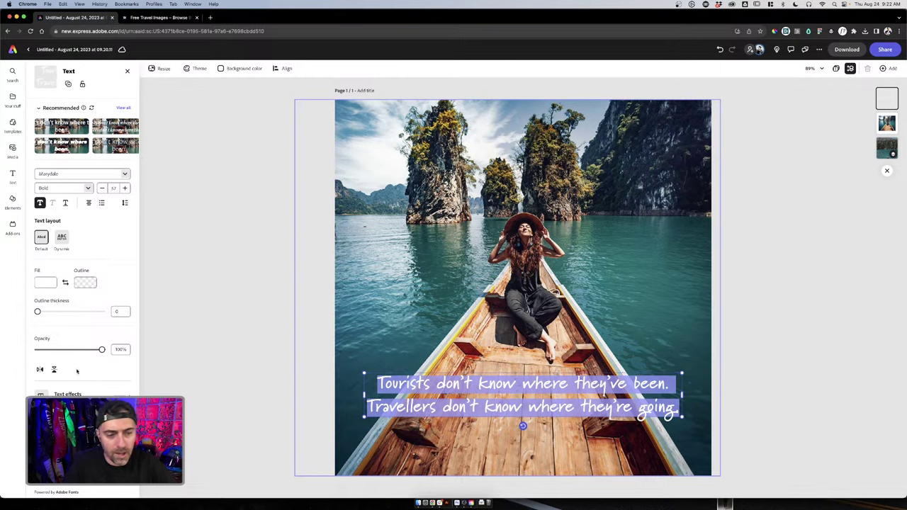
left_click(52, 263)
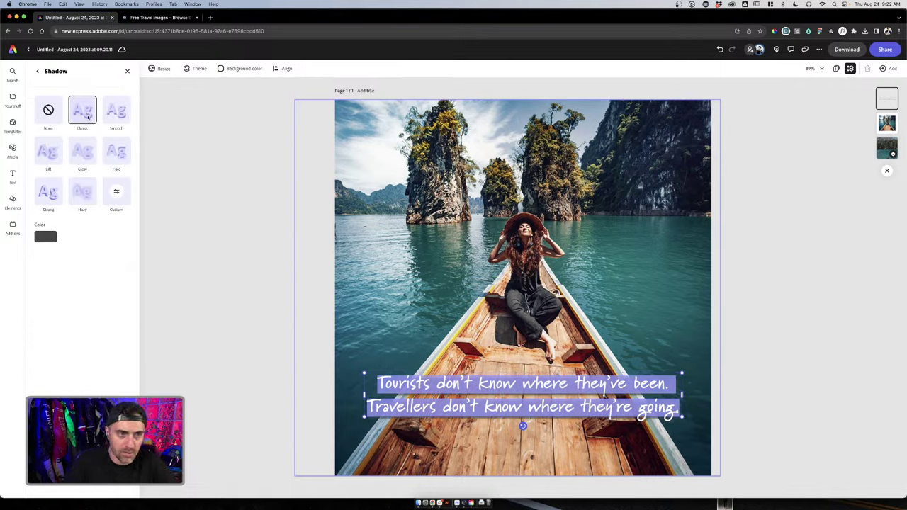
key("Escape")
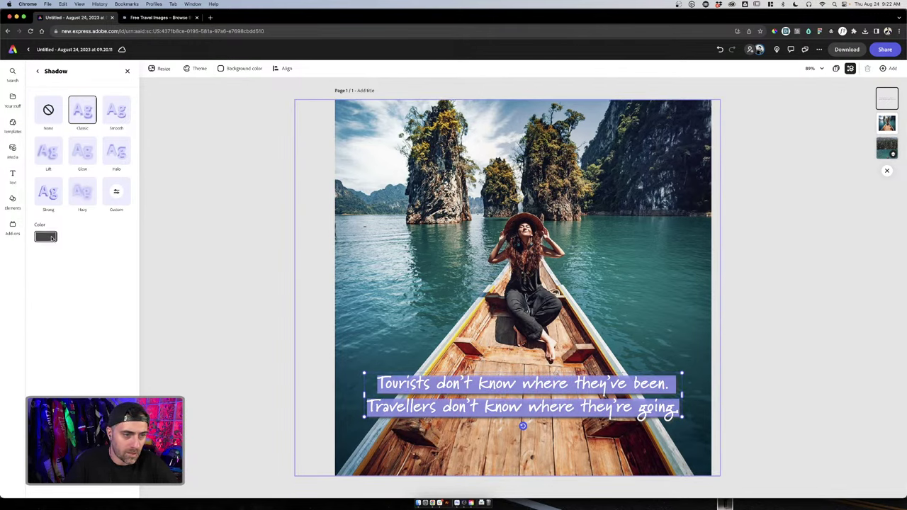
left_click(50, 238)
left_click(212, 276)
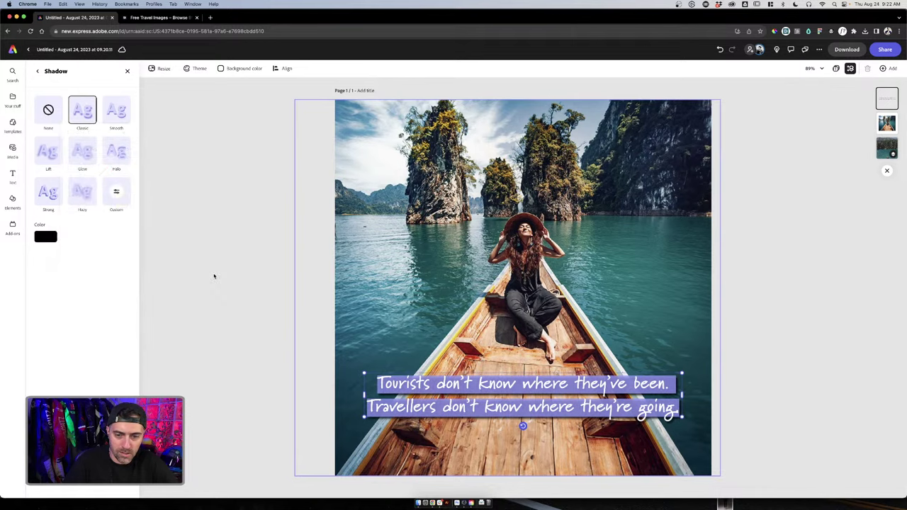
left_click(772, 379)
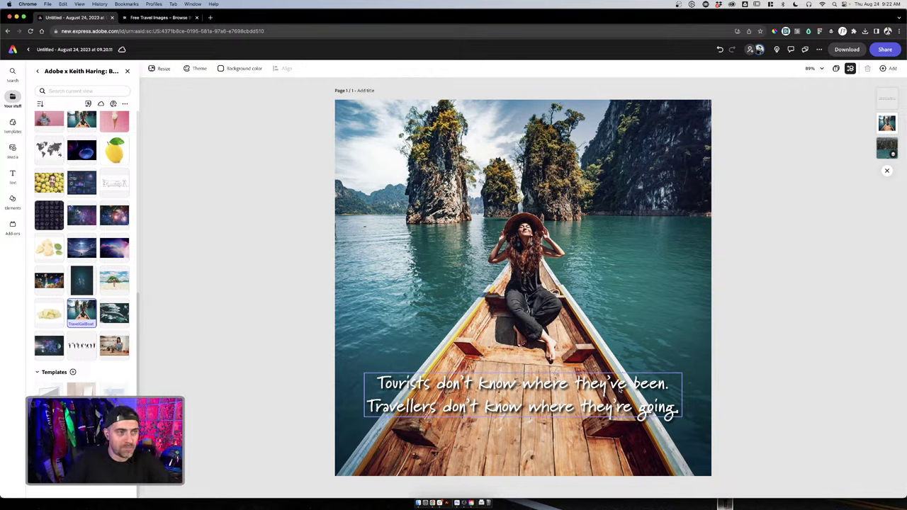
left_click(640, 362)
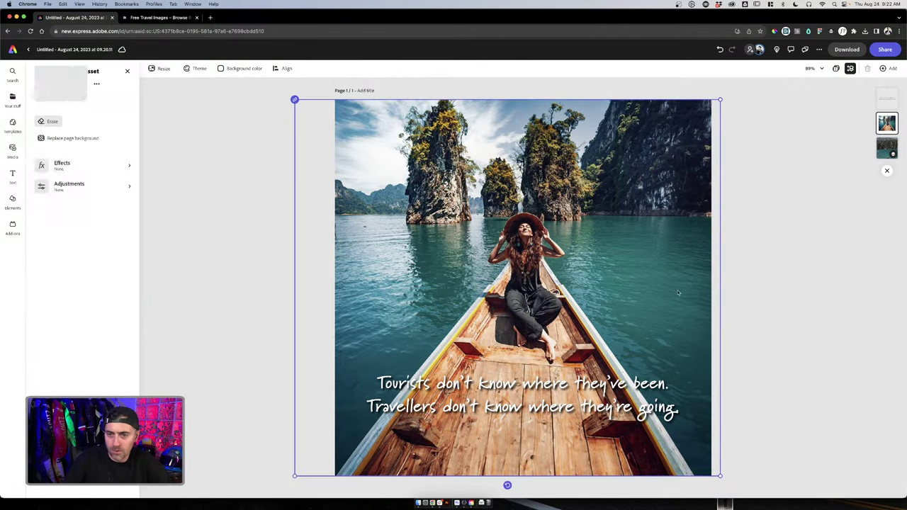
left_click(233, 219)
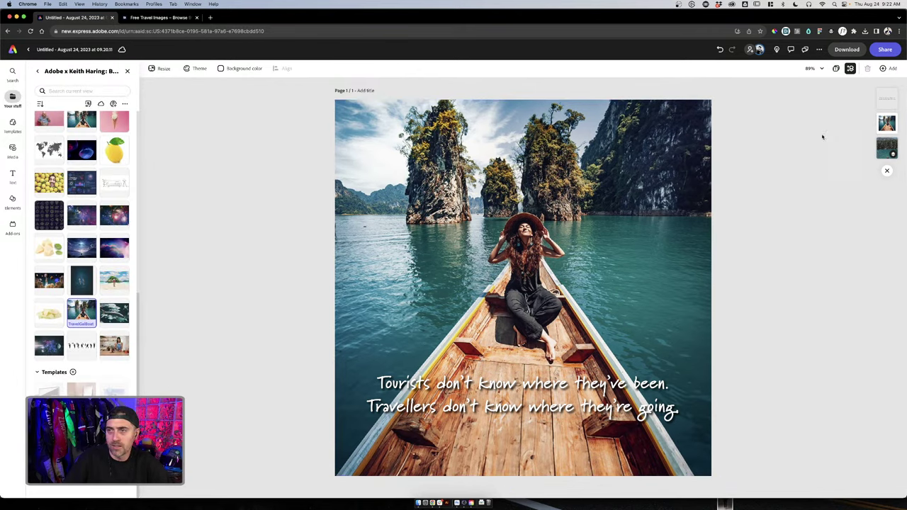
Add a blank second page after the boat design and open it for editing
left_click(126, 71)
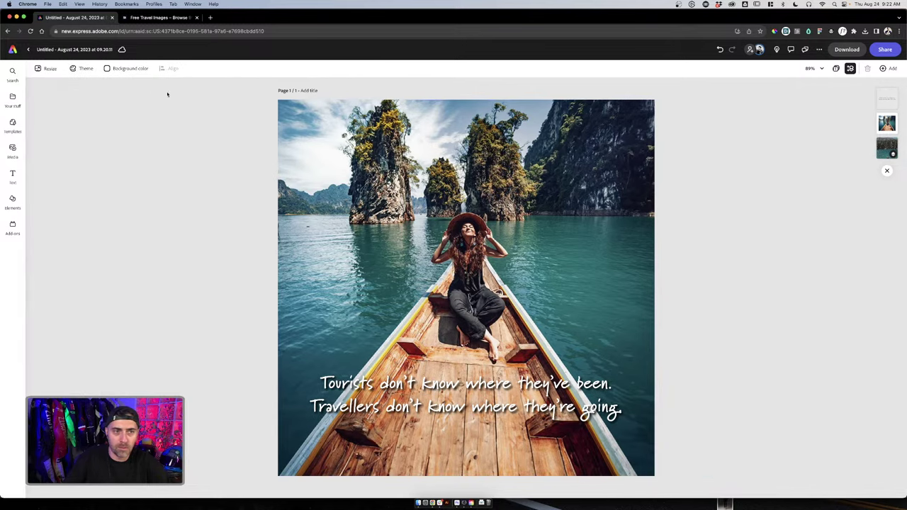
left_click(836, 68)
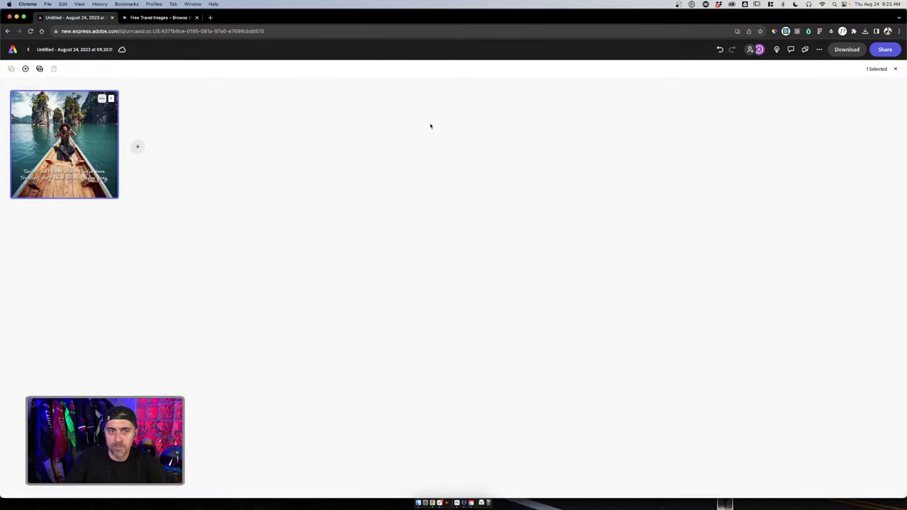
left_click(138, 146)
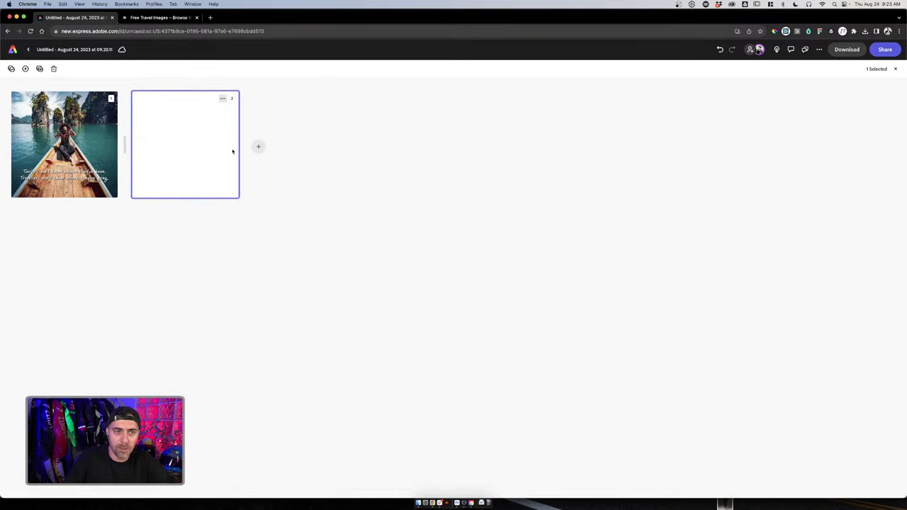
double_click(166, 125)
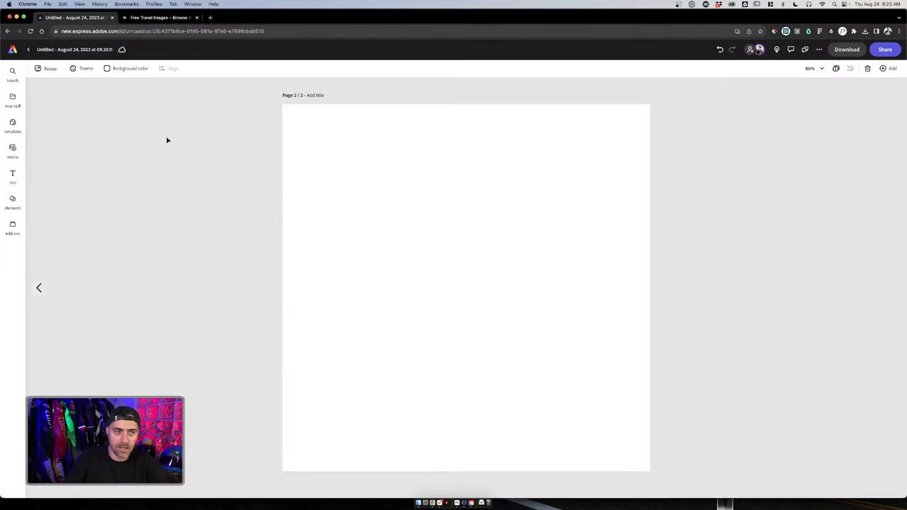
Open the kitchen photo AdobeStock_162226981.jpeg in Photoshop (Beta) and put the floating Libraries away so the whole picture is unobstructed
left_click(419, 504)
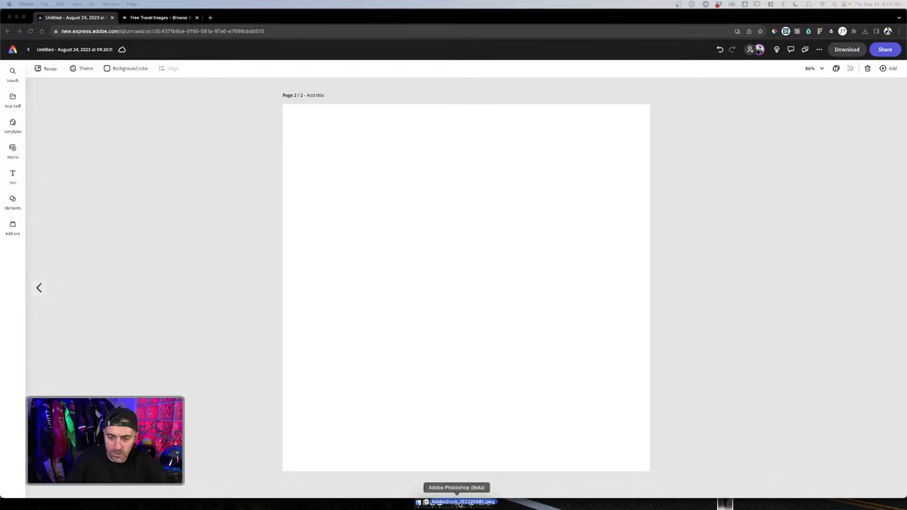
left_click(457, 503)
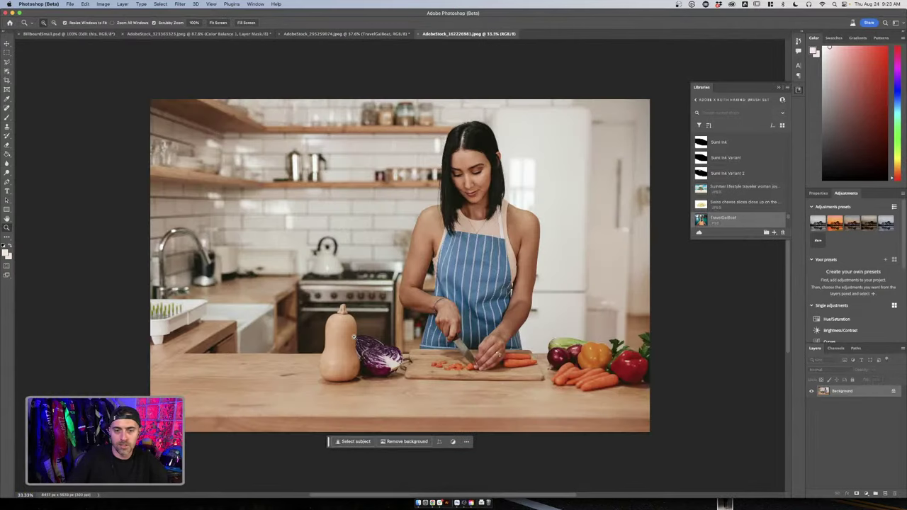
left_click(430, 272)
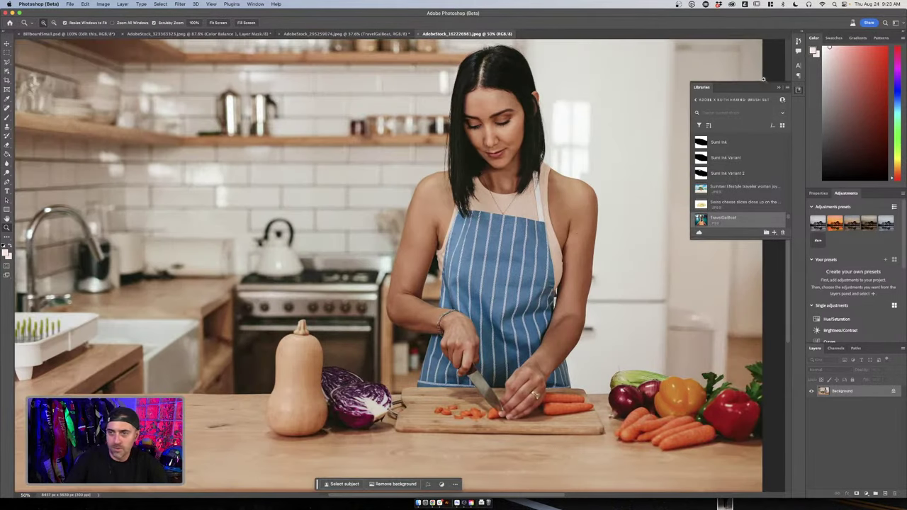
left_click(785, 88)
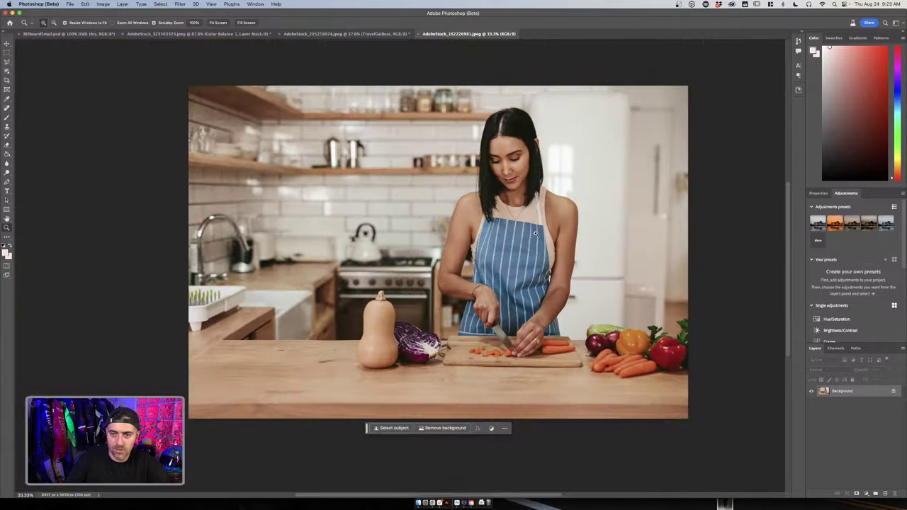
left_click(540, 234, "alt")
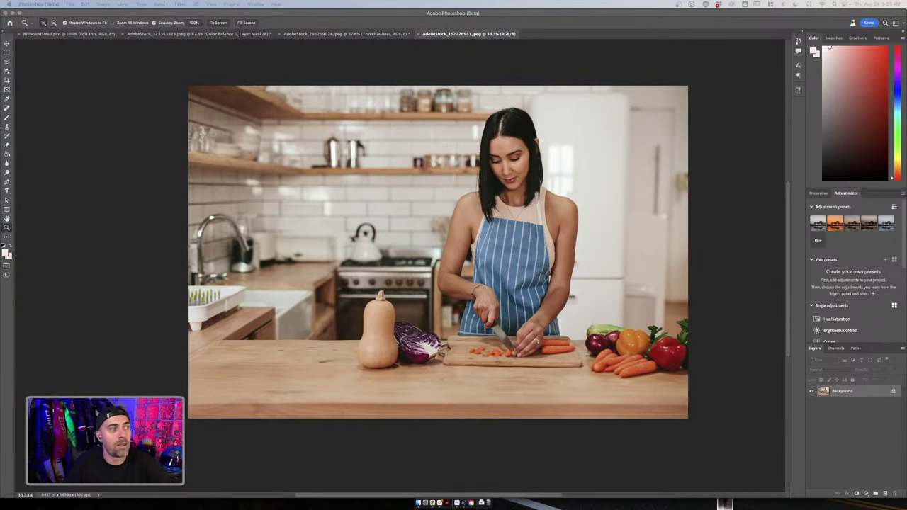
left_click(379, 334)
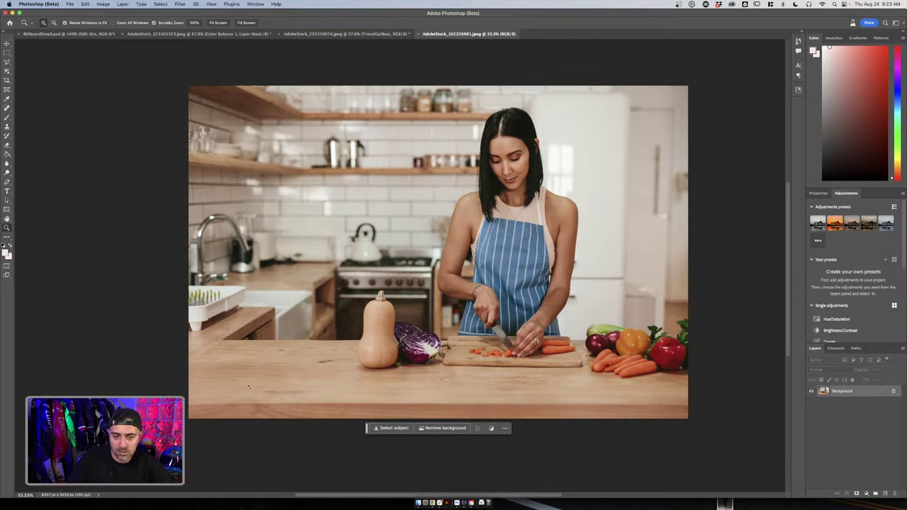
Select a small rectangle on the counter beside the butternut squash and generate a "coffee cup" in it
left_click(7, 52)
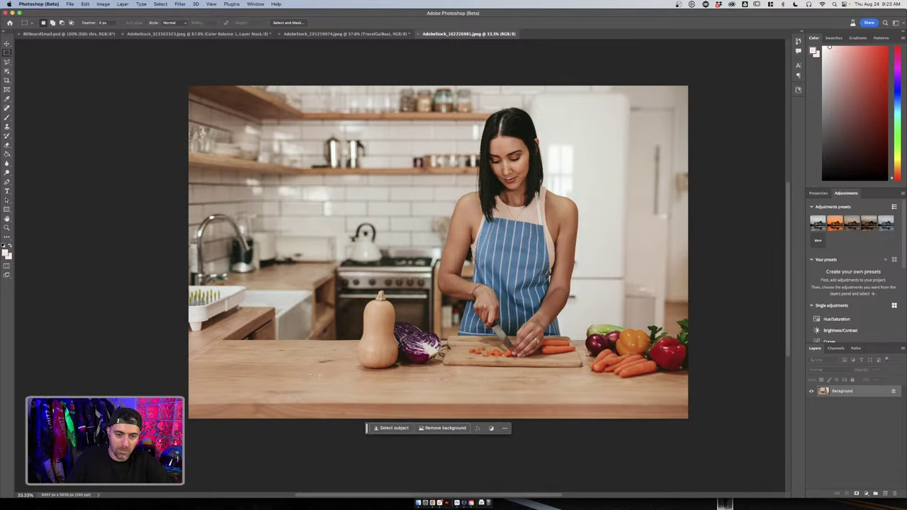
left_click_drag(322, 375, 275, 328)
left_click(246, 386)
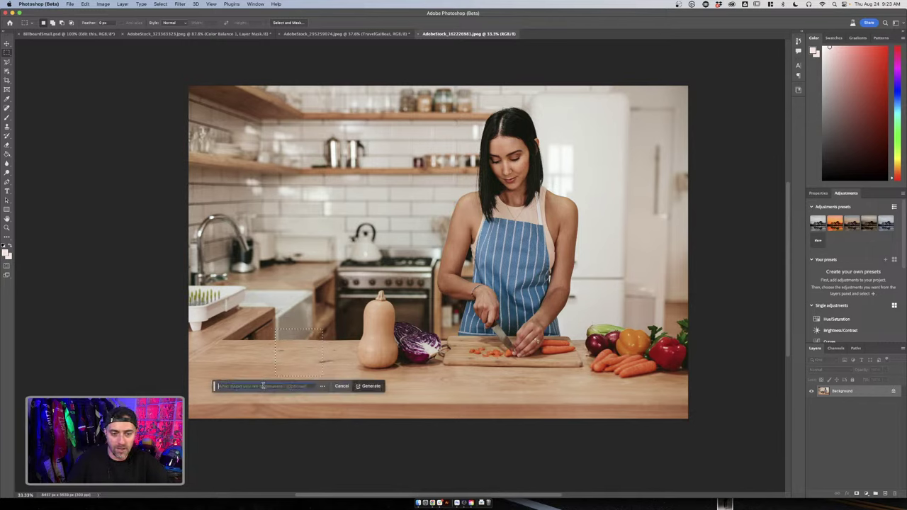
type("coffe")
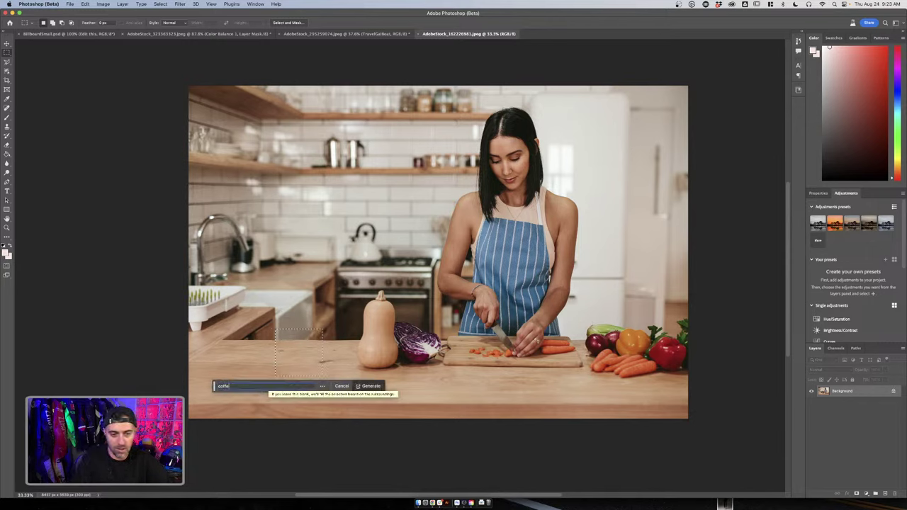
type("e cup")
key("Return")
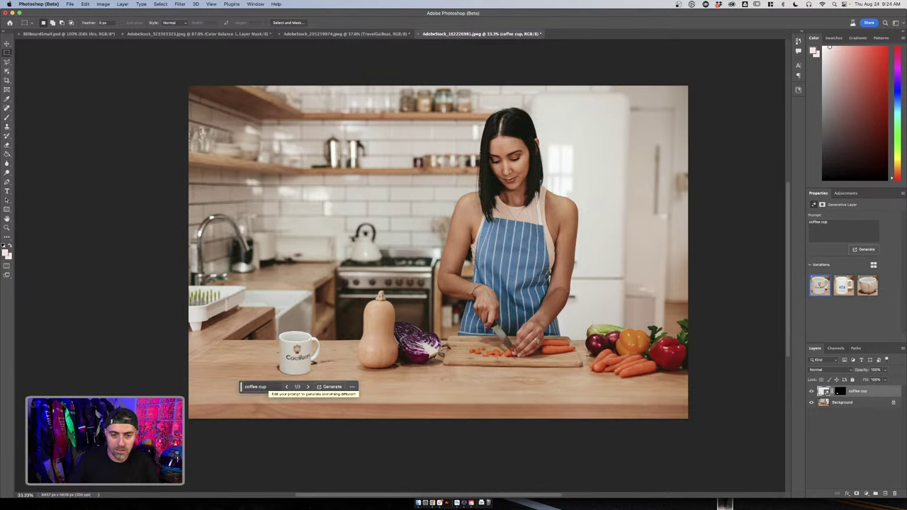
Cycle through the generated coffee cup variations and settle on the third, a plain white cup
left_click(308, 386)
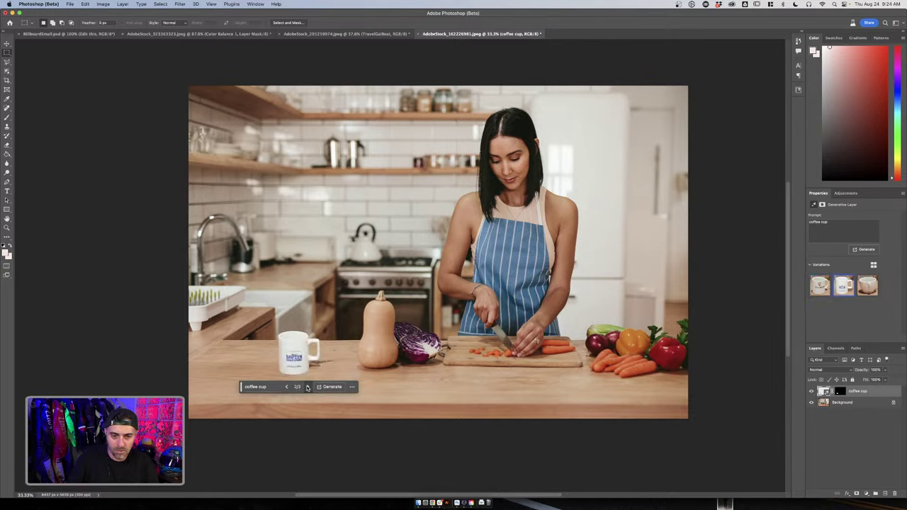
left_click(307, 386)
left_click(307, 386)
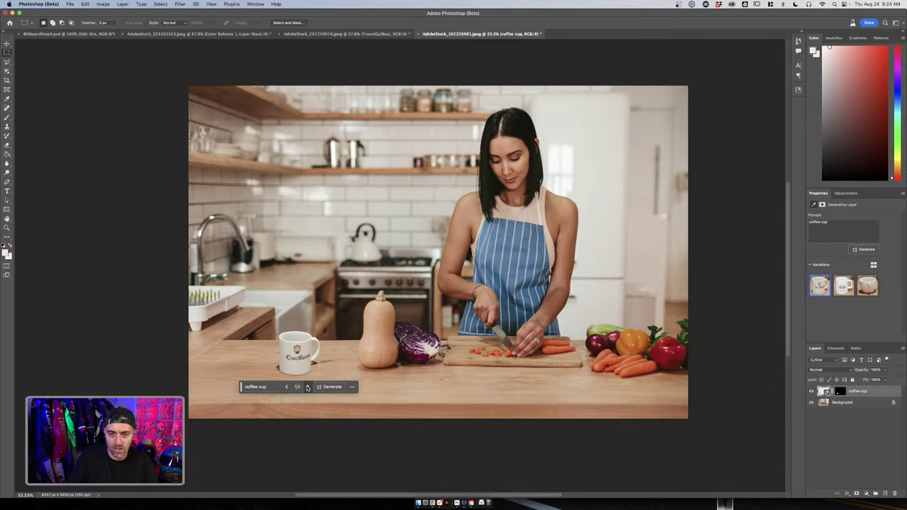
left_click(308, 386)
left_click(307, 386)
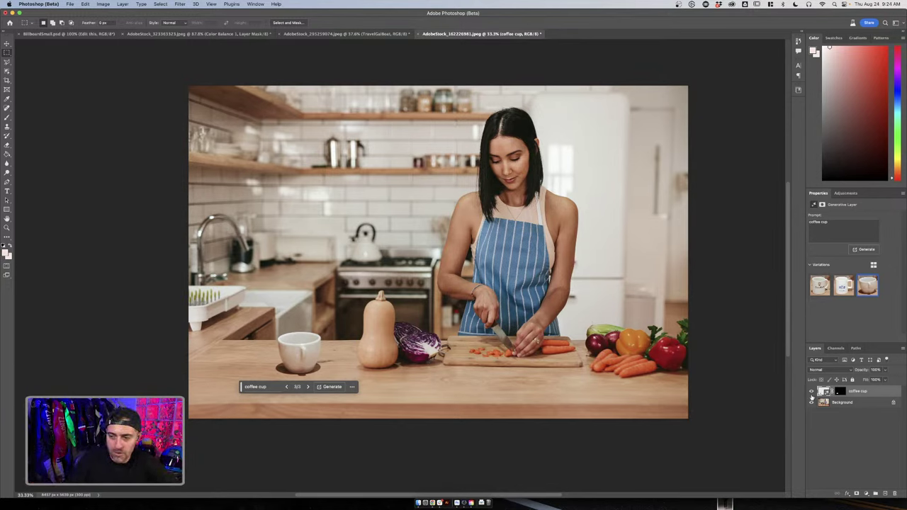
Toggle the coffee cup layer's visibility to compare before and after, leaving the layer hidden
left_click(811, 392)
left_click(811, 392)
left_click(811, 392)
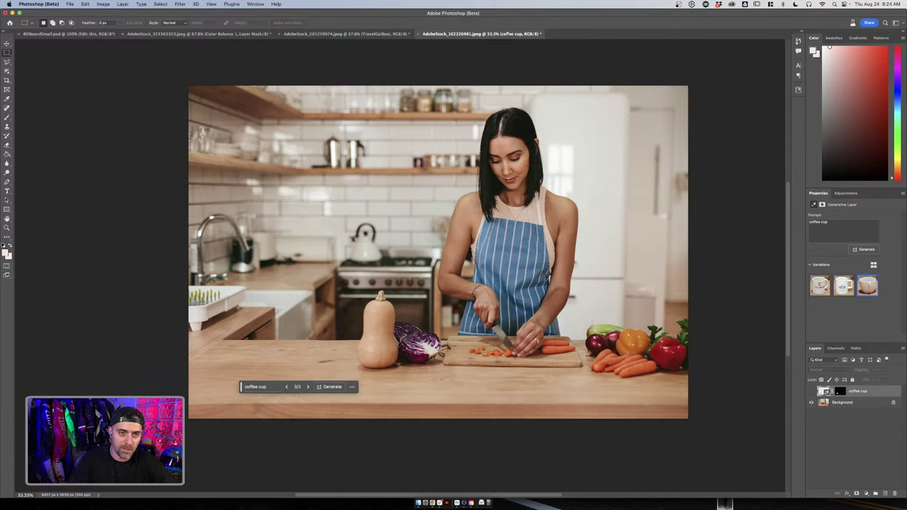
Select a tall rectangle from the wall shelves down to the counter beside the squash and generate a "coffee cup" in it
left_click_drag(201, 136, 353, 380)
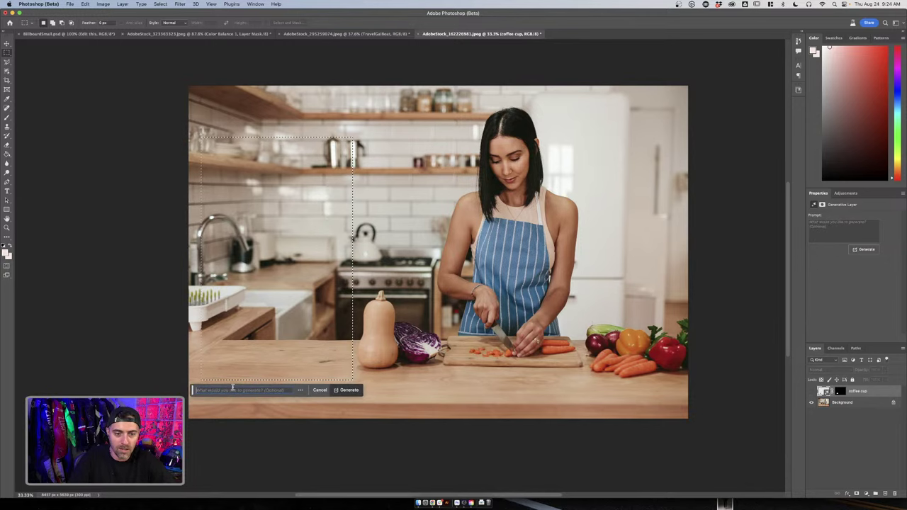
key("o")
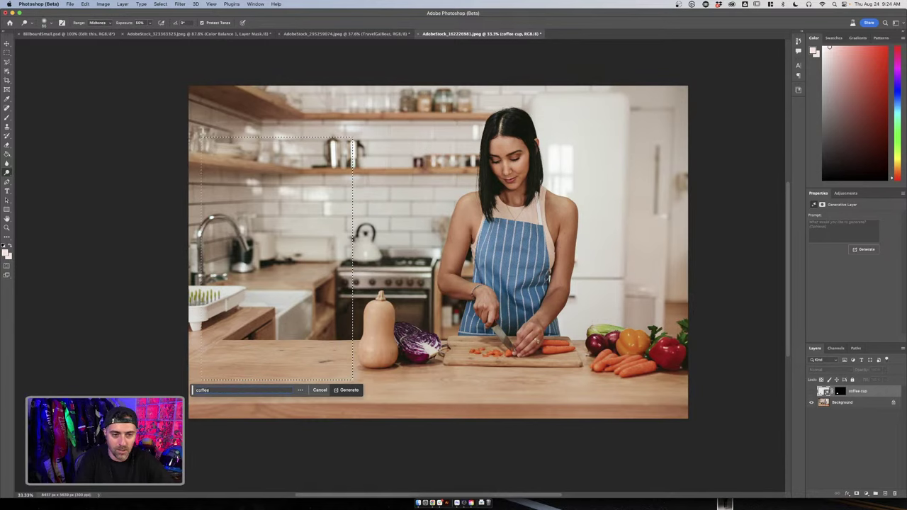
type("p")
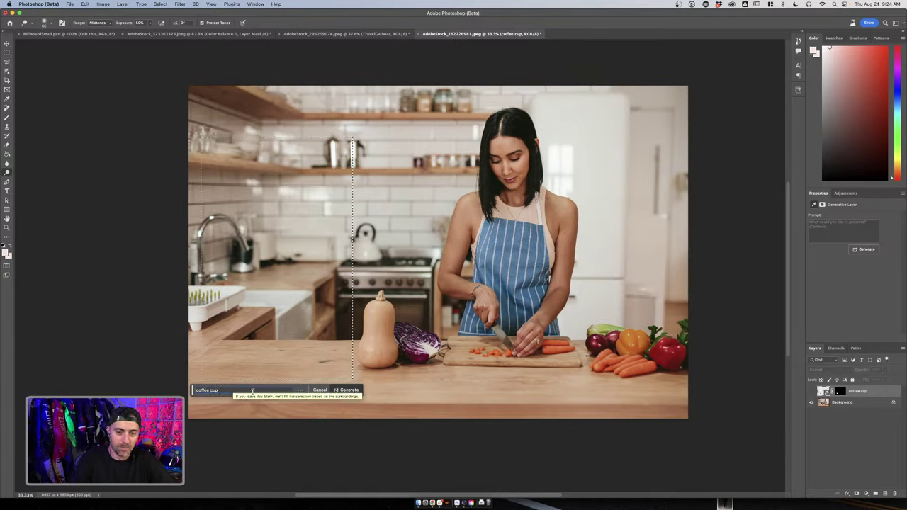
left_click(354, 389)
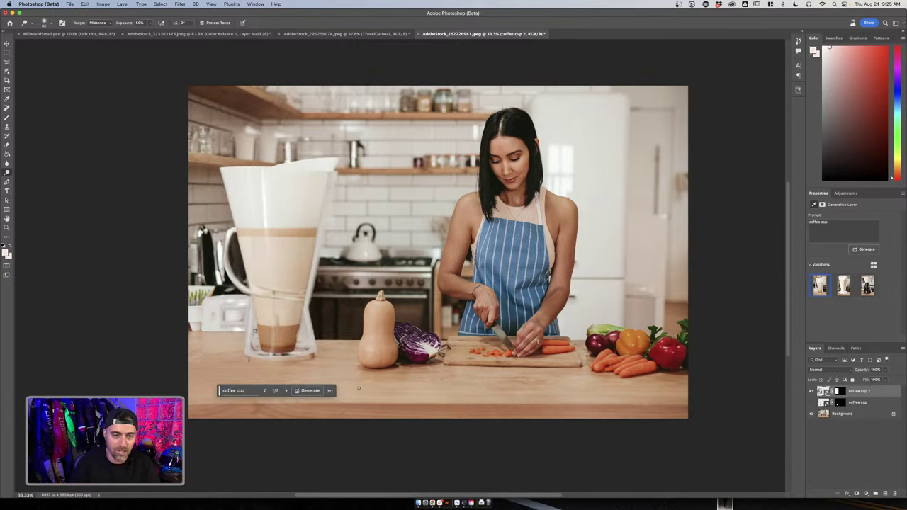
Compare the oversized coffee cup variations, settle on the third, and hide the coffee cup 2 layer
left_click(285, 390)
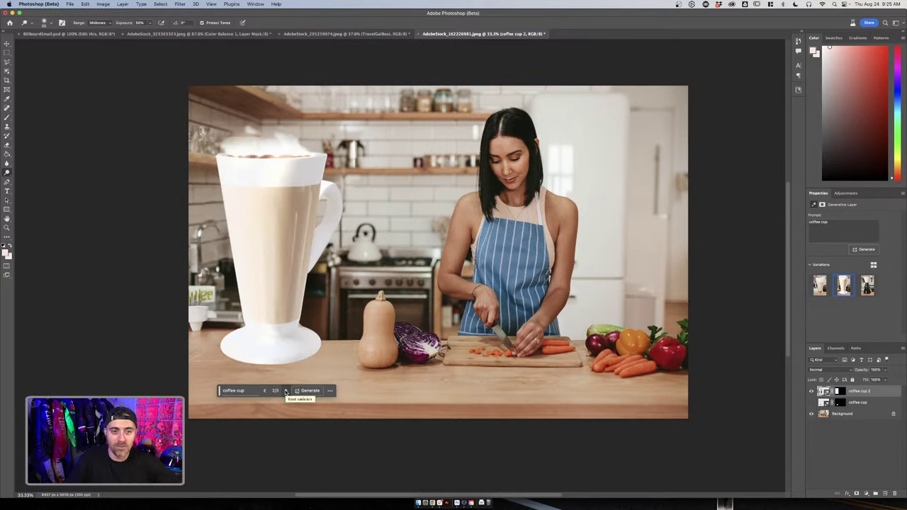
left_click(286, 390)
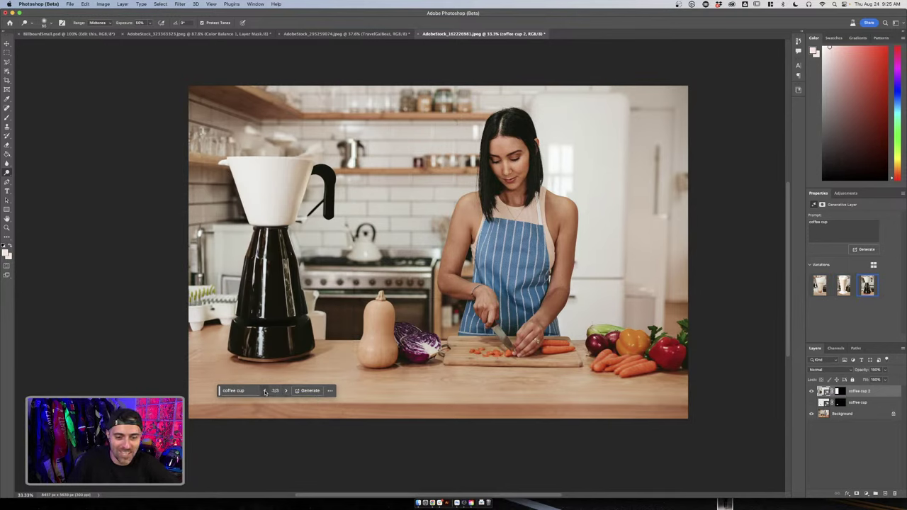
left_click(265, 390)
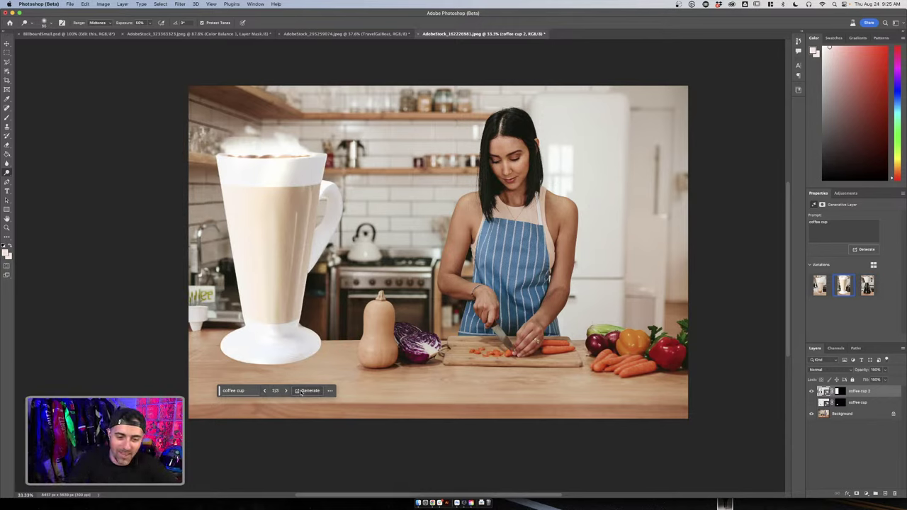
left_click(286, 391)
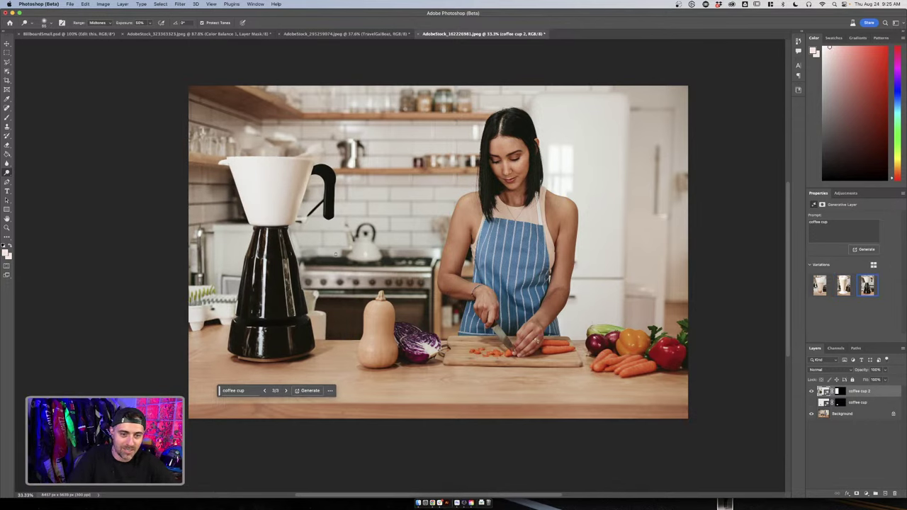
left_click(811, 391)
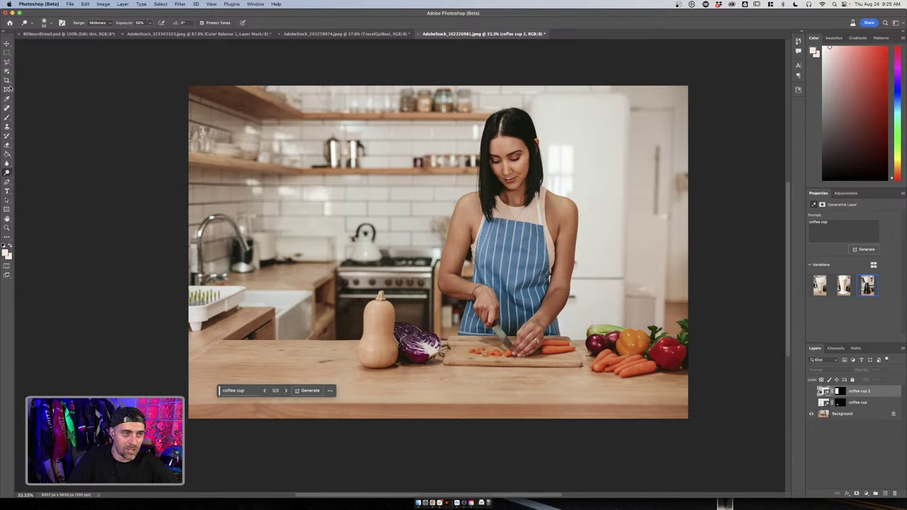
Select a rectangle over the counter and sink beside the squash, generate a "pile of vegetables" there, and switch to its third variation
left_click(7, 55)
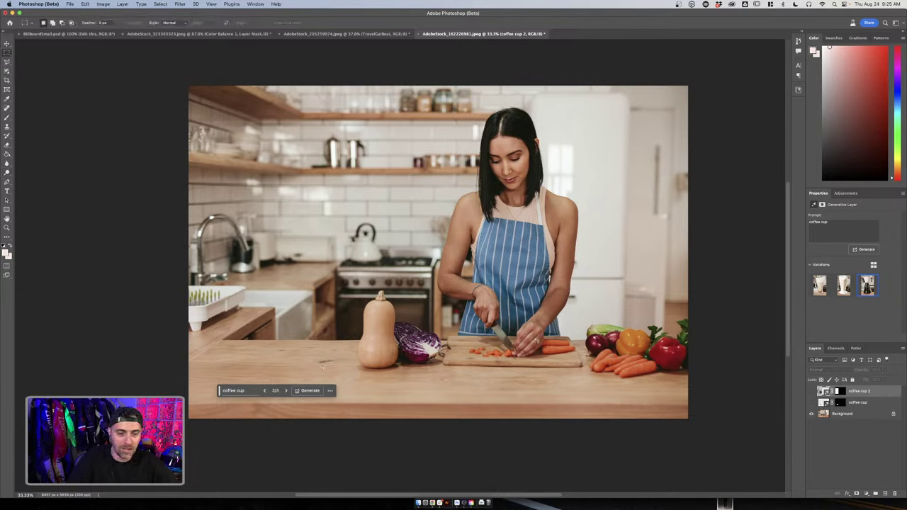
left_click_drag(329, 371, 216, 283)
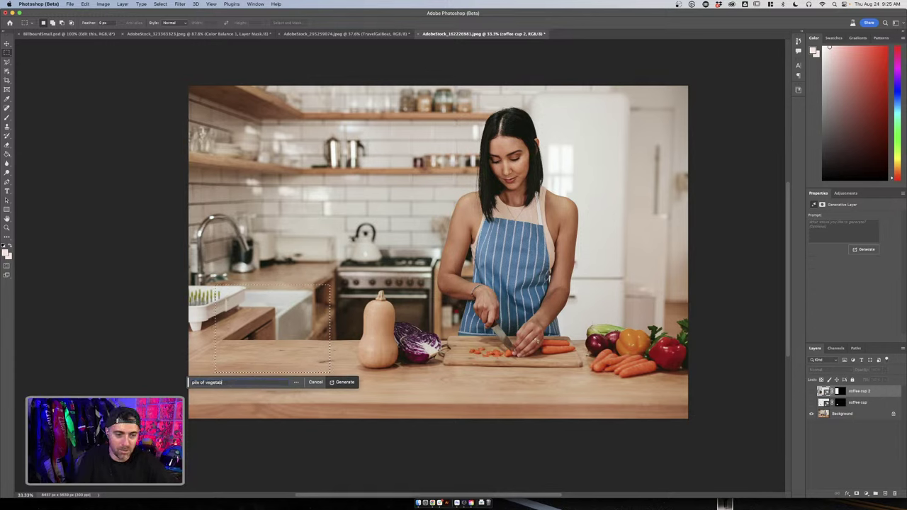
left_click(344, 382)
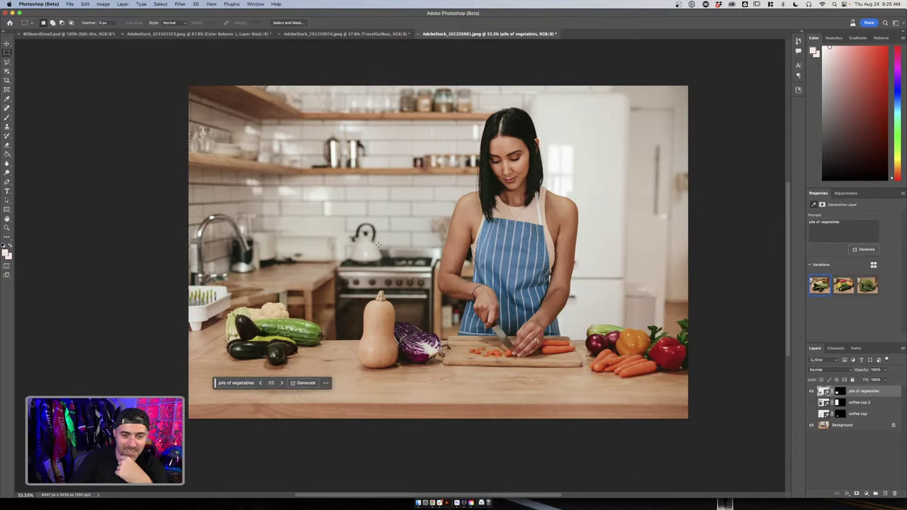
left_click(282, 383)
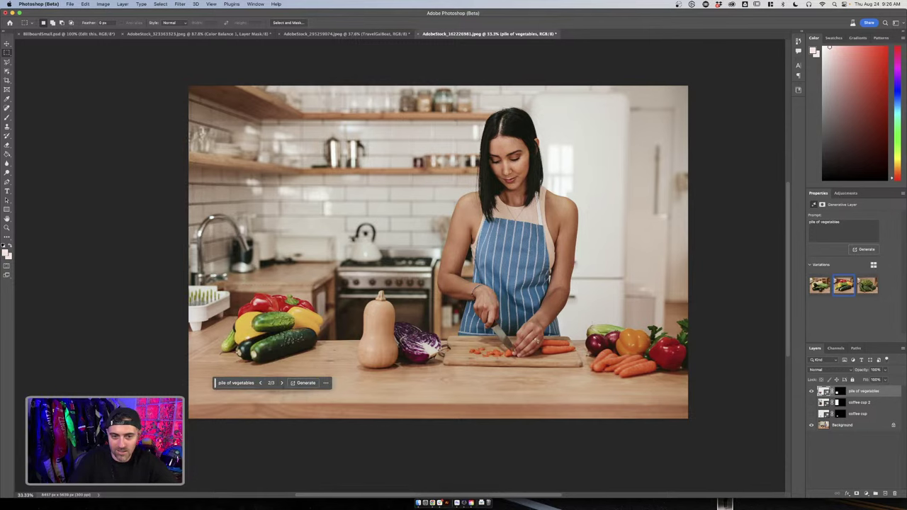
left_click(281, 383)
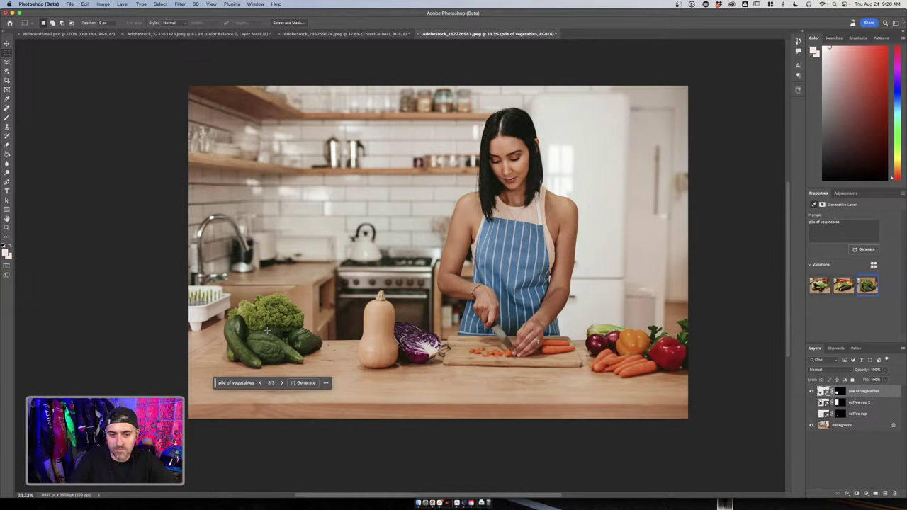
Inspect the generated vegetables up close and generate another set of variations from the same pile of vegetables prompt
left_click(11, 44)
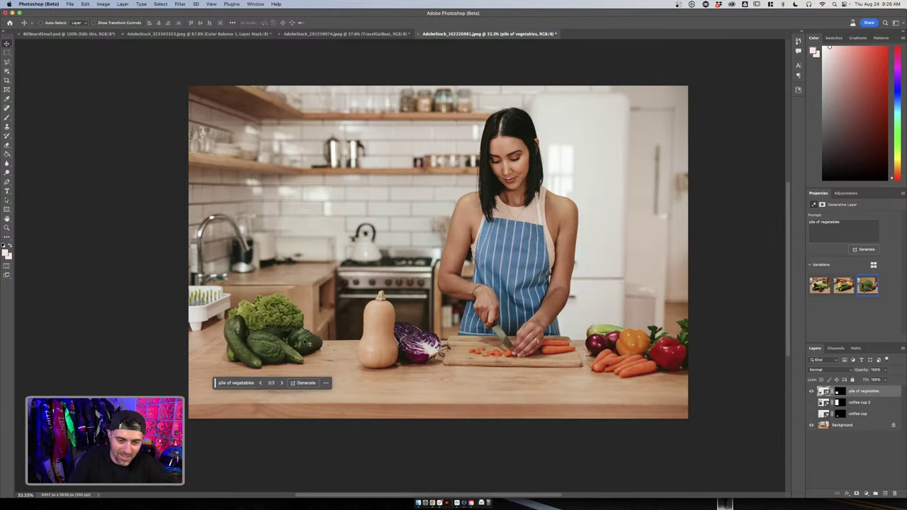
key("super+plus")
scroll(241, 338, "down", 3)
scroll(230, 280, "up", 3)
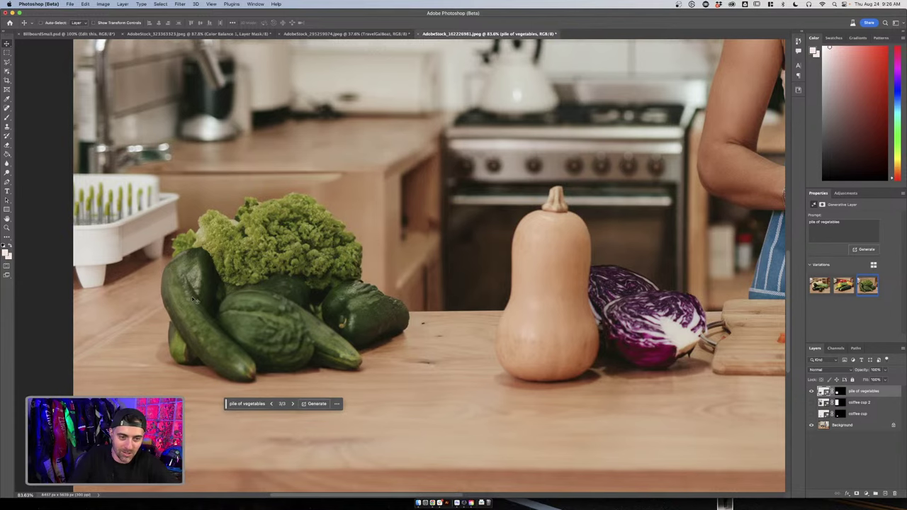
scroll(239, 303, "down", 2)
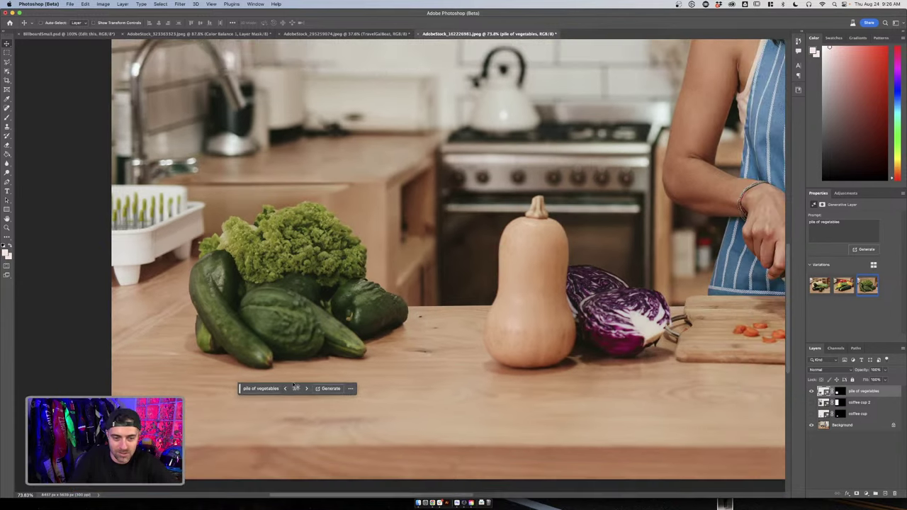
left_click(325, 390)
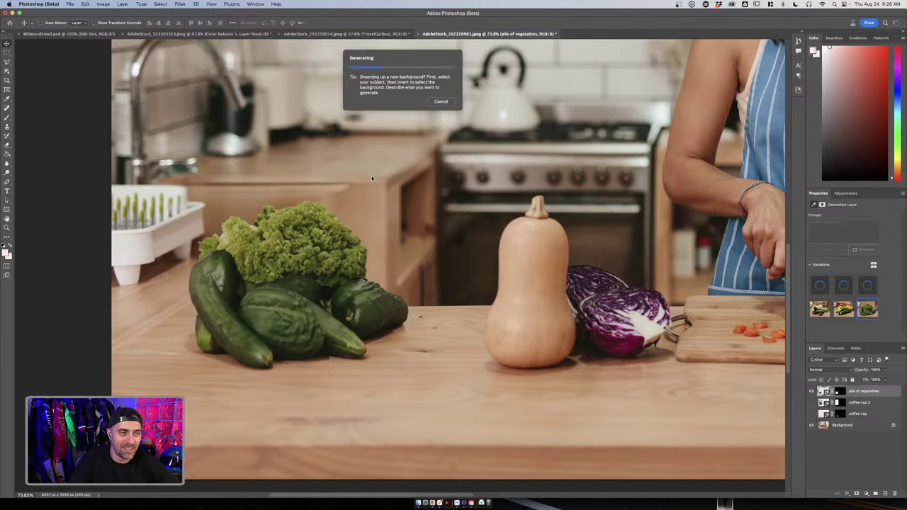
scroll(371, 178, "right", 5)
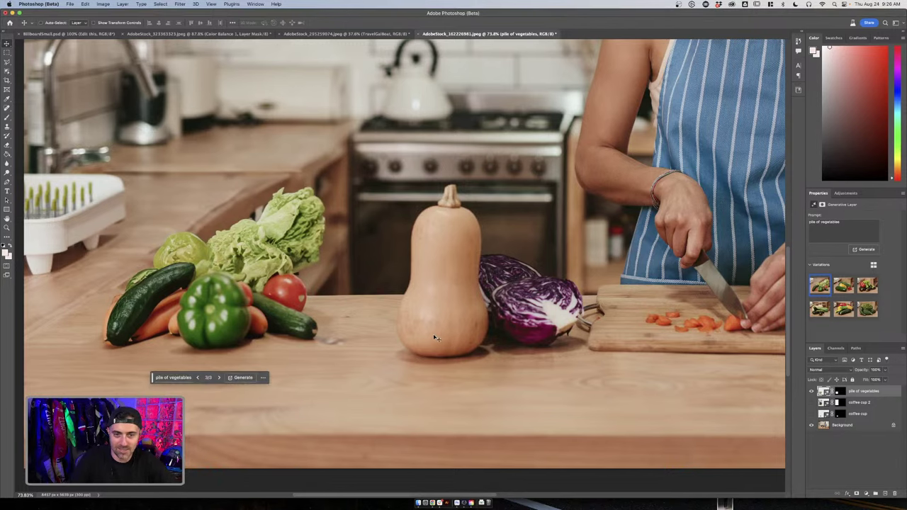
Change the generated vegetables' prompt to "a pan of lasagna" and generate new variations in the same counter area
scroll(443, 338, "down", 5)
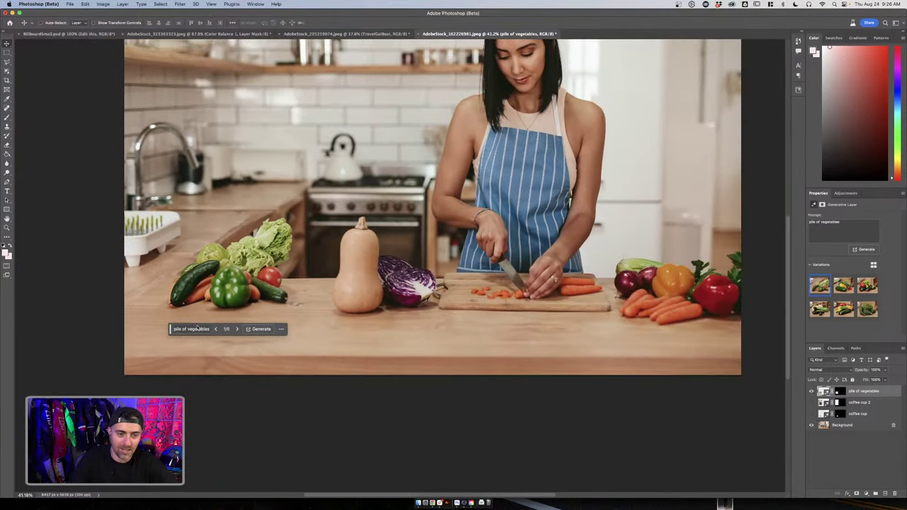
left_click(195, 329)
type("a pan of lasagna")
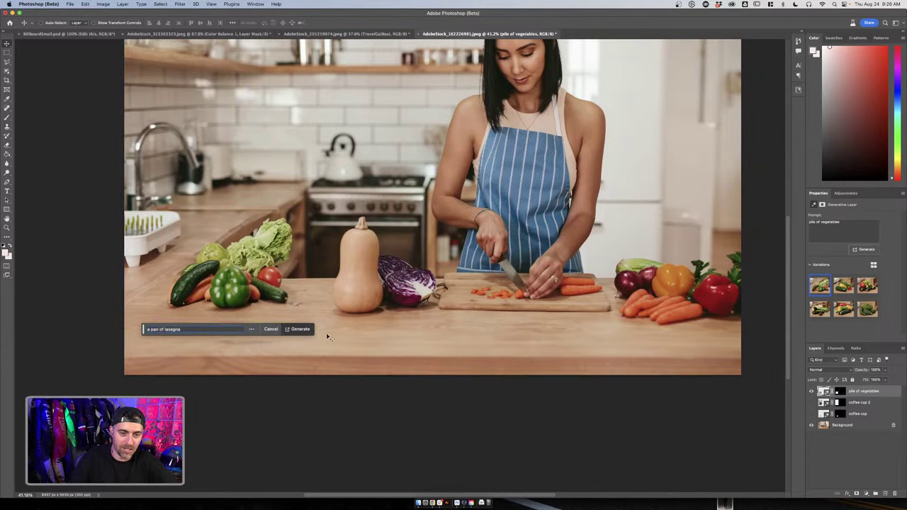
left_click(300, 329)
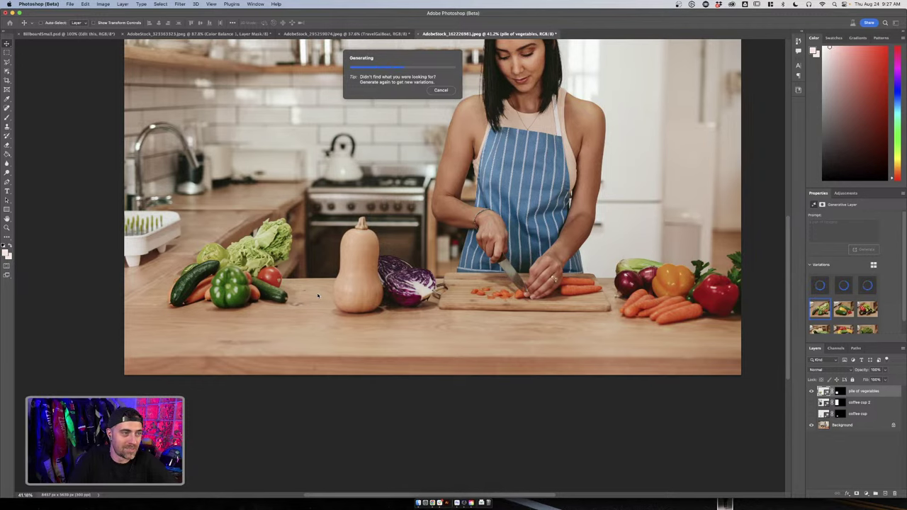
scroll(422, 257, "up", 5)
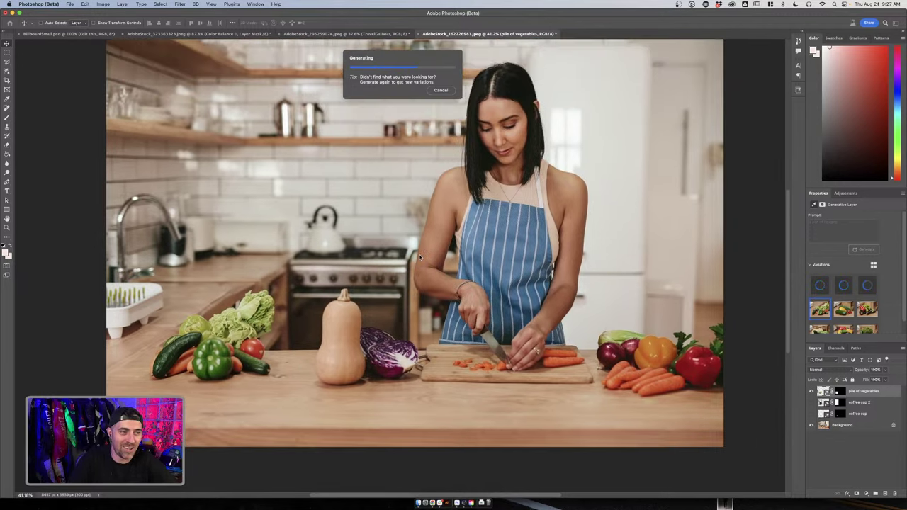
scroll(420, 257, "up", 2)
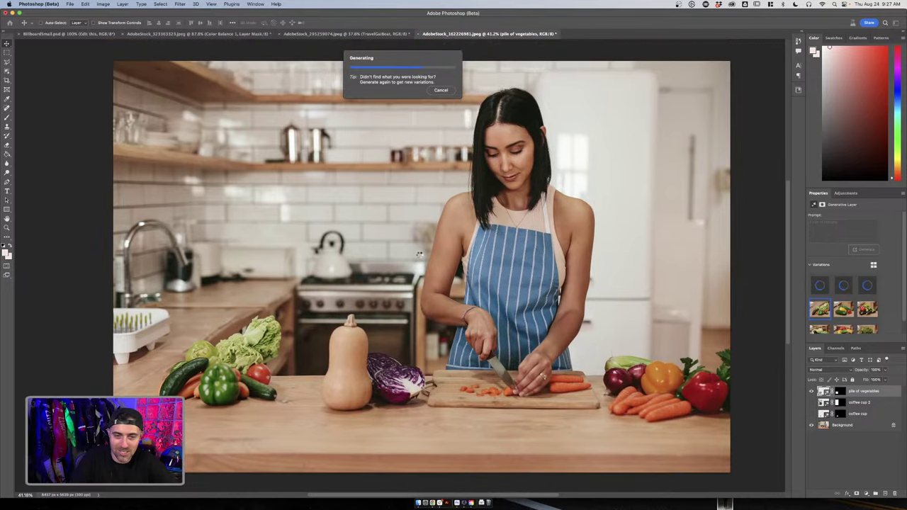
scroll(420, 257, "down", 2)
scroll(420, 258, "up", 5)
scroll(420, 257, "down", 2)
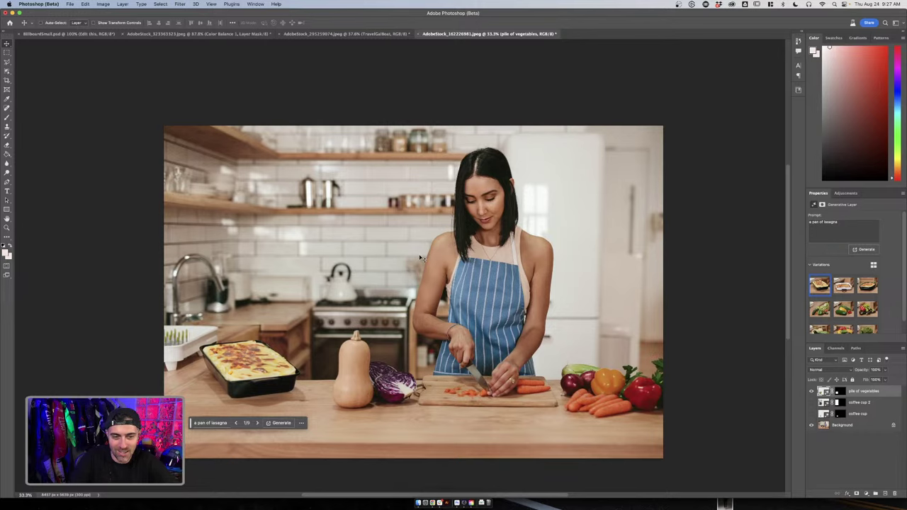
Compare the pan of lasagna variations and settle on the second one, the white dish
left_click(258, 423)
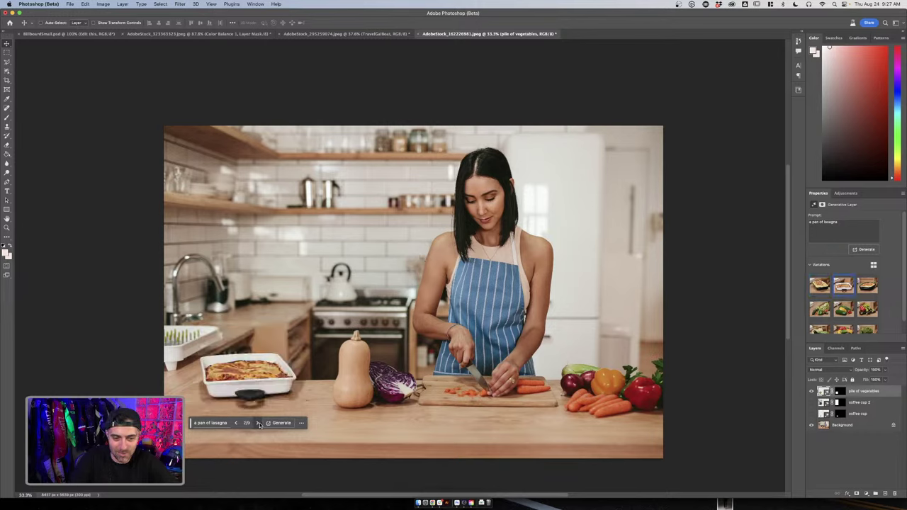
left_click(258, 423)
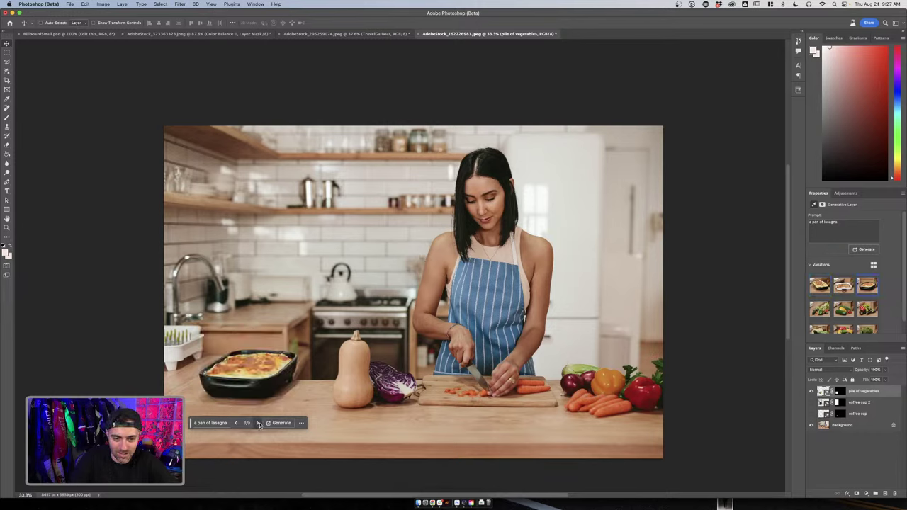
left_click(258, 423)
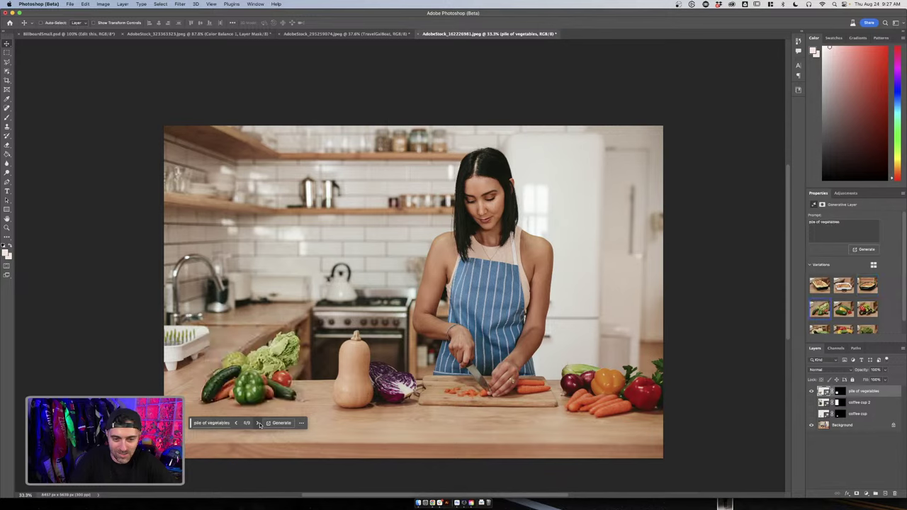
left_click(258, 423)
left_click(237, 423)
left_click(238, 423)
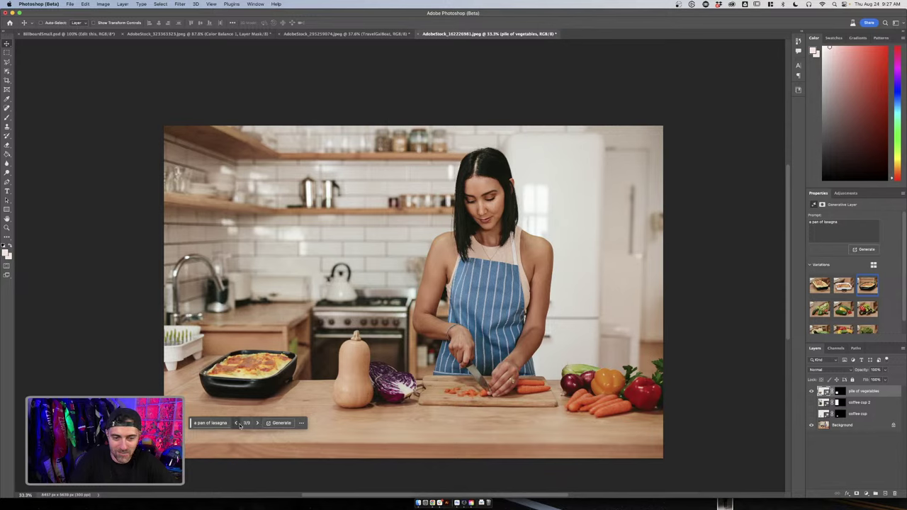
left_click(237, 423)
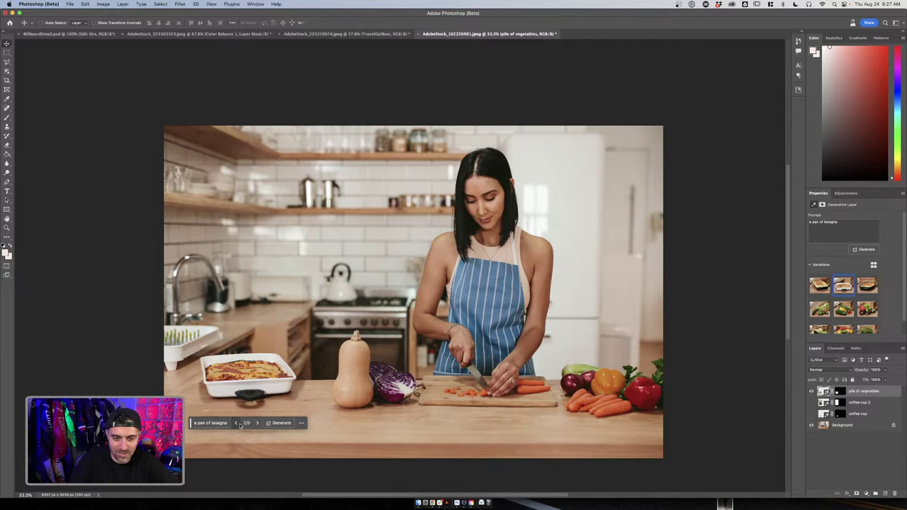
left_click(237, 423)
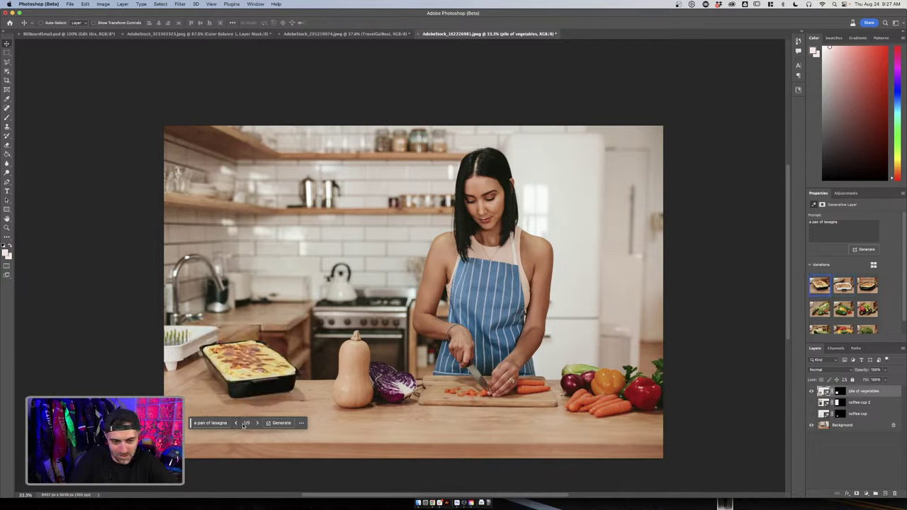
left_click(257, 422)
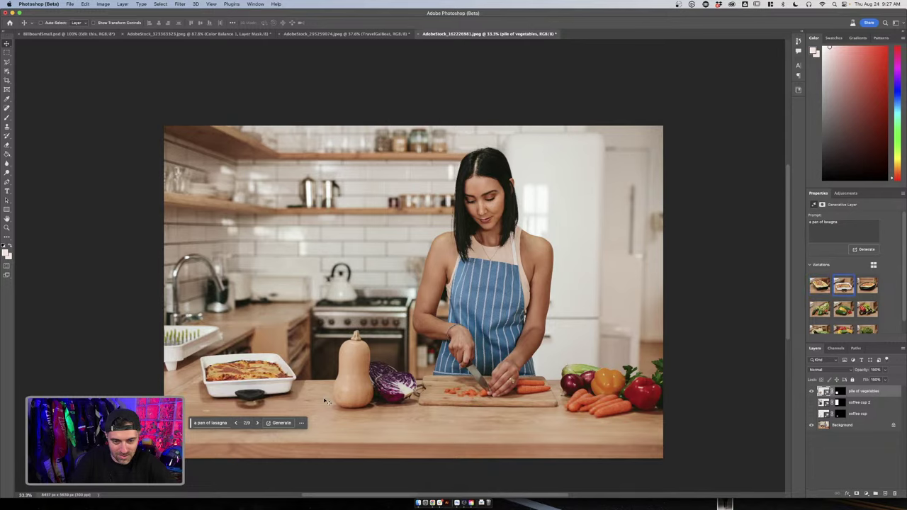
Compare the kitchen with and without the generated lasagna by toggling the pile of vegetables layer's visibility, leaving it shown
scroll(320, 402, "down", 2)
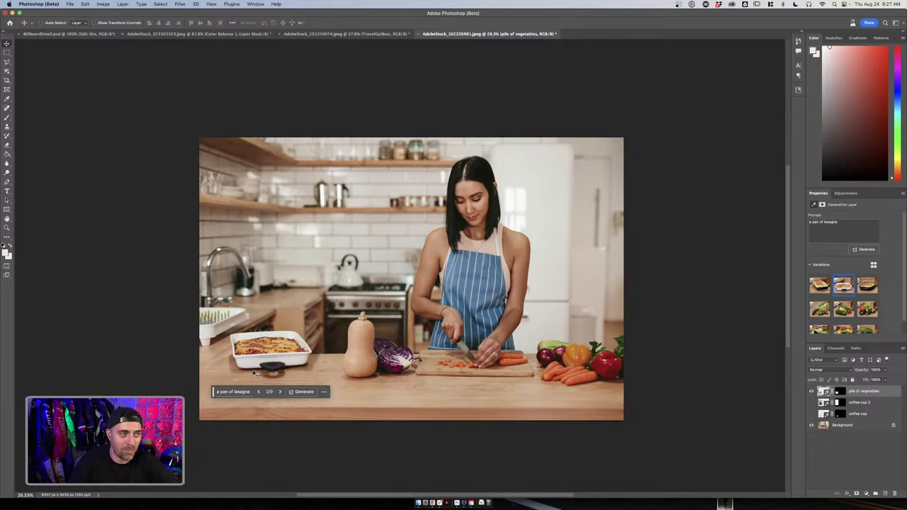
scroll(410, 358, "down", 2)
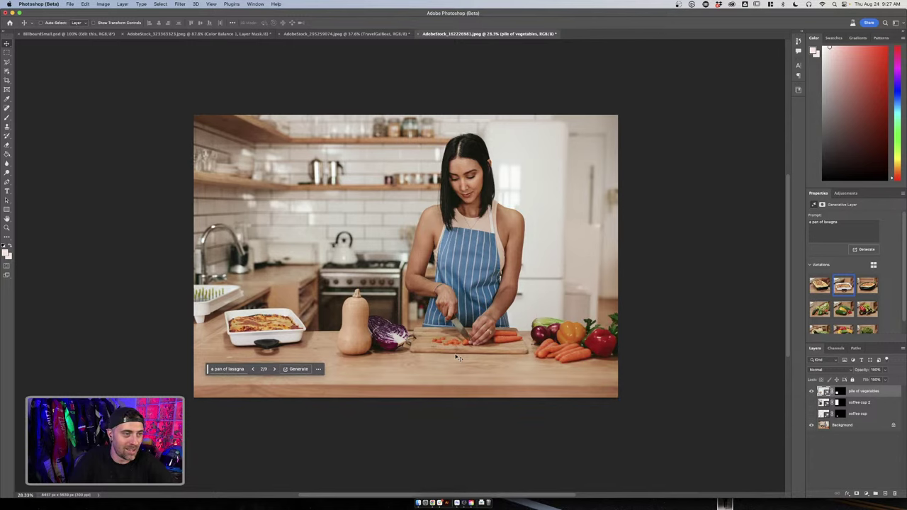
scroll(457, 357, "up", 3)
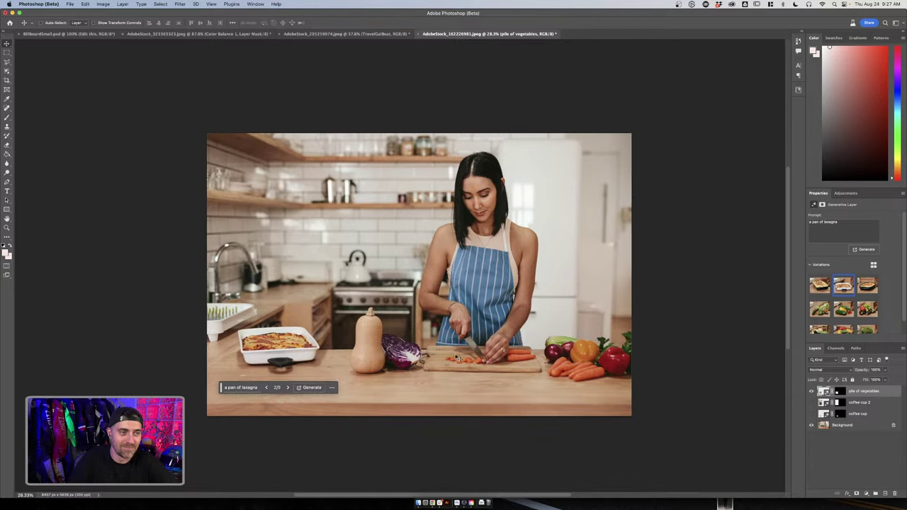
scroll(457, 358, "up", 5)
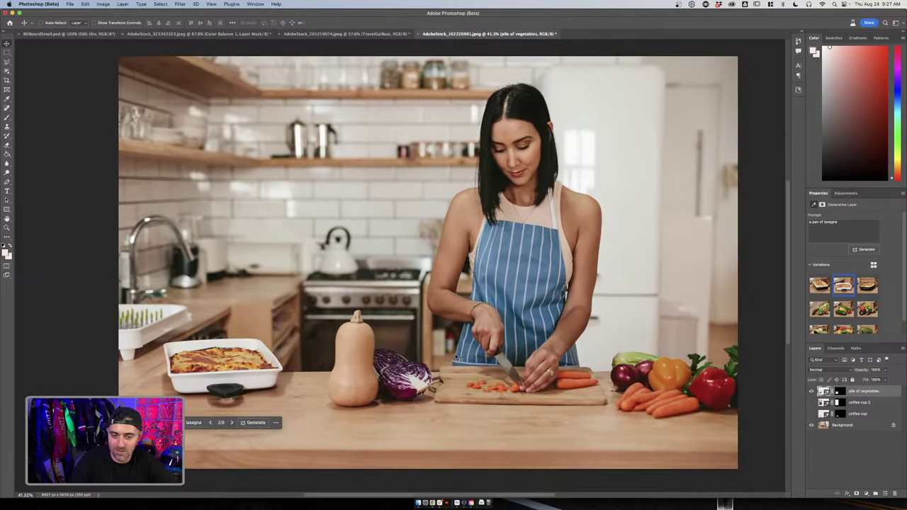
scroll(457, 356, "down", 2)
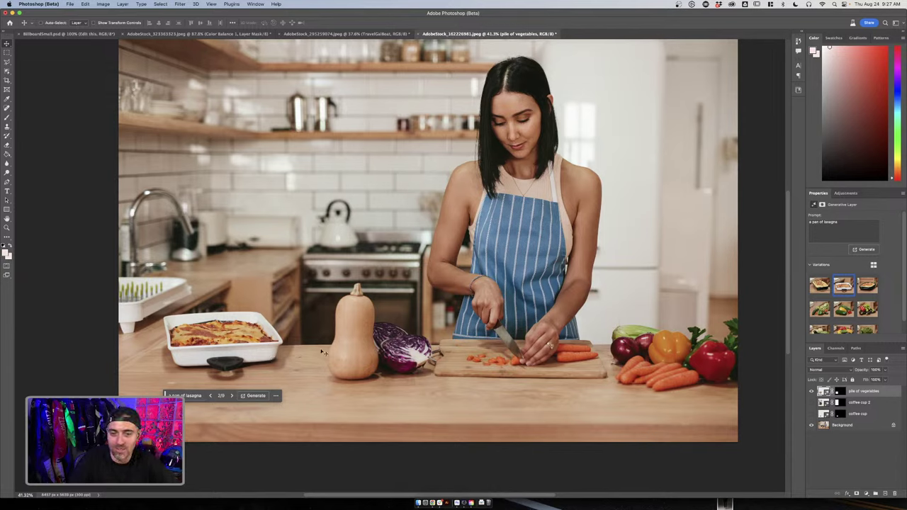
left_click(811, 391)
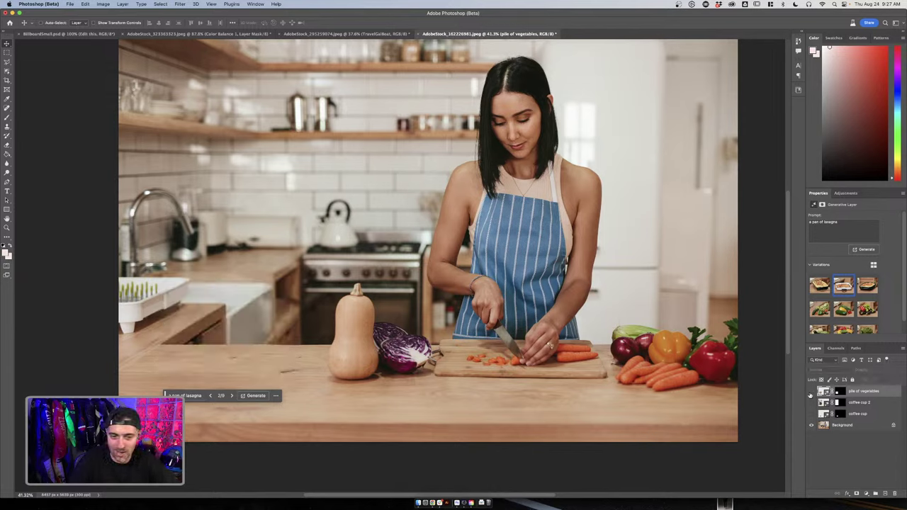
left_click(811, 392)
left_click(811, 392)
left_click(811, 392)
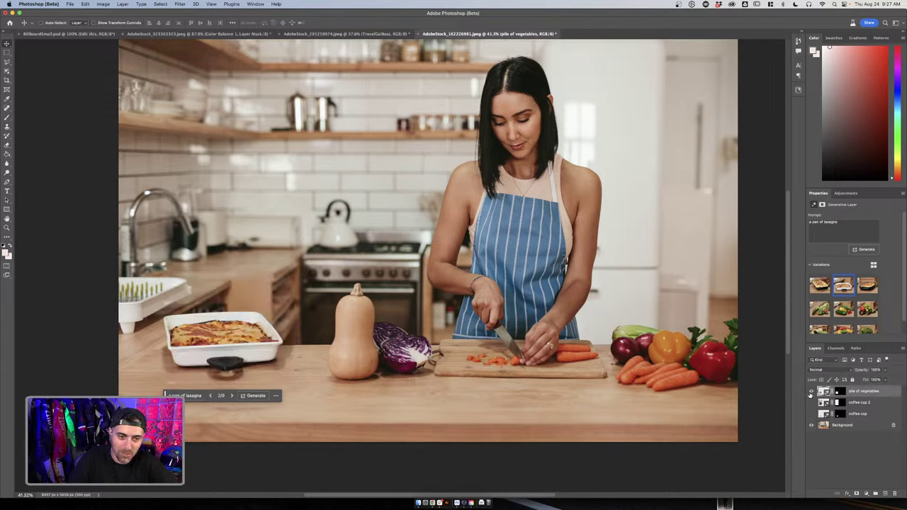
left_click(811, 391)
left_click(811, 392)
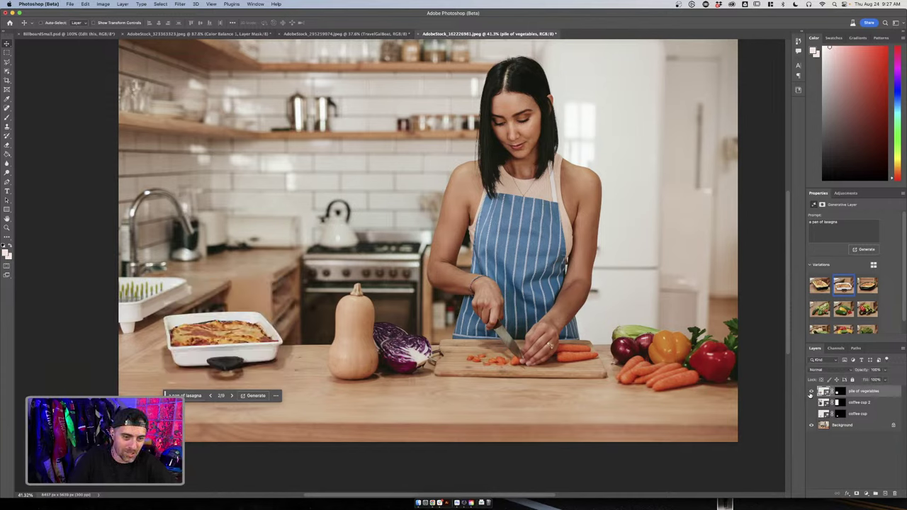
left_click(811, 392)
left_click(811, 392)
left_click(811, 392)
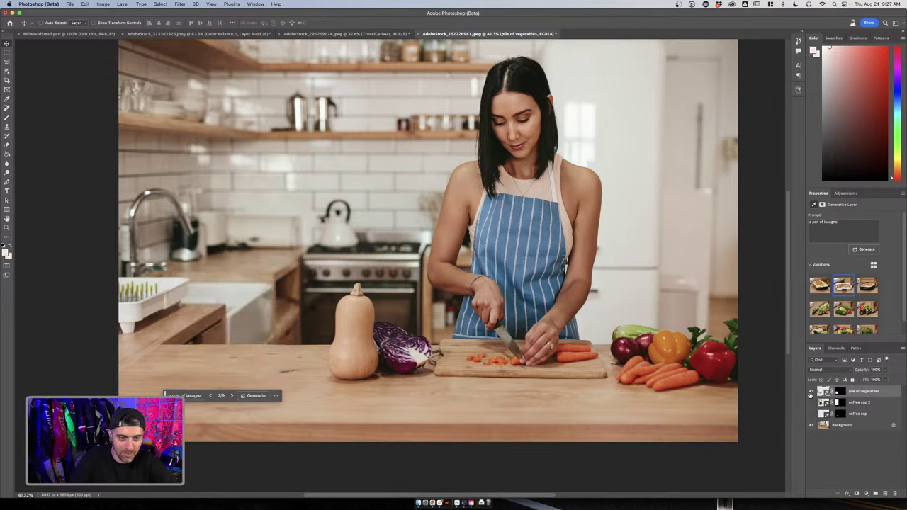
left_click(811, 391)
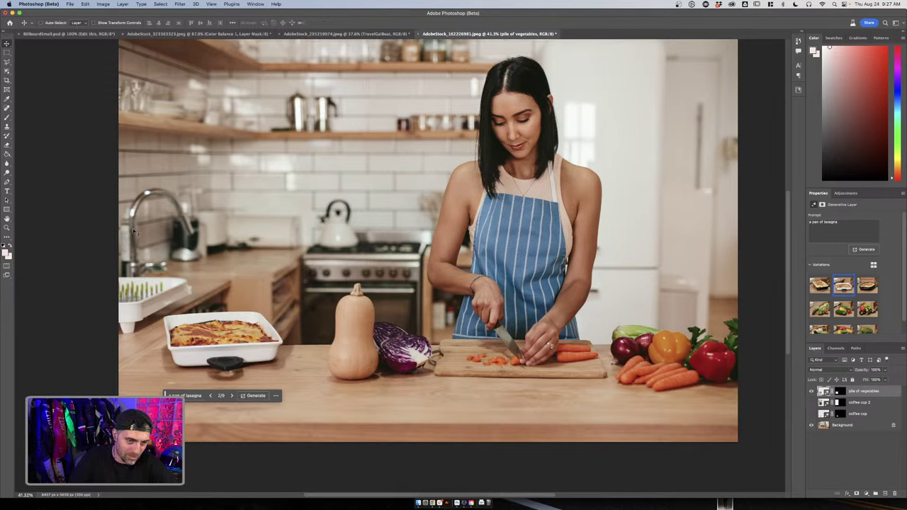
left_click(811, 392)
left_click(811, 391)
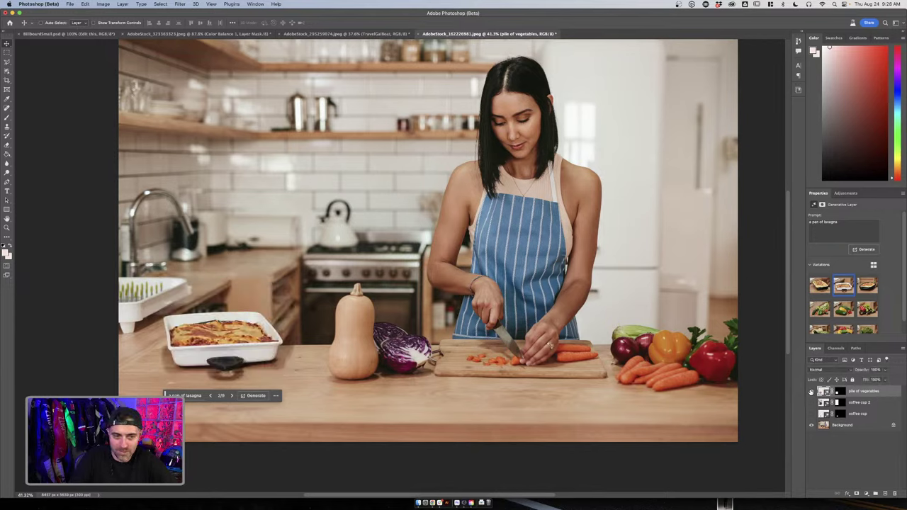
left_click(822, 426)
key("m")
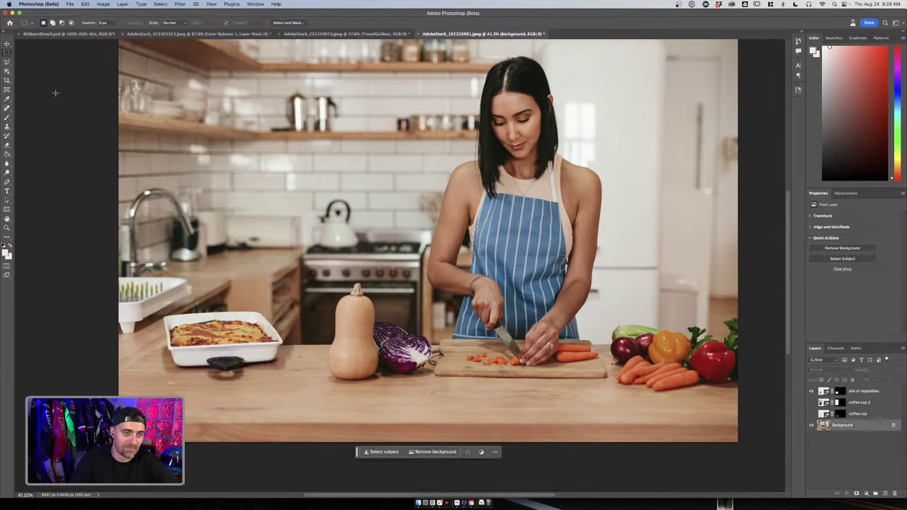
left_click_drag(128, 186, 210, 278)
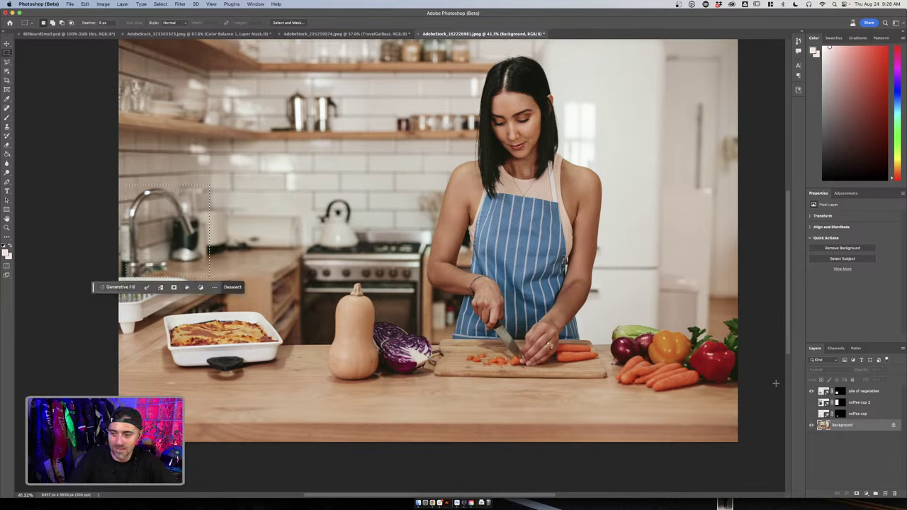
left_click(853, 393)
left_click(853, 425)
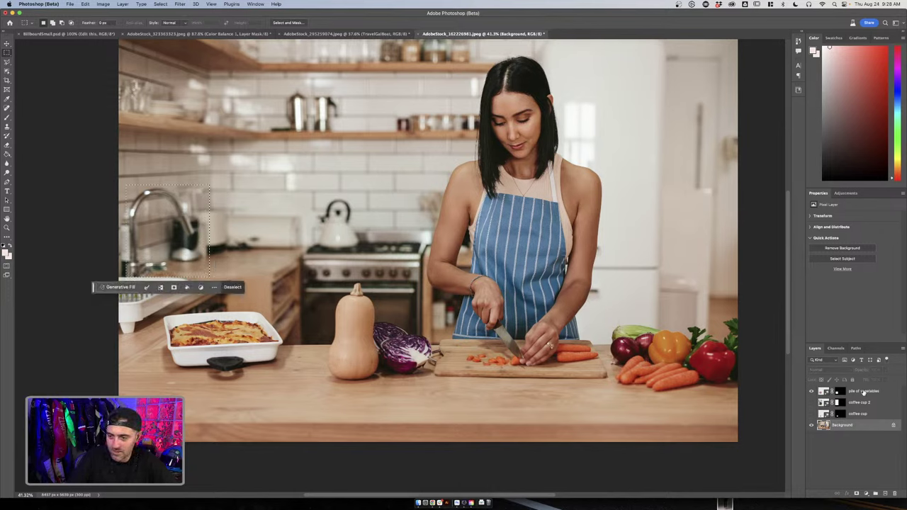
left_click(868, 464)
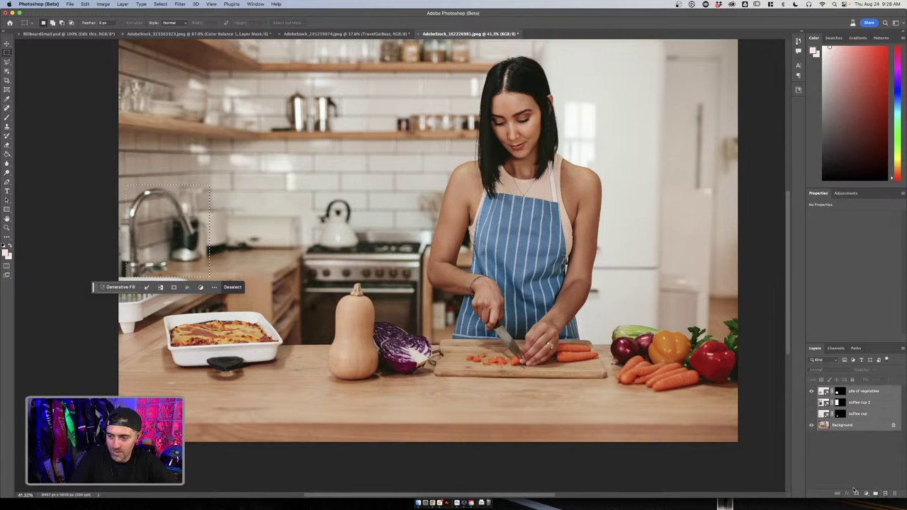
key("ctrl+d")
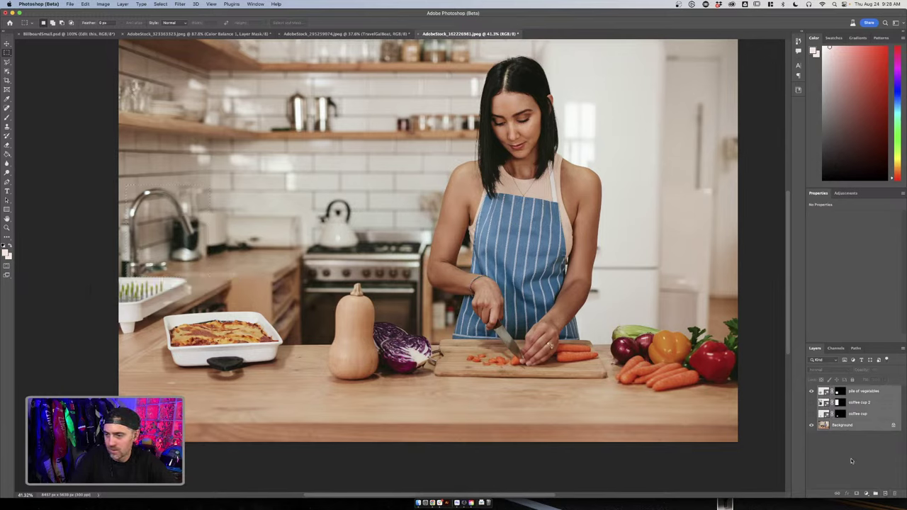
Unlock the Background layer, group it with the three generated layers, and duplicate the group
left_click(850, 426)
left_click(892, 426)
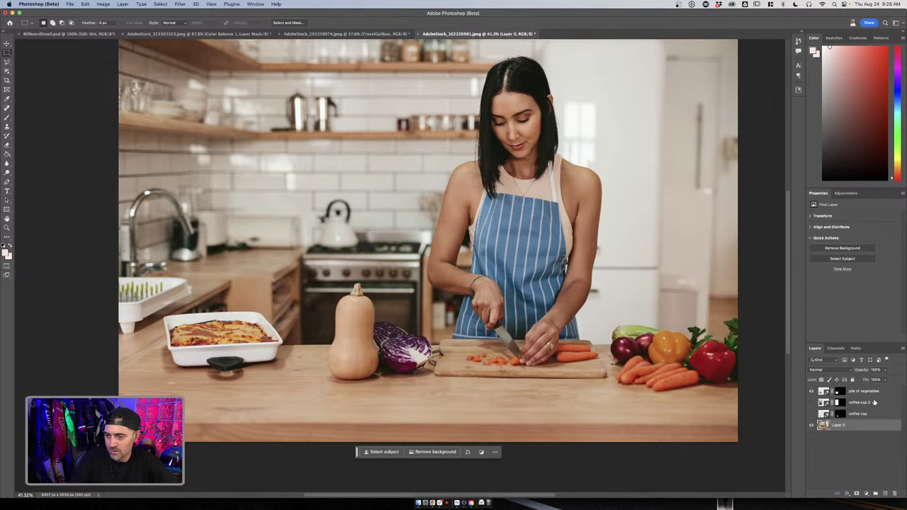
left_click(873, 392, "shift")
left_click(875, 493)
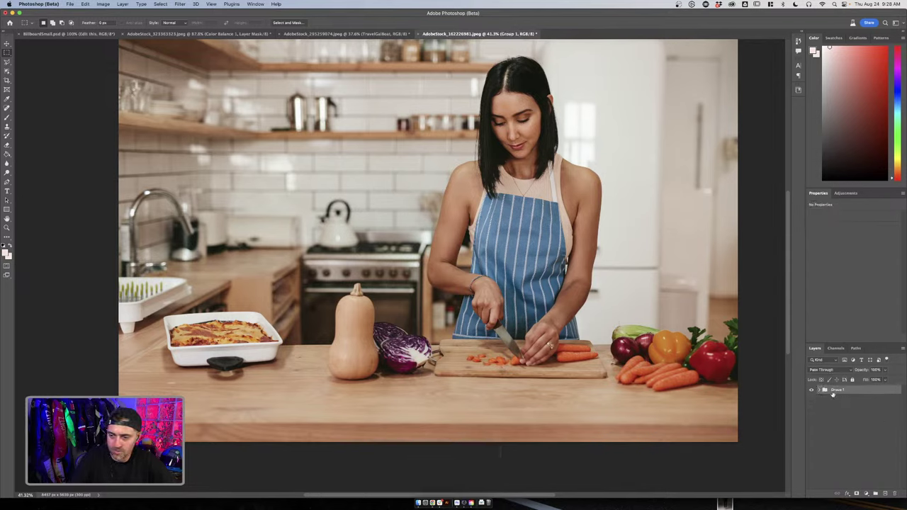
key("super+j")
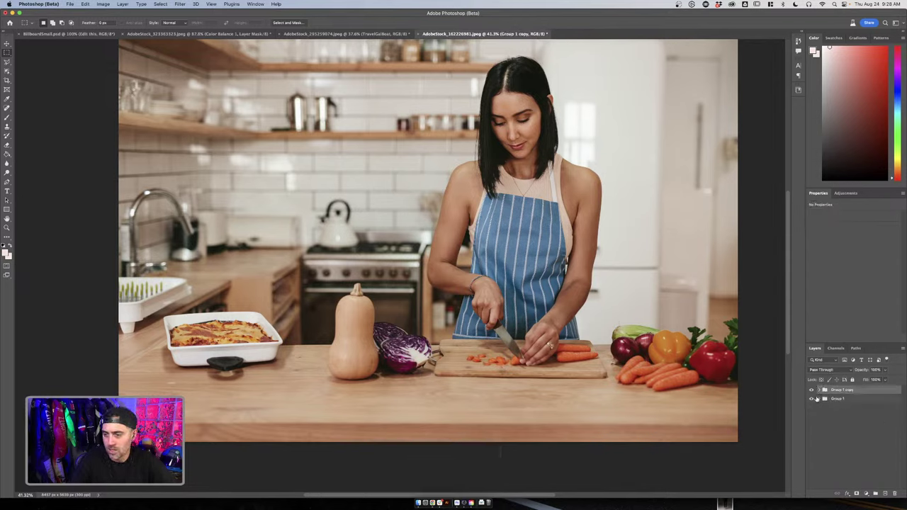
Hide the original group and merge the four layers inside the duplicated group into a single layer
left_click(820, 390)
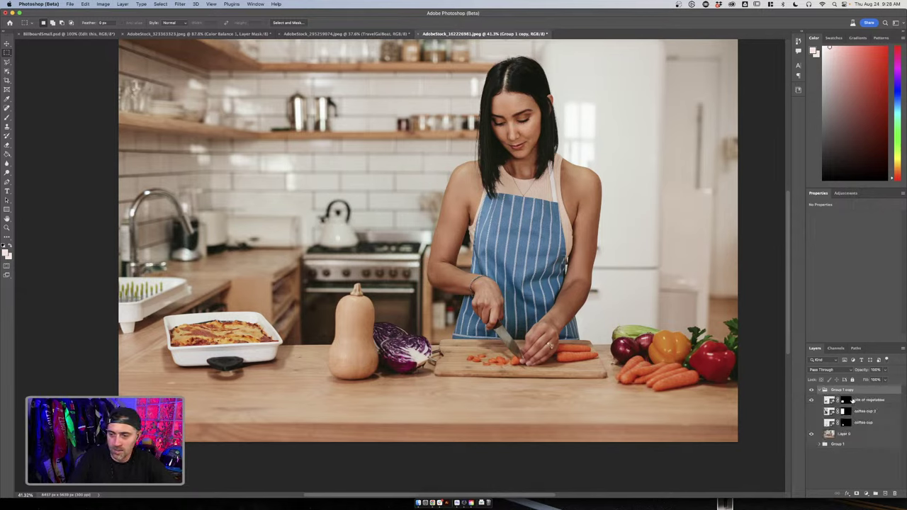
left_click(868, 402)
left_click(868, 423, "shift")
left_click(866, 435, "shift")
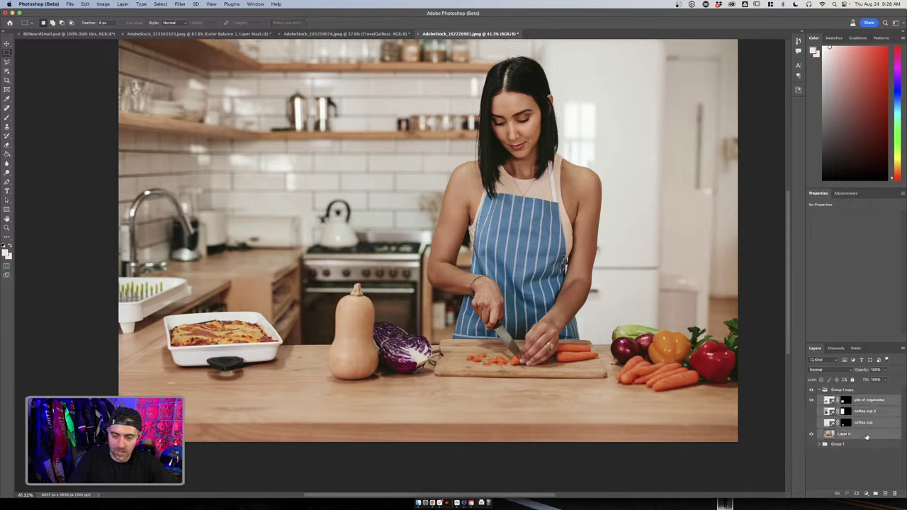
key("super+e")
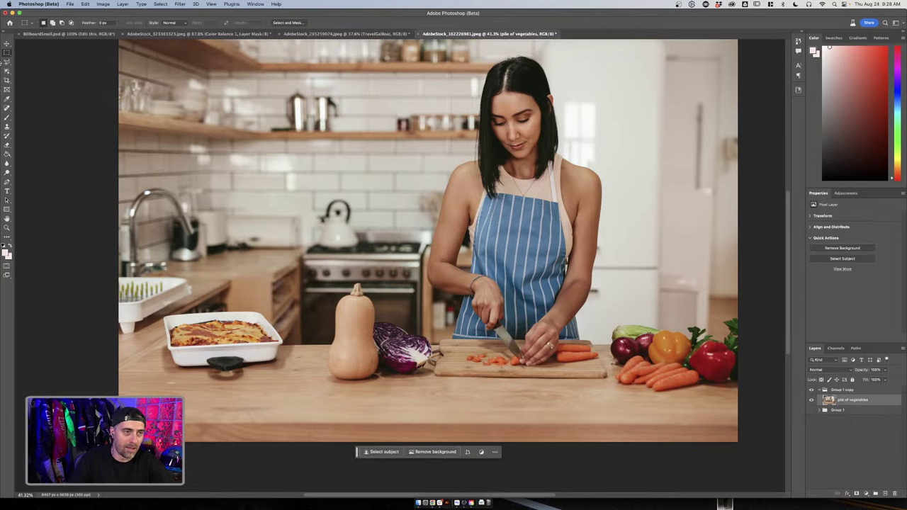
Remove the sink faucet by running Generative Fill with an empty prompt on a rectangular selection around it
left_click_drag(121, 174, 199, 276)
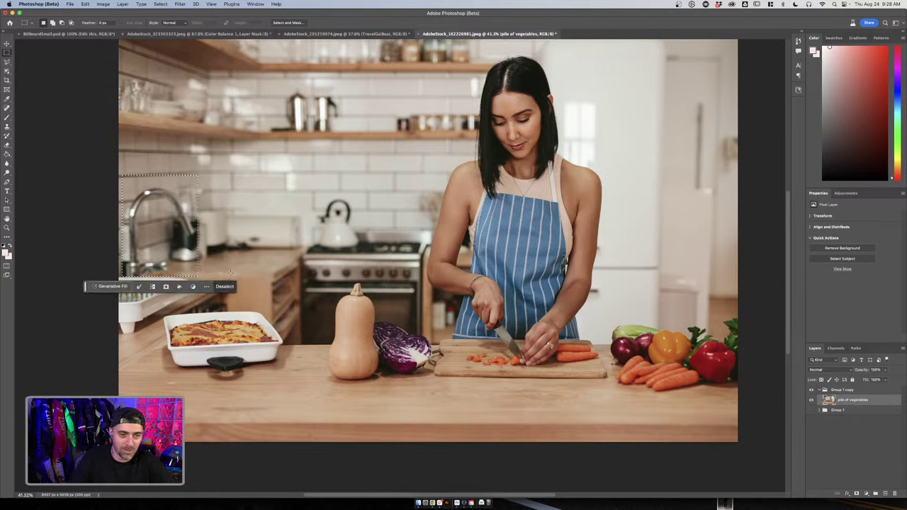
left_click(109, 286)
left_click(221, 287)
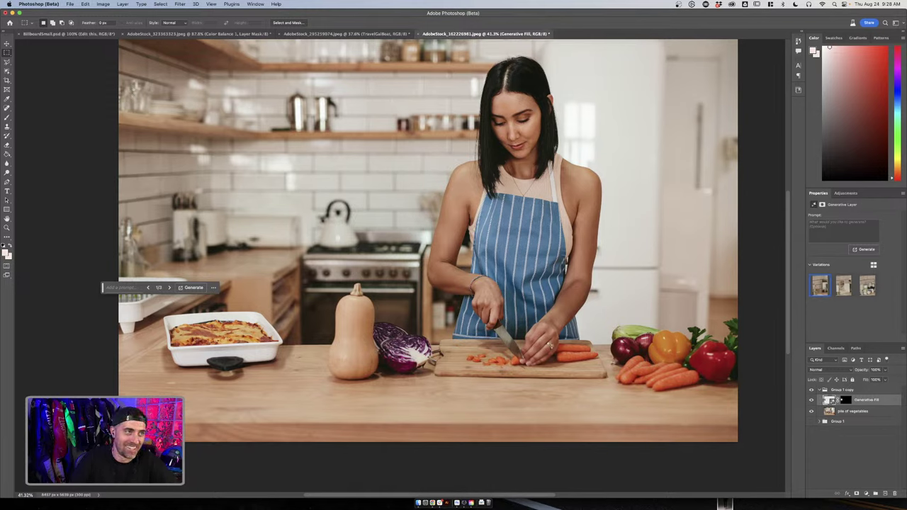
Add the headline text "ANIKA'S LASAGNA" over the kitchen shelves beside the woman
scroll(338, 249, "down", 3)
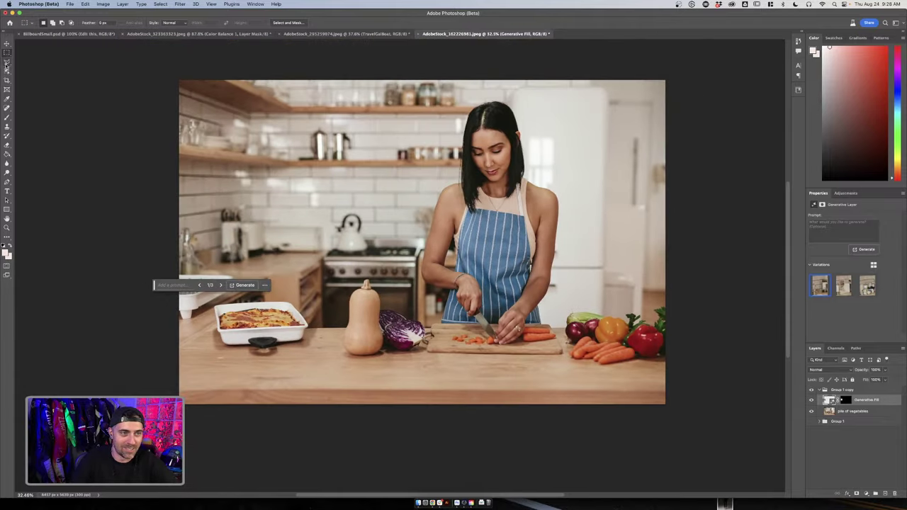
left_click(7, 191)
left_click(367, 153)
type("AN")
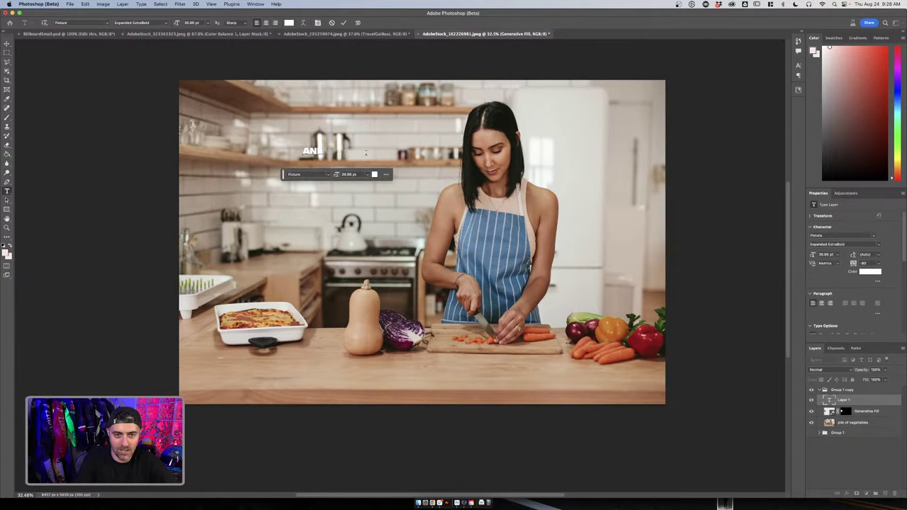
type("KA'S L")
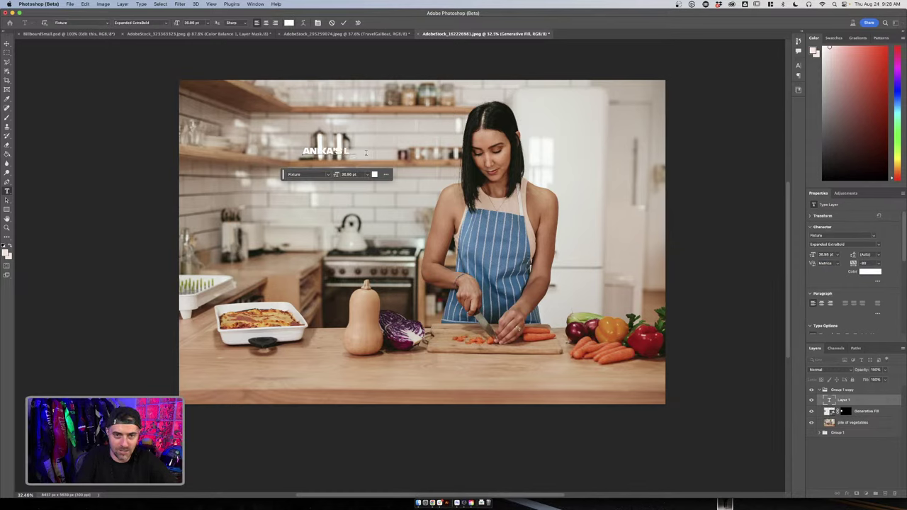
type("ASAGNA")
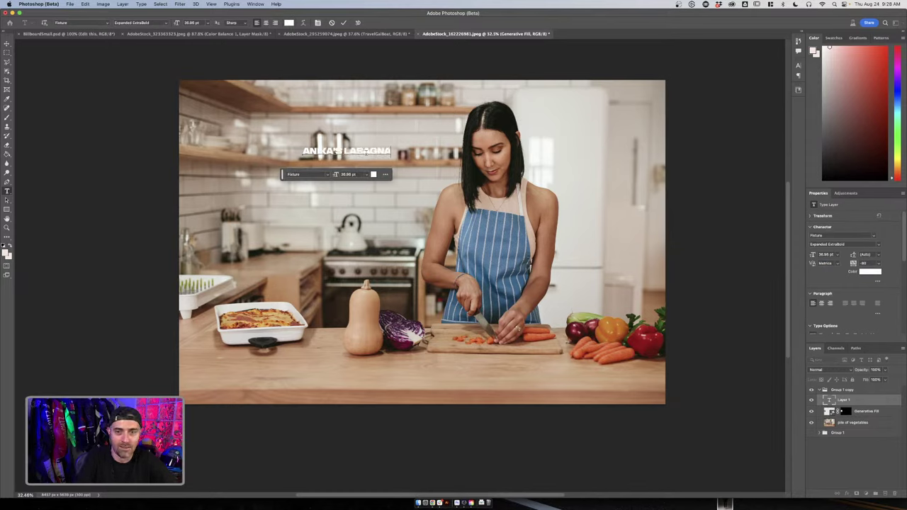
Change the font of the entire headline to Comic Papyrus
key("super+a")
left_click(91, 21)
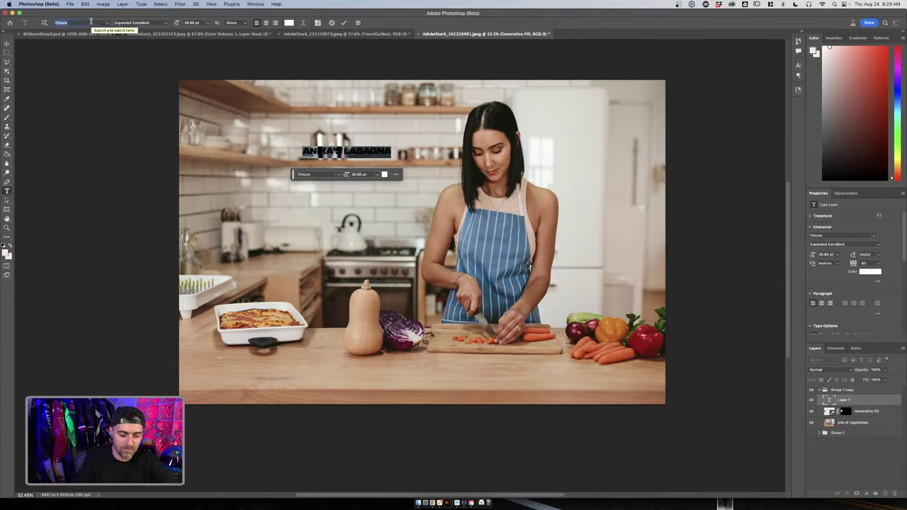
type("comic")
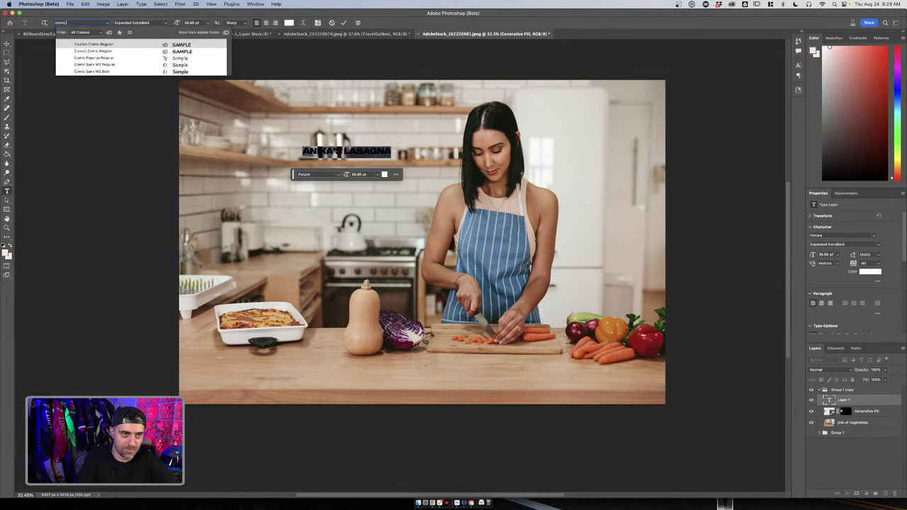
key("Down")
key("Down")
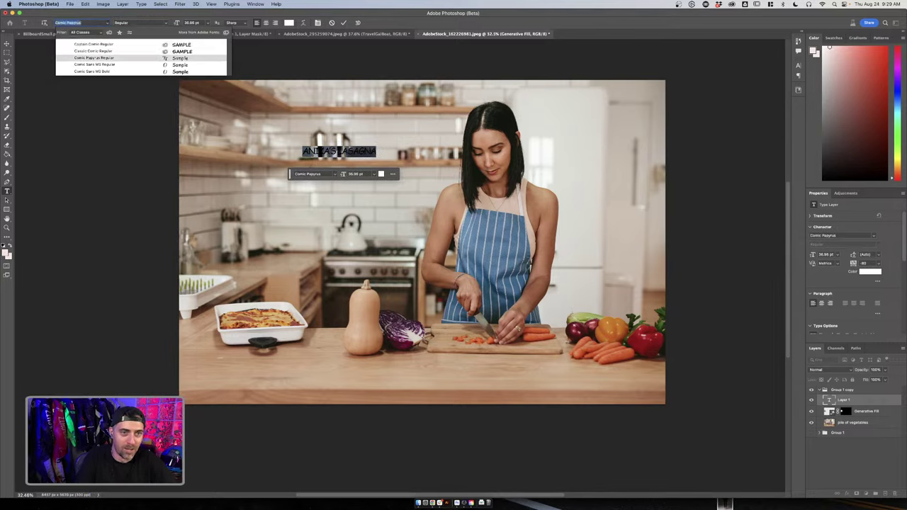
key("Return")
key("Escape")
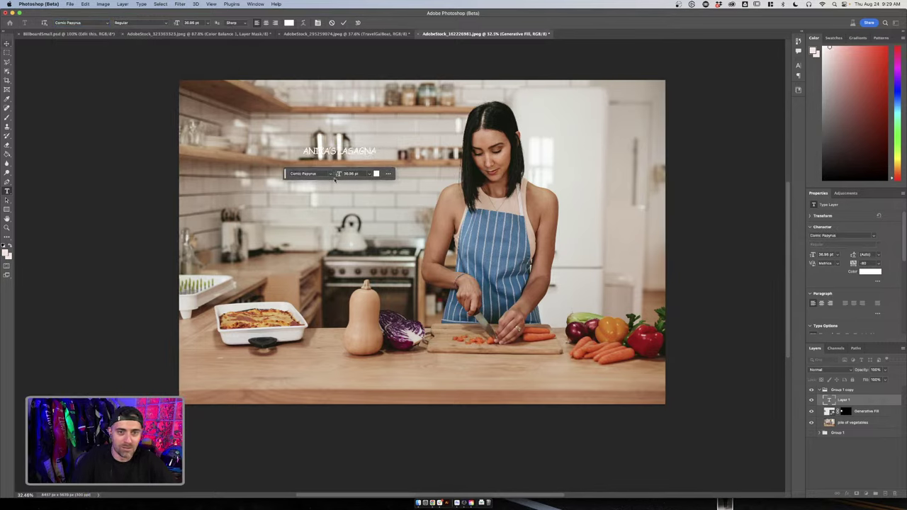
Enlarge the headline to about 99 pt and place it on the tiled wall above the lasagna and stove
key("v")
key("super+t")
left_click_drag(376, 158, 502, 175)
left_click_drag(428, 175, 333, 218)
key("Return")
Start cropping the kitchen image
key("c")
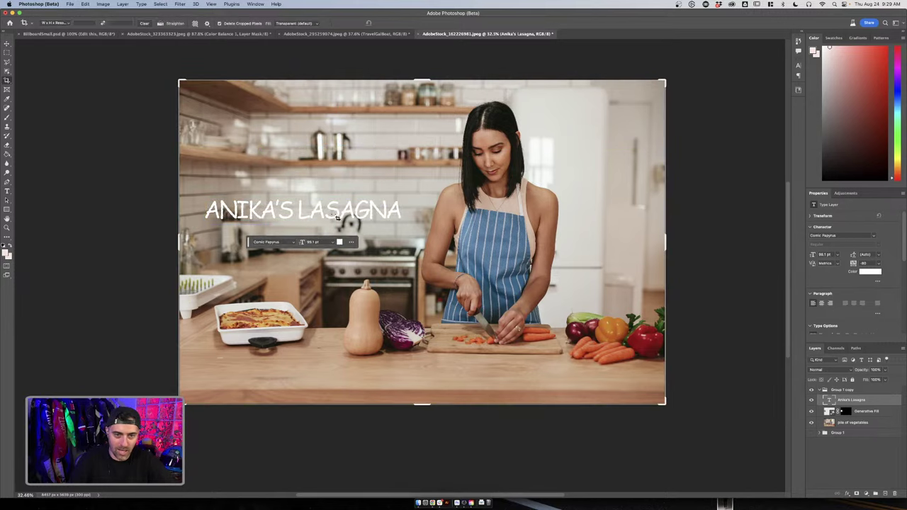
Recolor the "Anika's Lasagna" title text bright red
key("t")
triple_click(338, 218)
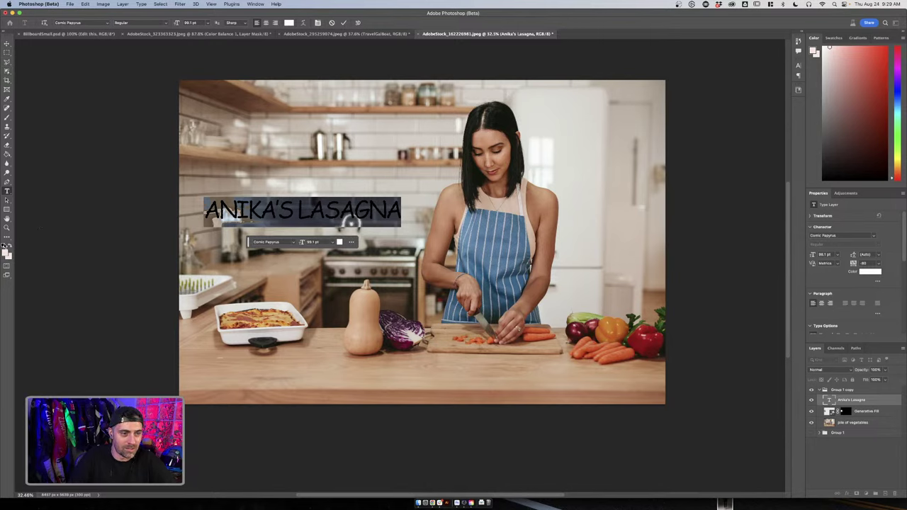
left_click(9, 246)
left_click(288, 22)
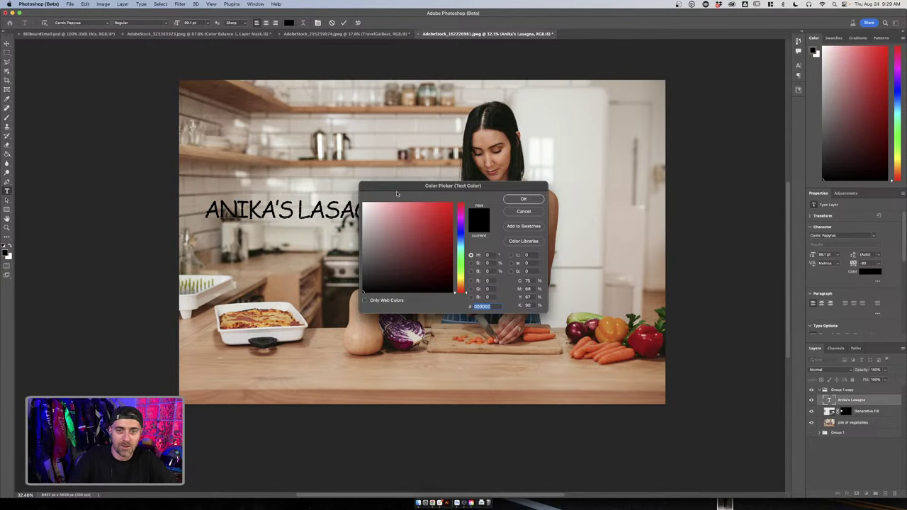
left_click_drag(433, 233, 453, 203)
left_click(512, 199)
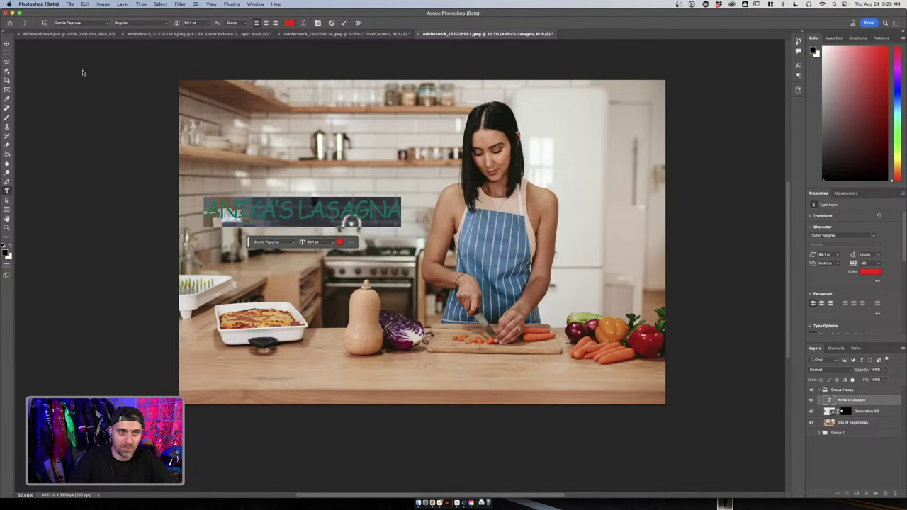
left_click(6, 43)
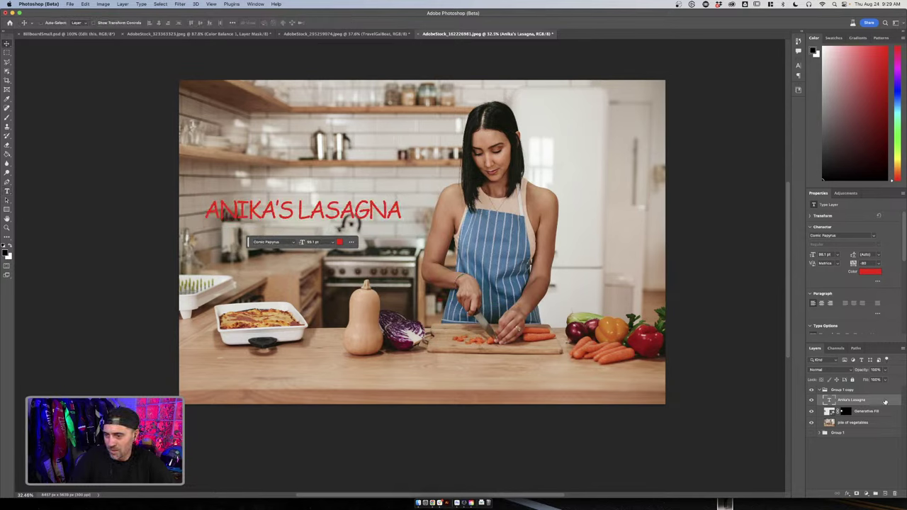
Add Bevel & Emboss with increased depth and softening to the title layer, plus Inner Shadow and Satin effects
double_click(885, 402)
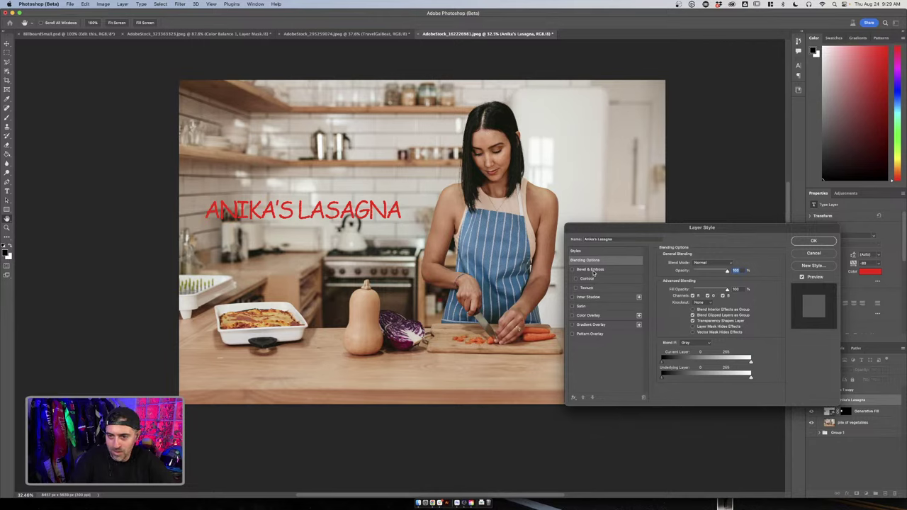
left_click(592, 270)
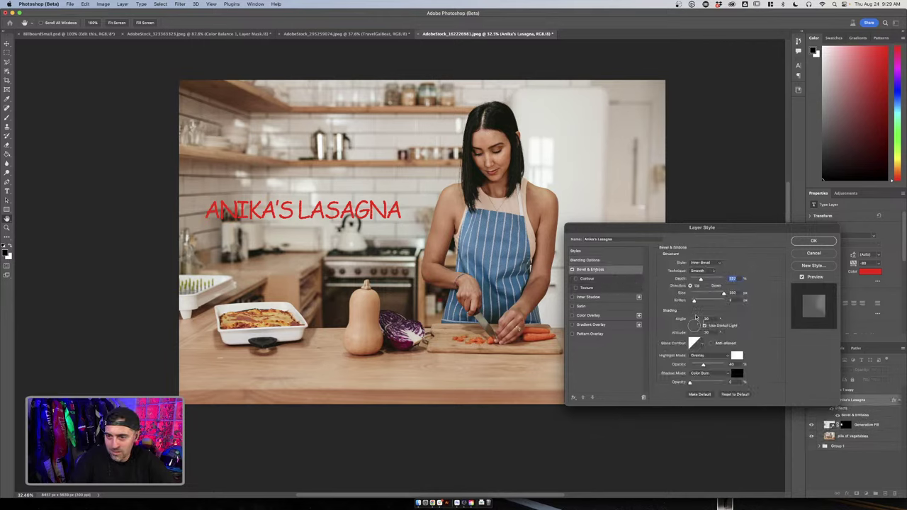
left_click_drag(695, 301, 706, 279)
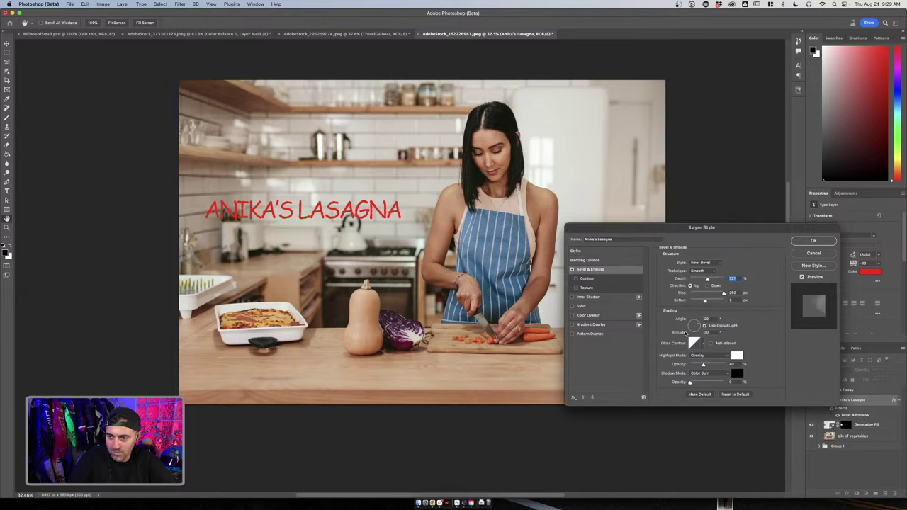
left_click(587, 297)
left_click(581, 307)
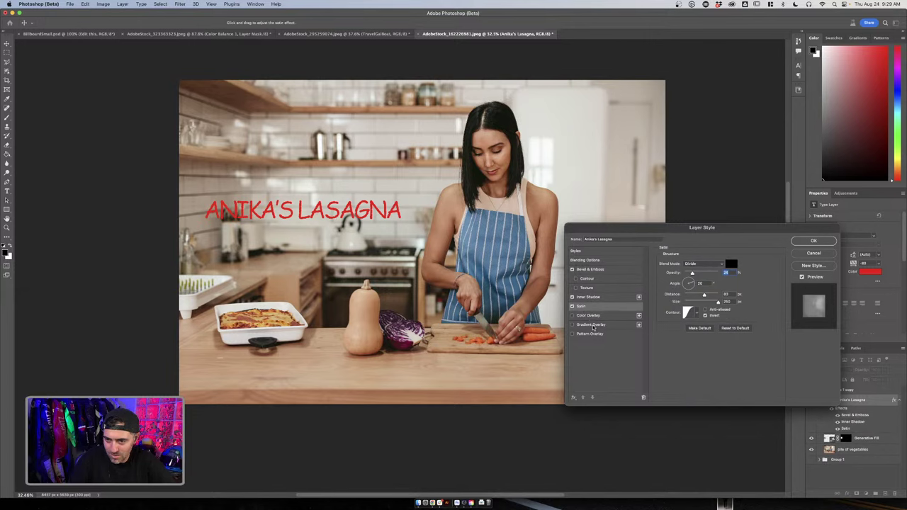
Add a Pattern Overlay to the title using the yellow pattern from the Trees group, and apply the layer style
left_click(599, 335)
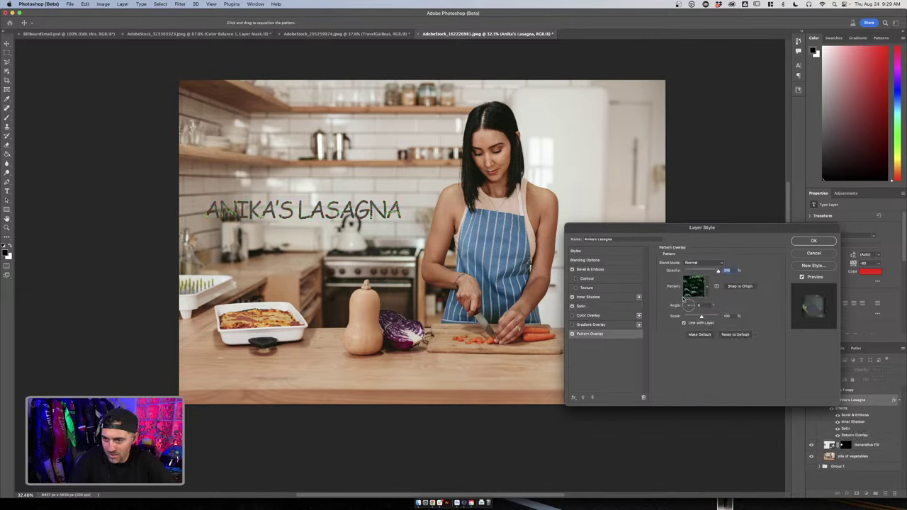
left_click(709, 286)
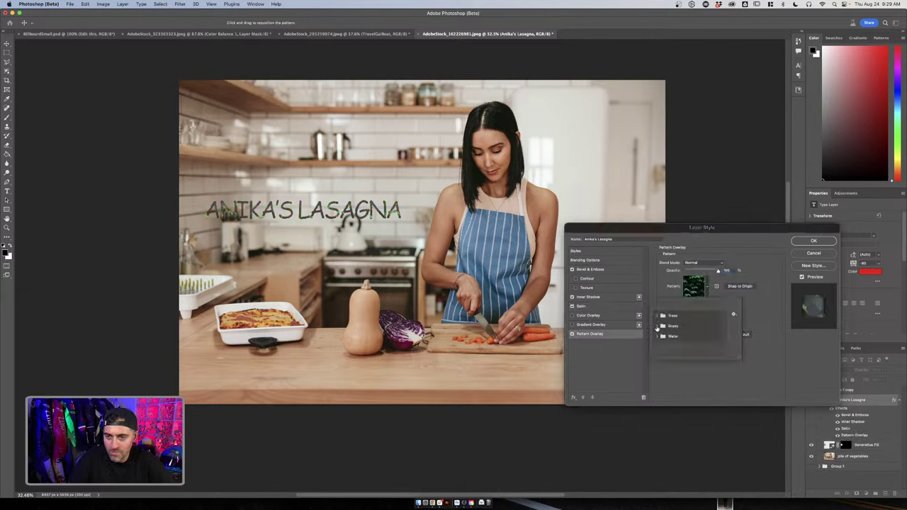
left_click(657, 316)
left_click(698, 330)
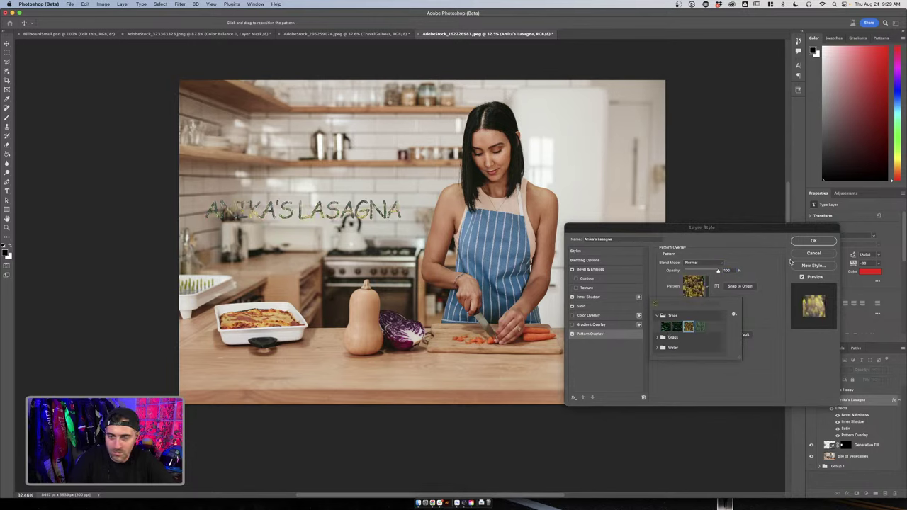
left_click(813, 241)
left_click(814, 241)
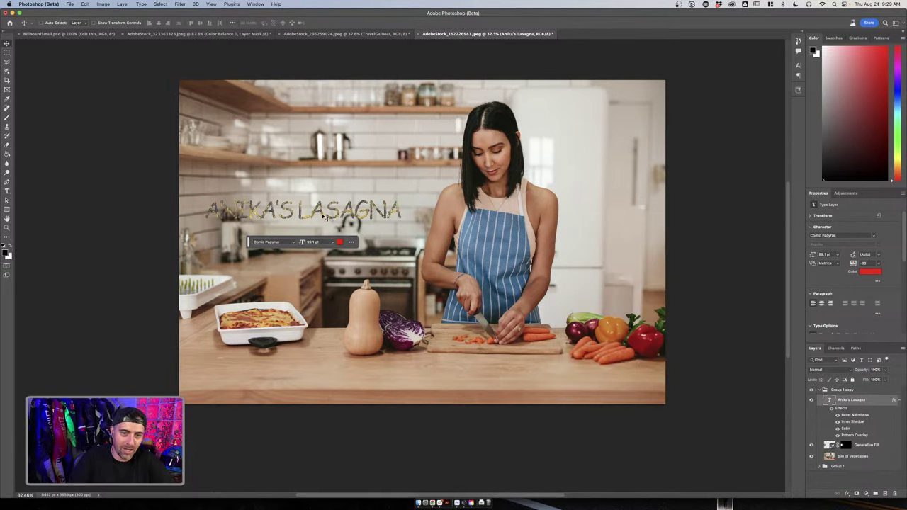
double_click(369, 209)
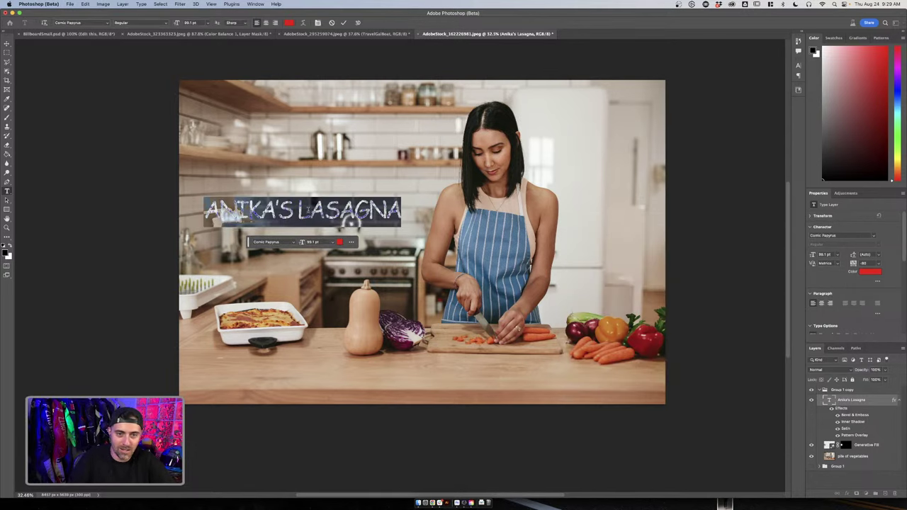
right_click(882, 405)
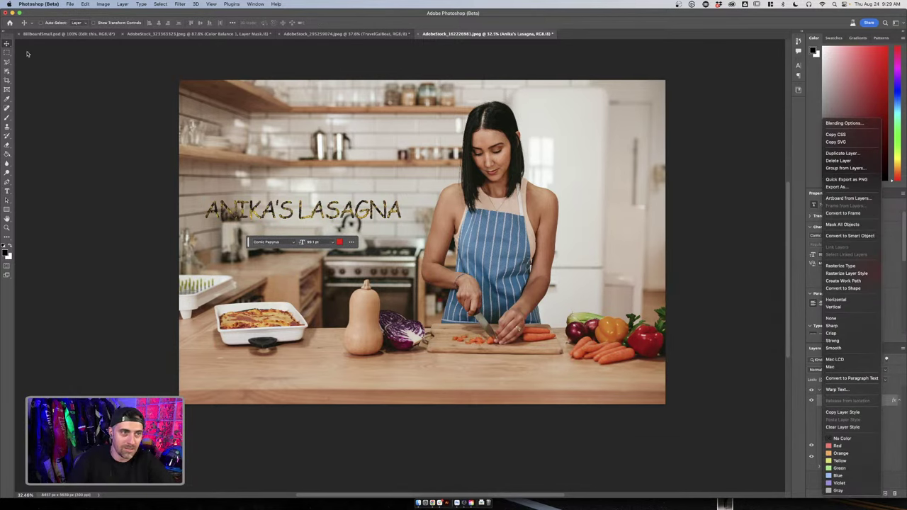
key("Escape")
key("z")
left_click_drag(323, 236, 328, 167)
key("super+0")
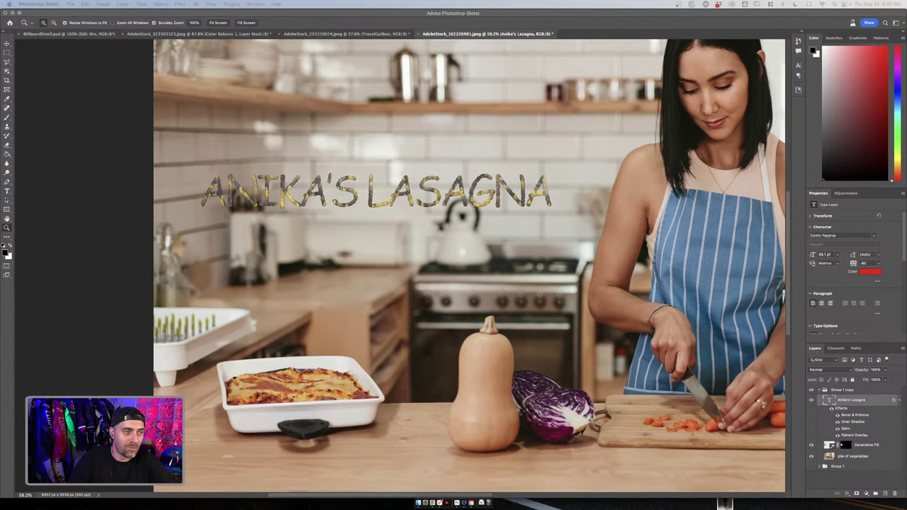
Switch to Adobe Express in Chrome and generate a text effect from the home page with the prompt "Lasagna"
left_click(432, 502)
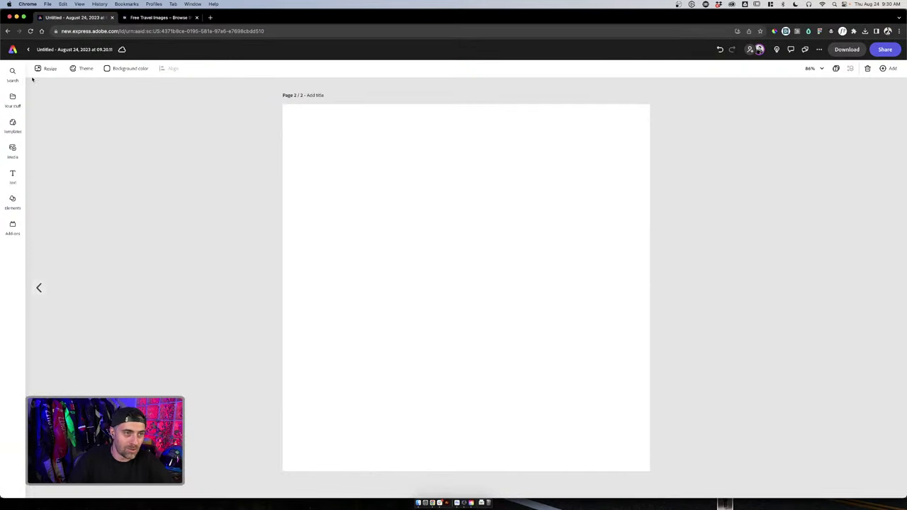
left_click(29, 49)
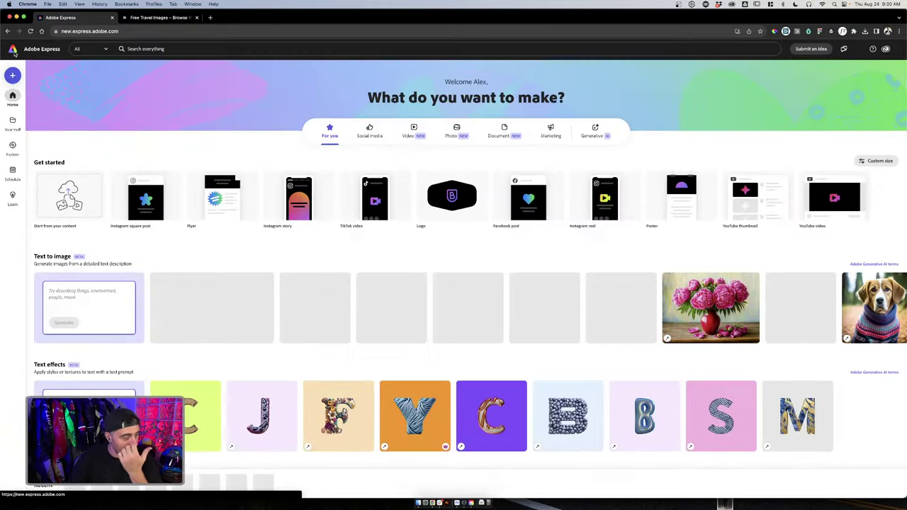
scroll(212, 237, "down", 4)
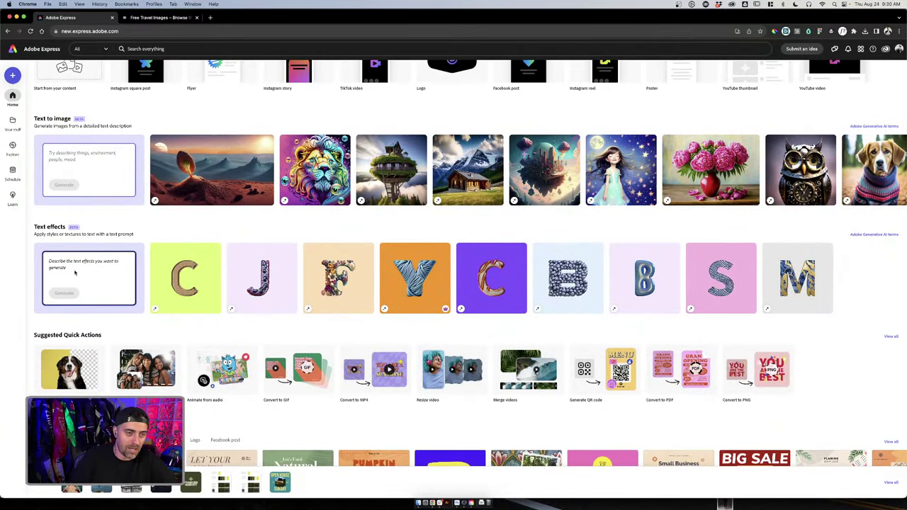
left_click(74, 272)
type("Lasagna")
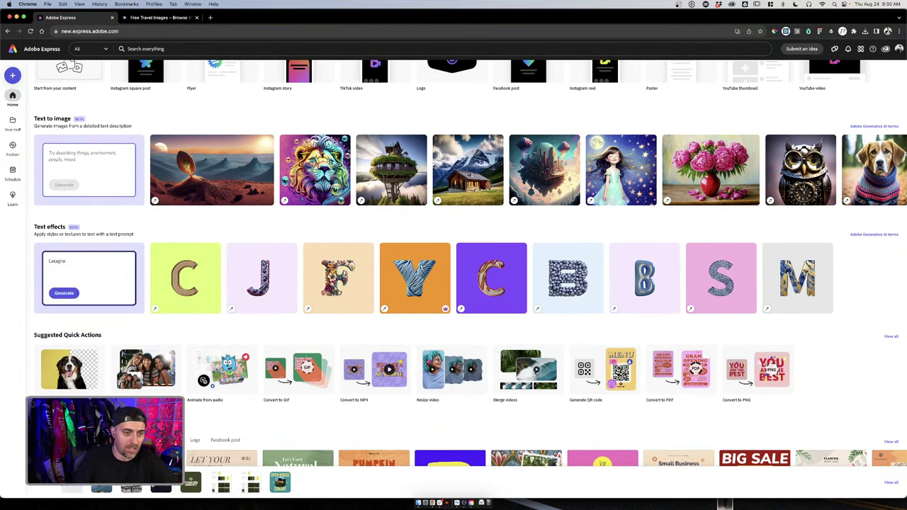
left_click(65, 293)
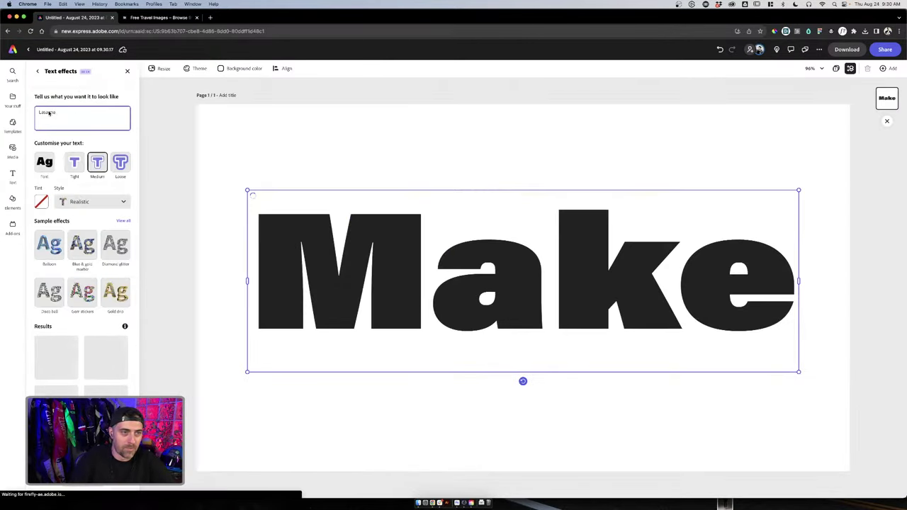
Replace the placeholder word on the page with "Anika's Lasagna"
double_click(406, 253)
type("Ani")
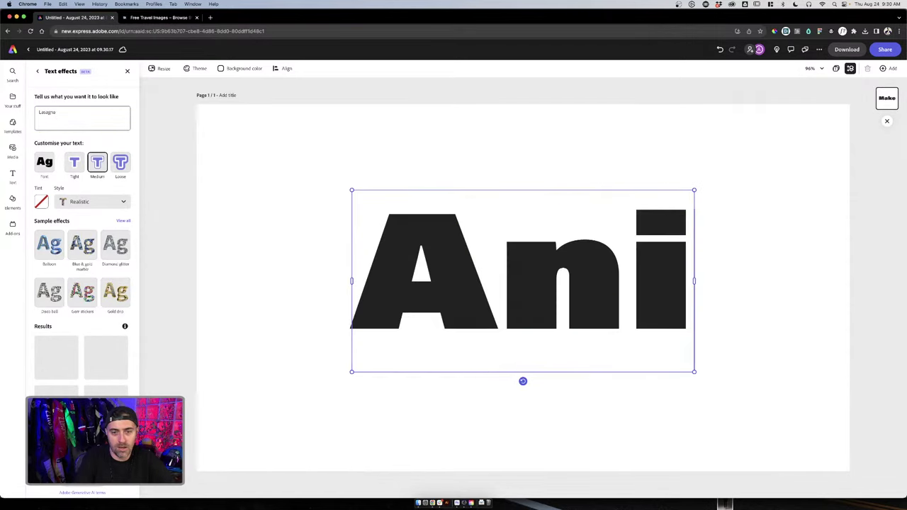
type("ka's Lasagna")
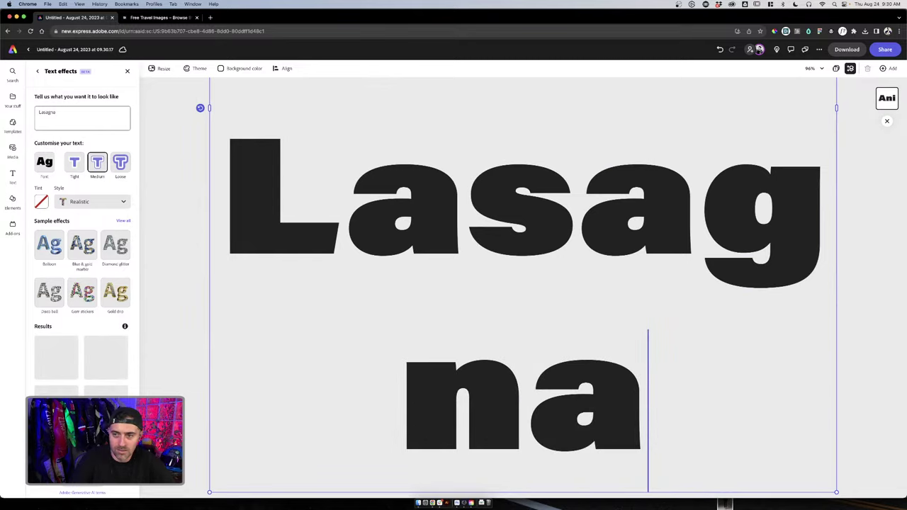
Resize the lettering so it fits on one line and spans nearly the full page width
scroll(452, 238, "down", 5)
key("super+a")
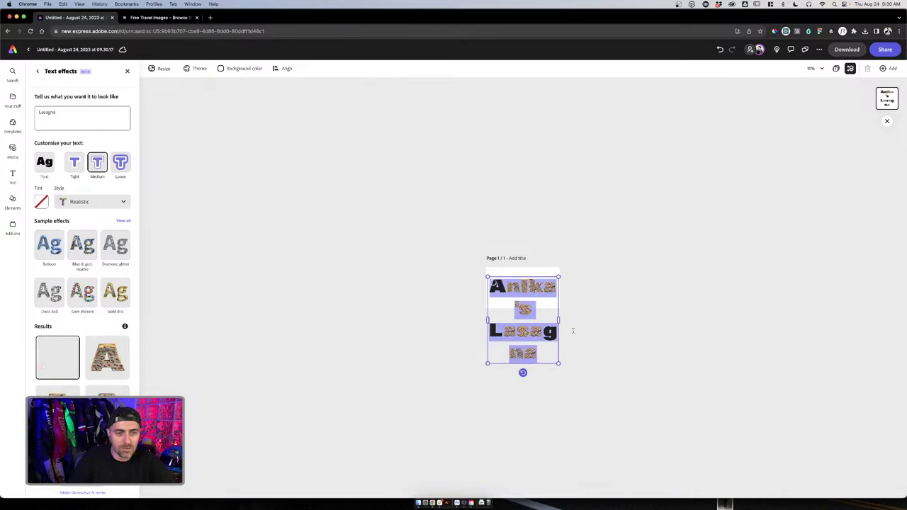
left_click_drag(559, 362, 546, 288)
key("super+0")
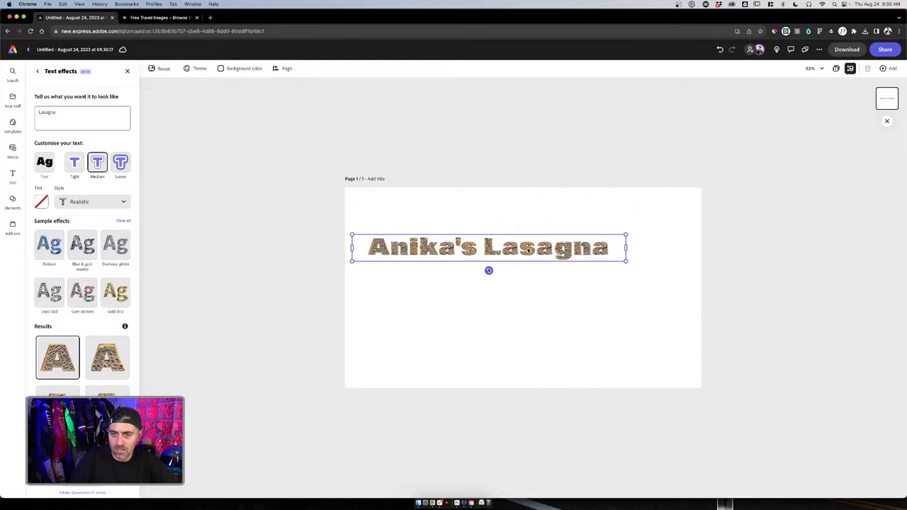
left_click(480, 244)
left_click_drag(626, 261, 691, 283)
scroll(467, 237, "up", 5)
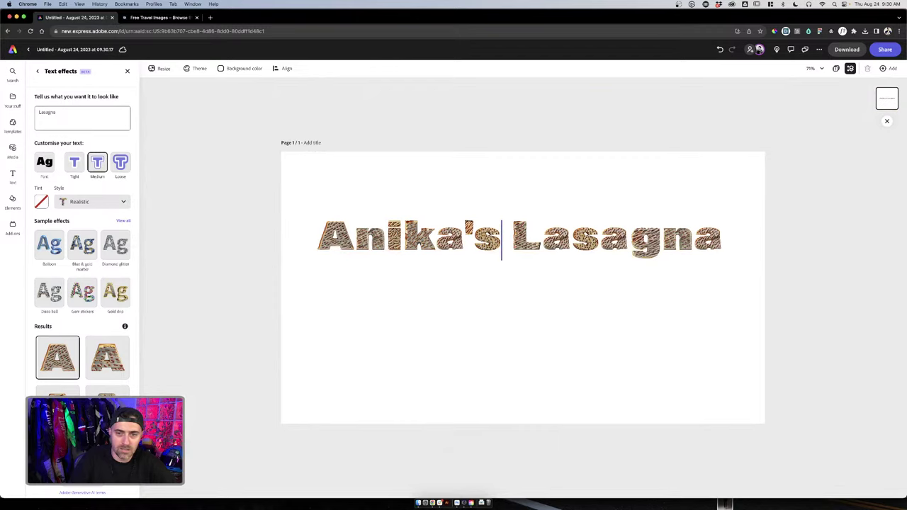
scroll(522, 285, "up", 3)
Select the whole title and set its text effect style to Embellished
left_click(630, 243)
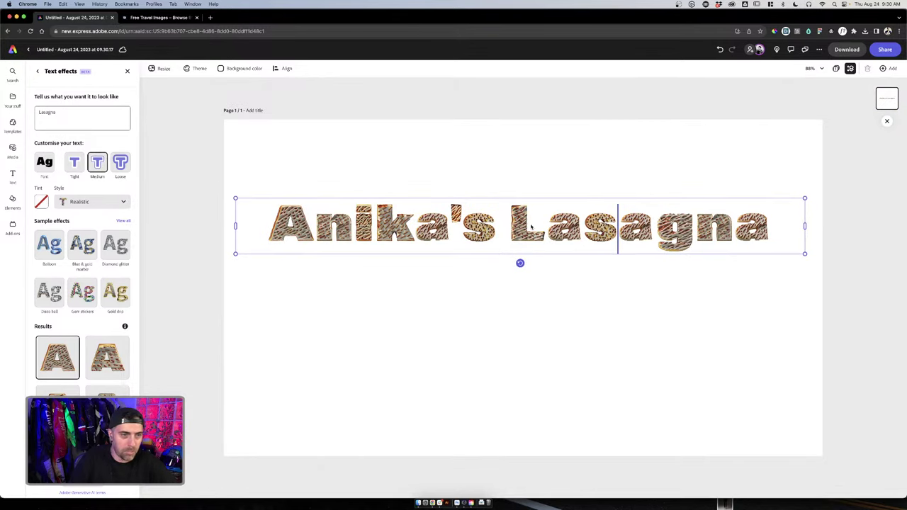
key("super+a")
left_click(92, 201)
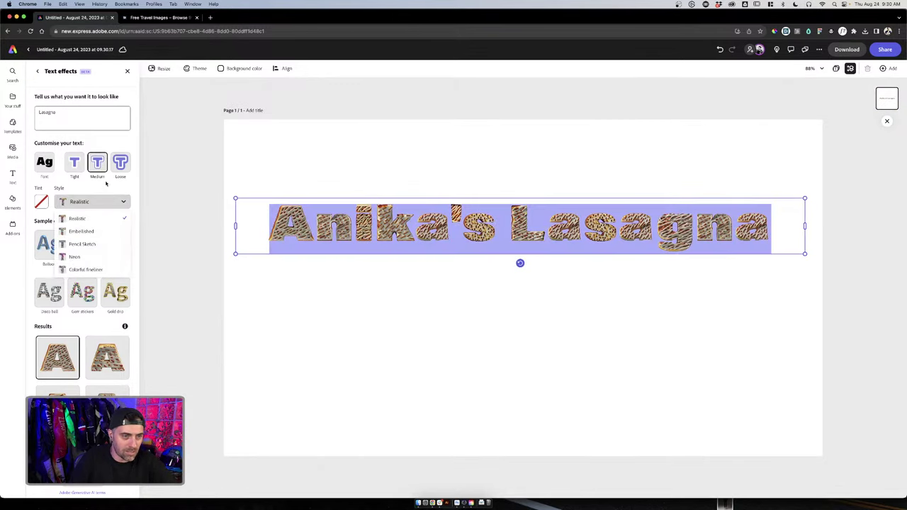
left_click(81, 230)
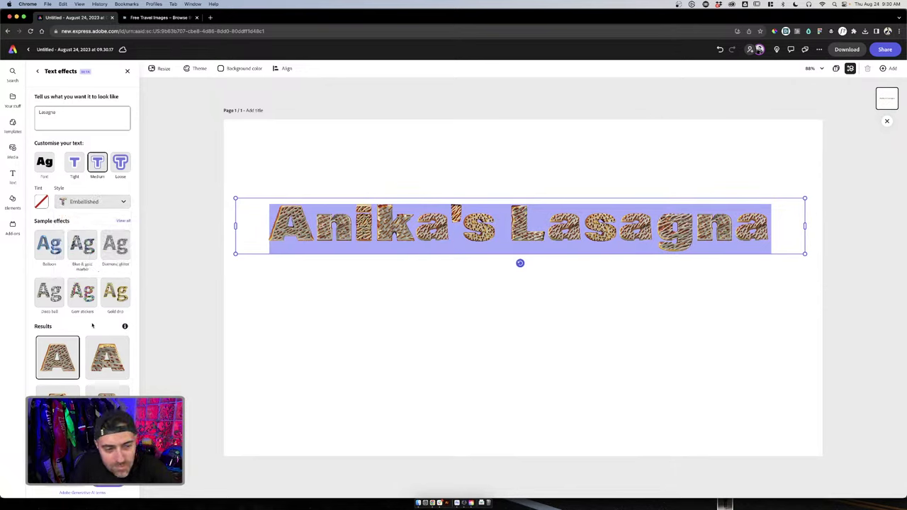
Replace the text effect prompt with "RED Pasta sauce" and generate new results for the title
left_click_drag(73, 119, 15, 115)
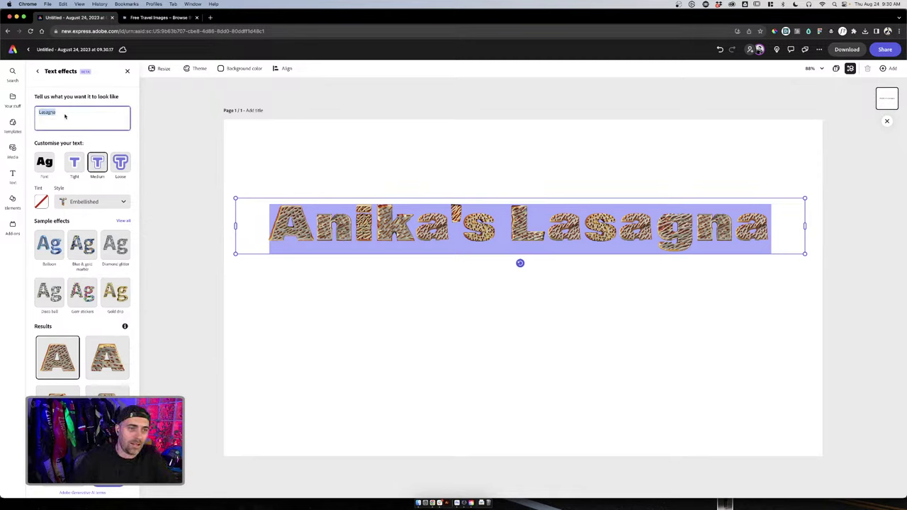
key("BackSpace")
mouse_move(12, 98)
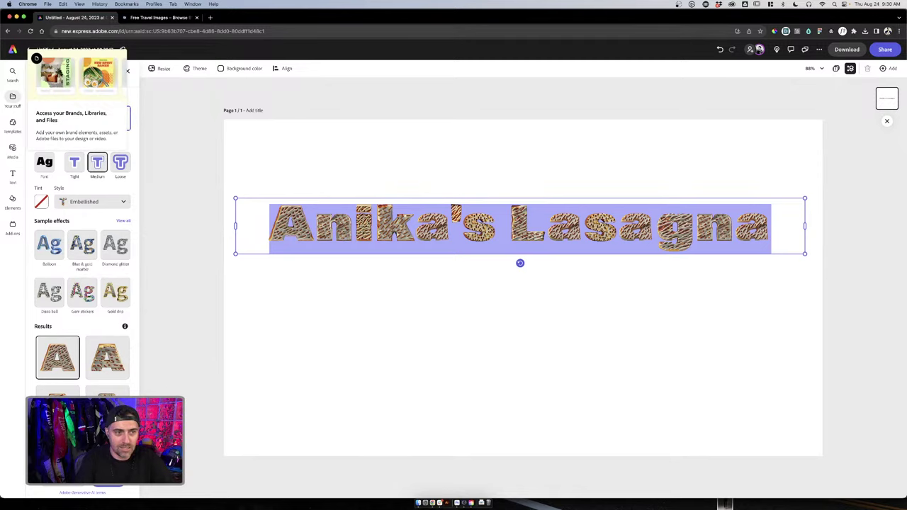
type("Pasta")
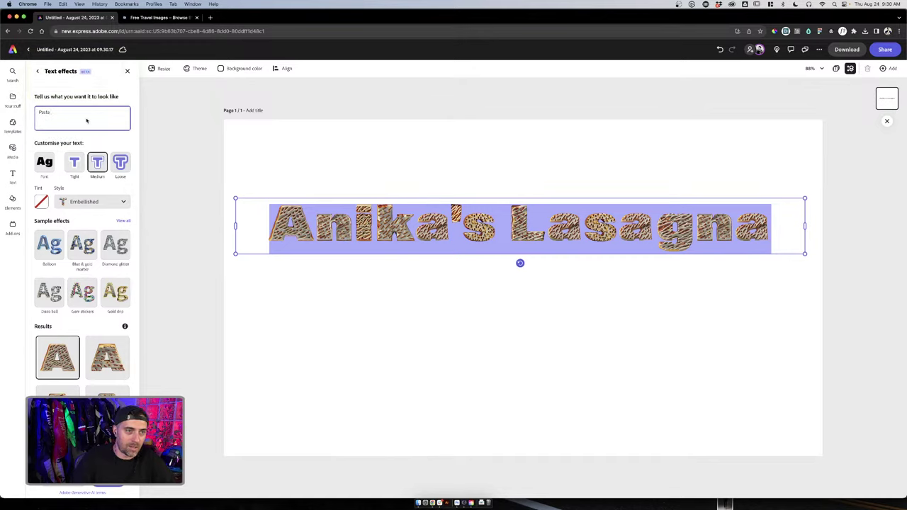
type(" sauce")
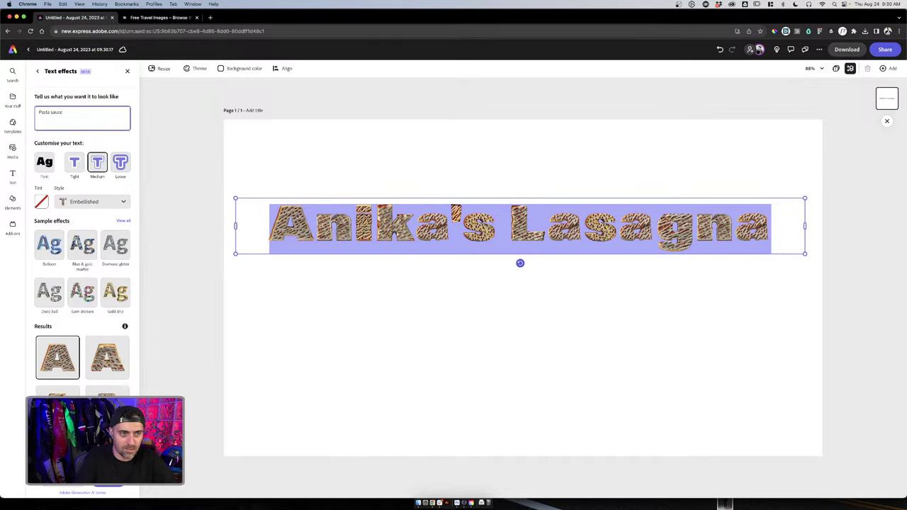
key("super+a")
key("Left")
type("RED")
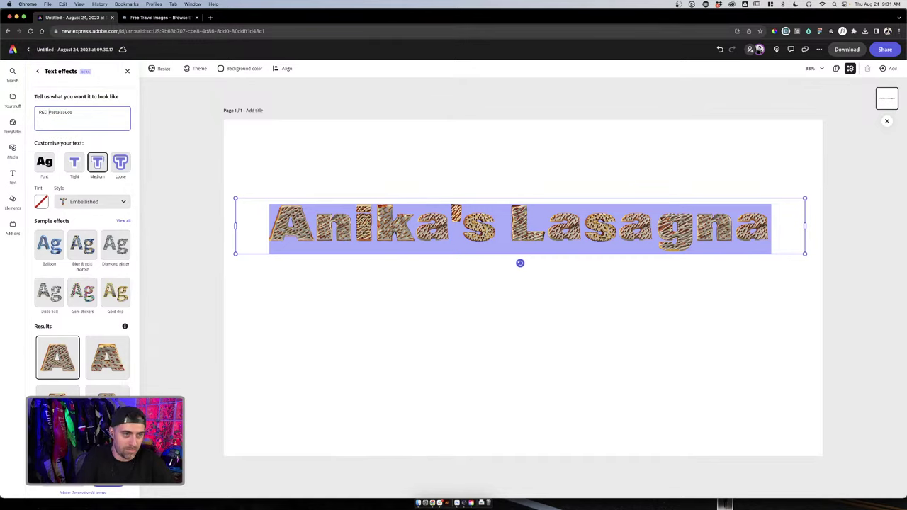
key("Return")
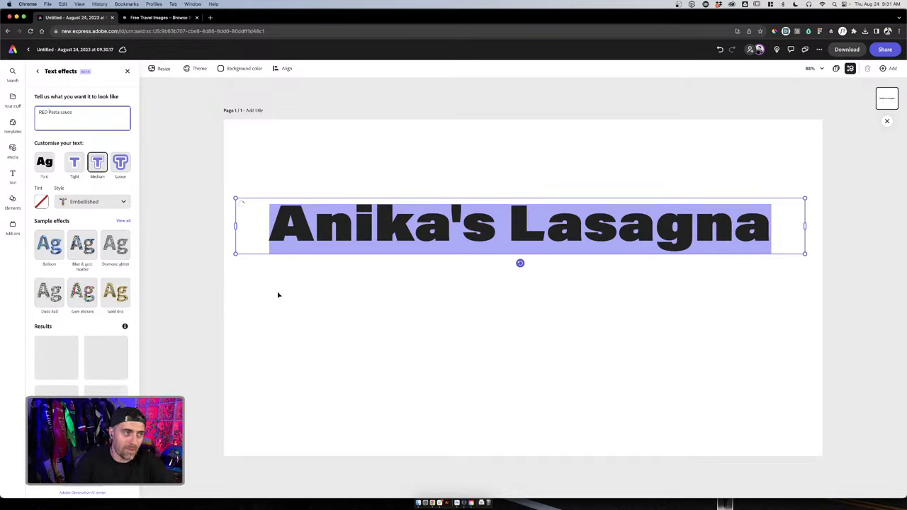
left_click(463, 221)
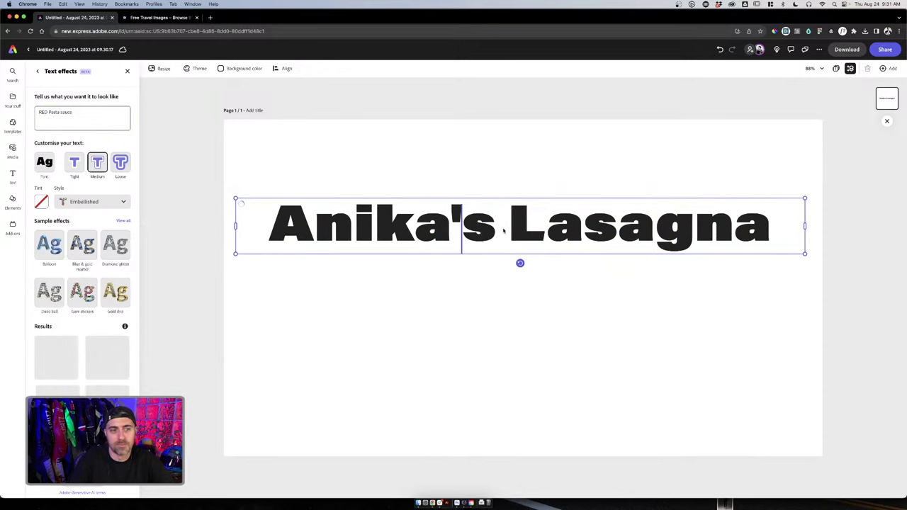
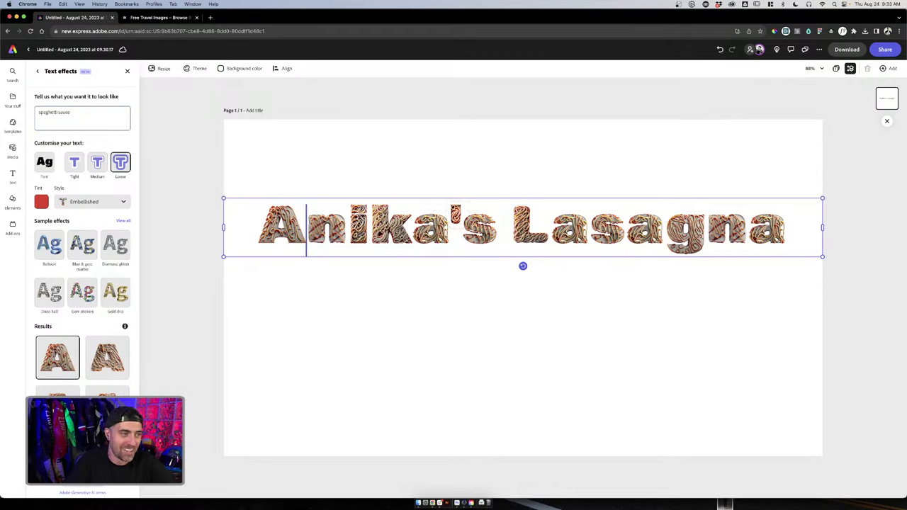
Browse more of the "spaghetti sauce" text effect results and apply a different variation to the whole title
scroll(83, 234, "down", 1)
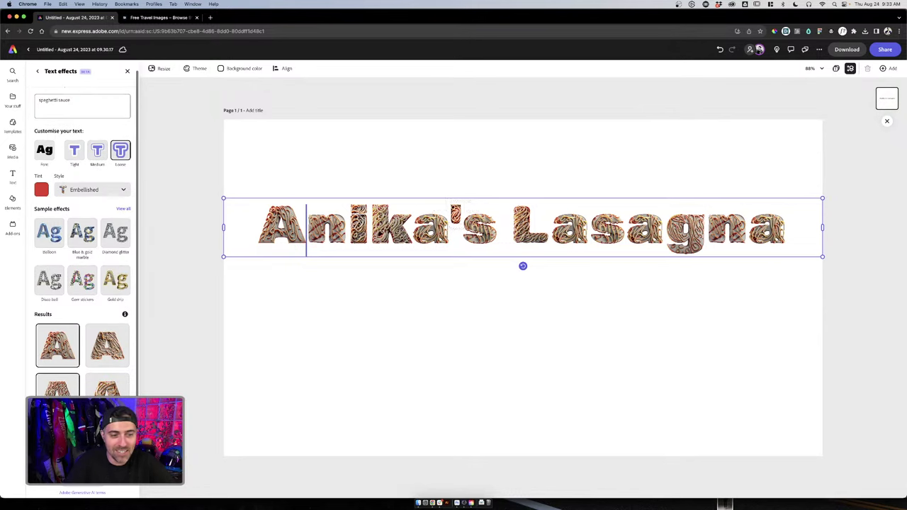
scroll(99, 333, "down", 3)
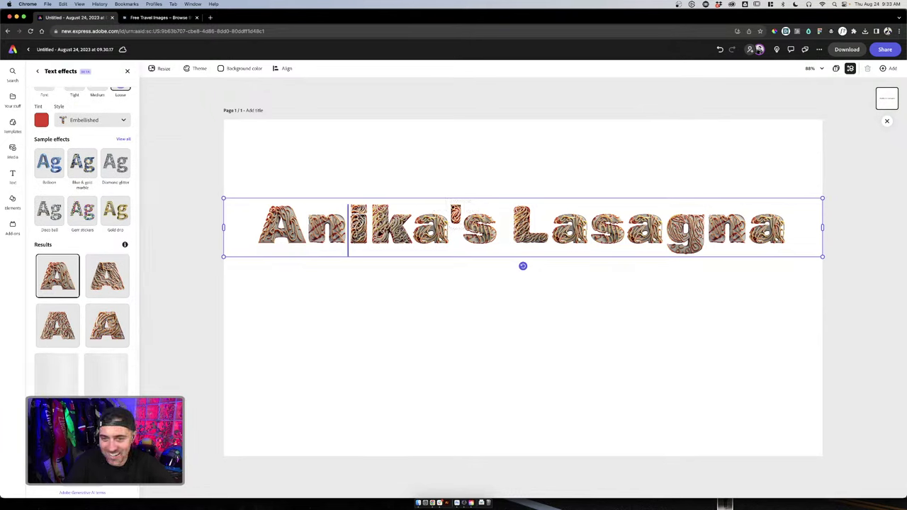
key("Left")
key("Left")
key("shift+Right")
key("shift+Right")
key("shift+Right")
key("shift+Right")
key("shift+Right")
key("shift+Right")
key("shift+Right")
key("shift+Right")
key("shift+Right")
key("shift+Right")
key("shift+Right")
key("shift+Right")
key("shift+Right")
key("shift+Right")
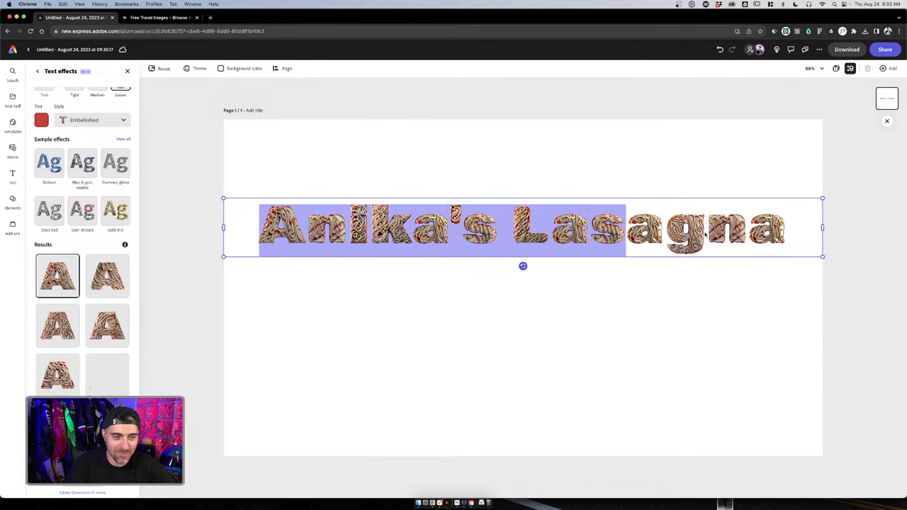
scroll(83, 241, "down", 2)
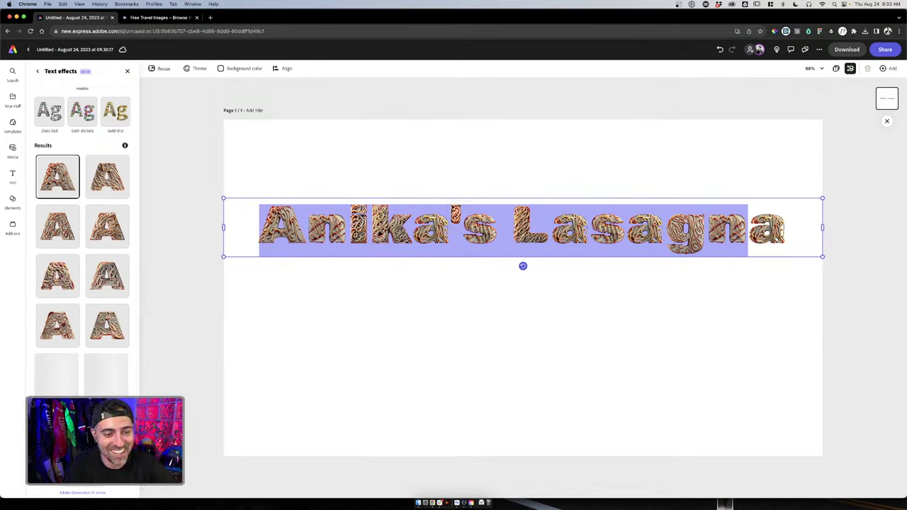
left_click(498, 227)
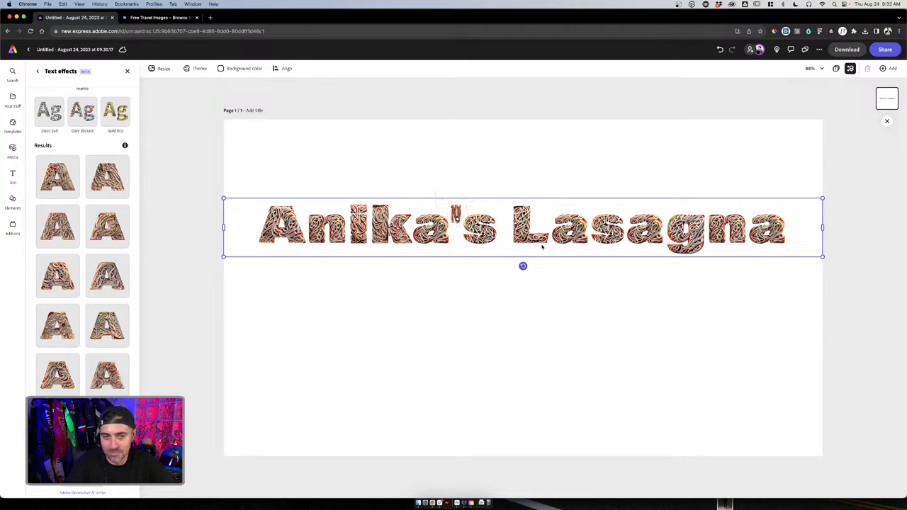
Download the page in PNG format, view the downloaded Untitled.png, and close its preview
left_click(846, 49)
left_click(820, 98)
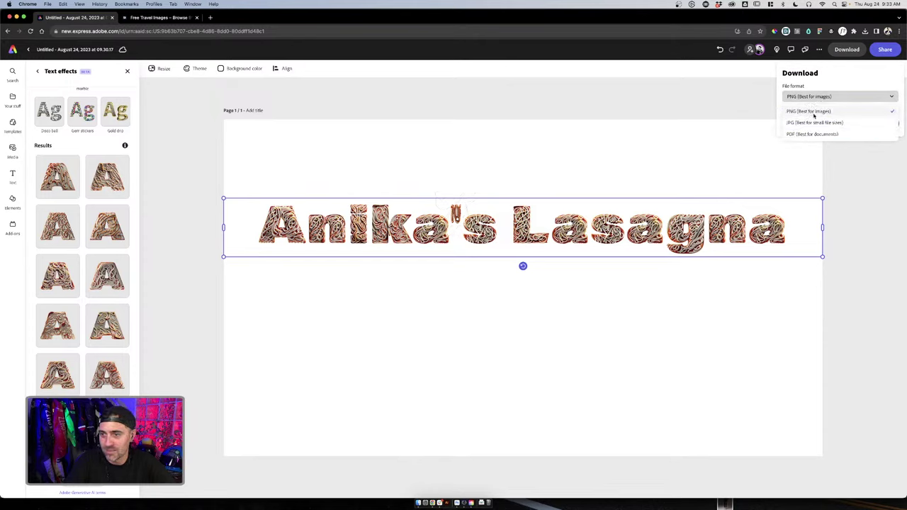
left_click(812, 112)
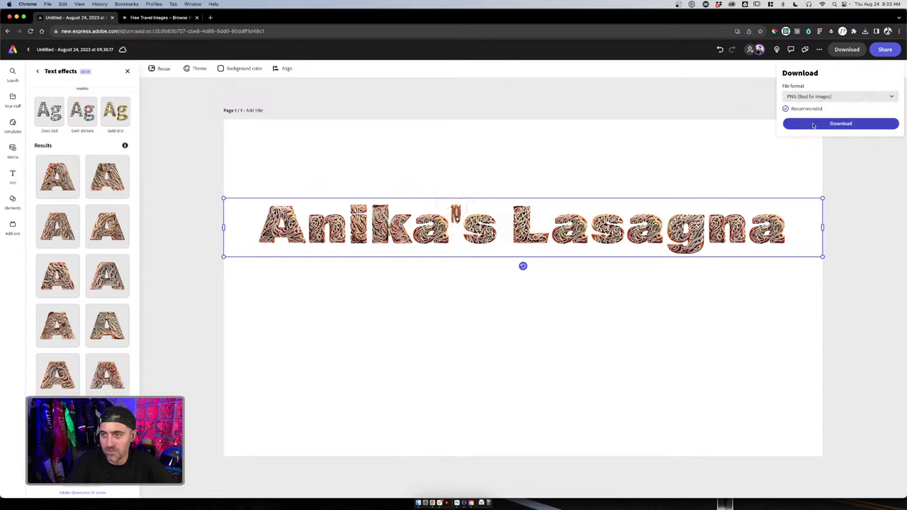
left_click(815, 123)
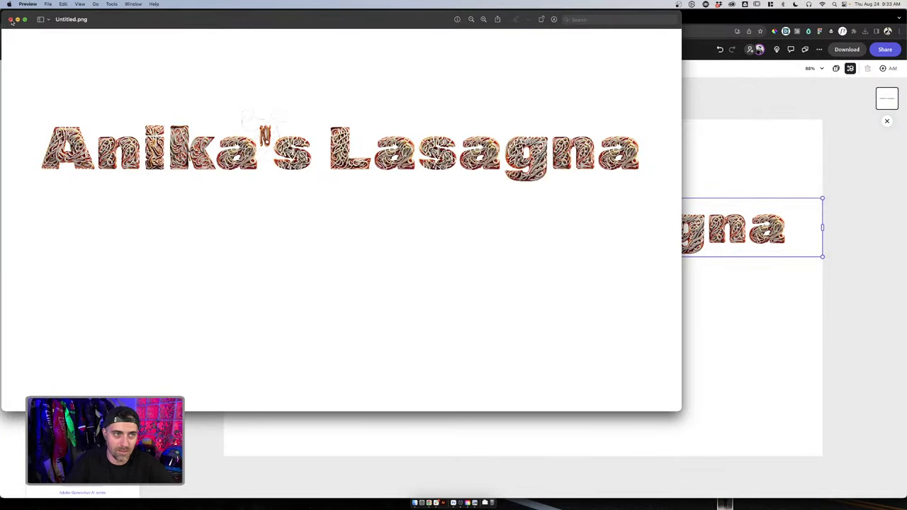
left_click(11, 19)
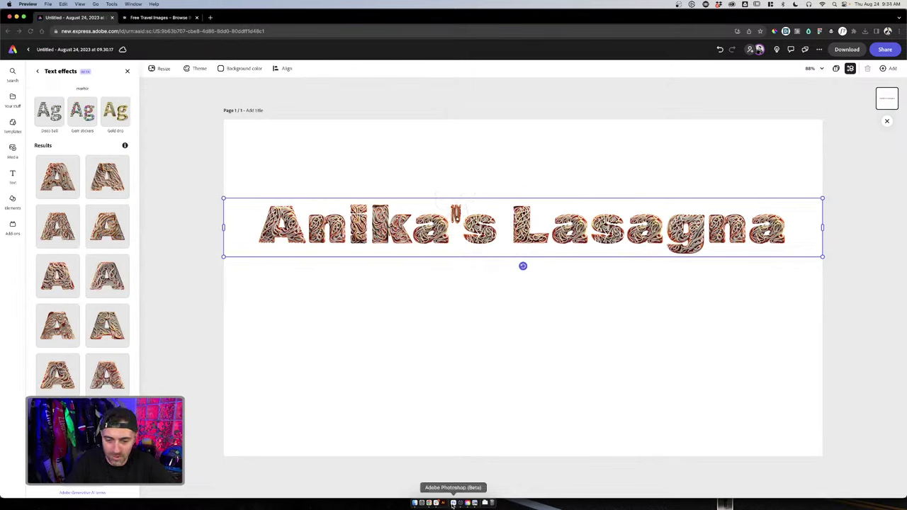
left_click(454, 503)
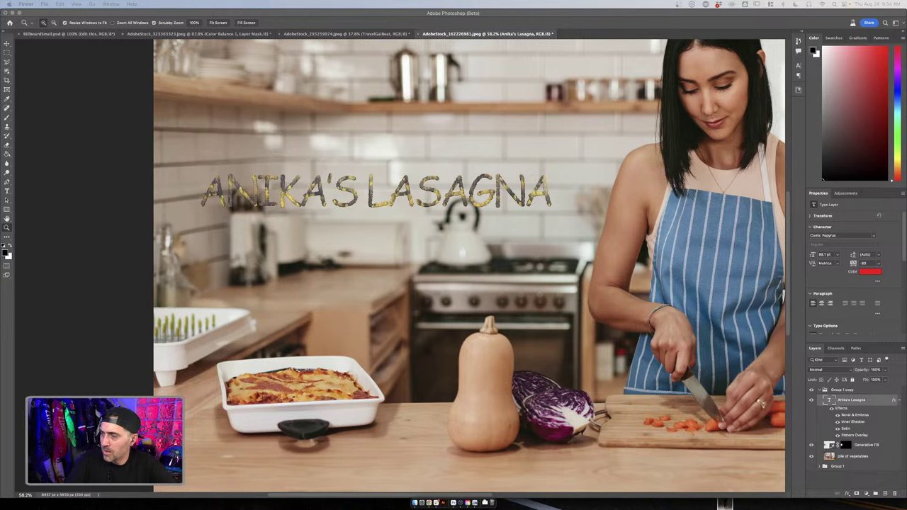
key("super+v")
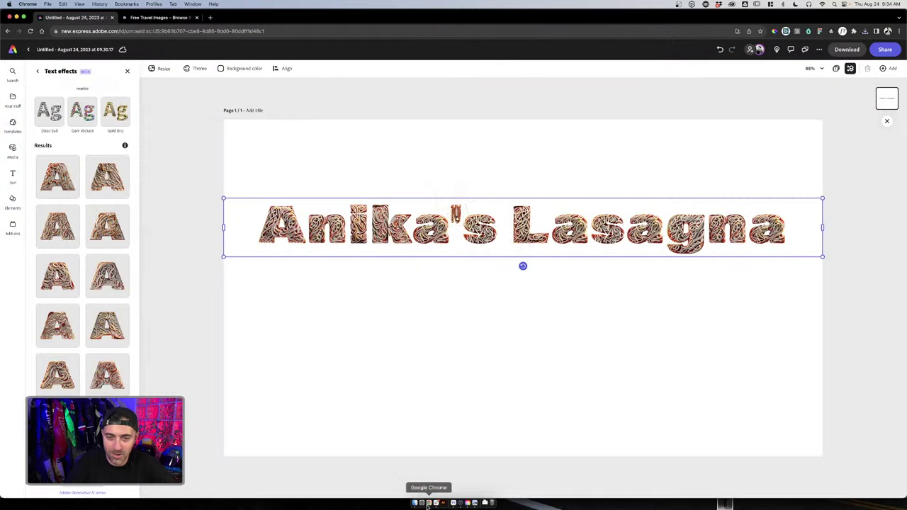
left_click(429, 502)
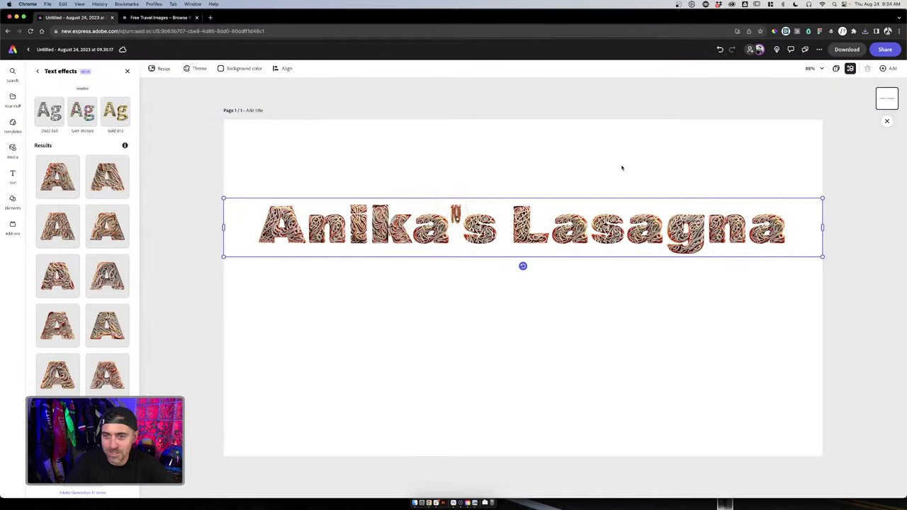
left_click(847, 49)
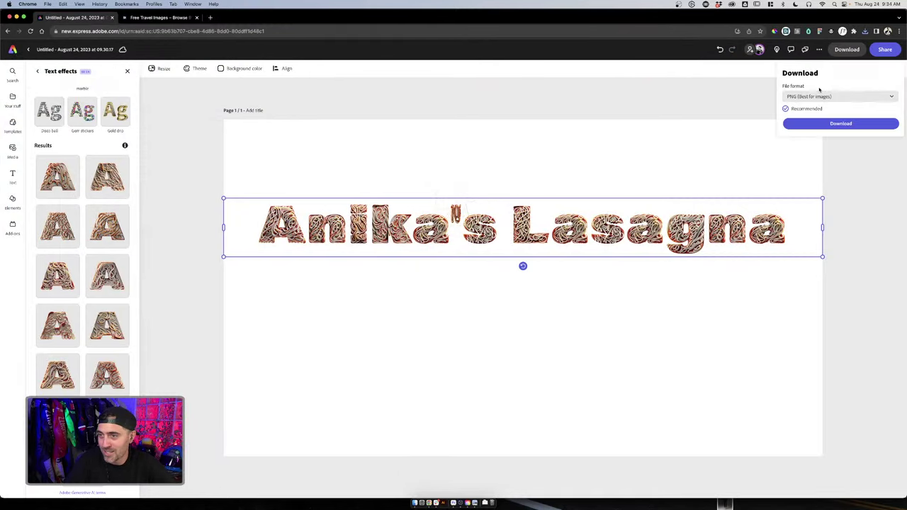
left_click(810, 98)
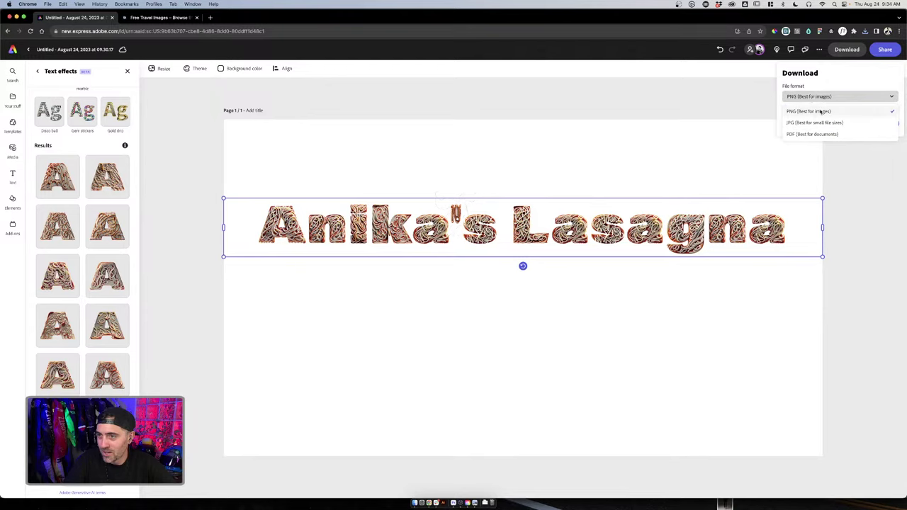
left_click(808, 112)
left_click(741, 157)
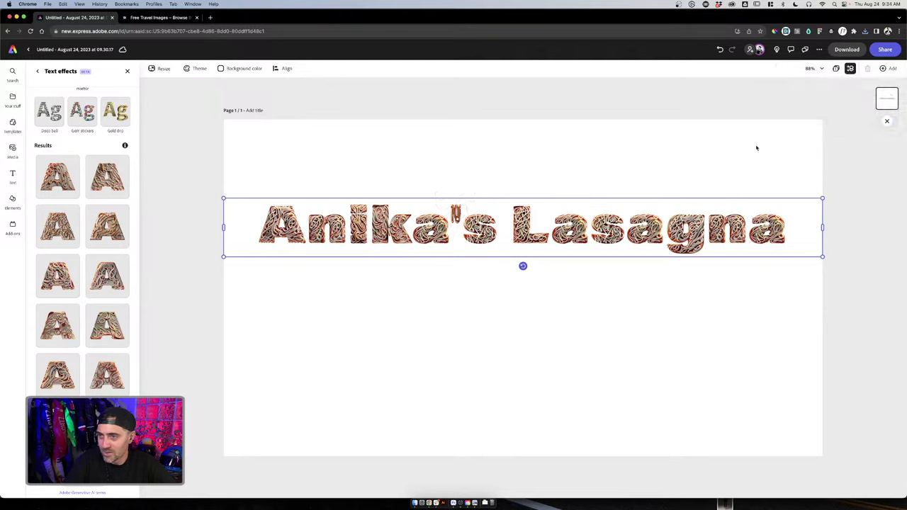
left_click(772, 190)
Download the page in PDF format
left_click(846, 50)
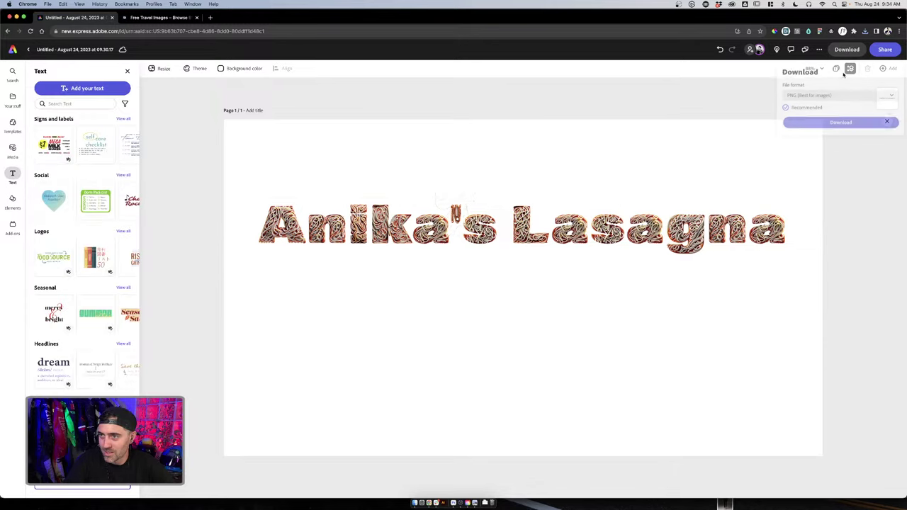
left_click(807, 101)
left_click(803, 133)
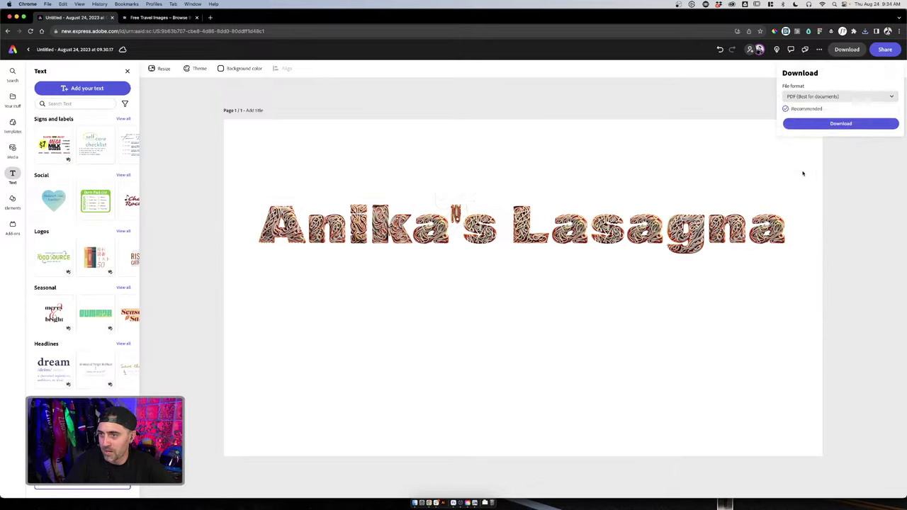
left_click(832, 116)
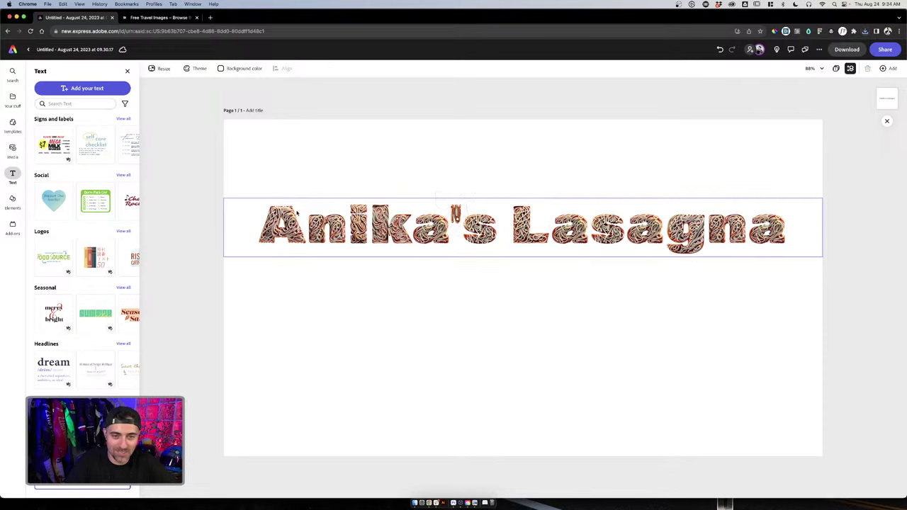
Duplicate the title directly below the original, select all the copy's text and open its text effect settings
left_click(360, 226)
left_click_drag(360, 227, 322, 278)
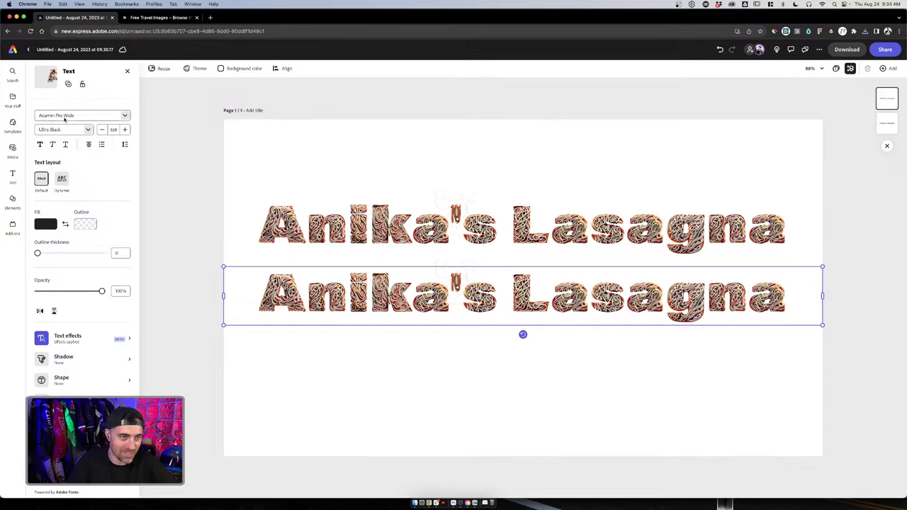
double_click(425, 294)
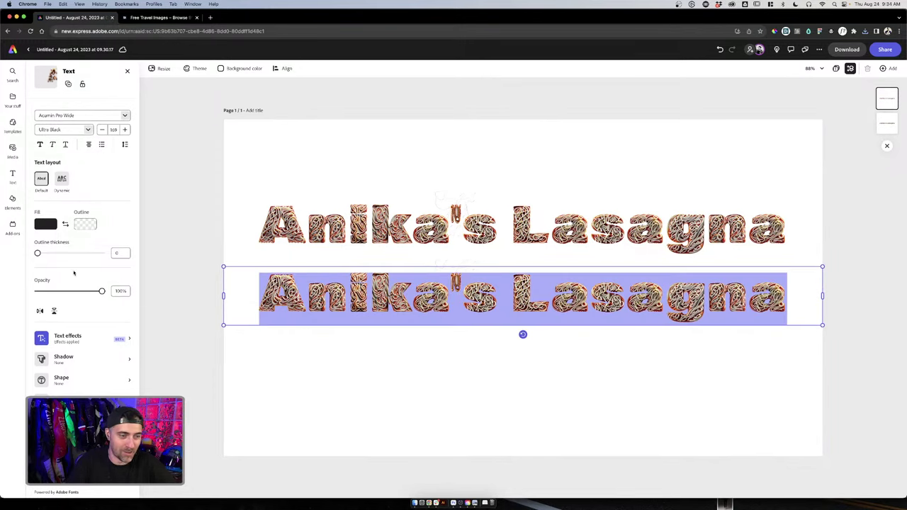
left_click(68, 337)
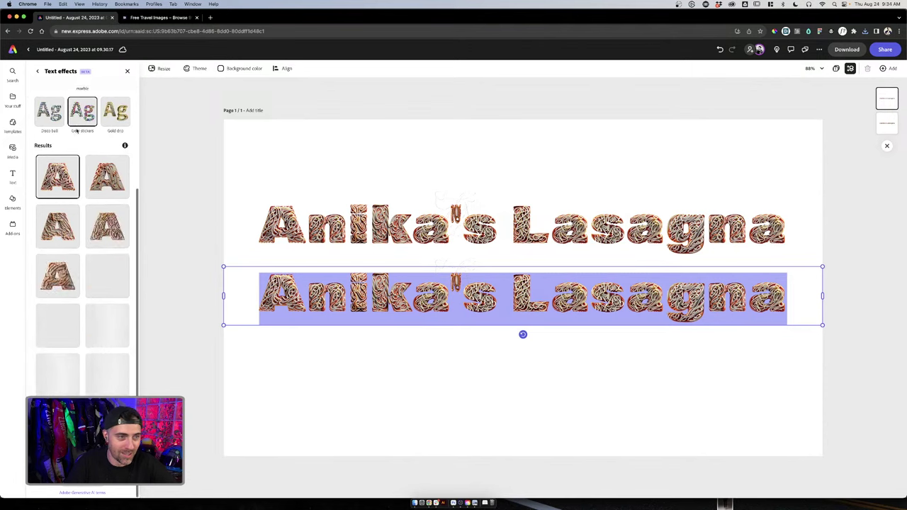
Generate a text effect on the copied title with the prompt "cherry poptart" and the Realistic style
triple_click(79, 114)
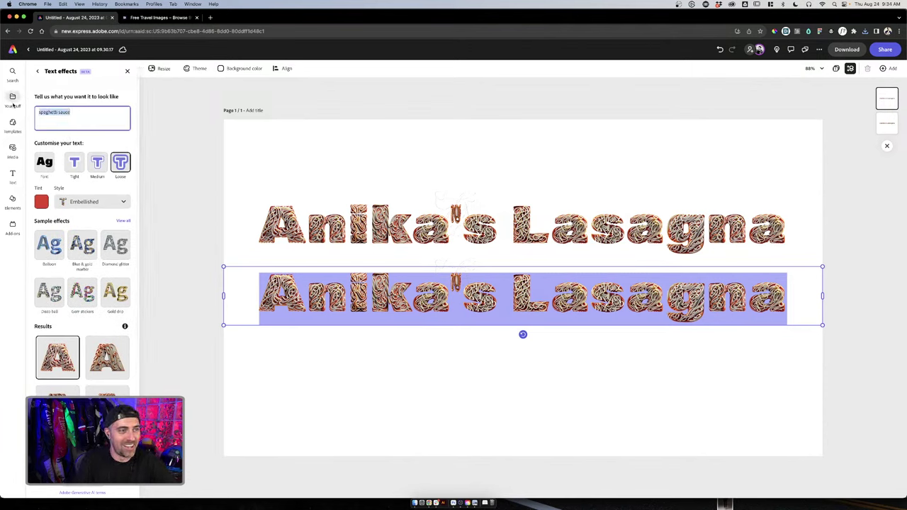
type("lp")
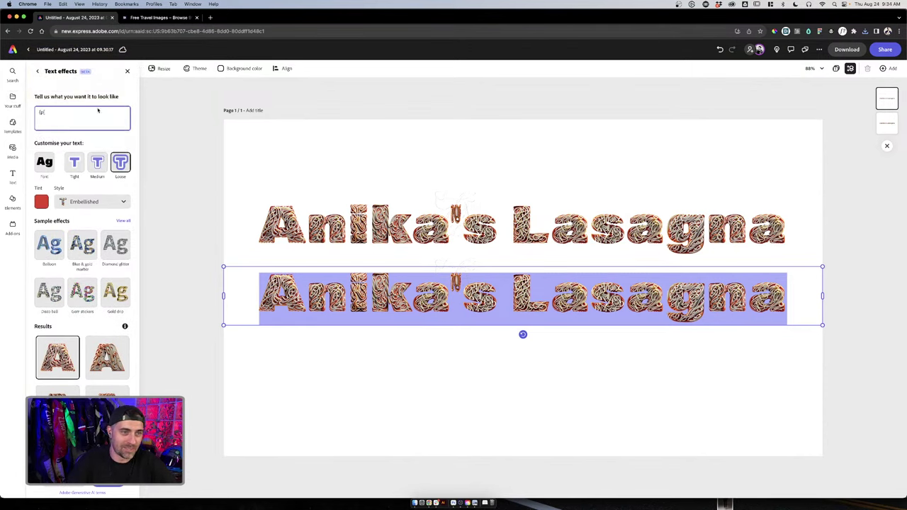
key("BackSpace")
key("BackSpace")
type("chee")
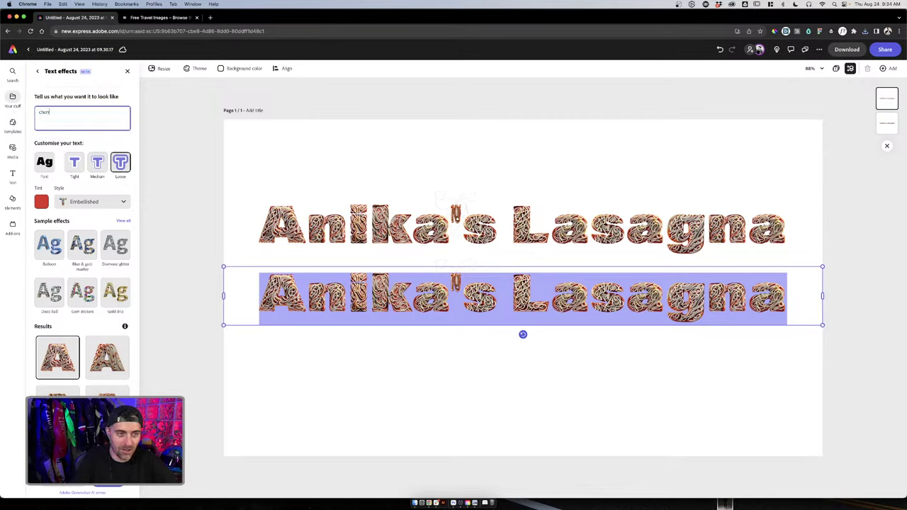
type("ry poptar")
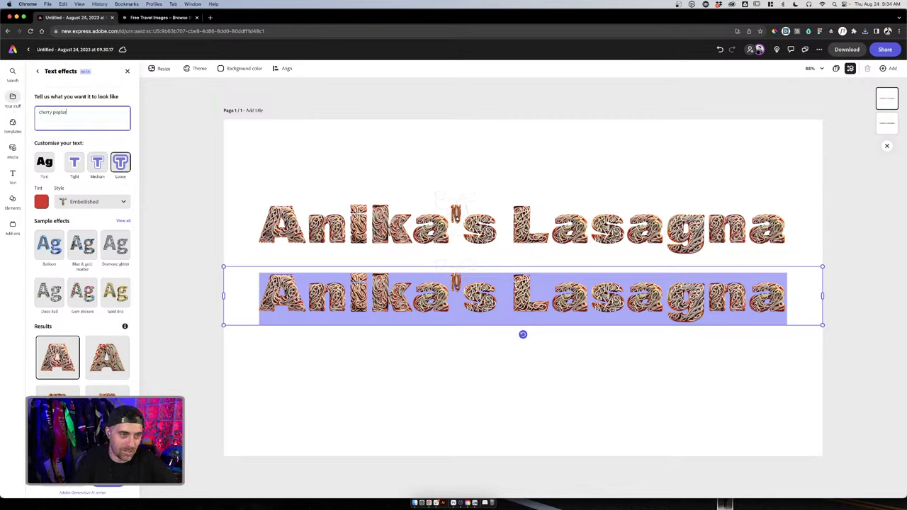
type("t")
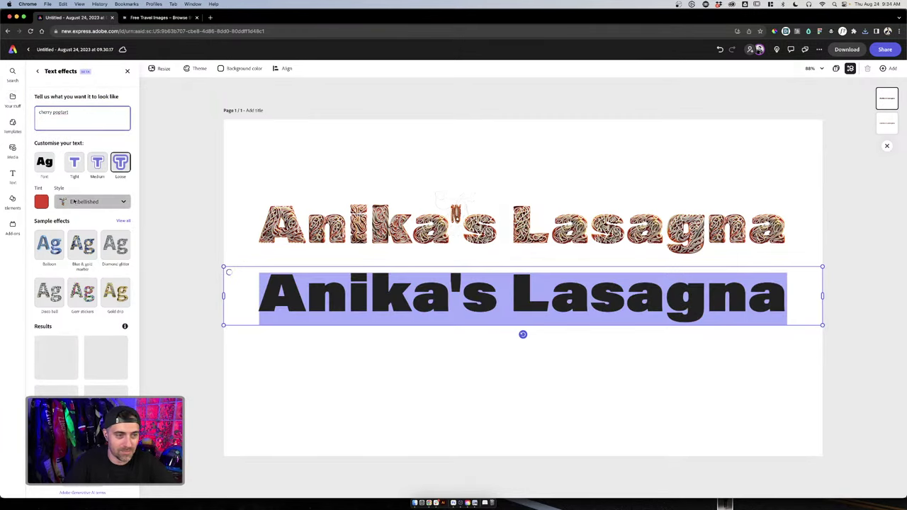
left_click(74, 201)
left_click(123, 218)
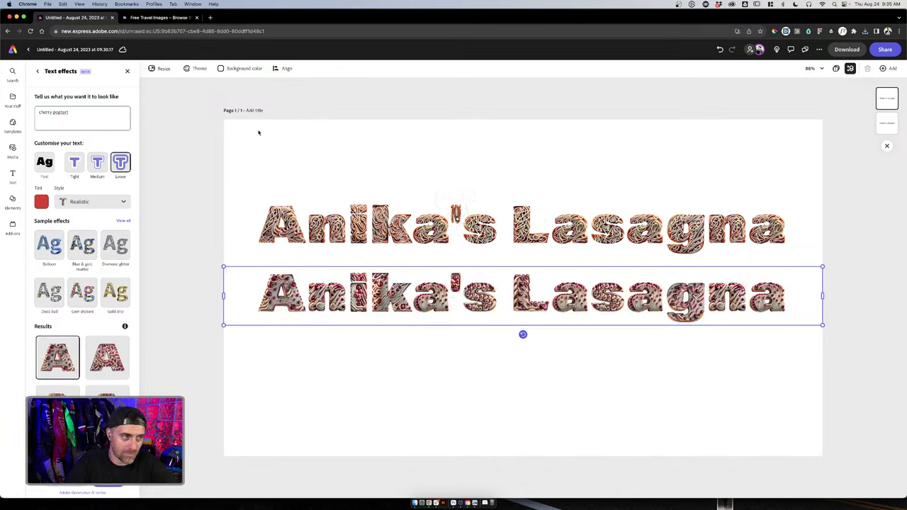
Remove the page's background color so the page is transparent
left_click(217, 119)
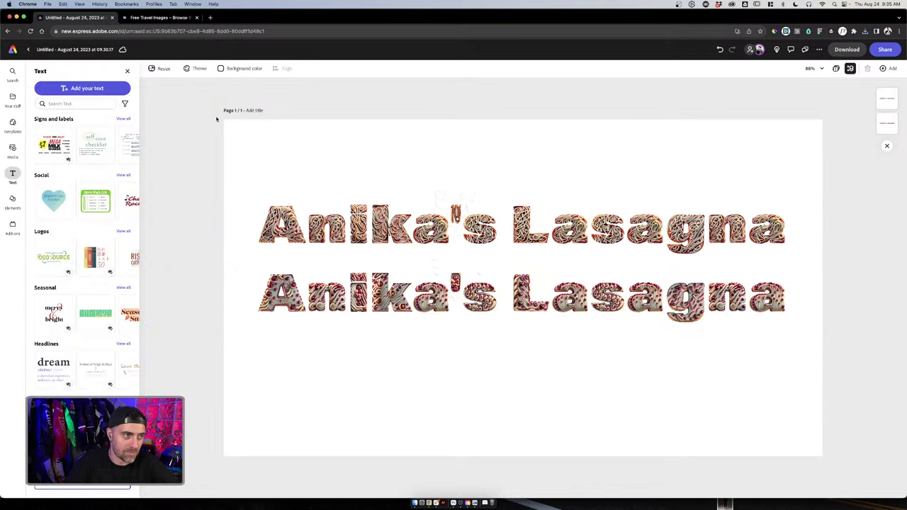
left_click(244, 68)
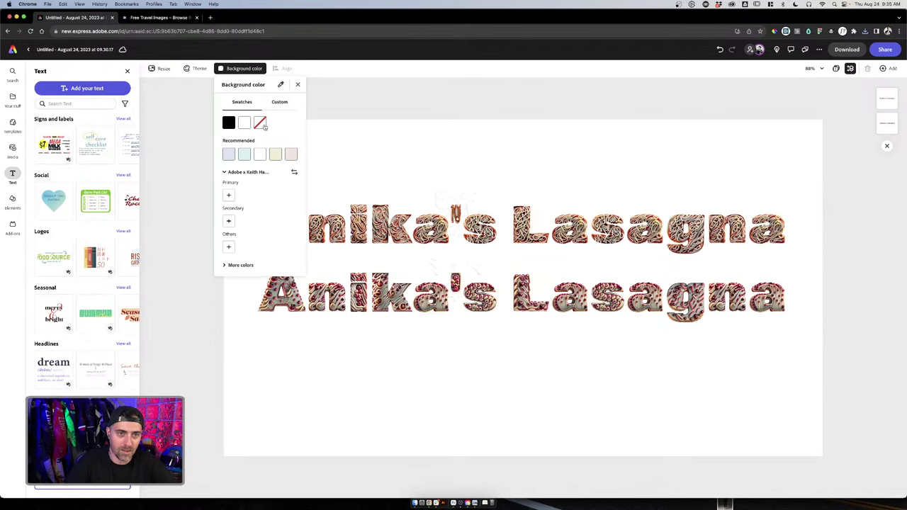
left_click(260, 123)
left_click(299, 85)
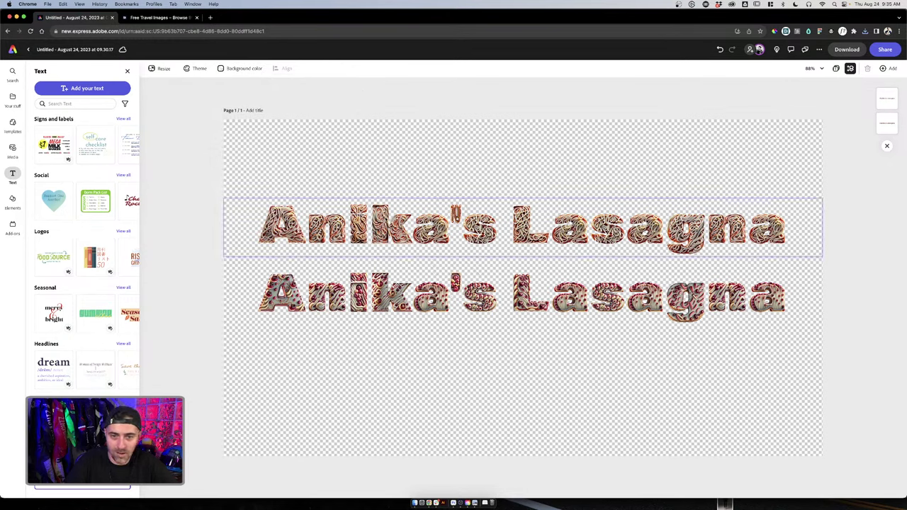
left_click(522, 248)
left_click(530, 284, "shift")
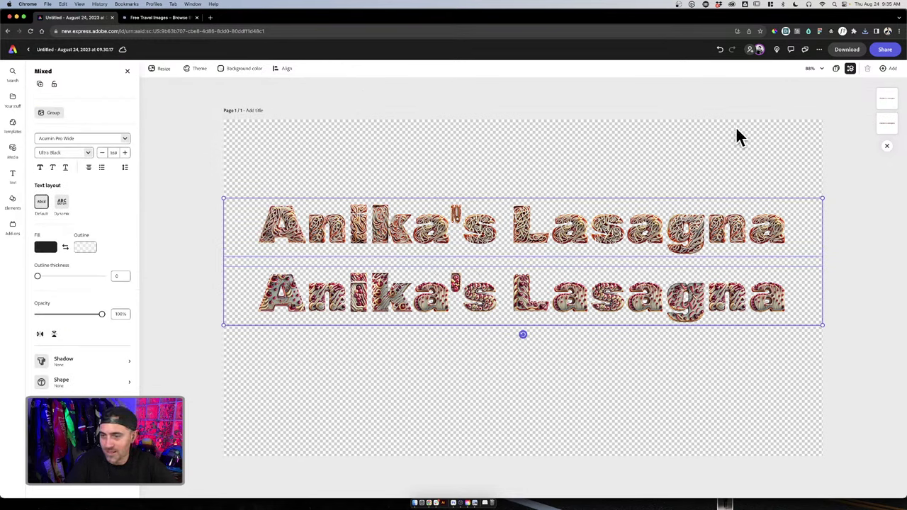
left_click(700, 285)
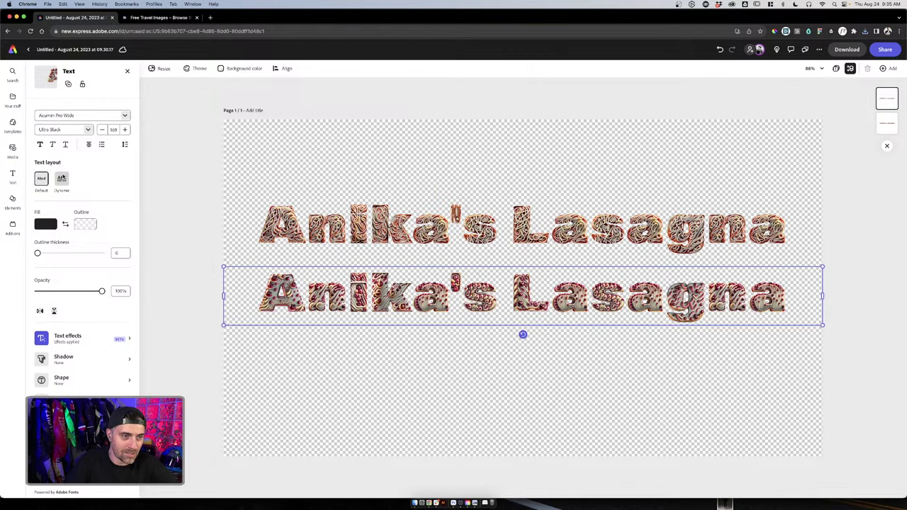
left_click(89, 340)
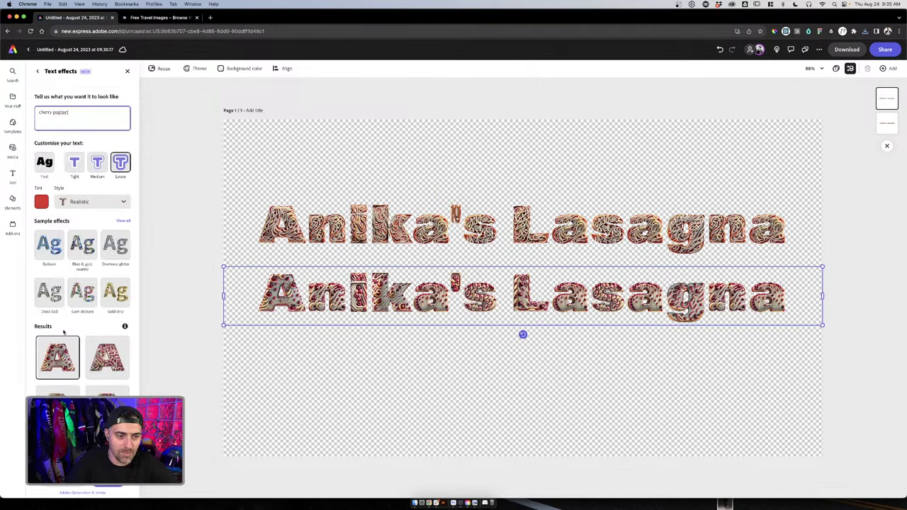
mouse_move(90, 342)
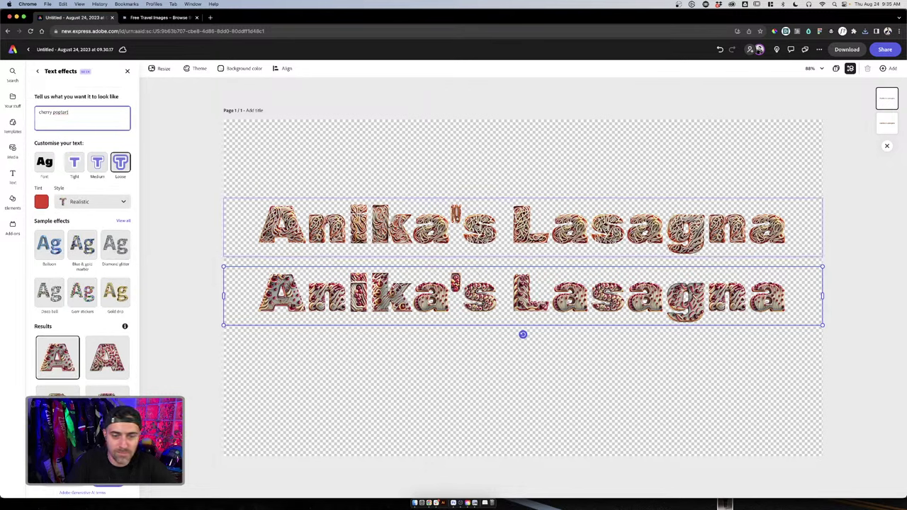
left_click(673, 164)
Duplicate the cherry poptart title directly below itself and generate a text effect on the copy with the prompt "Lasagna noodle"
left_click(623, 294)
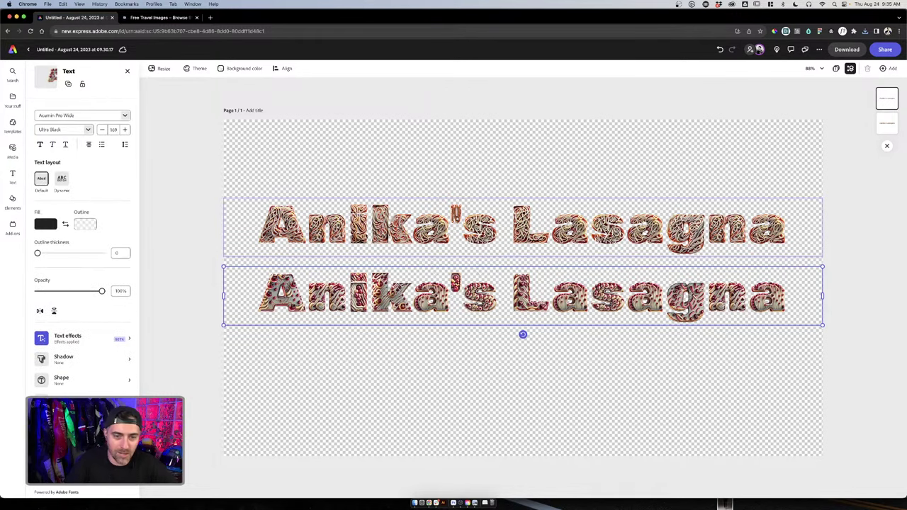
left_click_drag(395, 278, 395, 346)
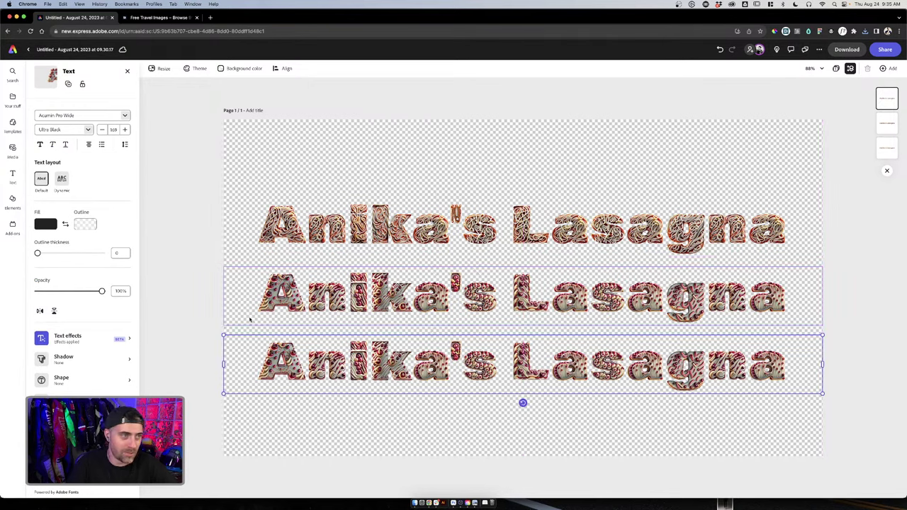
left_click(74, 337)
left_click_drag(81, 120, 3, 111)
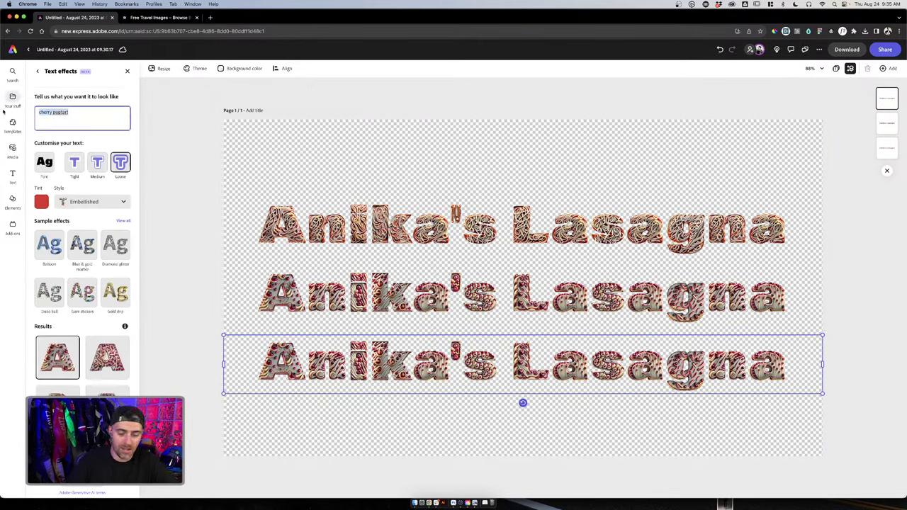
mouse_move(13, 100)
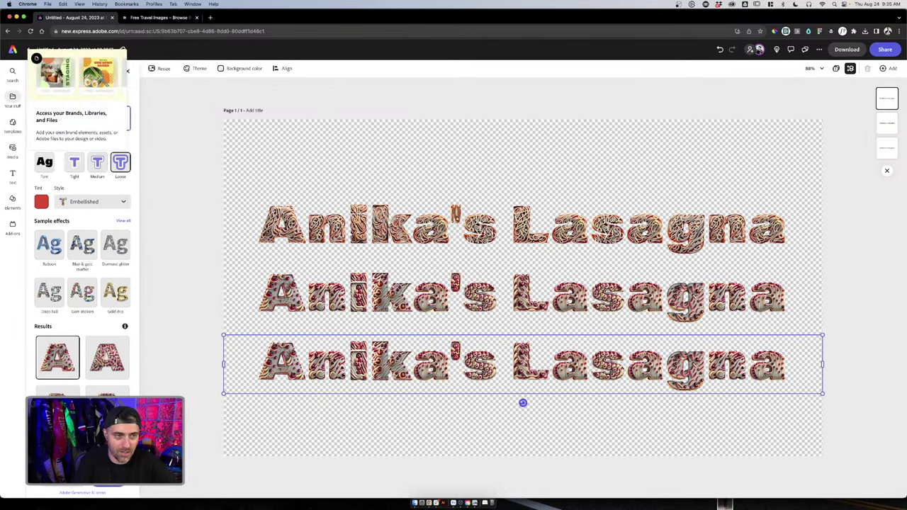
type("La")
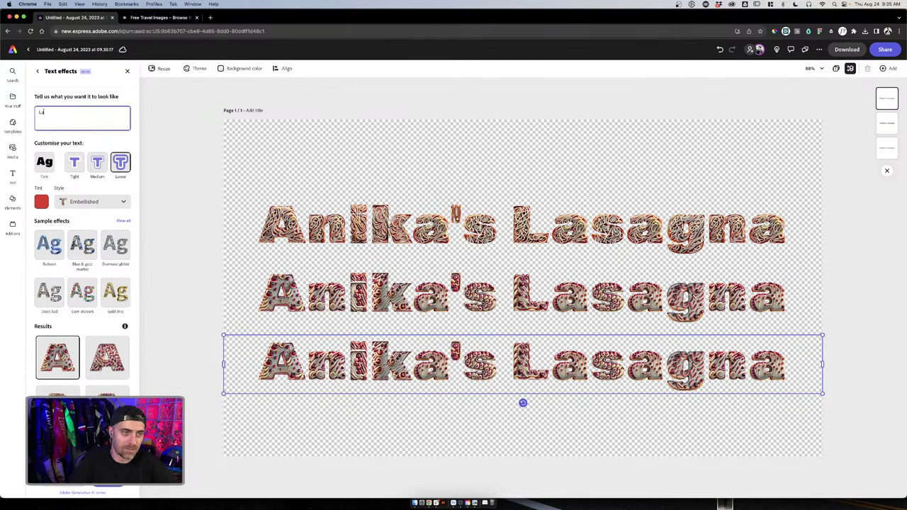
type("sagnsagna")
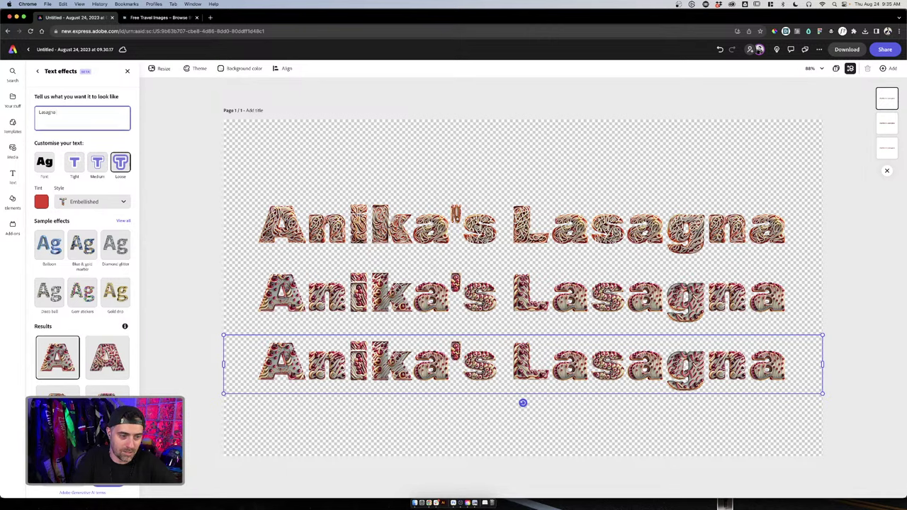
type(" noodle")
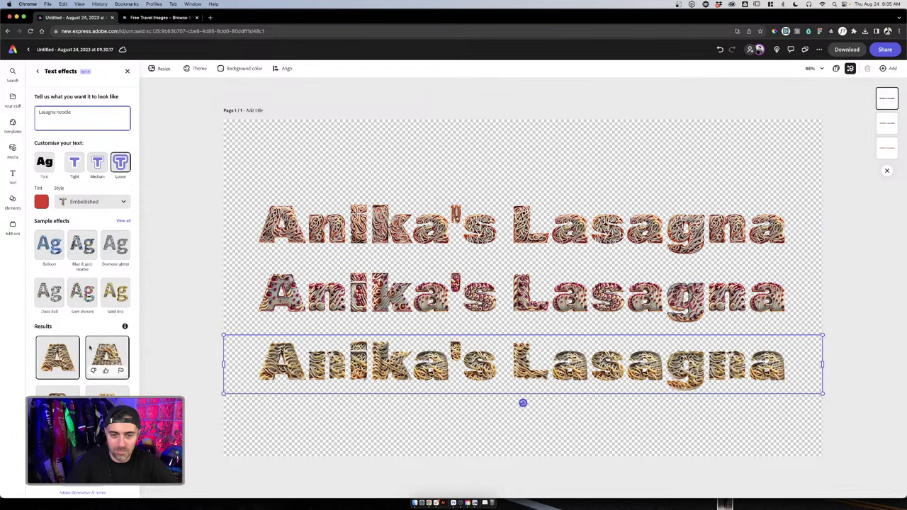
Try other generated variations on the lasagna noodle title and apply the first result
left_click(91, 352)
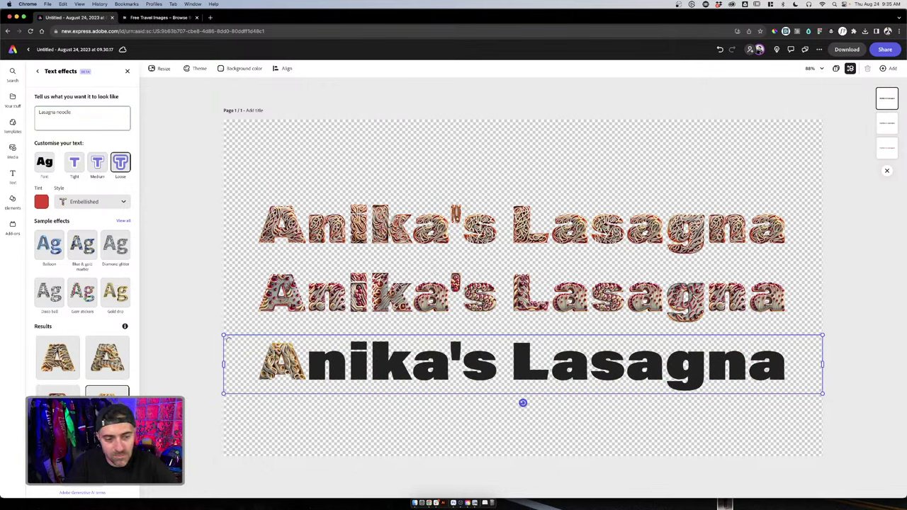
scroll(81, 234, "down", 4)
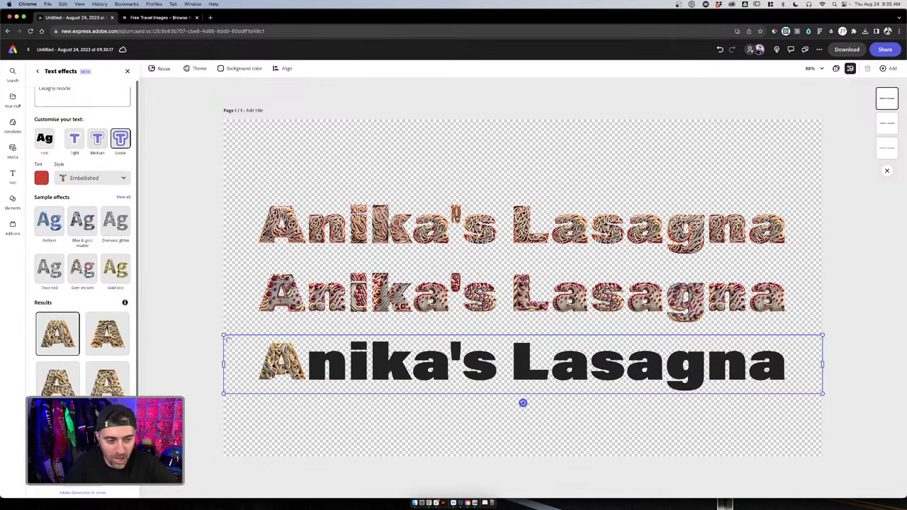
scroll(106, 276, "down", 1)
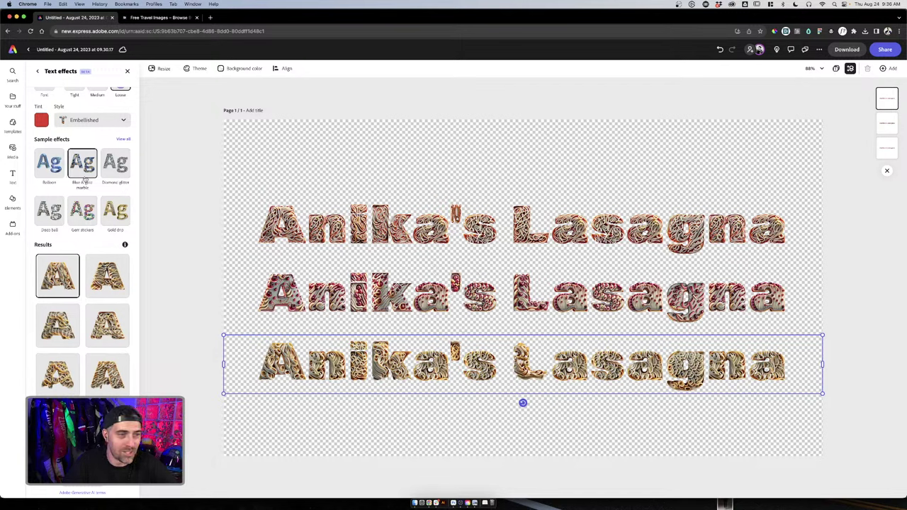
Duplicate the lasagna noodle title below the existing three and open the copy's text effect settings
left_click_drag(405, 372, 430, 424)
key("super+z")
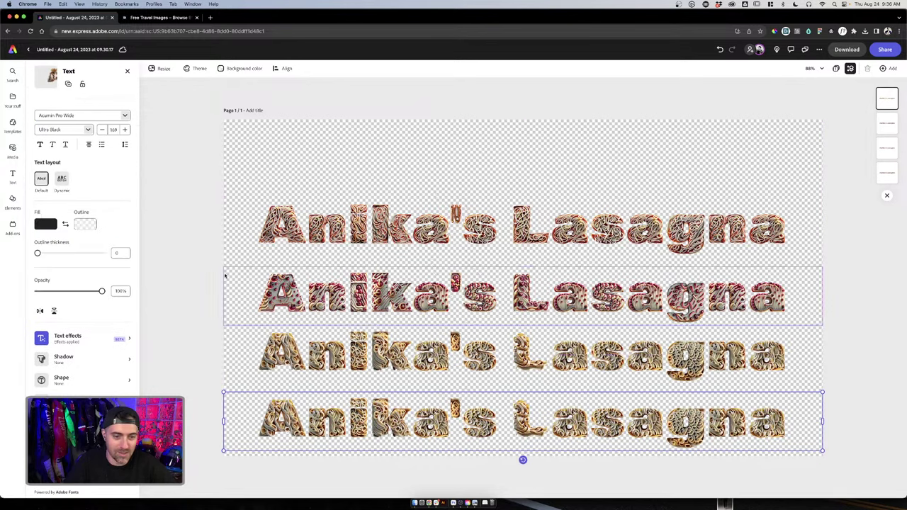
left_click(77, 340)
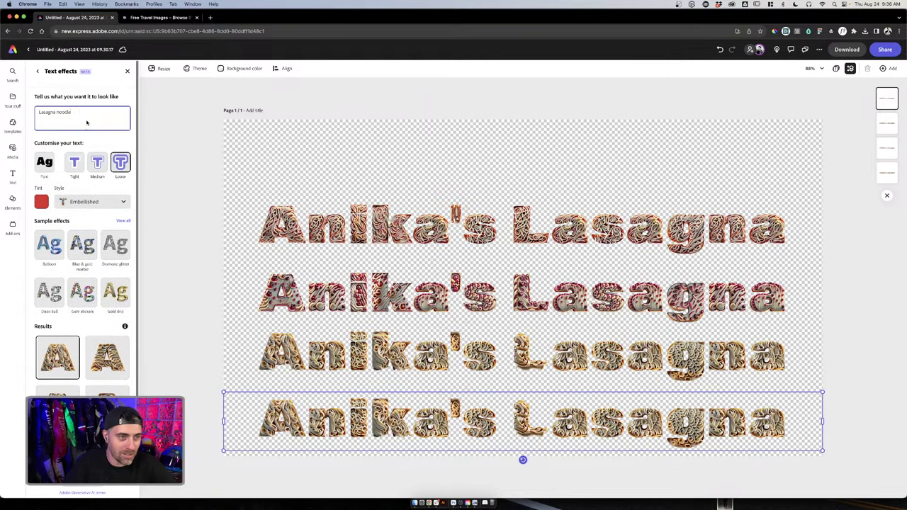
Try to generate a text effect on the fourth title with the prompt "Lasagna casserole"
left_click_drag(72, 111, 39, 112)
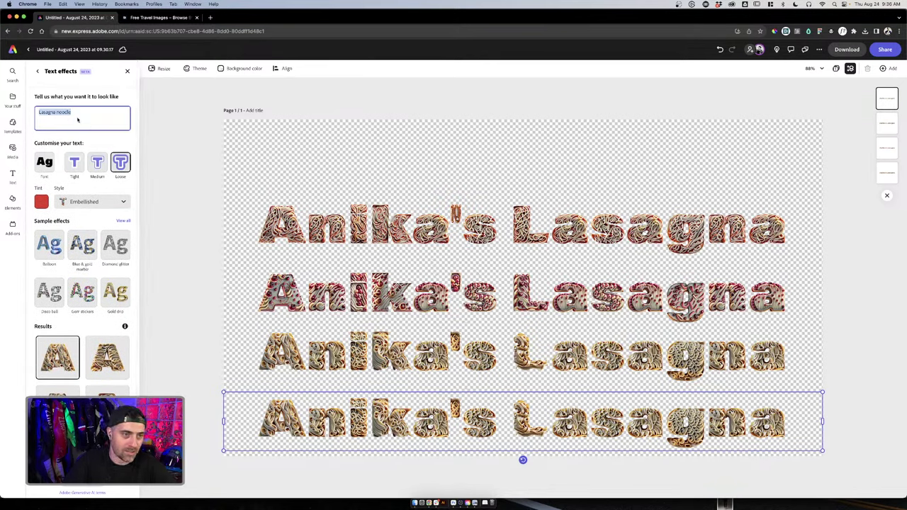
left_click_drag(78, 119, 58, 113)
type("casserole")
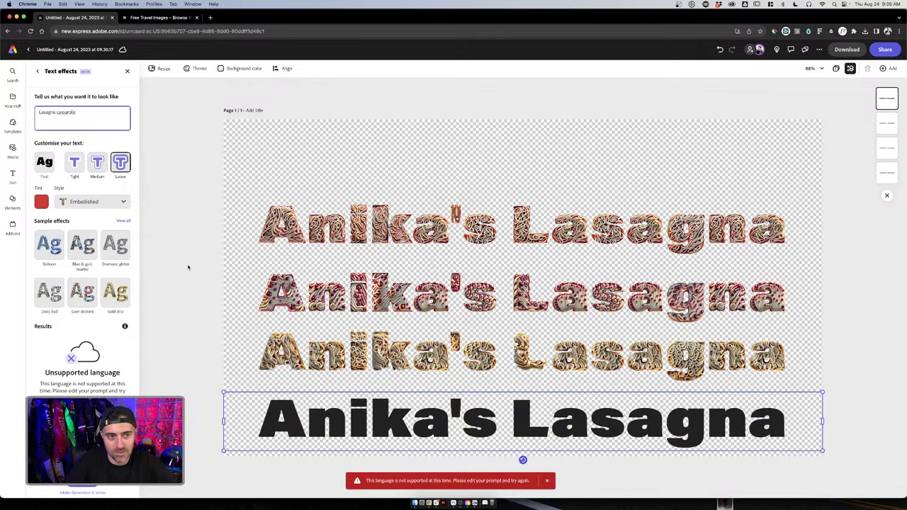
Generate a text effect on the fourth title with the prompt "burnt cheese" and apply the second result
left_click_drag(76, 112, 56, 113)
key("BackSpace")
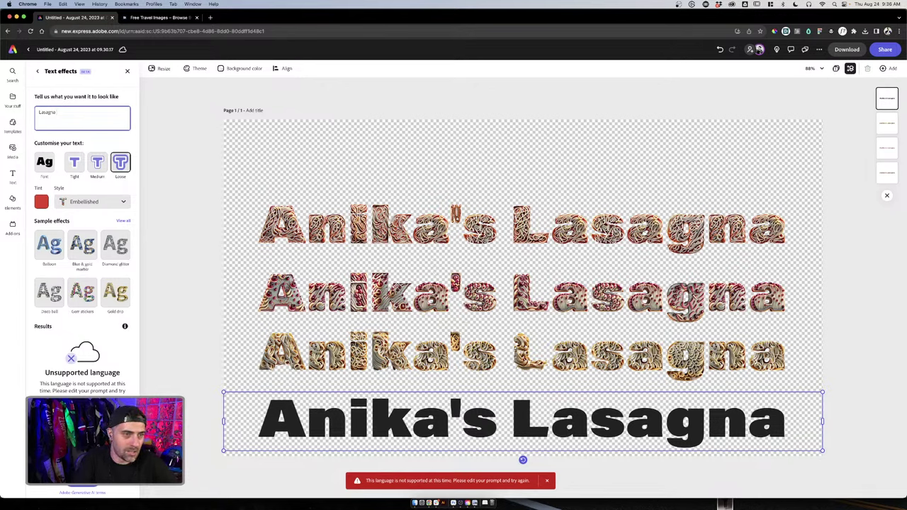
key("BackSpace")
key("BackSpace")
key("BackSpace")
key("BackSpace")
key("BackSpace")
key("BackSpace")
key("BackSpace")
type("b")
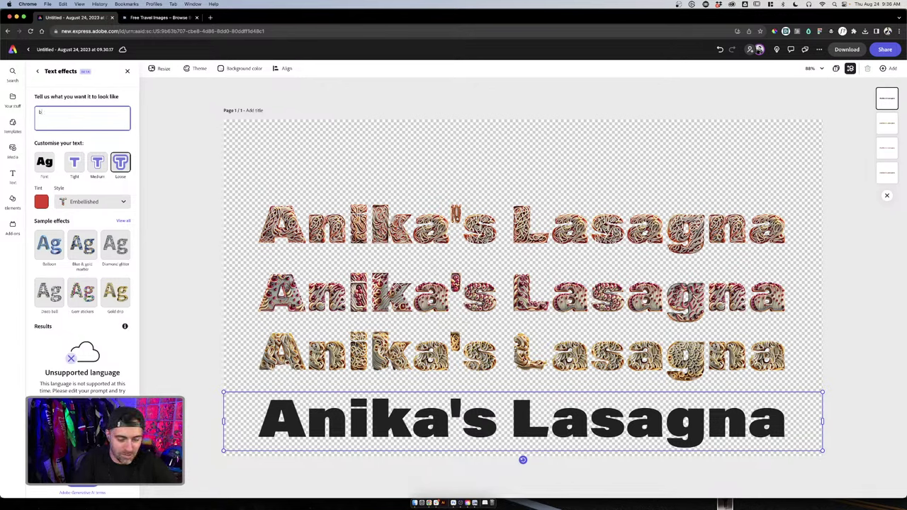
type("urnt cheese")
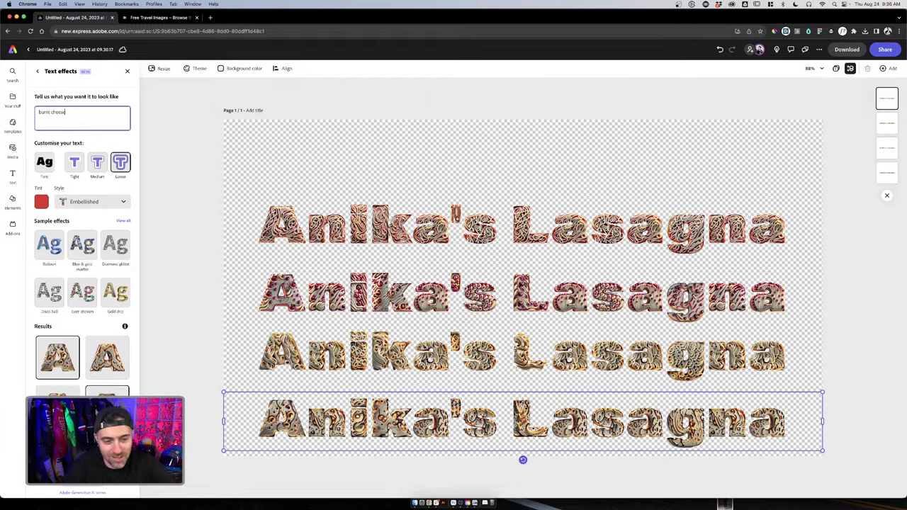
left_click(57, 408)
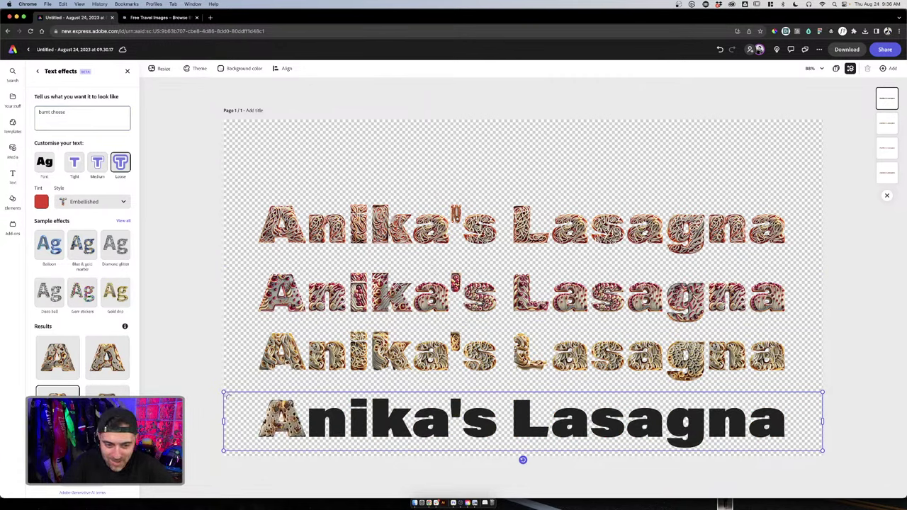
left_click(110, 352)
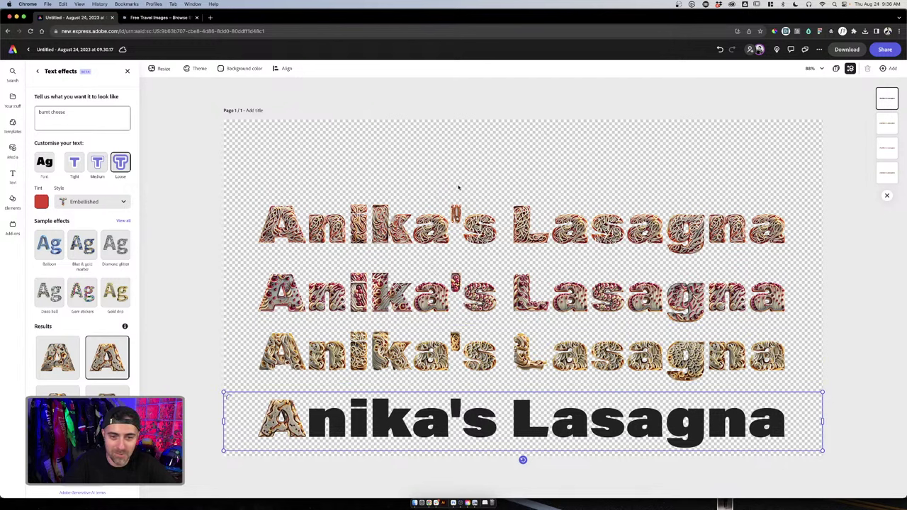
Select all four titles and move them up together on the page to free space below them
left_click(457, 212, "shift")
left_click(429, 330, "shift")
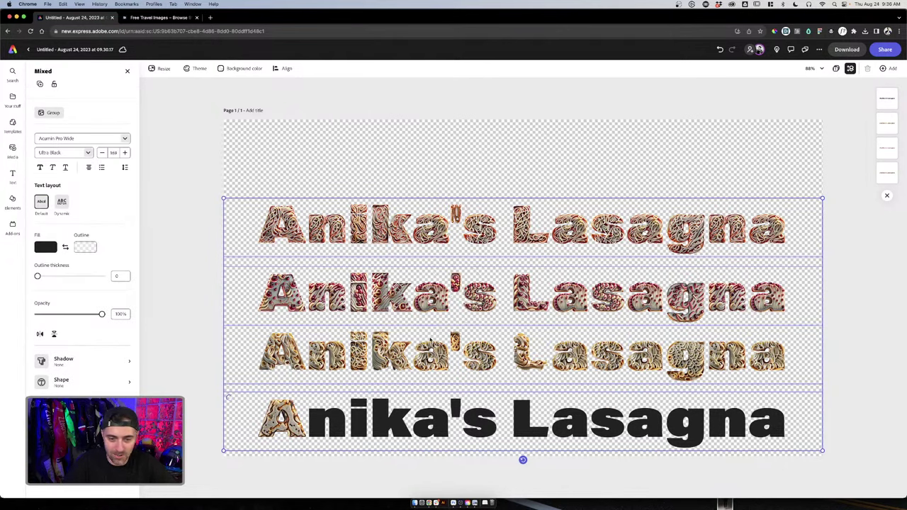
left_click_drag(430, 333, 429, 292)
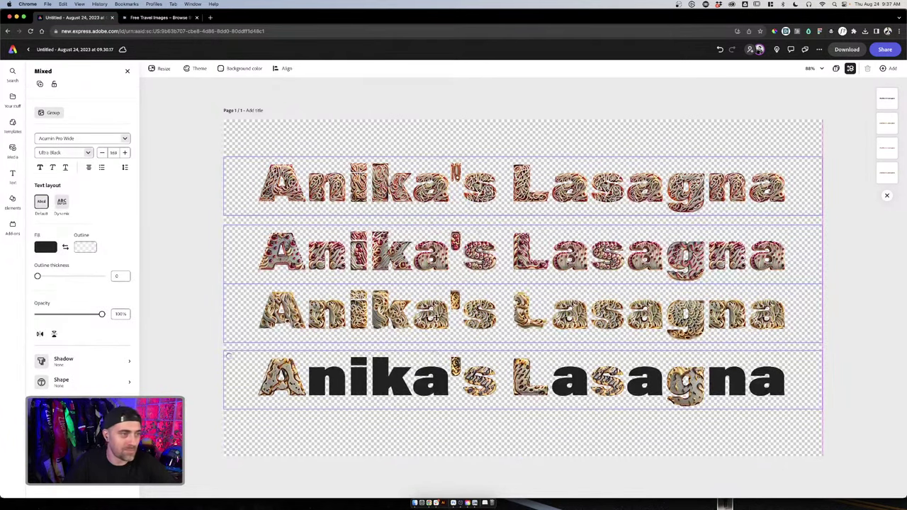
left_click(408, 420)
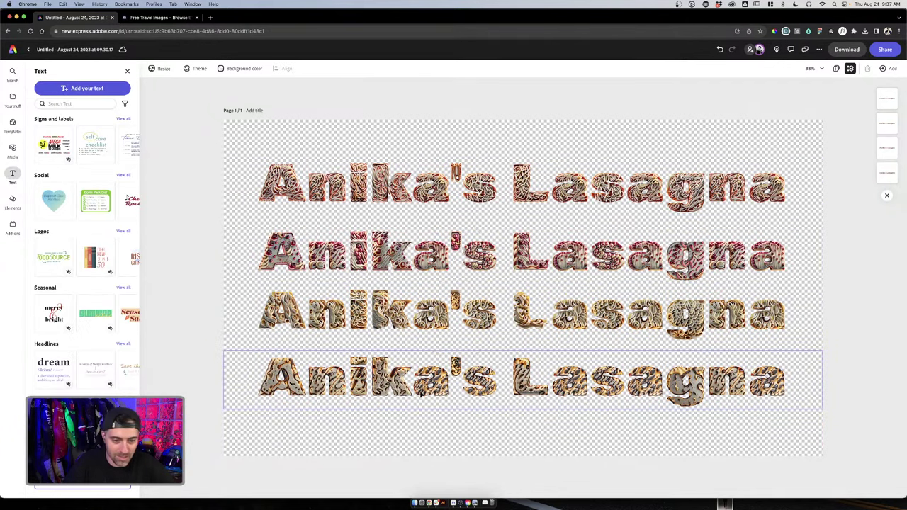
Duplicate the burnt cheese title just below itself and shift all five titles up to fit the page
left_click(419, 396)
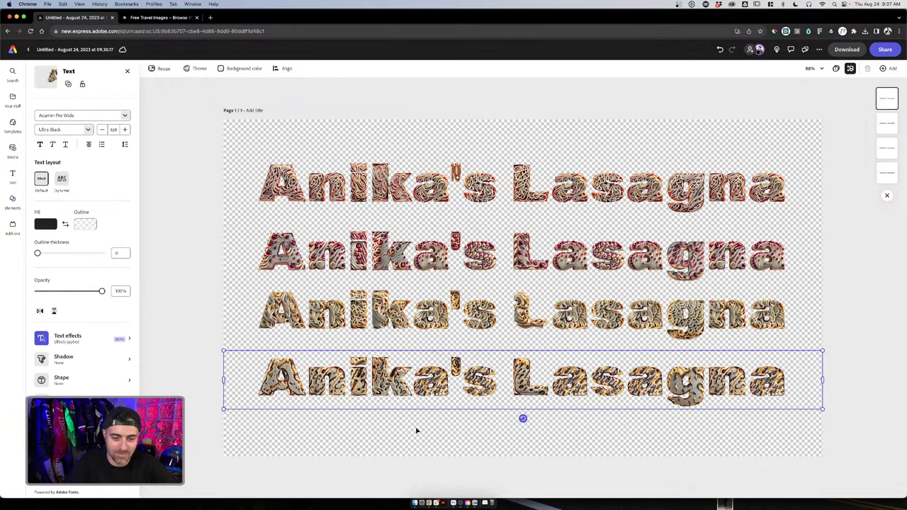
left_click_drag(430, 405, 442, 432)
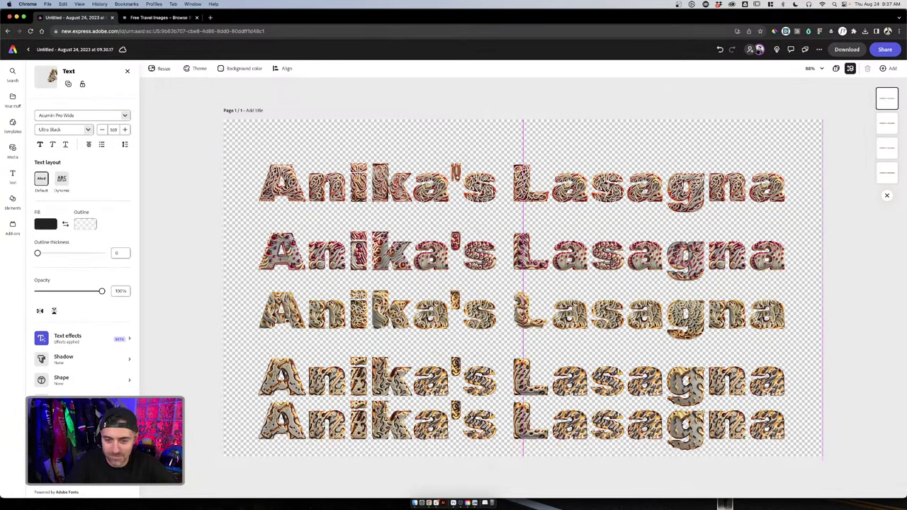
left_click_drag(453, 471, 453, 276)
key("super+a")
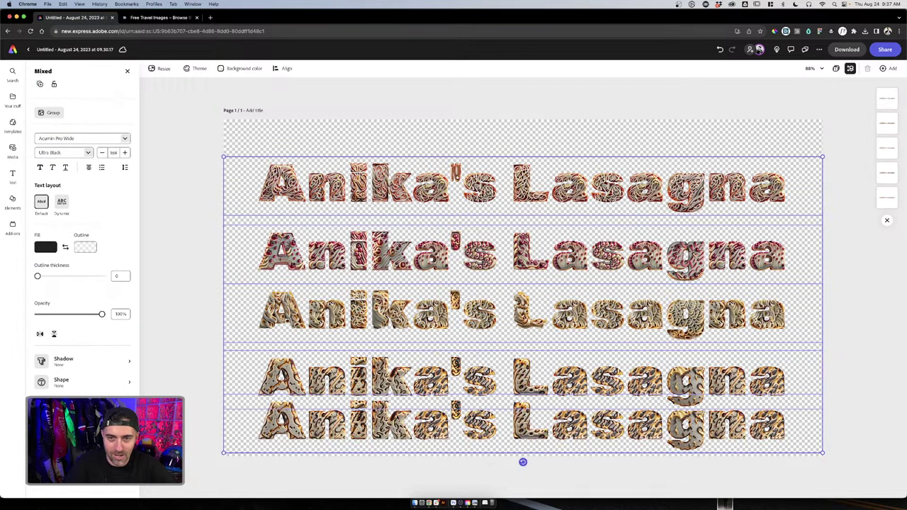
left_click_drag(813, 412, 813, 400)
left_click(813, 394)
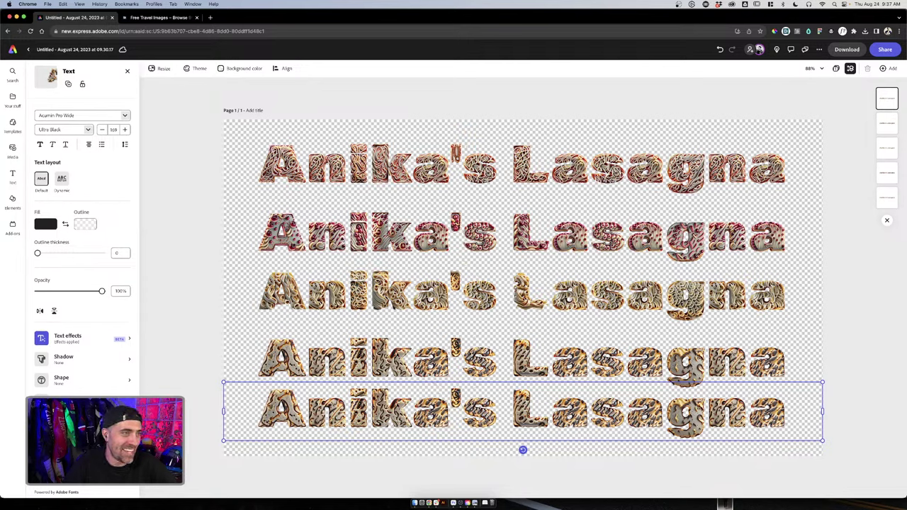
Select all the text of the bottom title and generate a text effect on it with the prompt "marinara sauce"
double_click(301, 401)
key("super+a")
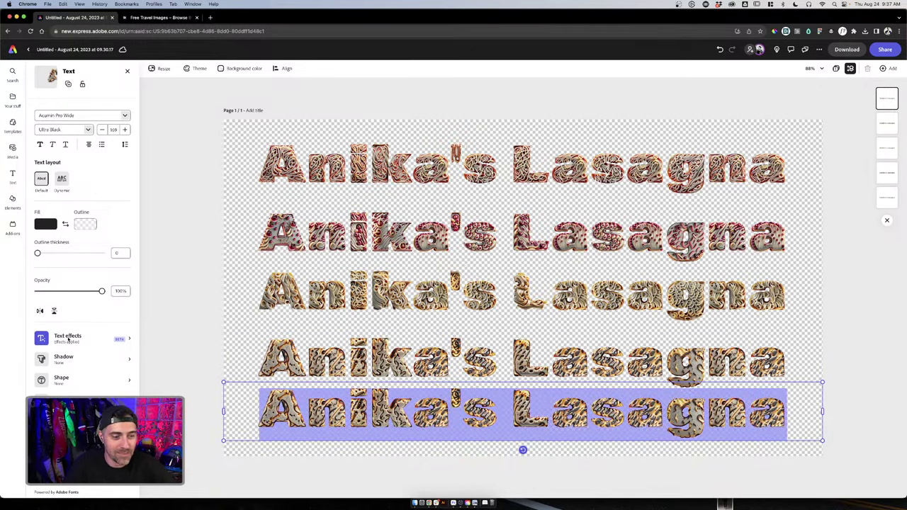
left_click(68, 338)
type("ma")
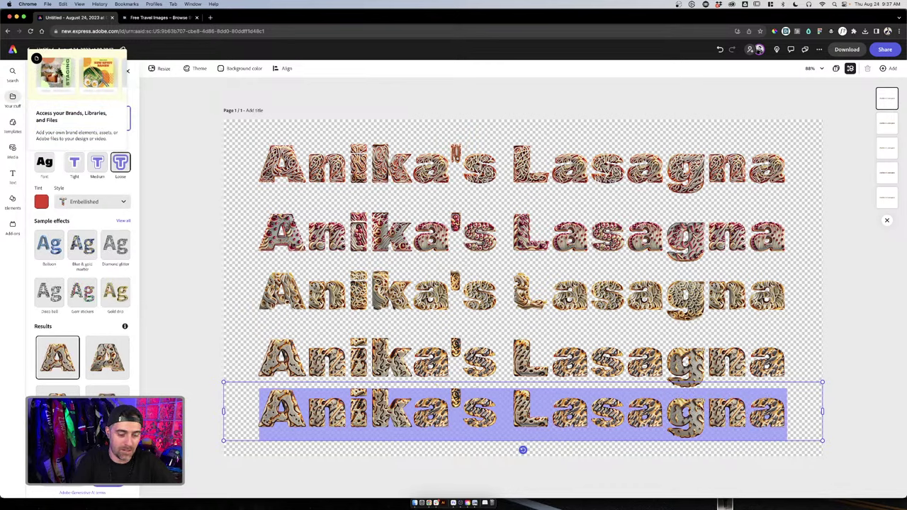
key("Return")
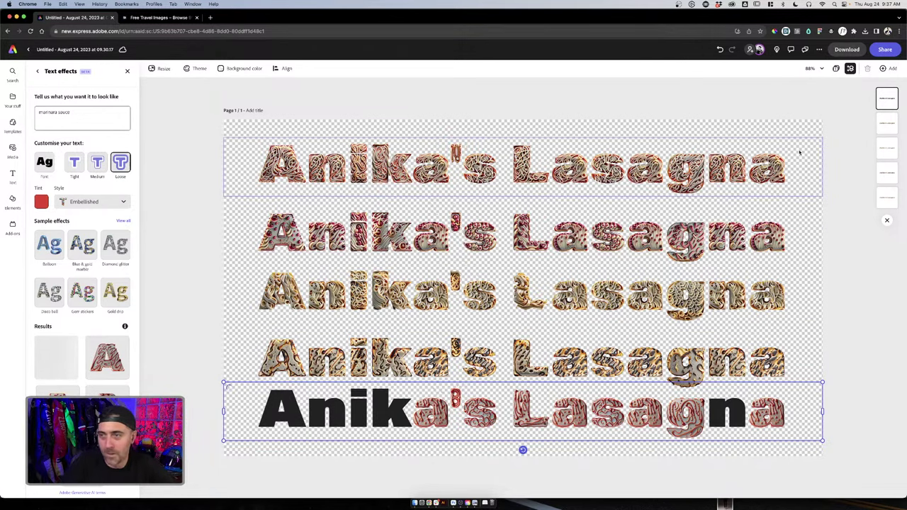
Download the page with the five titles as a transparent PNG
left_click(761, 120)
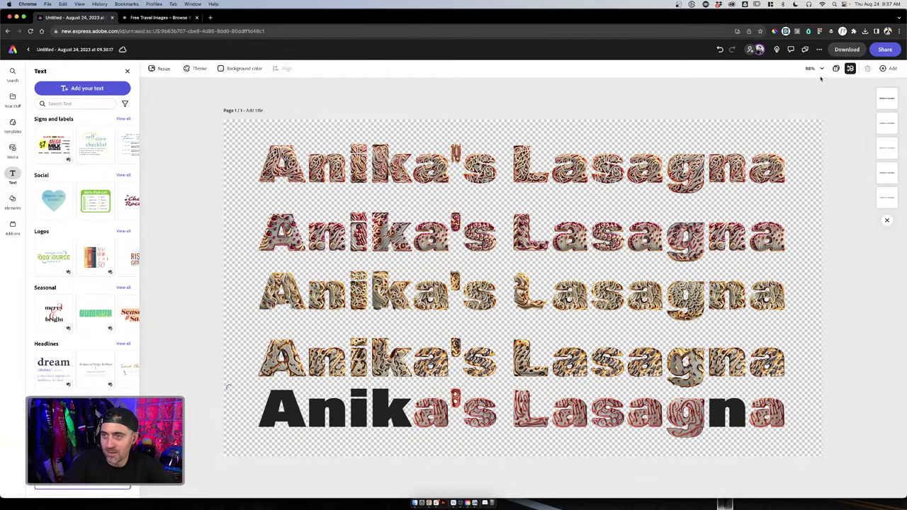
left_click(846, 49)
left_click(819, 98)
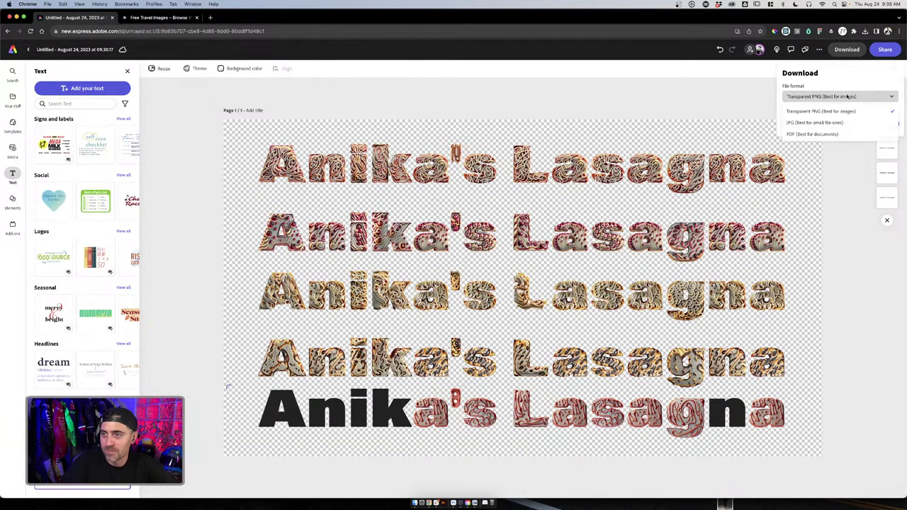
left_click(825, 107)
left_click(843, 124)
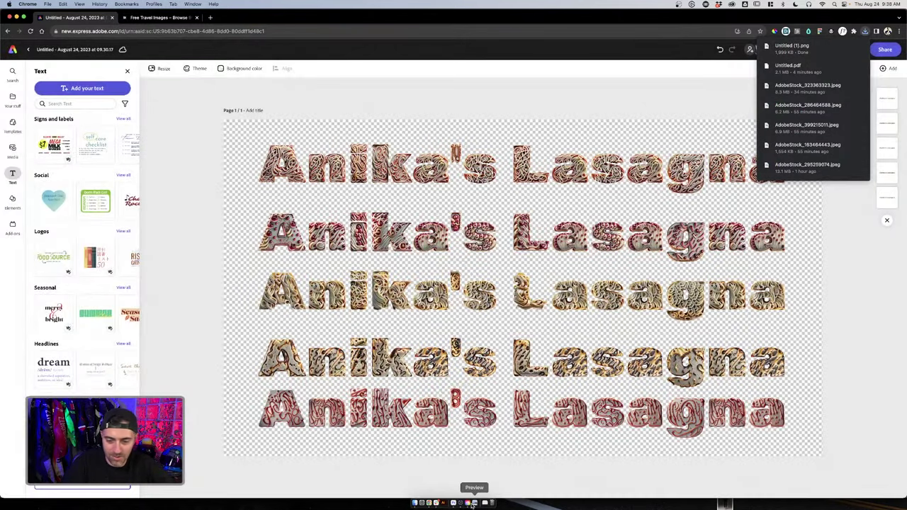
Switch to Photoshop, hide the title text layer over the kitchen photo and collapse the Group 1 copy group
left_click(453, 503)
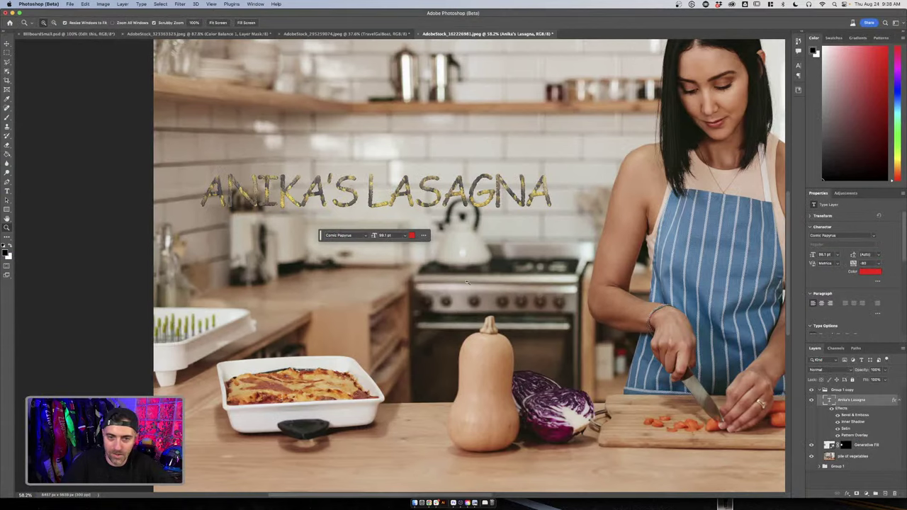
scroll(466, 282, "down", 3)
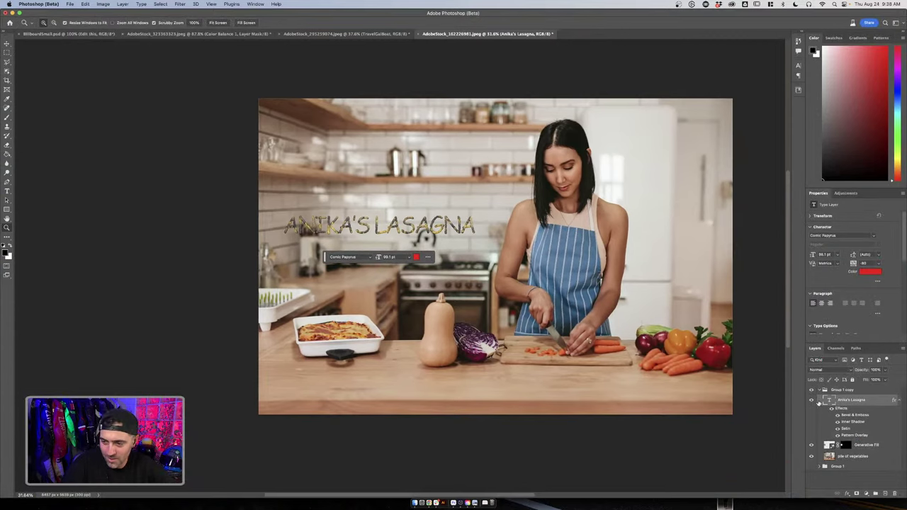
left_click(811, 401)
left_click(819, 390)
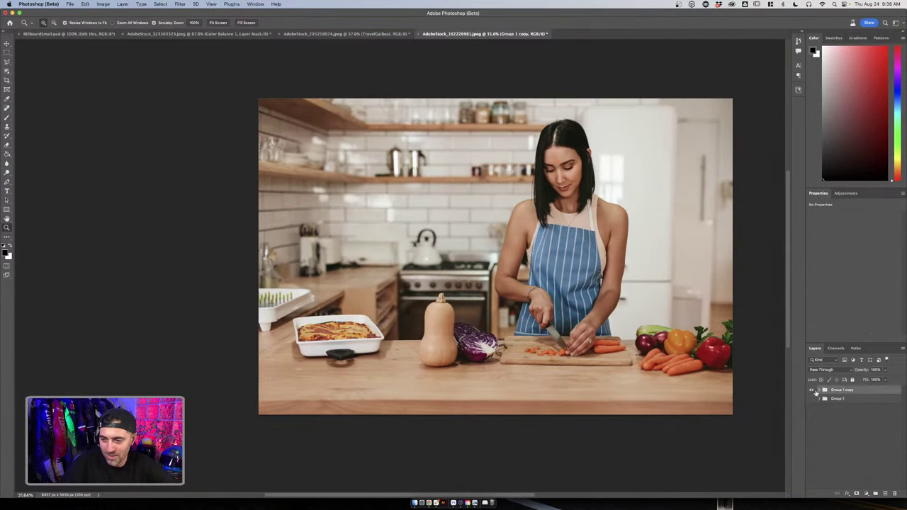
Hide the Group 1 copy group so the canvas is empty
left_click(811, 391)
left_click(812, 391)
scroll(466, 330, "up", 1)
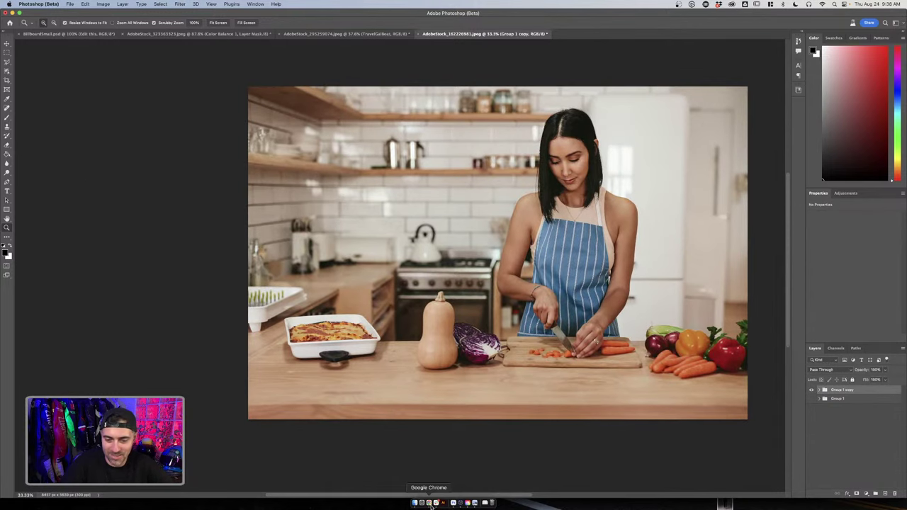
left_click(811, 390)
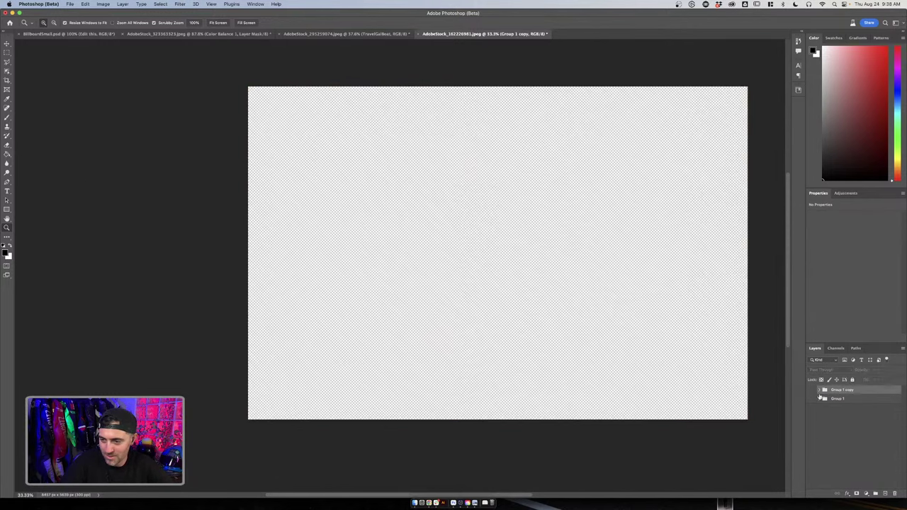
Select the entire empty canvas with a rectangular marquee and run Generative Fill with the prompt "lasagna"
left_click(7, 71)
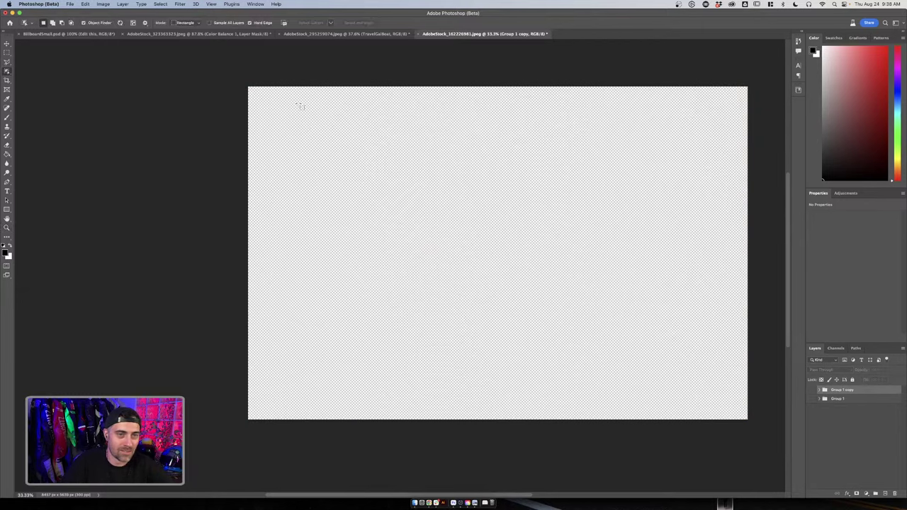
left_click_drag(250, 85, 747, 431)
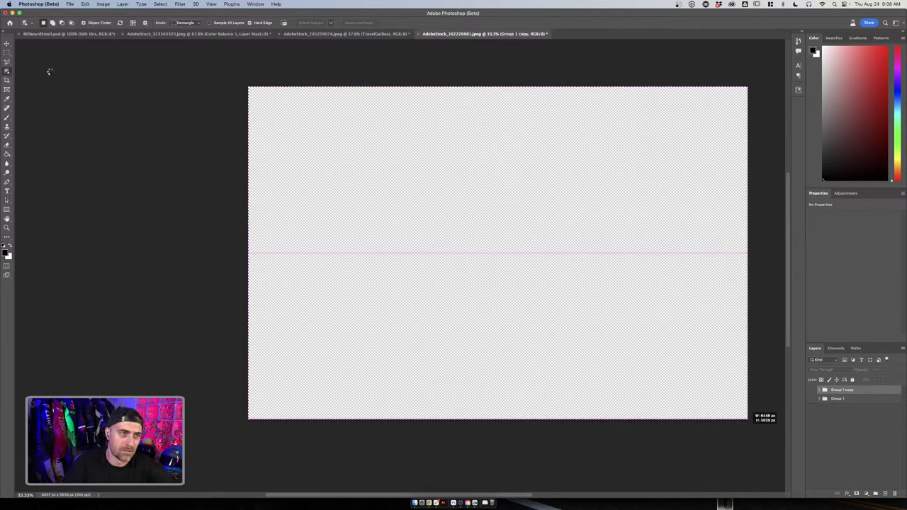
left_click(7, 53)
left_click_drag(253, 84, 757, 428)
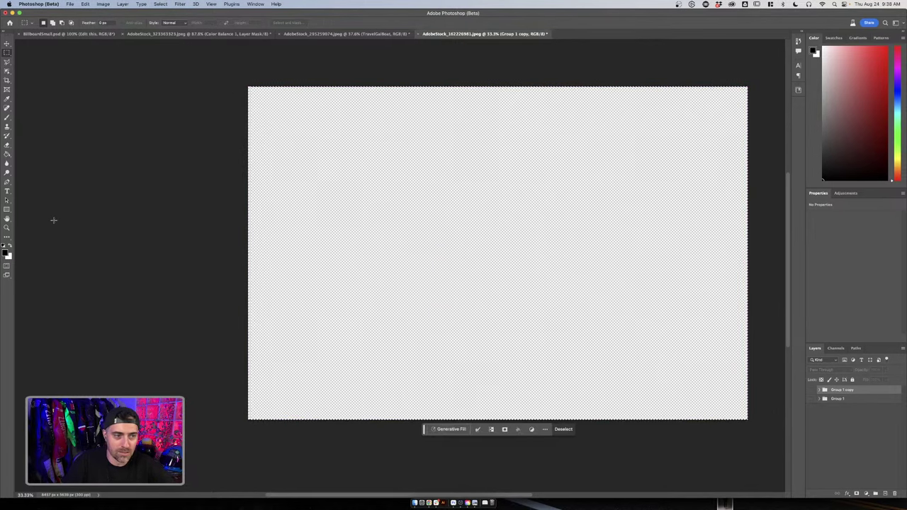
left_click(450, 429)
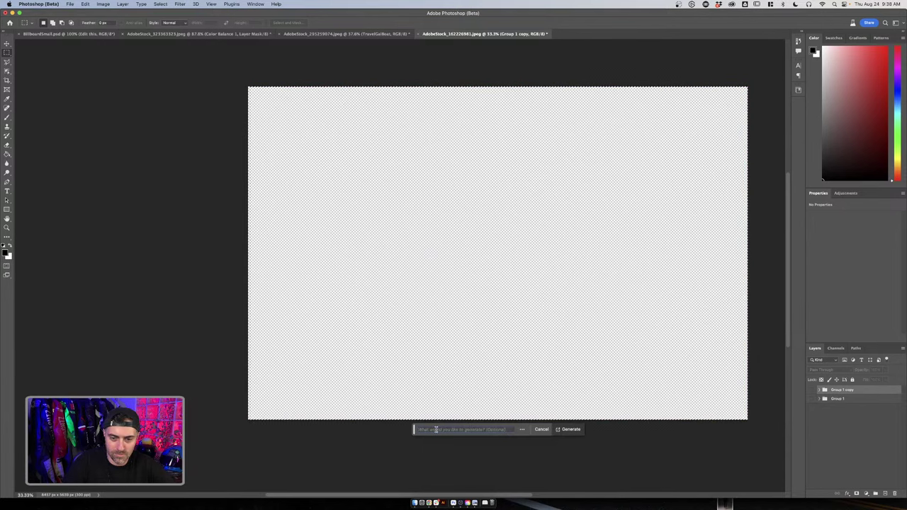
type("lasagna")
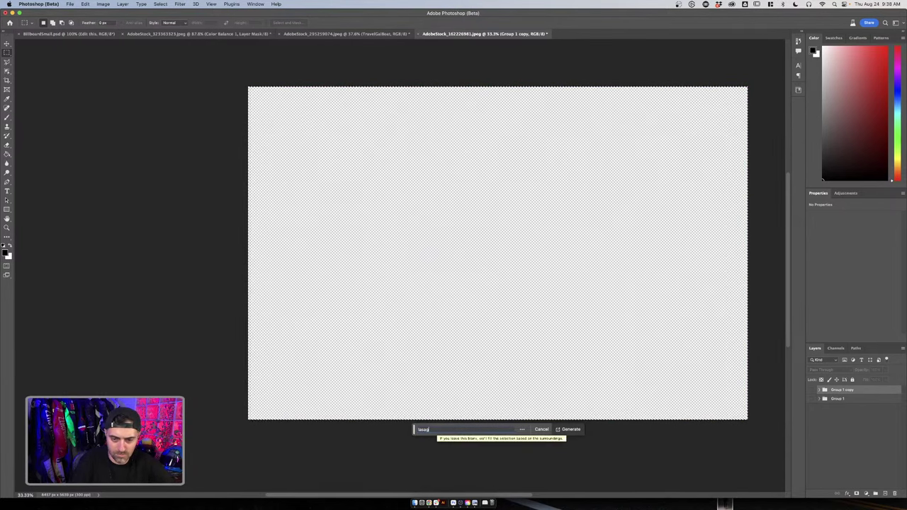
left_click(569, 429)
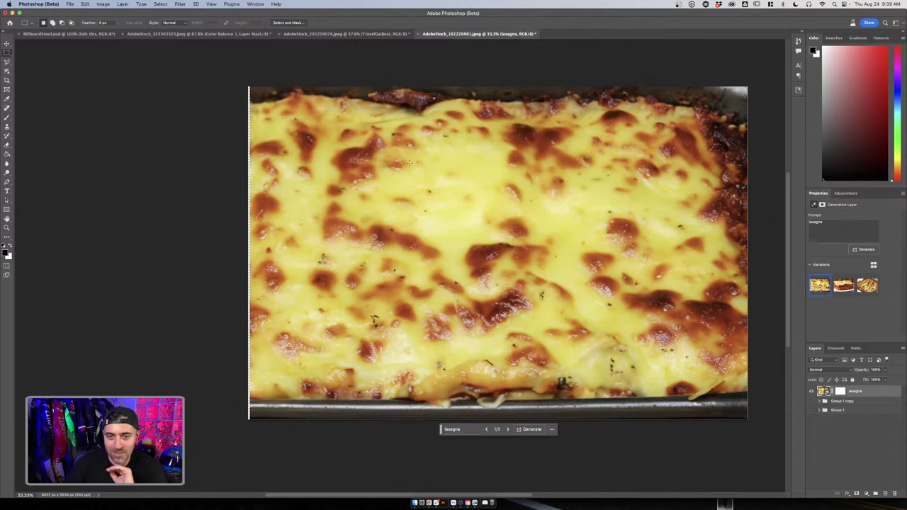
Compare the three generated lasagna variations and choose the second one, the layered slice on a plate
left_click(507, 429)
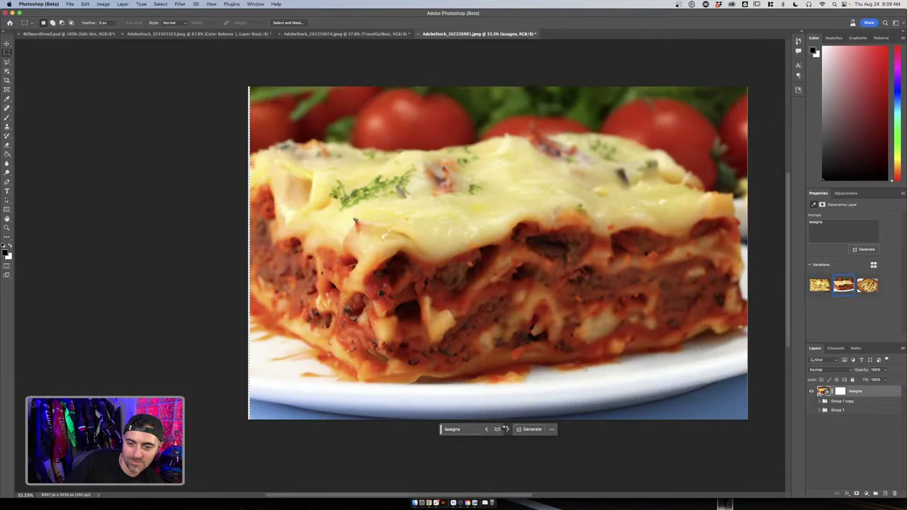
left_click(507, 429)
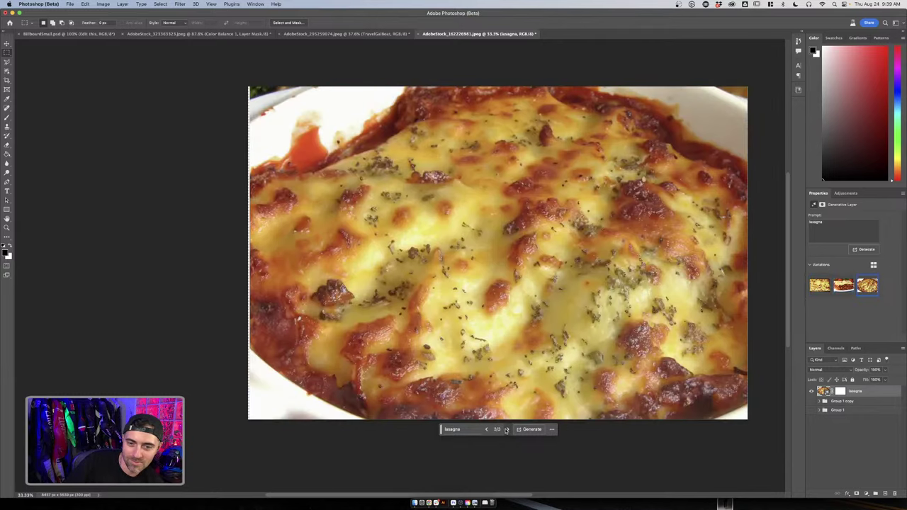
left_click(506, 430)
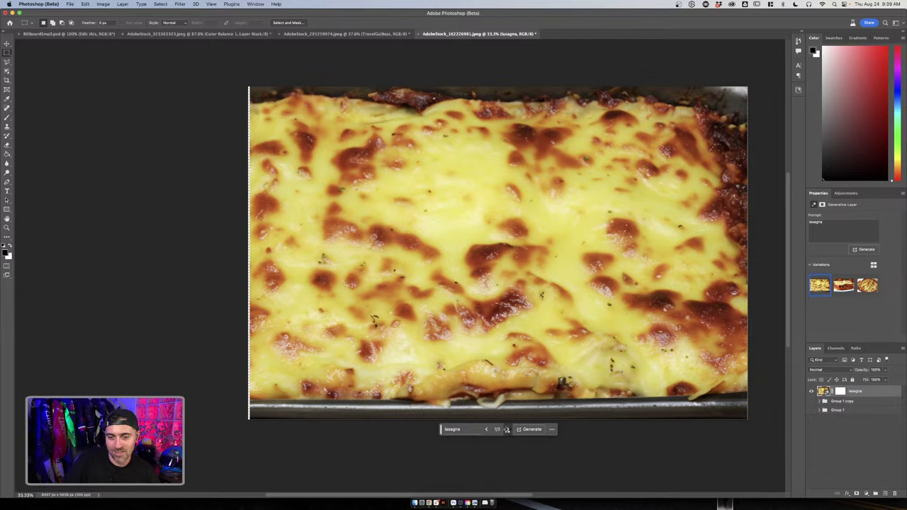
left_click(506, 429)
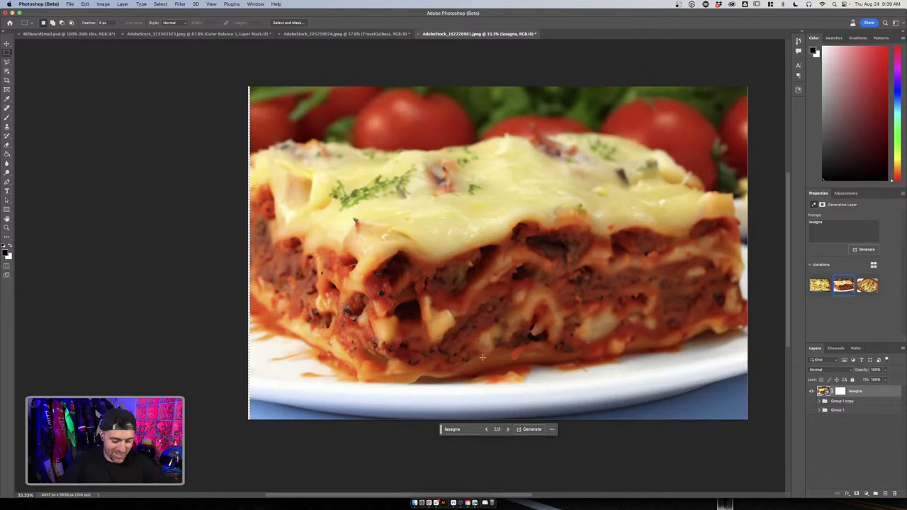
Stretch the lasagna layer with Free Transform to cover the gaps along the canvas's left and bottom edges
key("super+t")
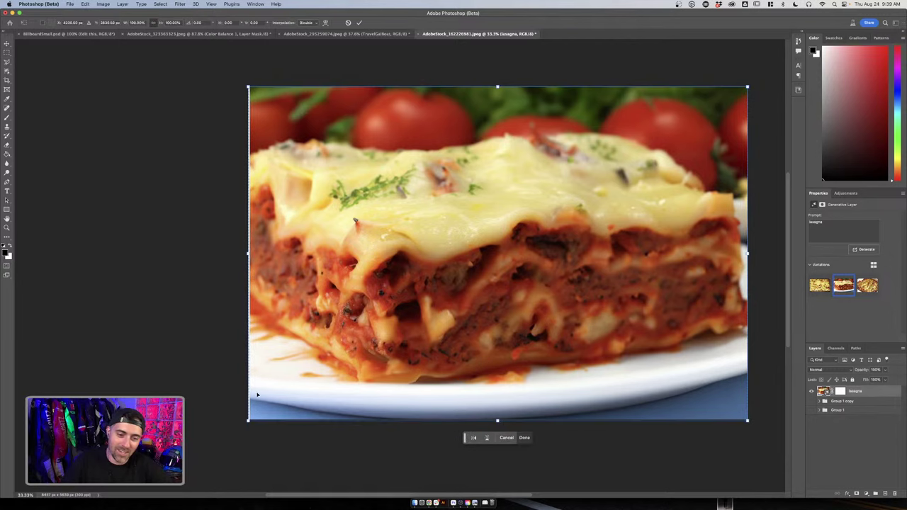
left_click_drag(247, 422, 245, 420)
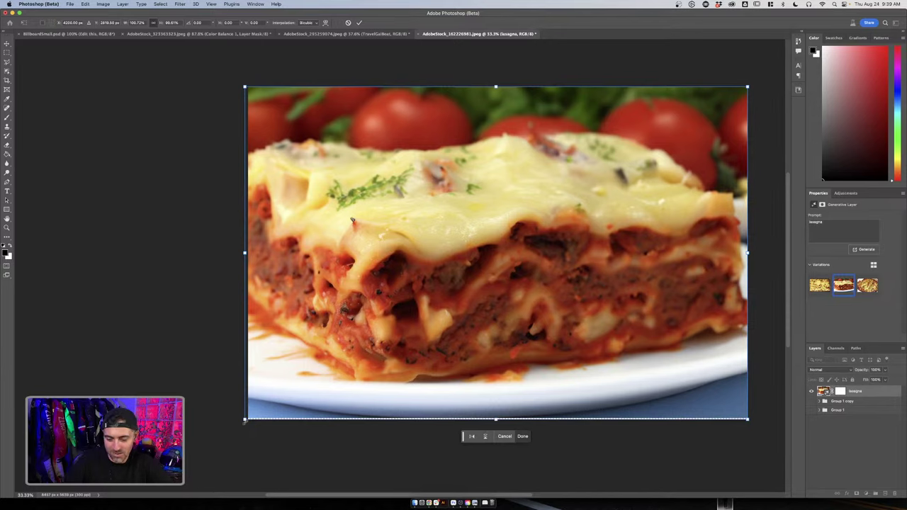
key("Return")
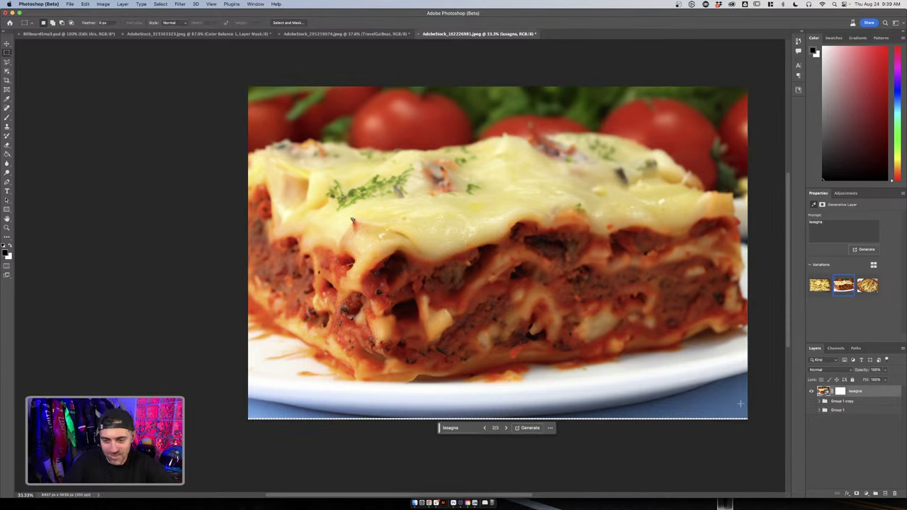
key("ctrl+t")
left_click_drag(747, 419, 748, 423)
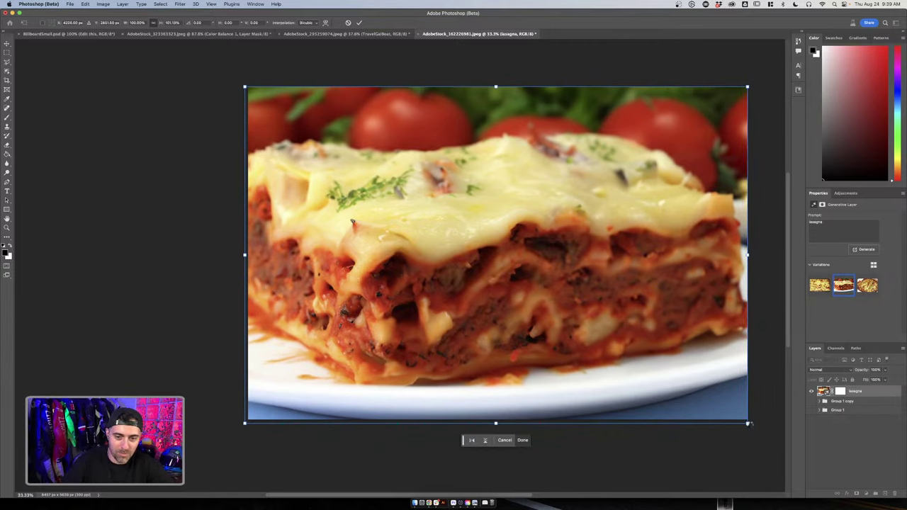
key("Return")
Expand the canvas with the Crop tool, adding empty space above and to the left of the lasagna image
left_click(593, 374, "alt")
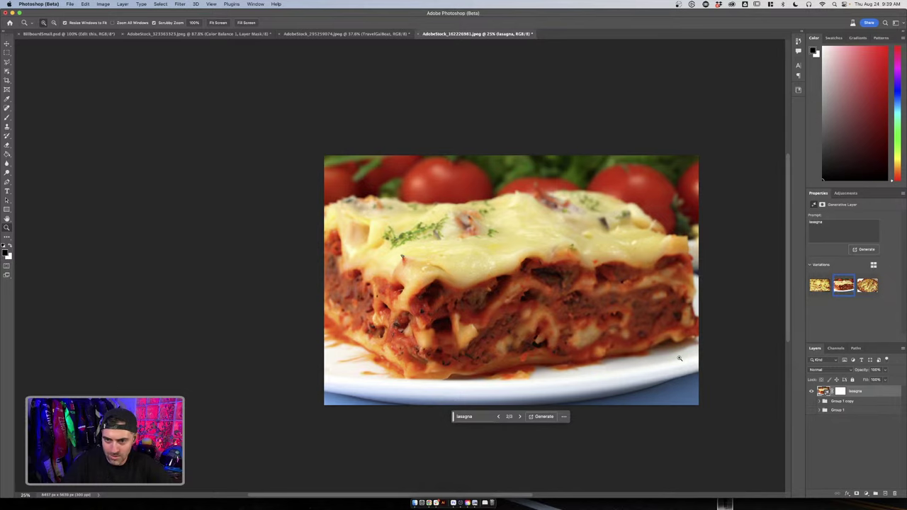
scroll(523, 303, "up", 2)
scroll(523, 303, "down", 4)
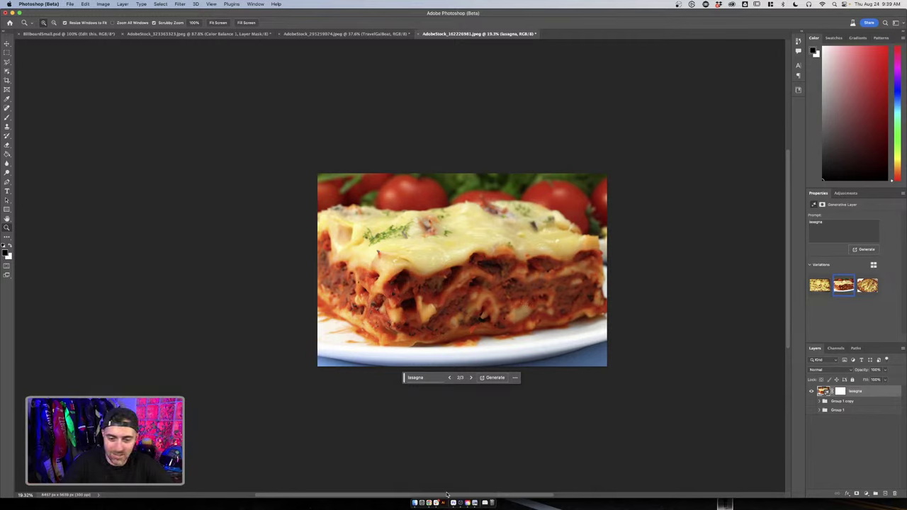
key("v")
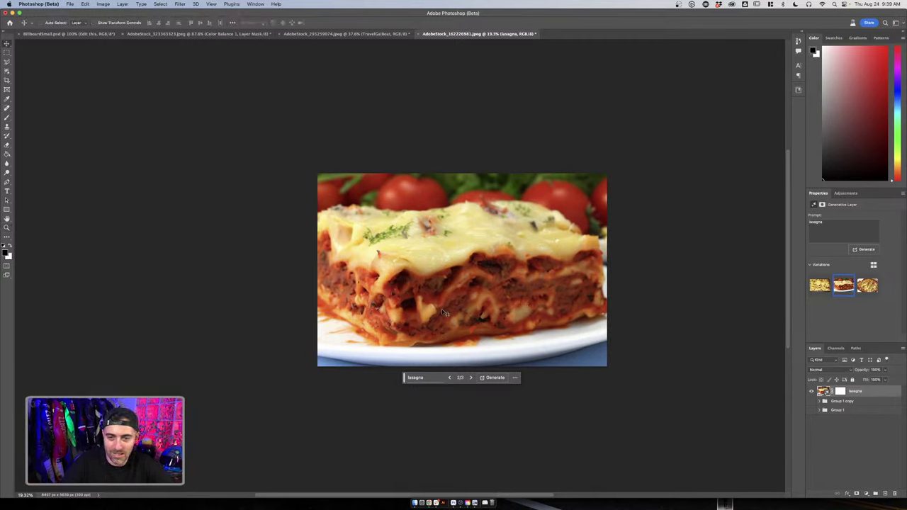
key("c")
left_click_drag(316, 172, 204, 78)
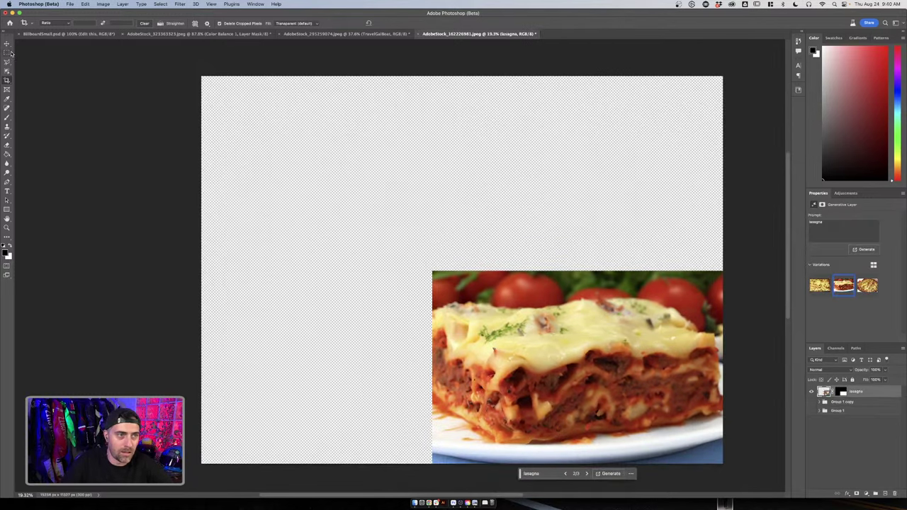
Select the empty area above and beside the lasagna, slightly overlapping the image, and run Generative Fill without a prompt
left_click(9, 52)
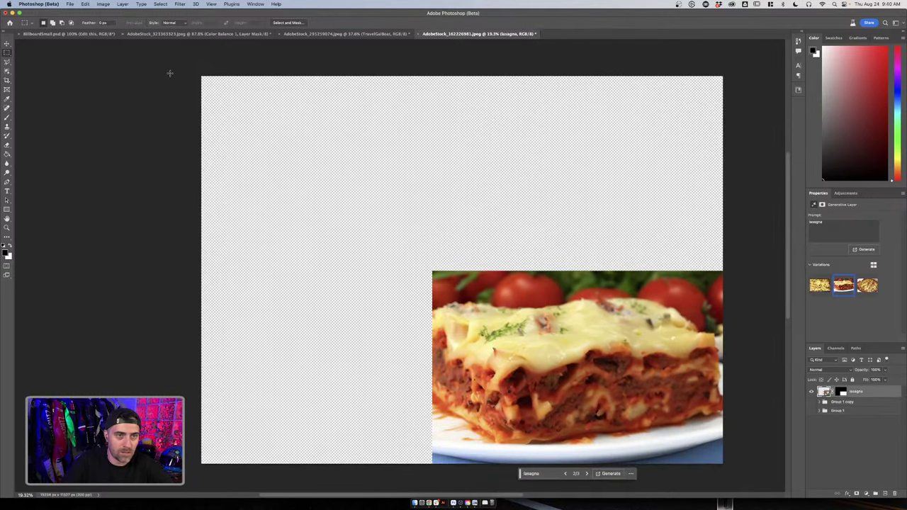
left_click_drag(202, 77, 724, 285)
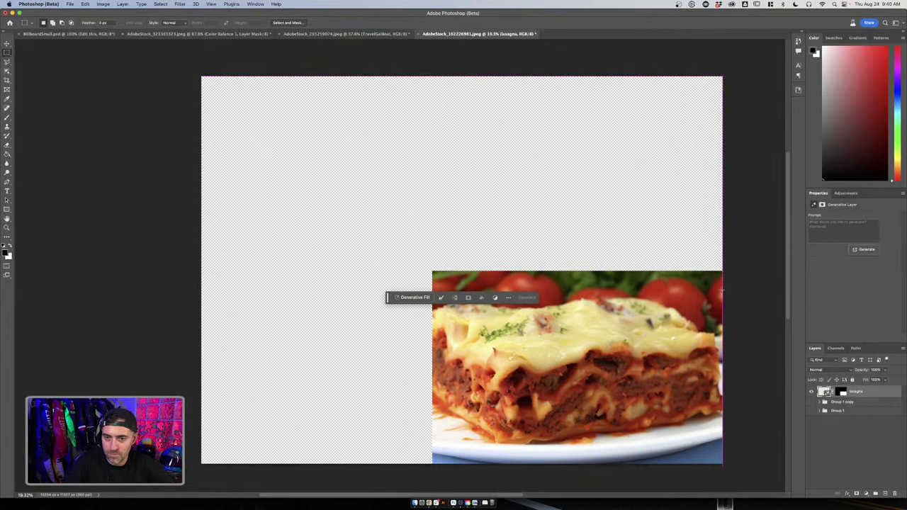
scroll(342, 276, "down", 3)
key("super+d")
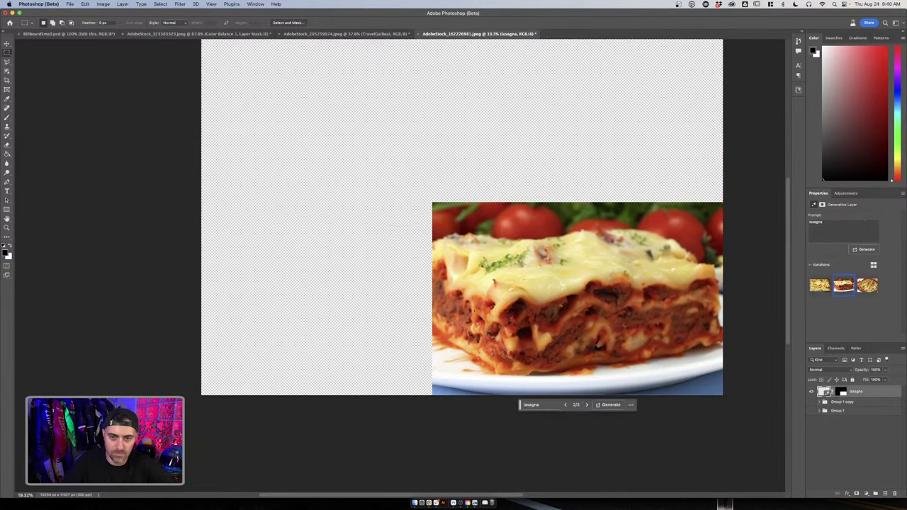
scroll(200, 67, "down", 1)
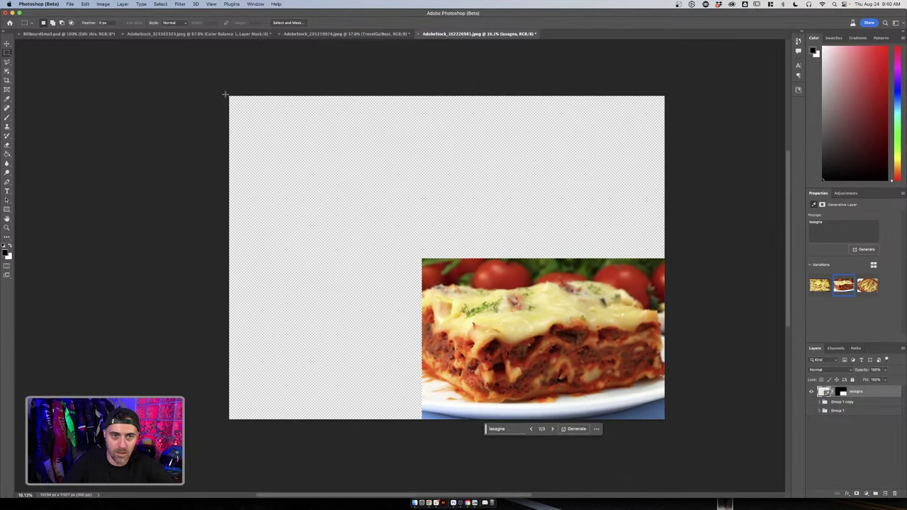
left_click_drag(225, 95, 425, 267)
left_click(389, 428)
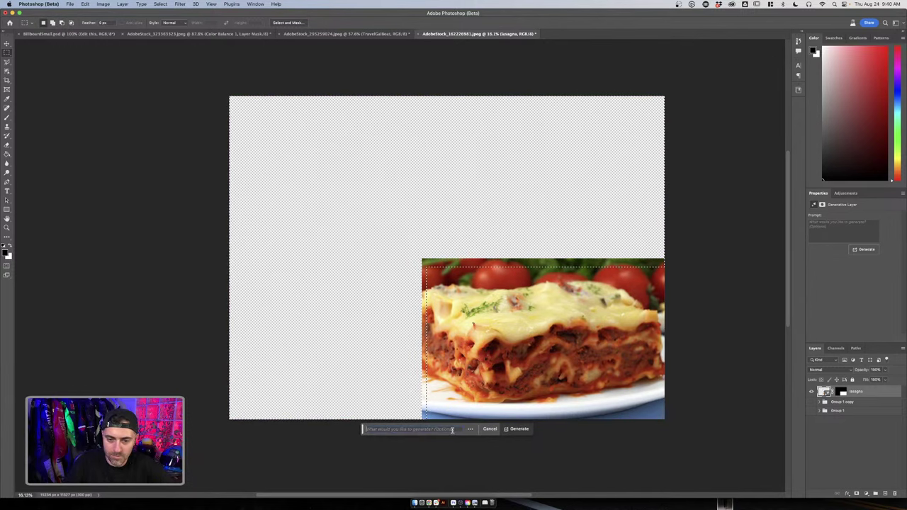
left_click(519, 429)
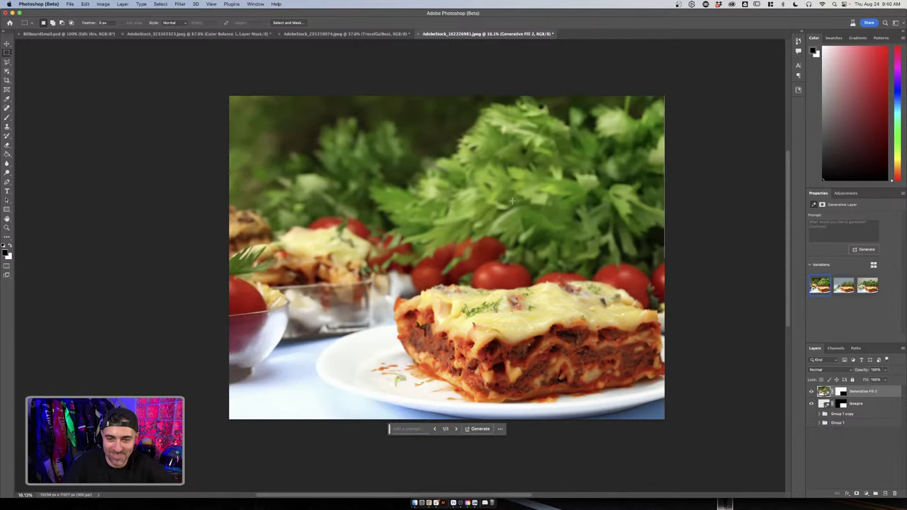
key("z")
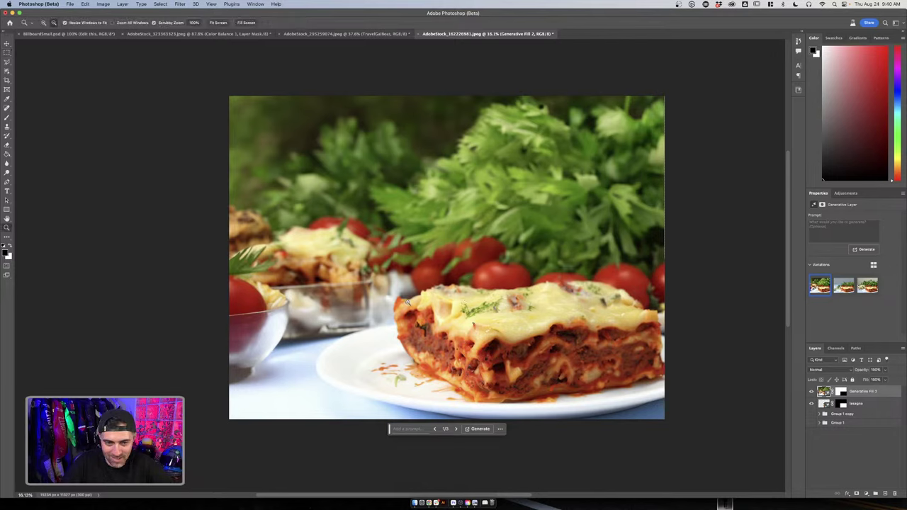
left_click(467, 301, "alt")
left_click(415, 300, "alt")
left_click(415, 300)
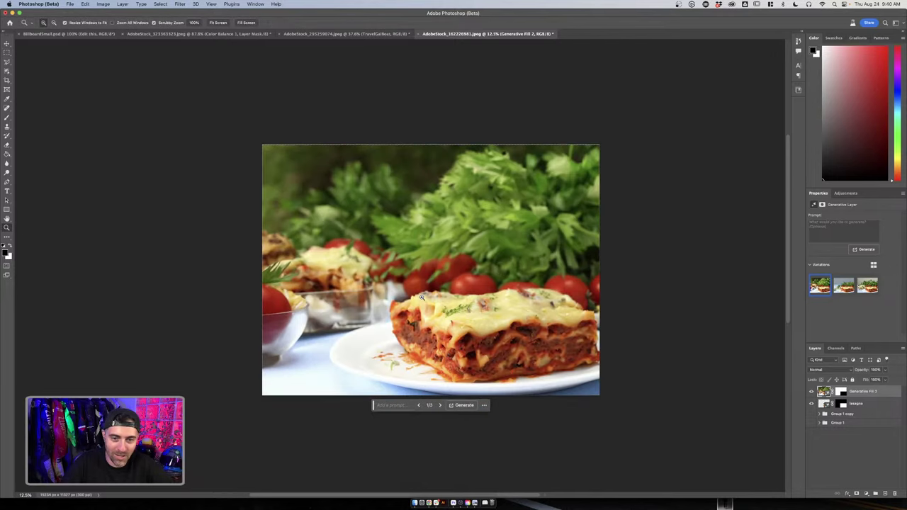
left_click(418, 298)
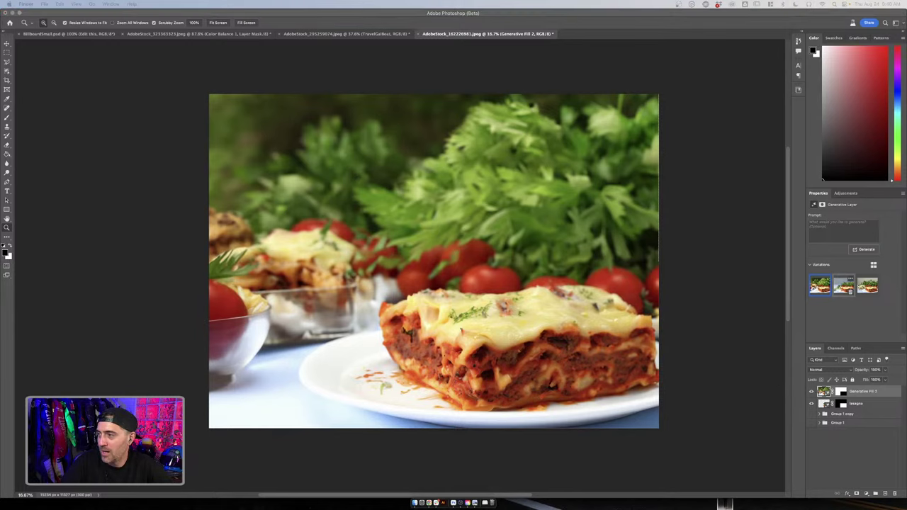
Enlarge the placed lasagna titles image to span most of the canvas width and confirm the placement
left_click_drag(539, 179, 642, 143)
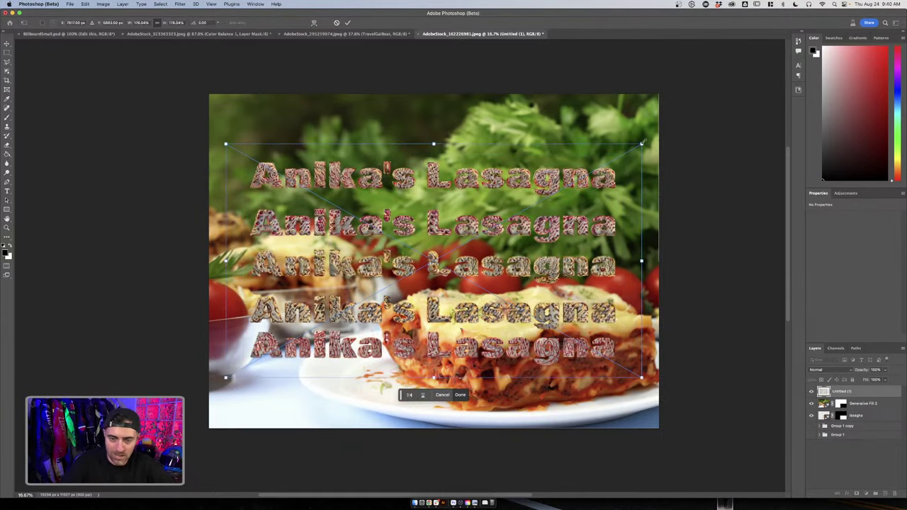
key("Return")
key("z")
left_click(381, 245)
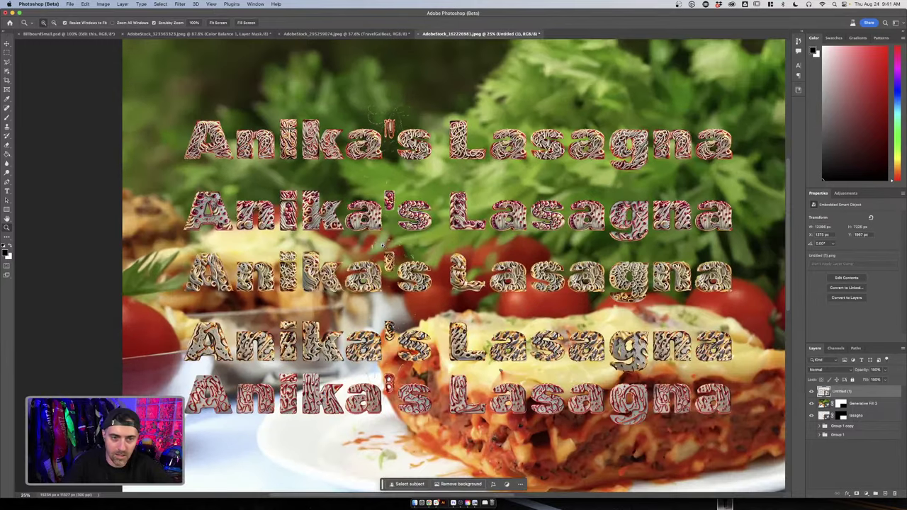
key("super+minus")
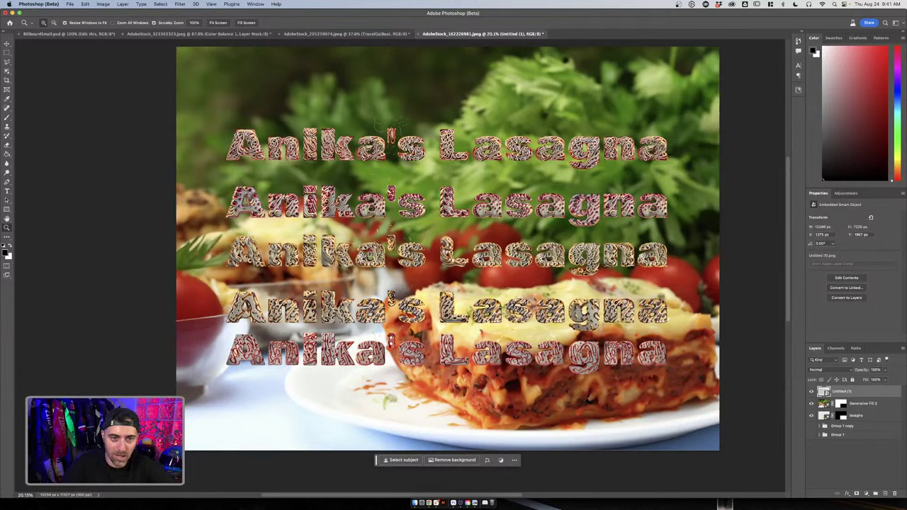
Rasterize the titles layer, copy its third title onto a separate layer, and hide the full titles layer
left_click(7, 53)
left_click_drag(225, 225, 671, 282)
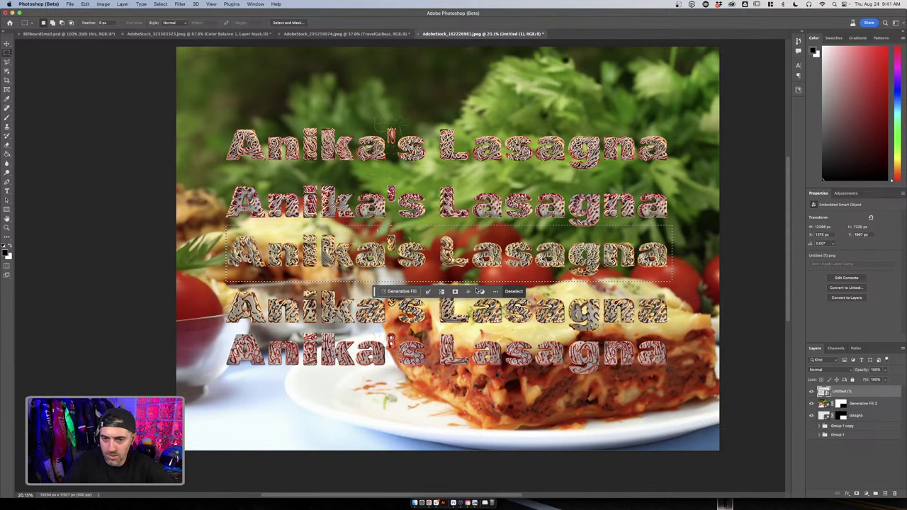
right_click(834, 391)
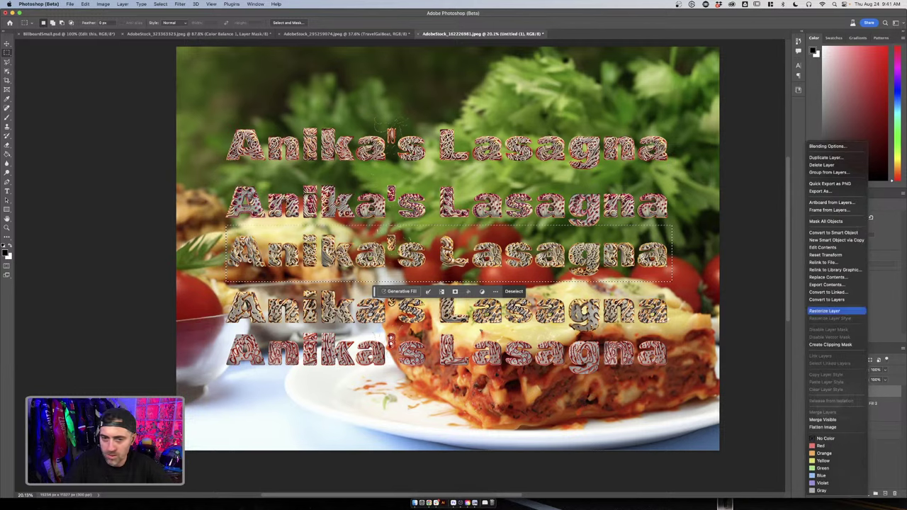
left_click(829, 310)
key("ctrl+d")
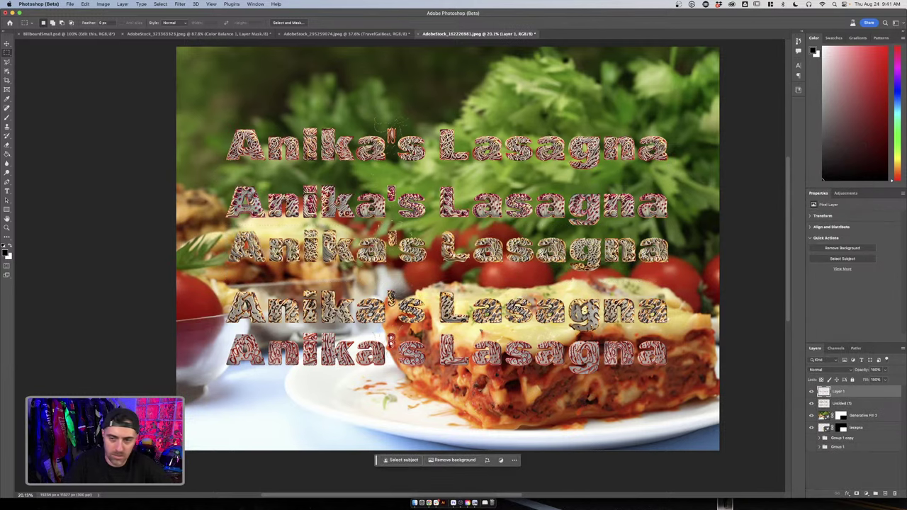
left_click(811, 403)
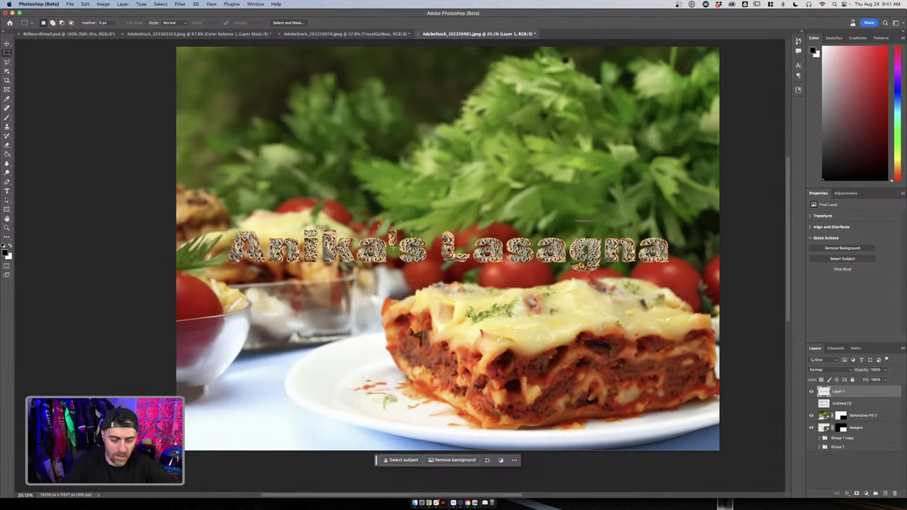
Add a layer mask to the copied title and paint out the stray marks around the letters with a black brush
key("z")
left_click(417, 249)
left_click(417, 248)
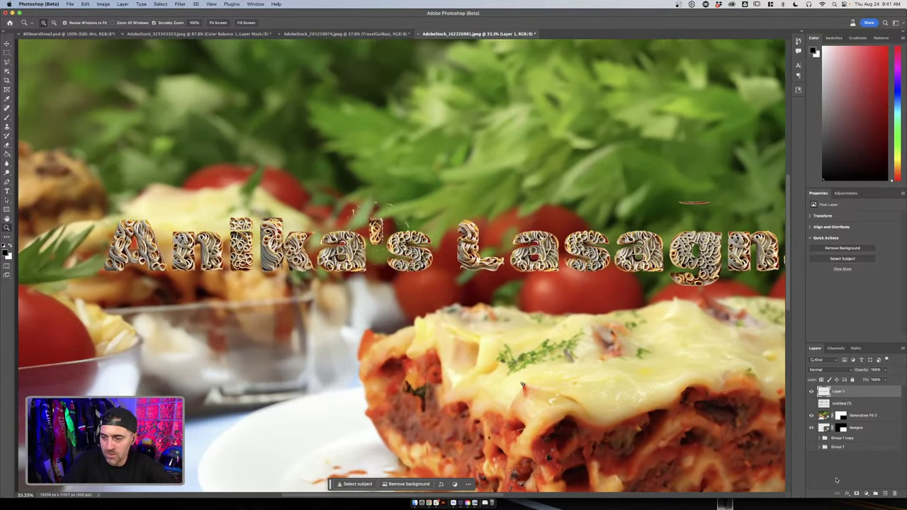
left_click(856, 495)
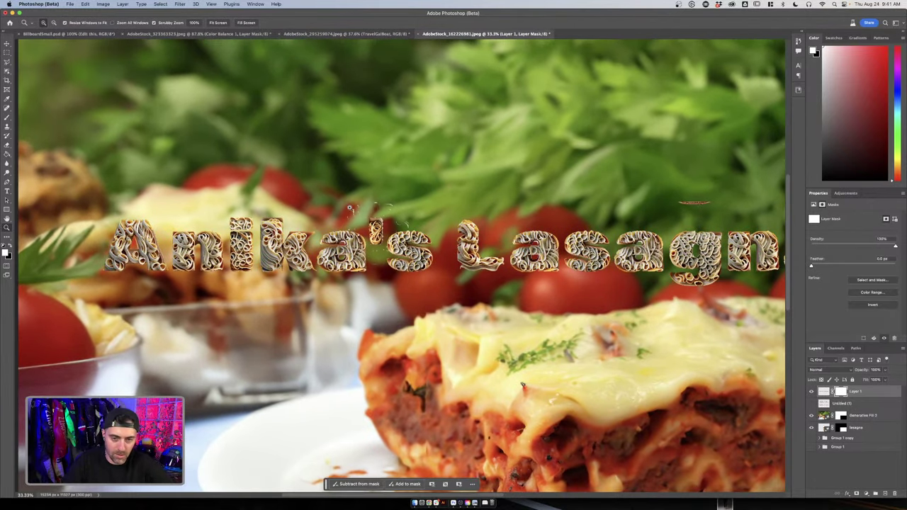
key("b")
scroll(401, 265, "down", 2)
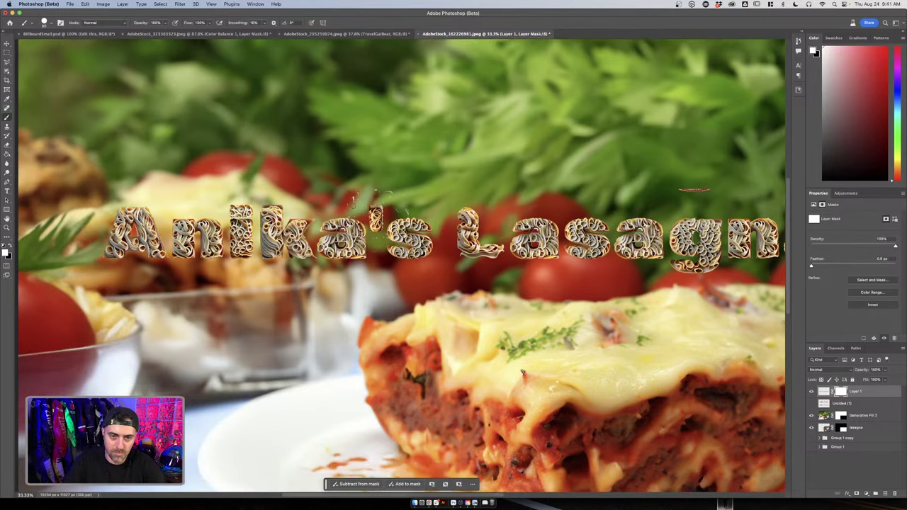
key("x")
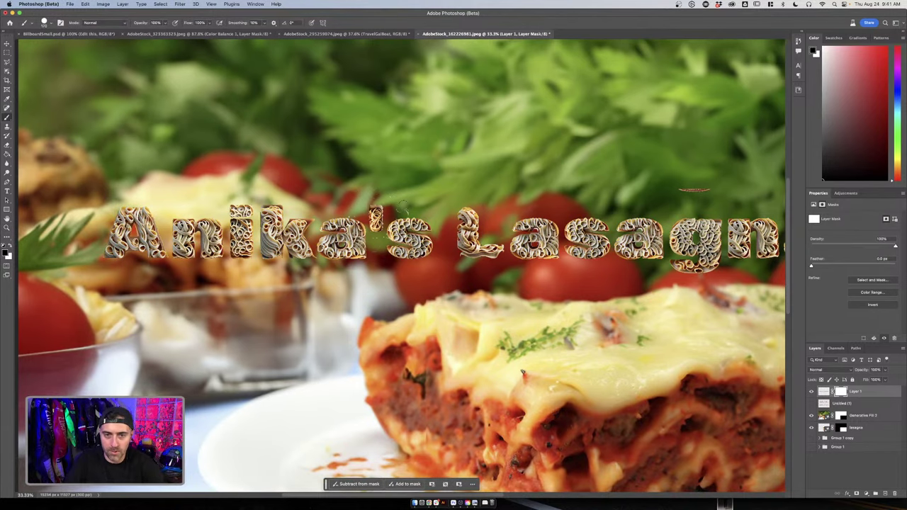
key("bracketright")
key("bracketright")
key("bracketright")
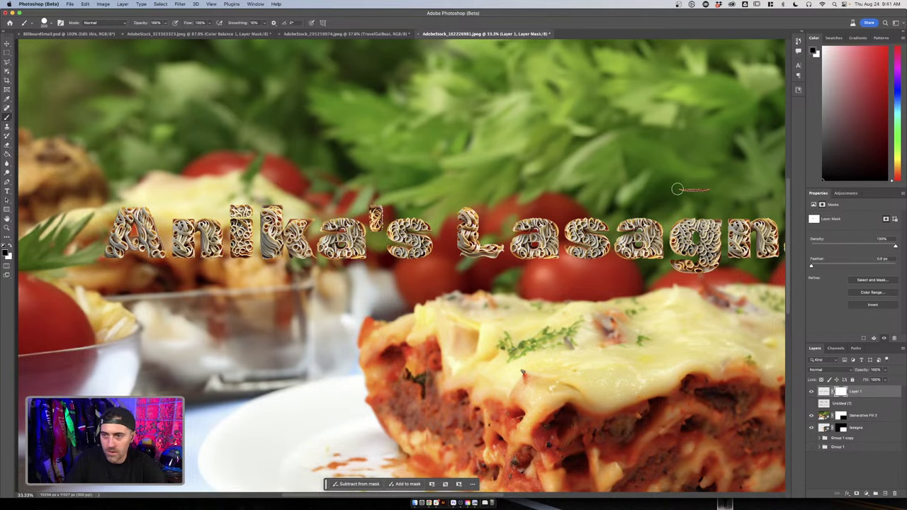
Move the title to the upper part of the image and enlarge it to about 109%
key("super+0")
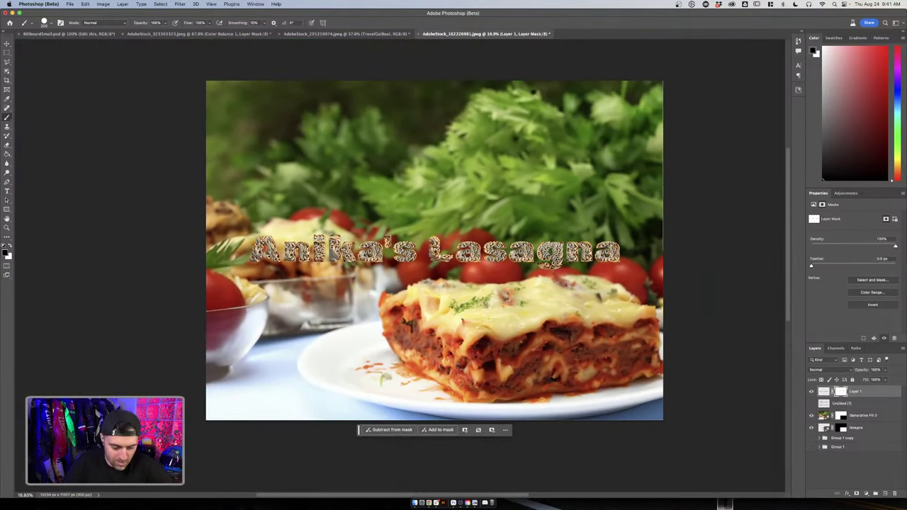
key("v")
mouse_move(560, 256)
left_mouse_down()
mouse_move(560, 96)
mouse_move(560, 127)
left_mouse_up()
key("super+t")
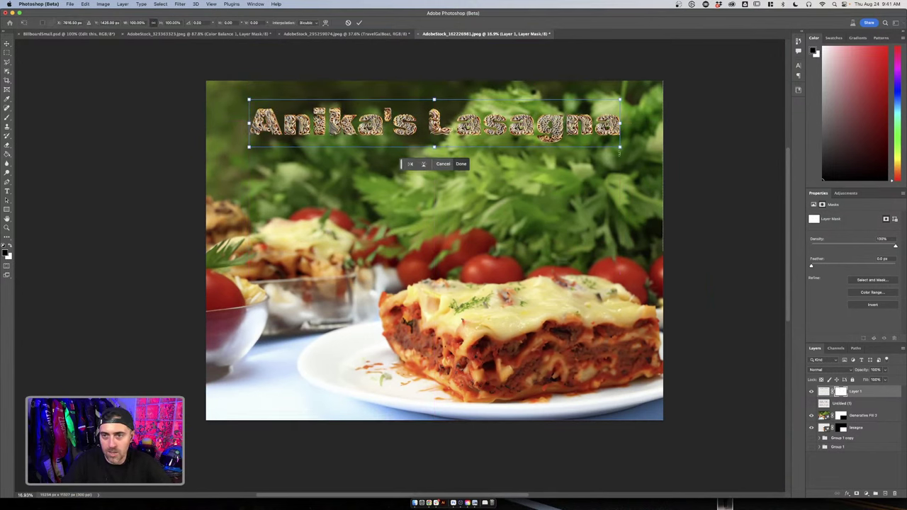
left_click_drag(622, 143, 635, 150)
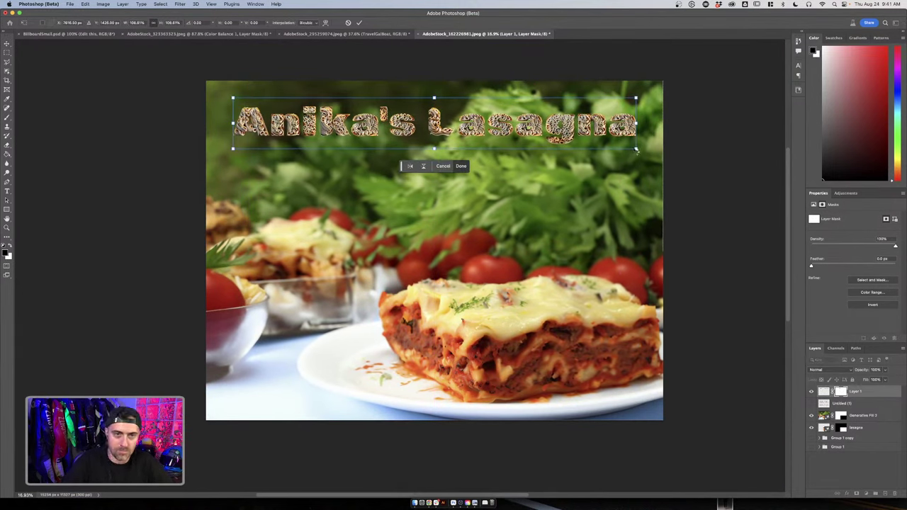
key("Return")
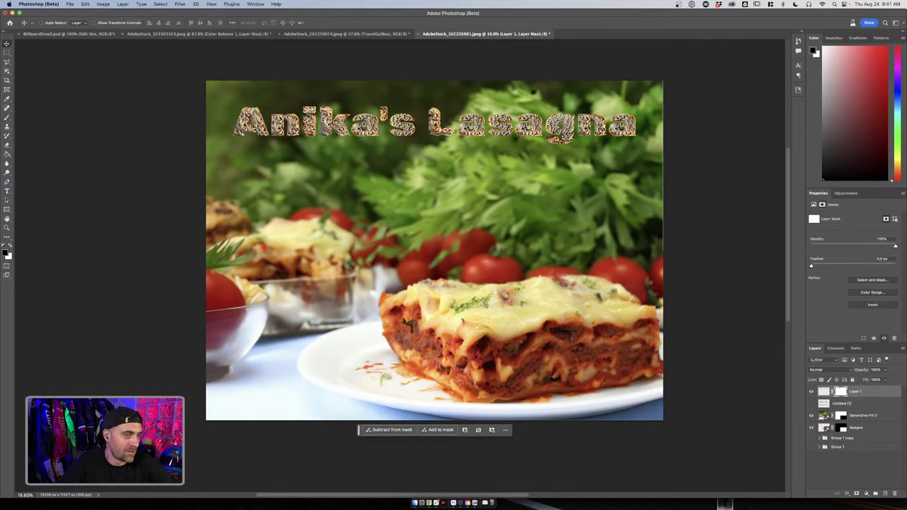
Dismiss the clipboard export warning and shift the title slightly to the left
key("super+Tab")
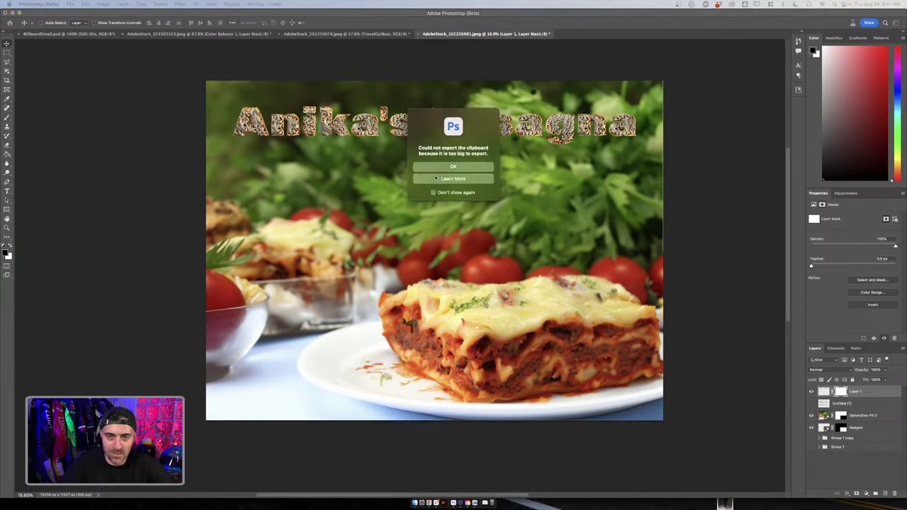
left_click(446, 167)
key("super+Tab")
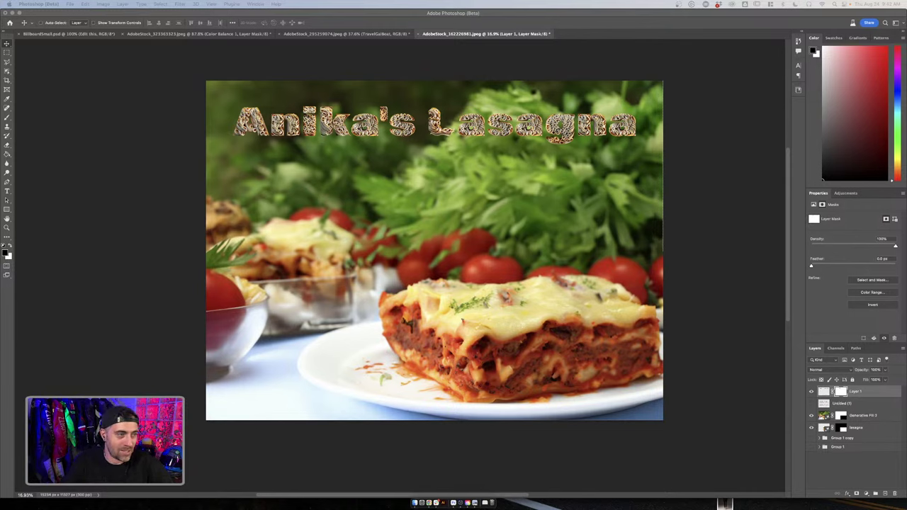
left_click(396, 159)
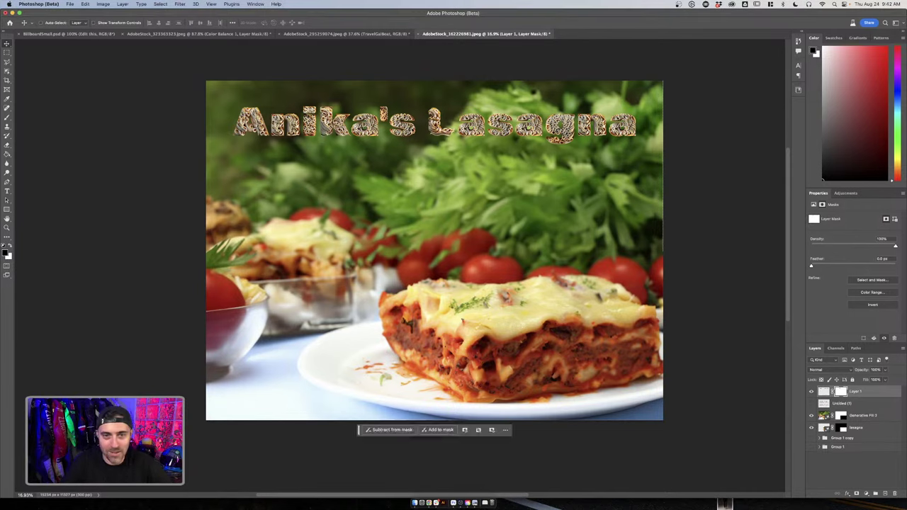
left_click_drag(396, 159, 388, 159)
double_click(882, 392)
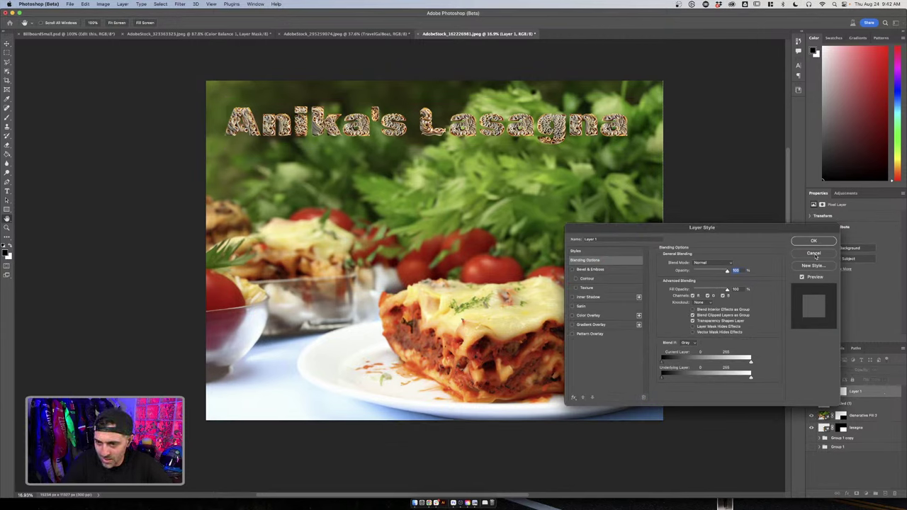
left_click(813, 253)
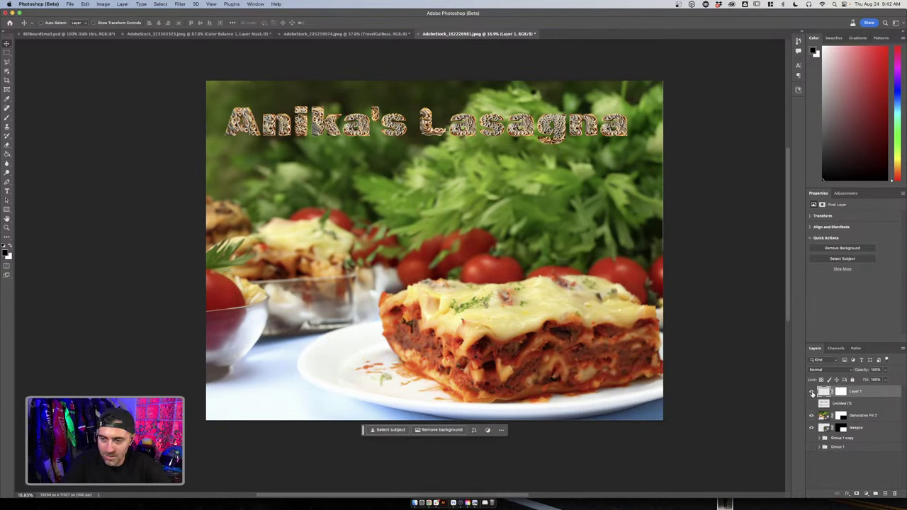
double_click(866, 395)
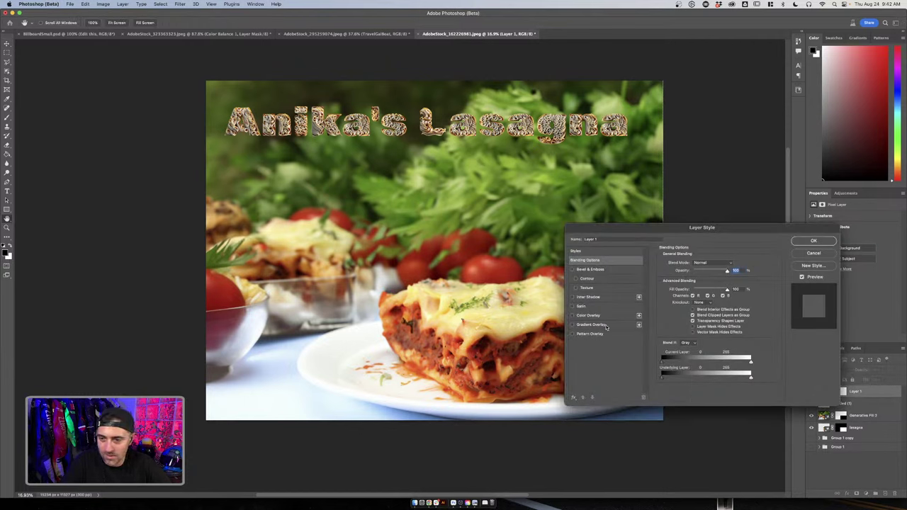
left_click(814, 253)
right_click(857, 397)
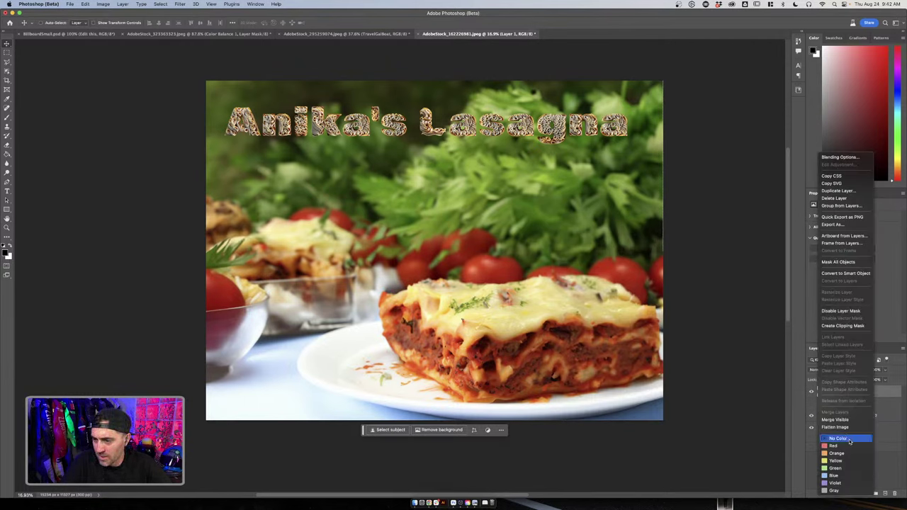
left_click(890, 393)
Try adding a drop shadow to the title layer in its layer style settings
right_click(890, 393)
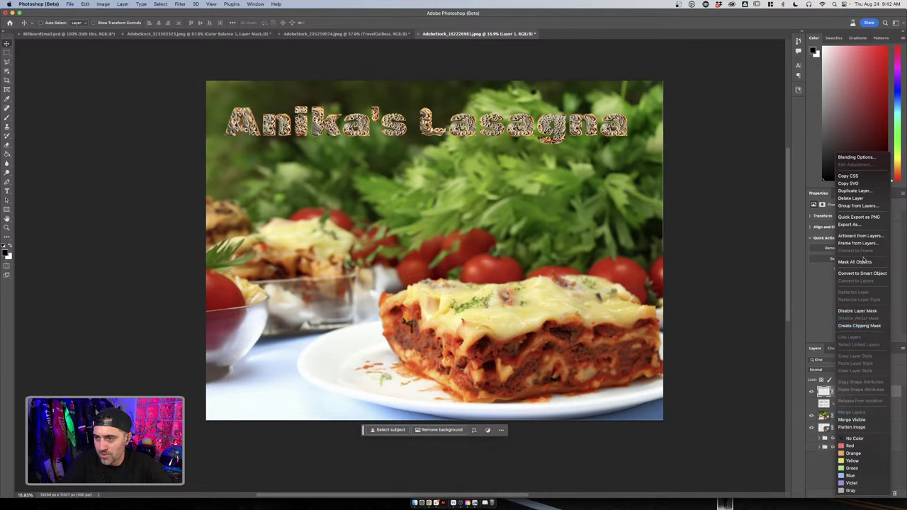
left_click(857, 156)
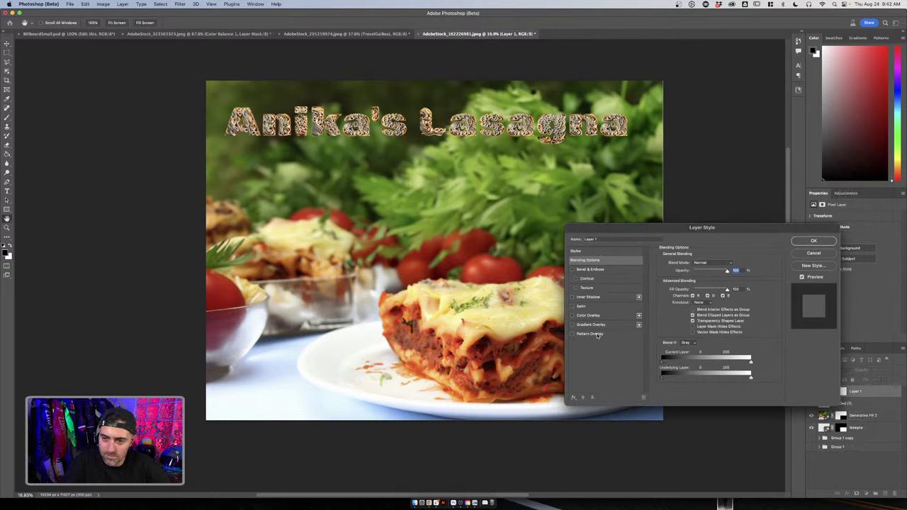
left_click(575, 398)
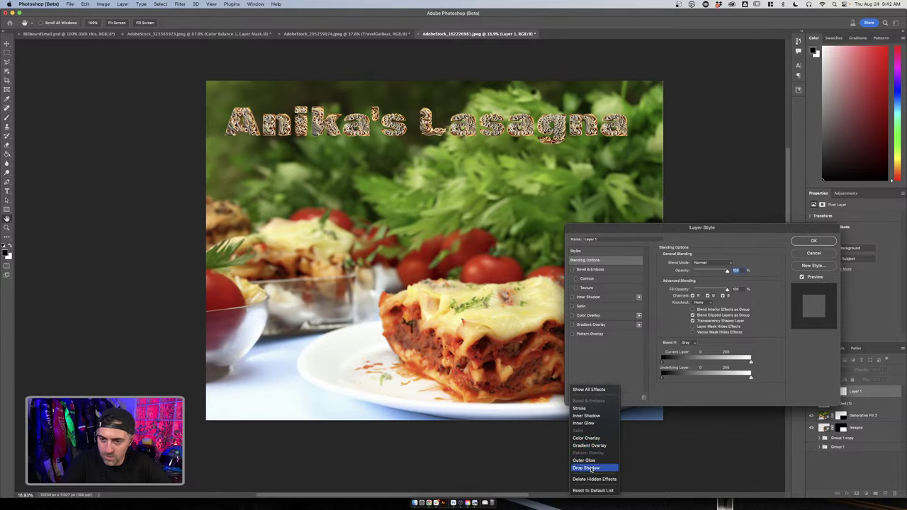
left_click(588, 468)
mouse_move(696, 274)
left_mouse_down()
mouse_move(704, 274)
mouse_move(686, 280)
mouse_move(700, 279)
left_mouse_up()
left_click(805, 254)
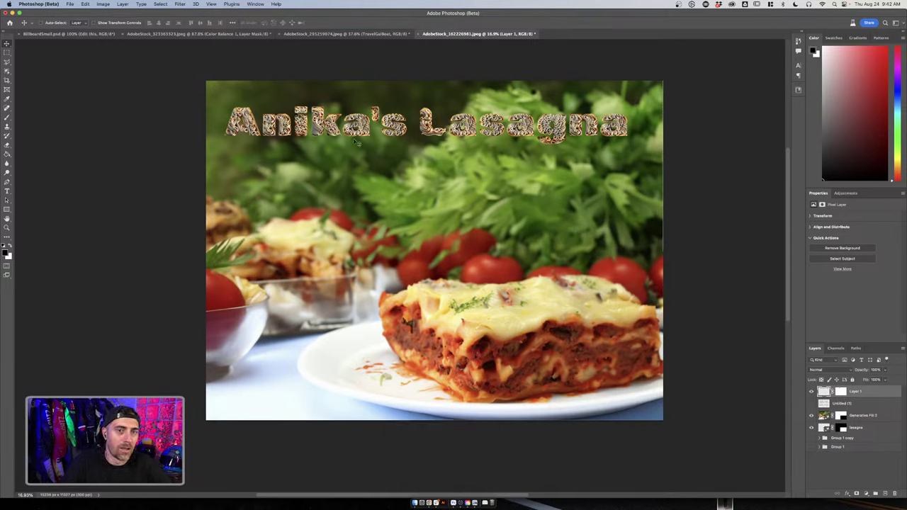
Examine the composition at different magnifications, toggling the title layer and the lasagna layer off and on
key("z")
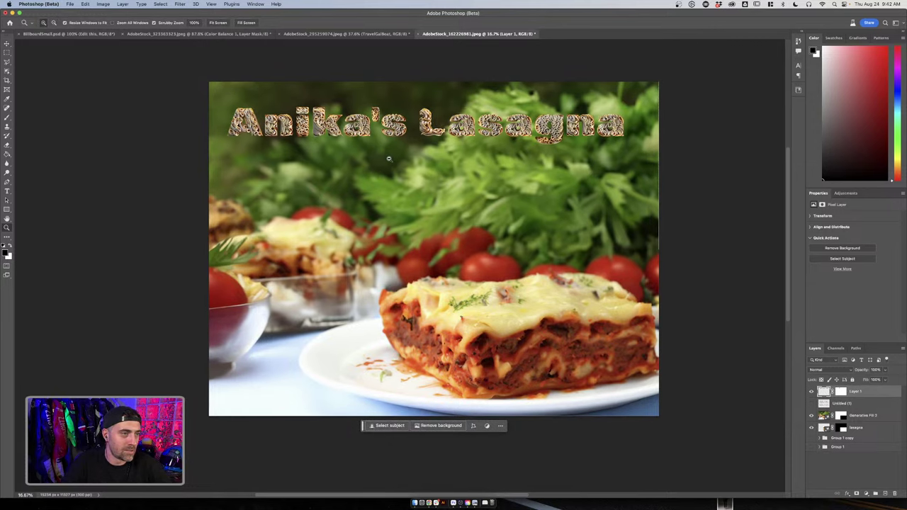
left_click(389, 159, "alt")
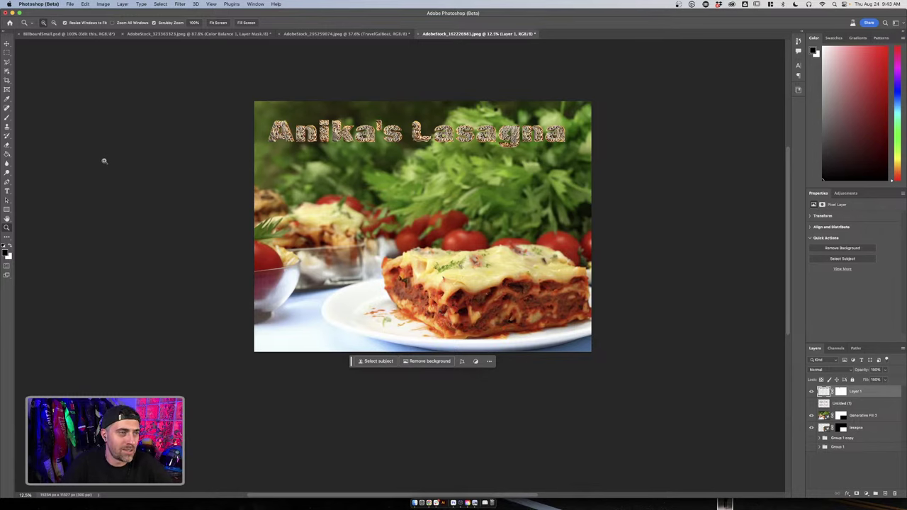
left_click(400, 143)
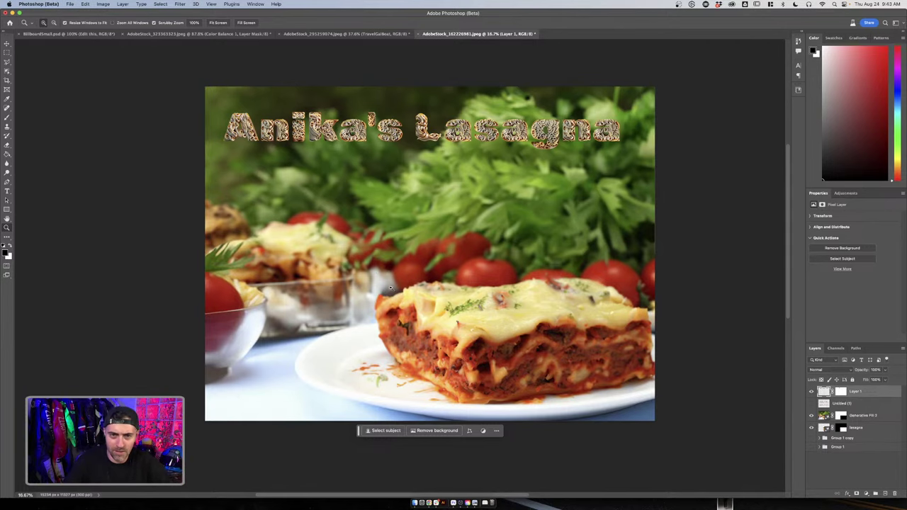
left_click(373, 270, "alt")
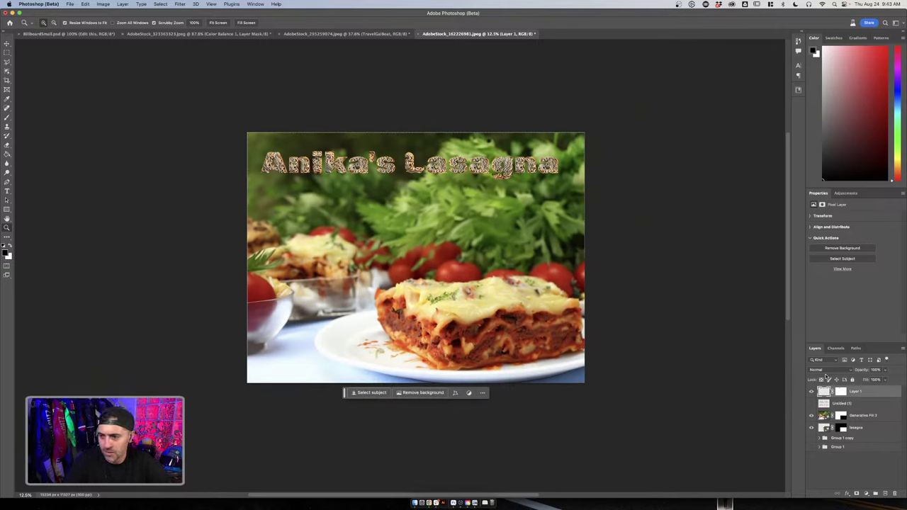
left_click(812, 392)
left_click(812, 391)
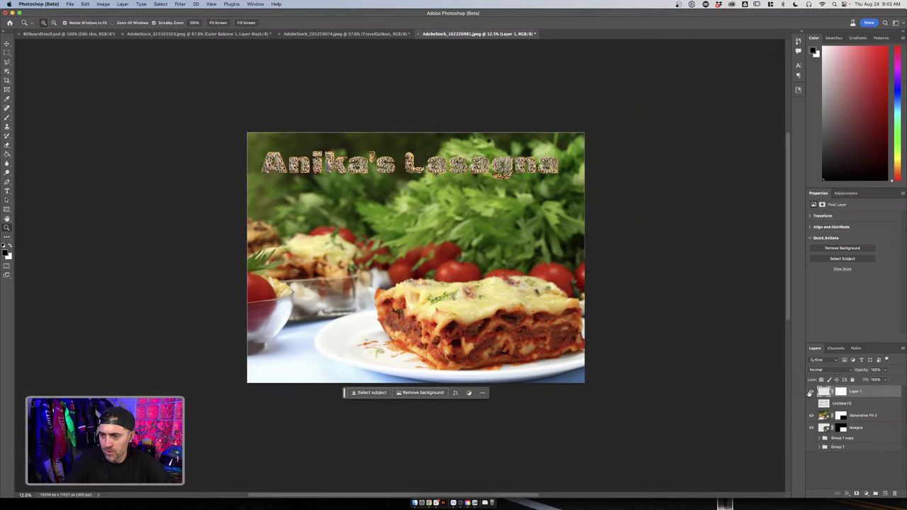
left_click(812, 392)
left_click(812, 392)
left_click(811, 428)
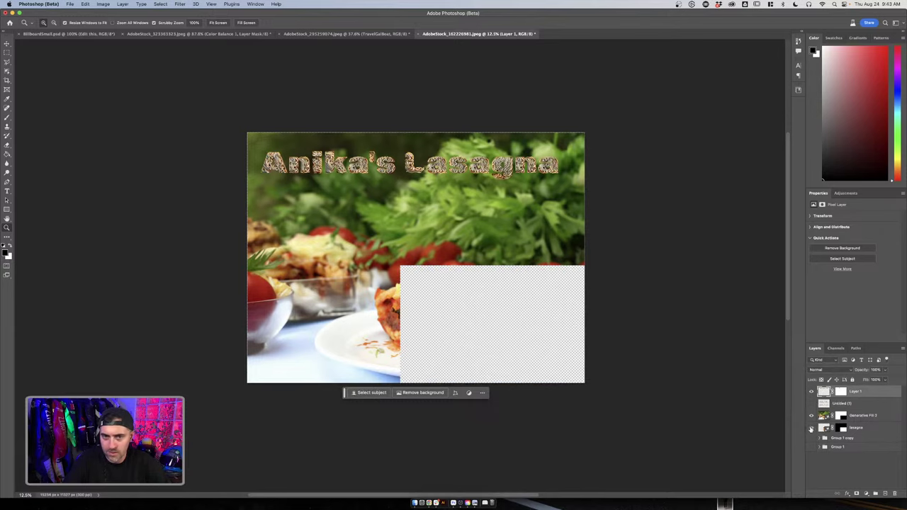
left_click(811, 428)
Merge the Generative Fill 2 and lasagna layers into a single layer, and delete the hidden Untitled (1) layer
left_click(857, 429, "shift")
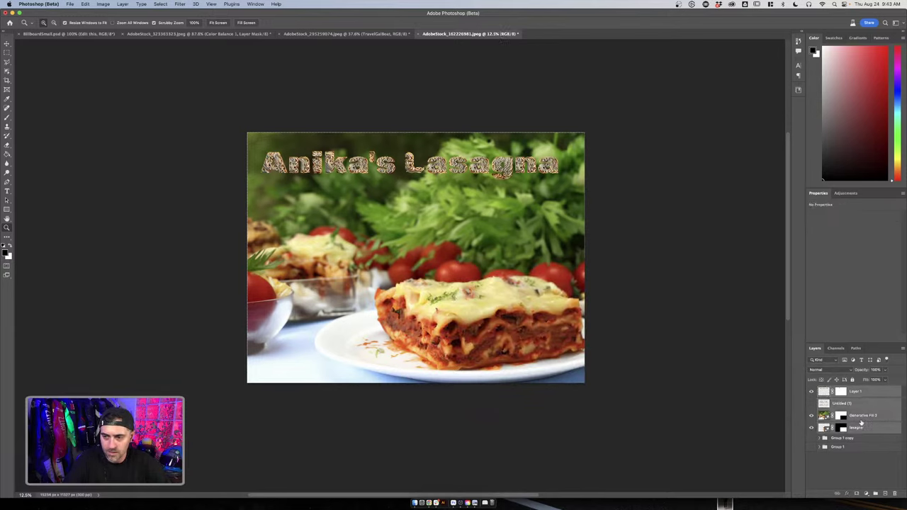
left_click(862, 417)
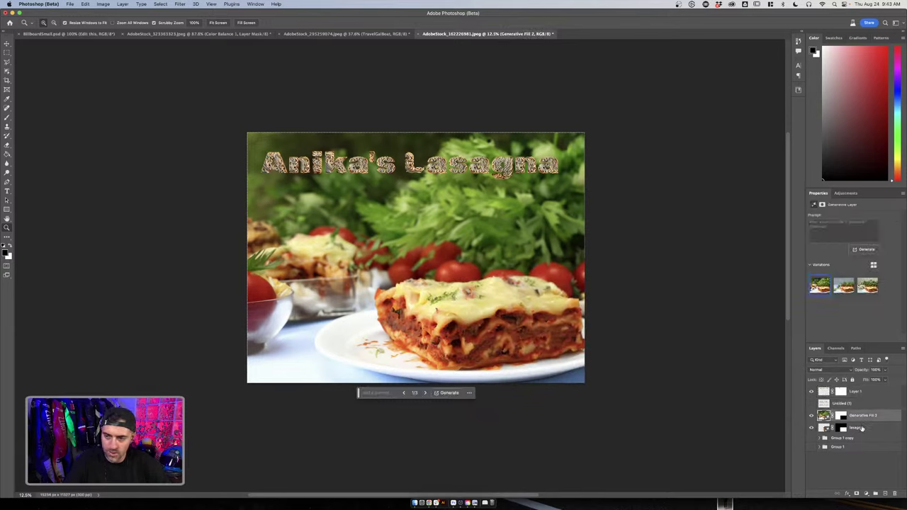
left_click(861, 428, "shift")
key("ctrl+e")
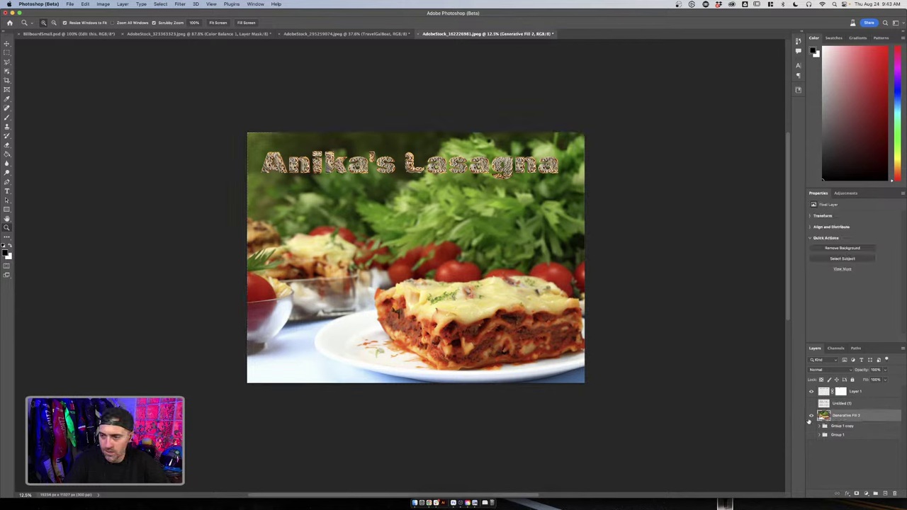
left_click(848, 404)
key("BackSpace")
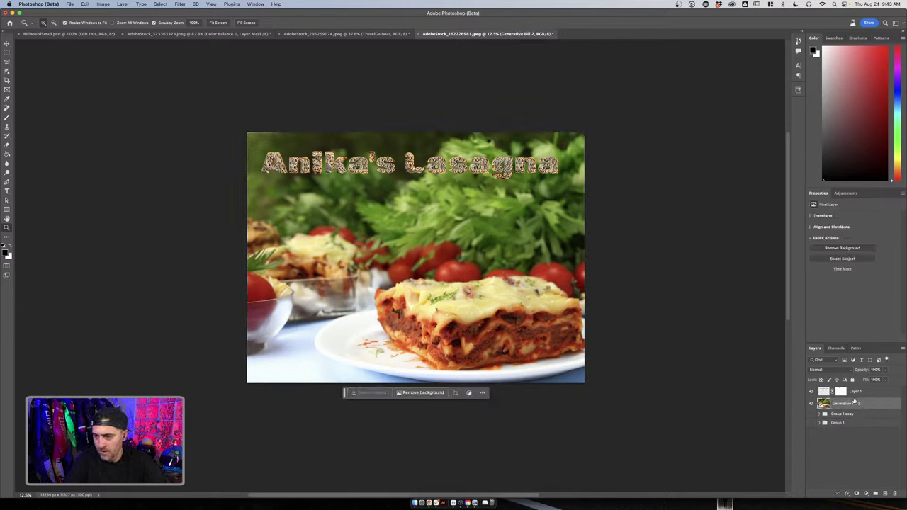
Rename the title's layer, Layer 1, as Name
double_click(859, 392)
type("L")
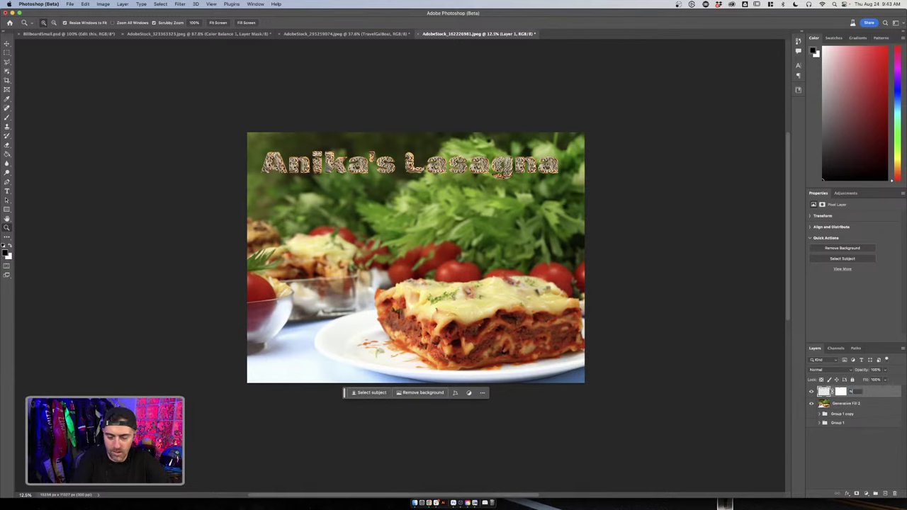
key("Return")
Group the title layer with the merged lasagna background and name the group after the first word of the title
left_click(867, 406)
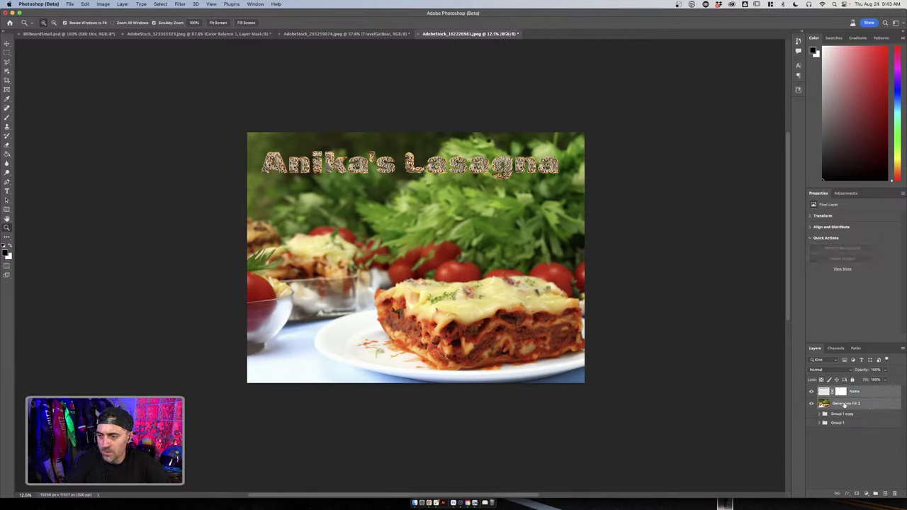
left_click(874, 493)
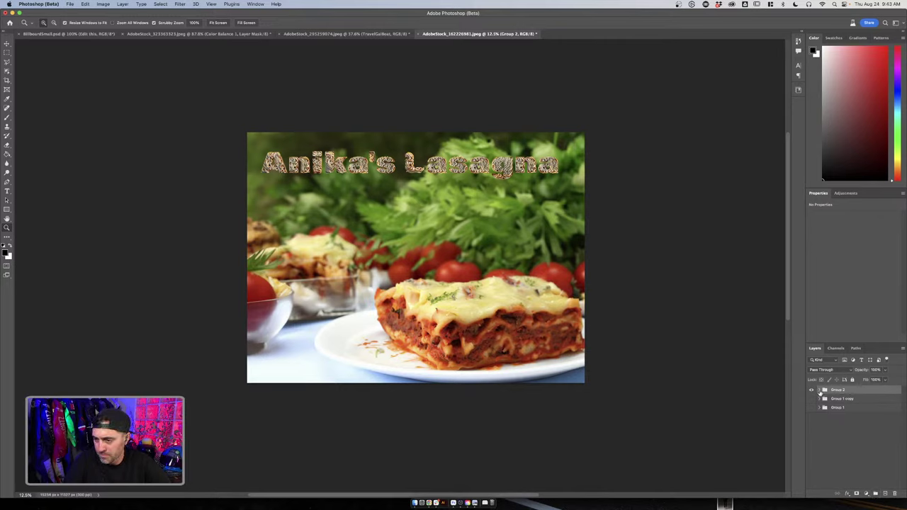
type("An")
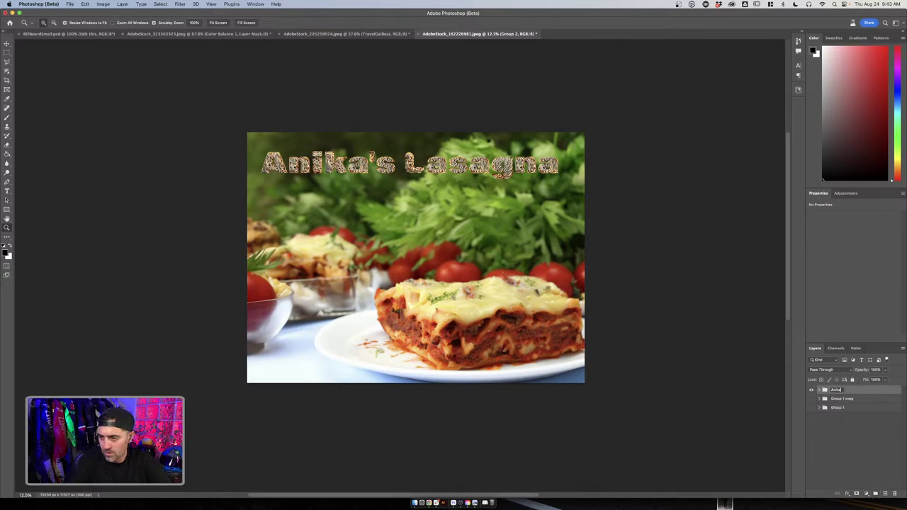
type("ika's")
key("Return")
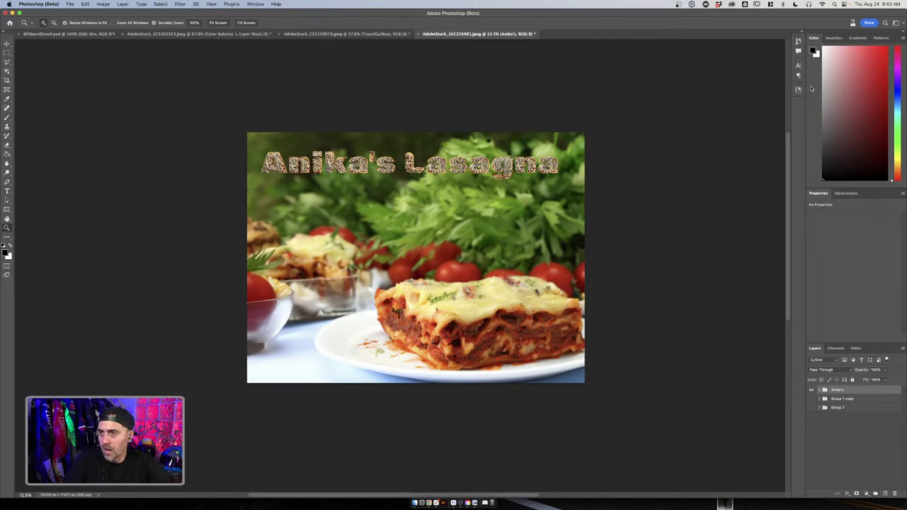
Add the grouped lasagna composition to the Adobe x Keith Haring Creative Cloud library
left_click(798, 90)
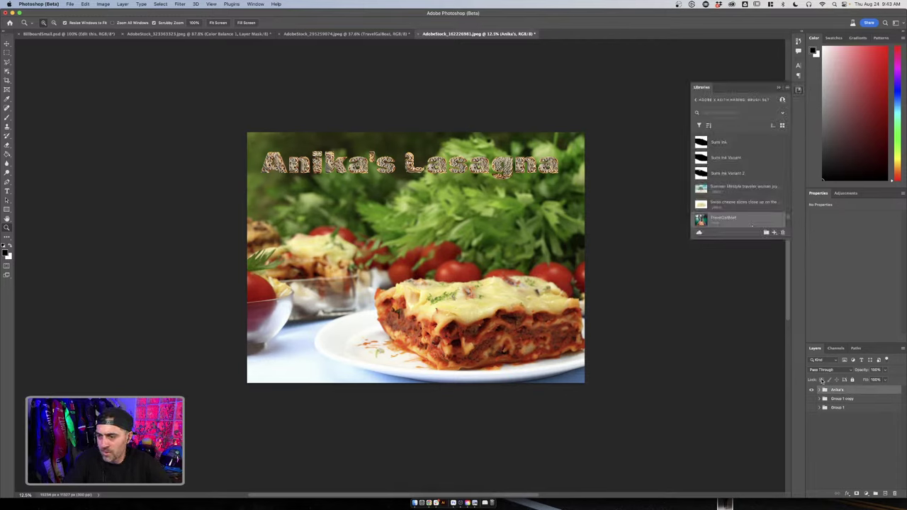
left_click_drag(830, 394, 616, 366)
left_click(616, 367)
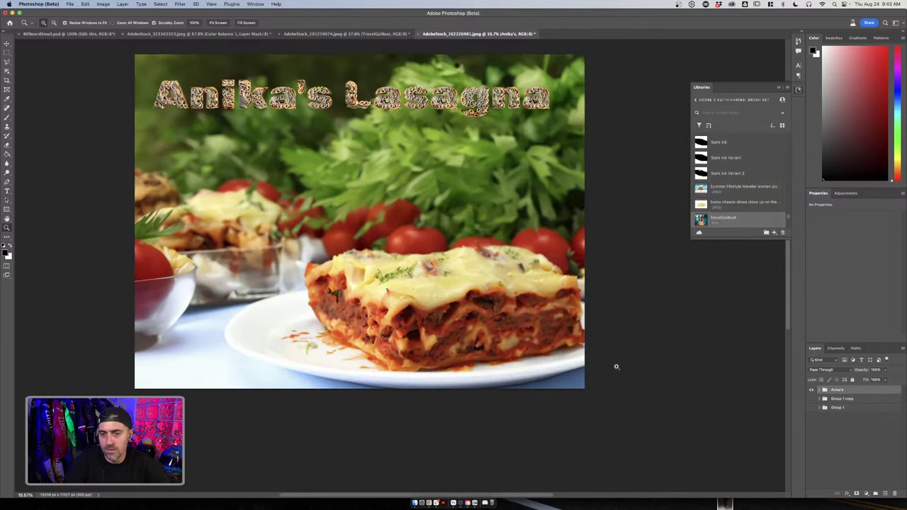
left_click(469, 287, "alt")
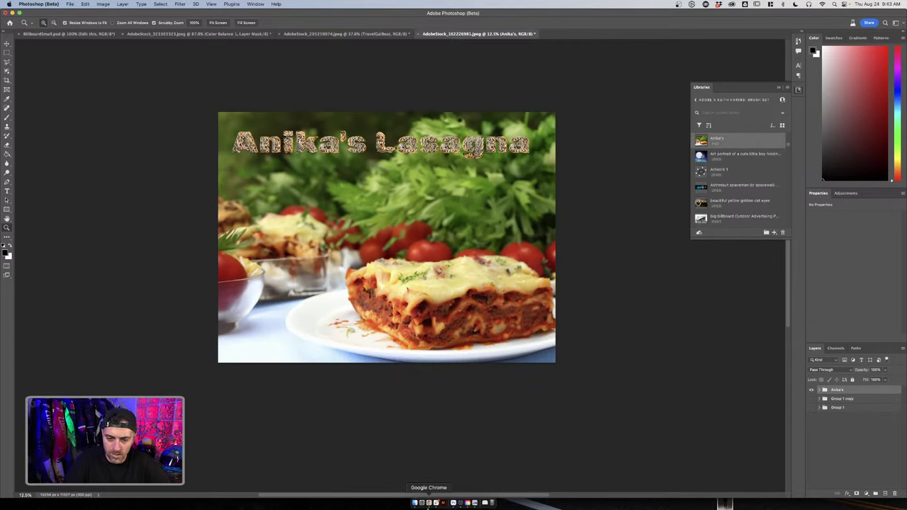
left_click(429, 503)
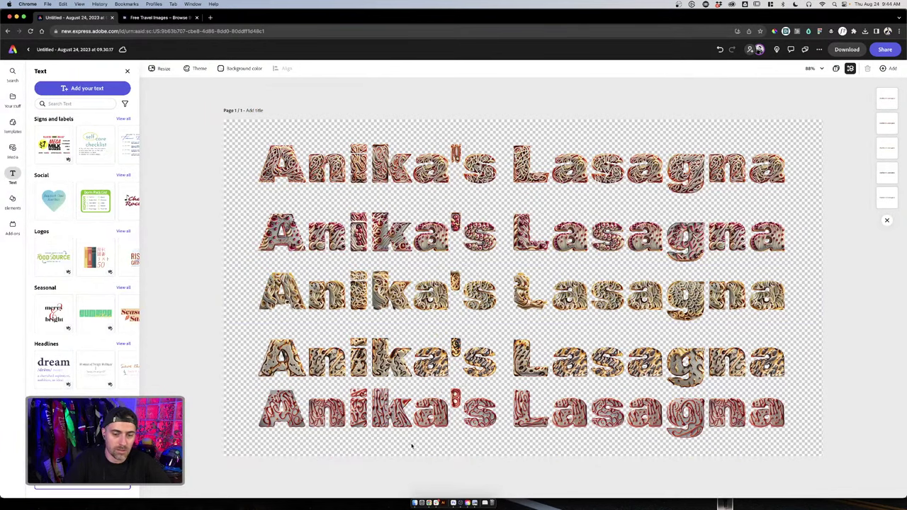
left_click(454, 503)
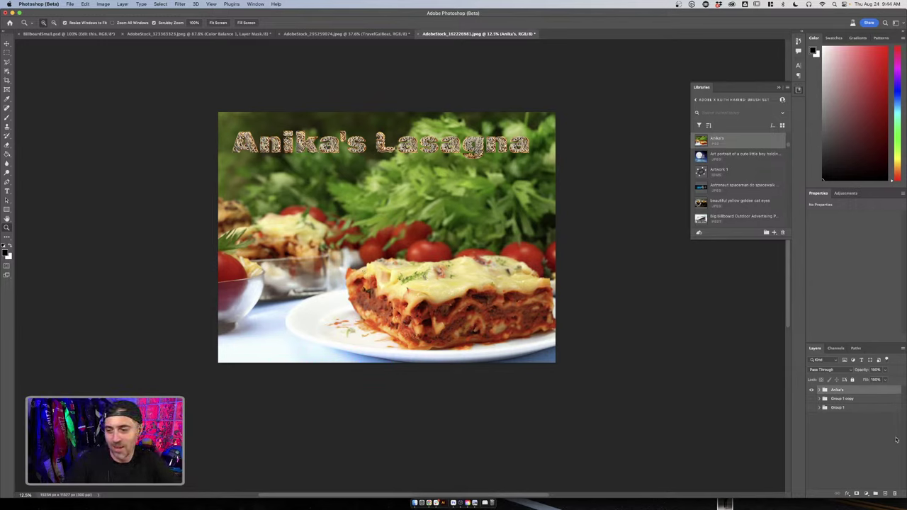
left_click(811, 390)
left_click(811, 390)
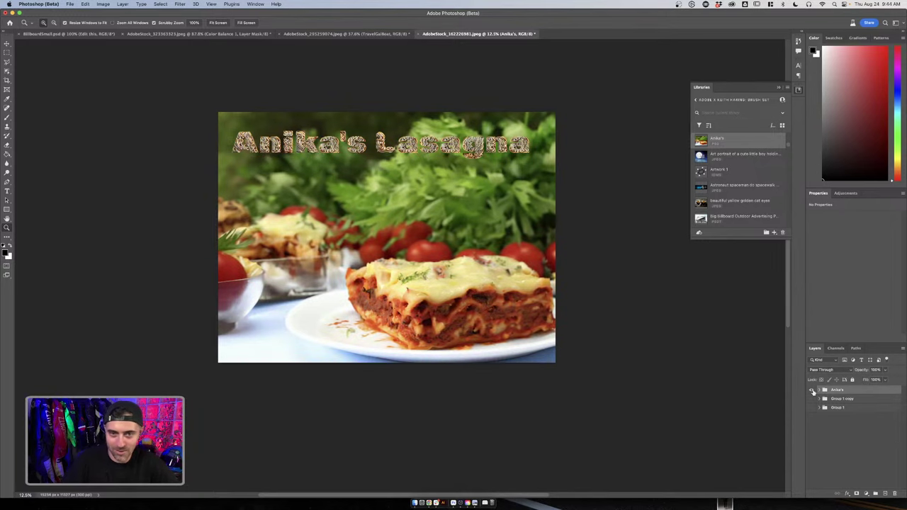
Switch to Adobe Express, look through the Adobe x Keith Haring library's graphics for the added composition, and return to Photoshop
left_click(414, 502)
left_click(428, 503)
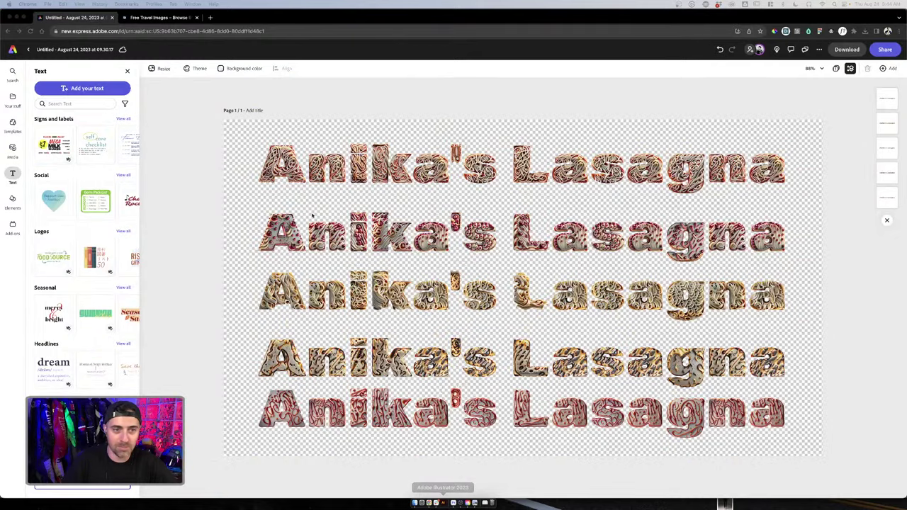
left_click(19, 80)
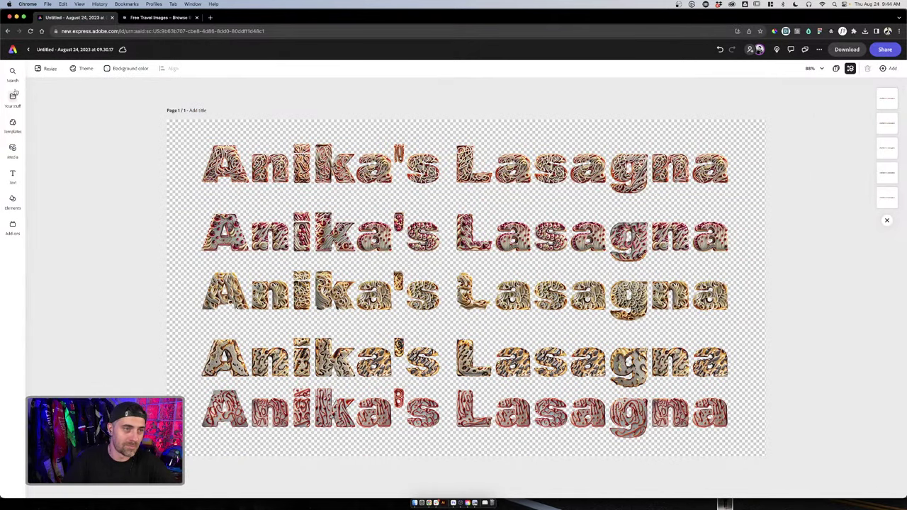
left_click(12, 98)
left_click(75, 87)
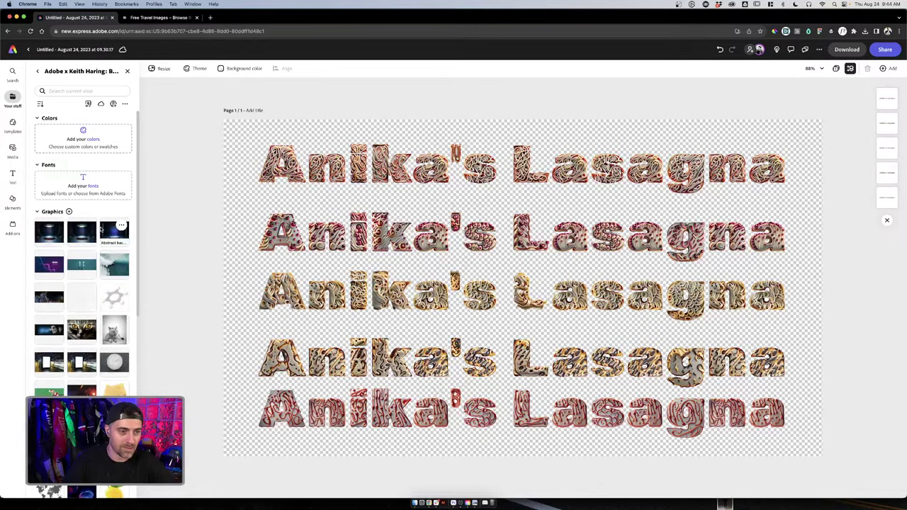
scroll(110, 249, "down", 10)
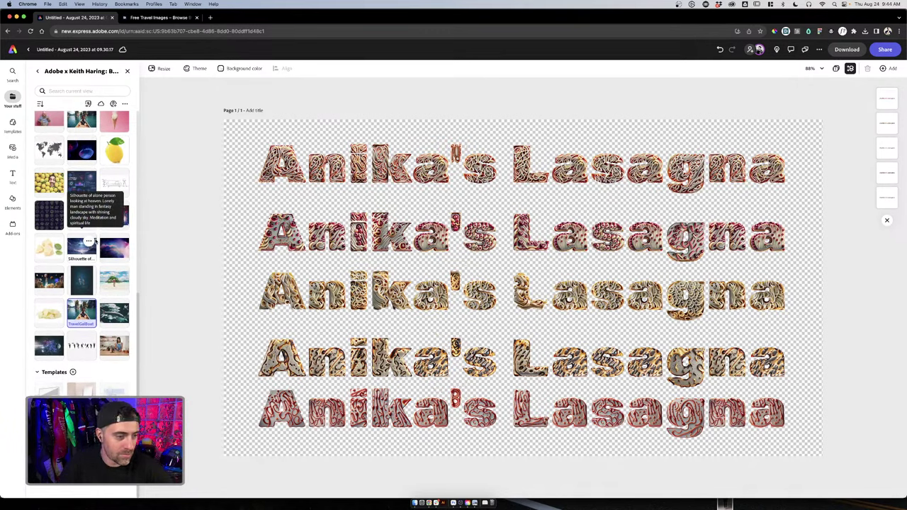
scroll(94, 241, "up", 5)
scroll(96, 242, "up", 5)
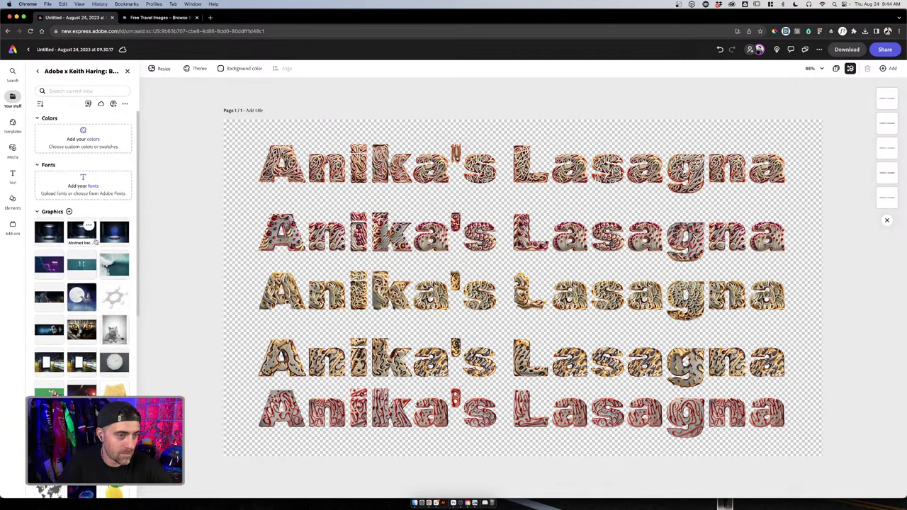
scroll(99, 234, "down", 10)
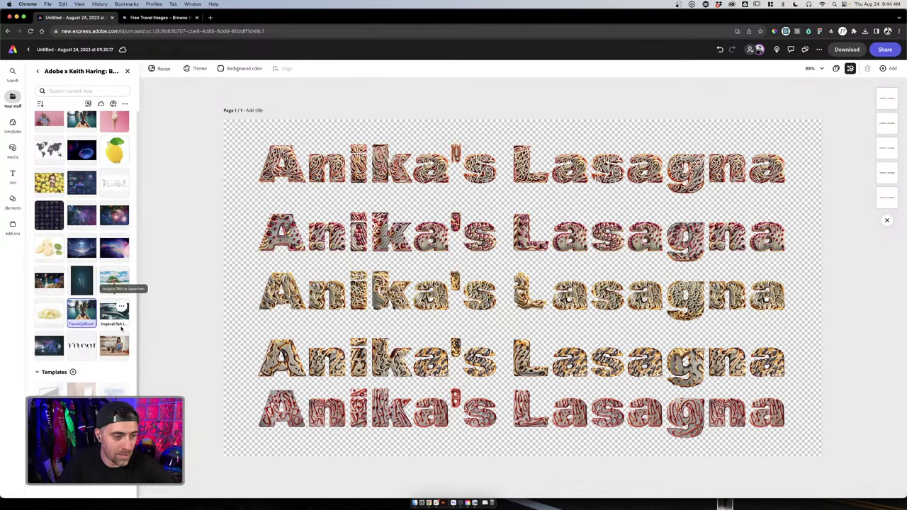
scroll(117, 293, "up", 2)
scroll(113, 355, "up", 8)
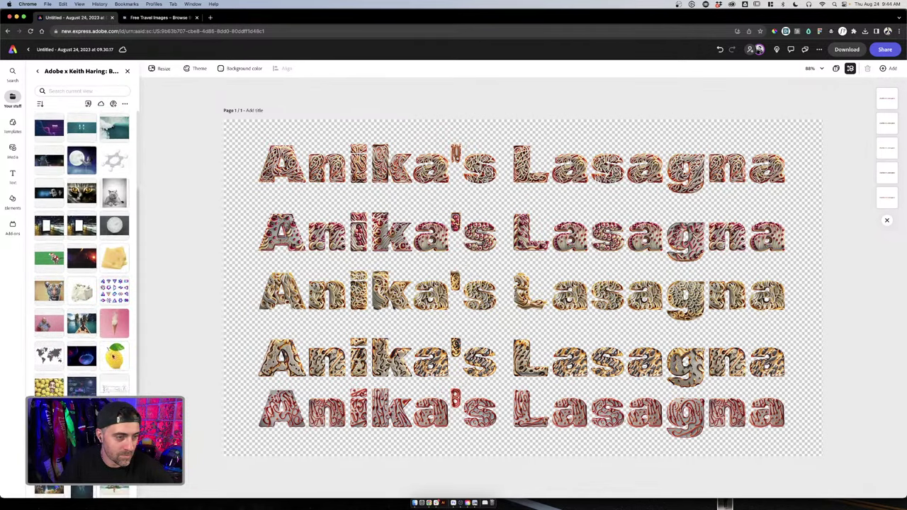
left_click(449, 502)
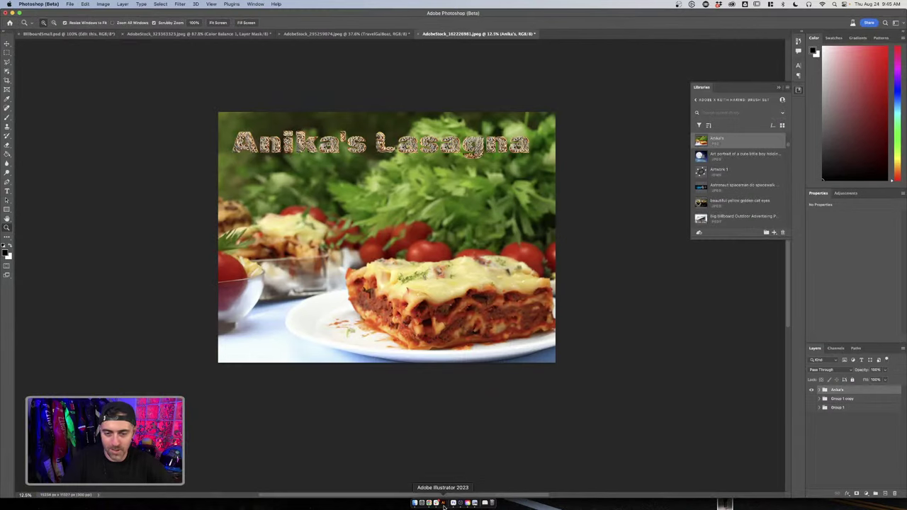
left_click(70, 4)
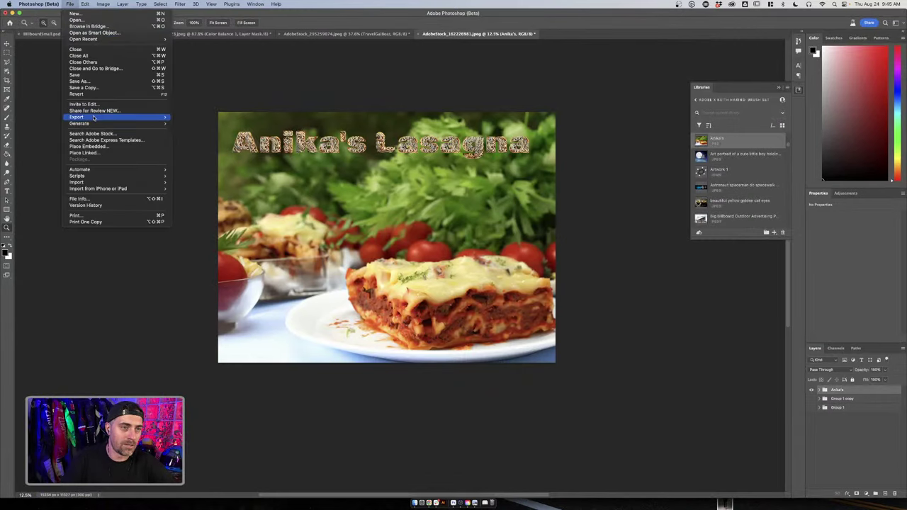
left_click(80, 82)
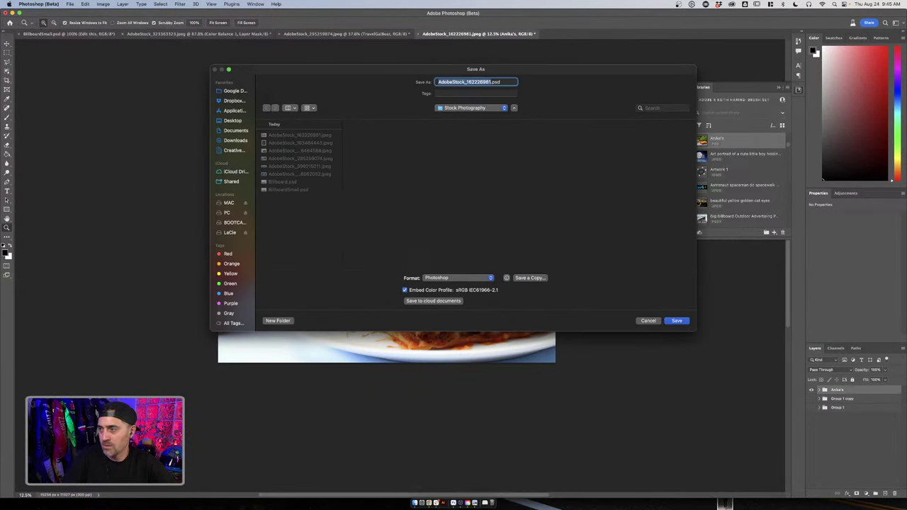
left_click(637, 322)
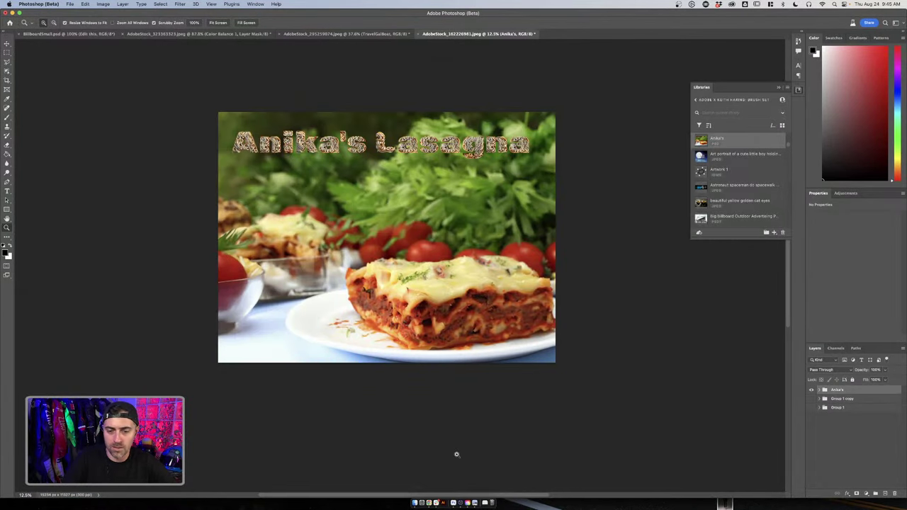
Save the composition in the Stock Photography folder as a PSD named after the title's first word, without the apostrophe
key("super+shift+s")
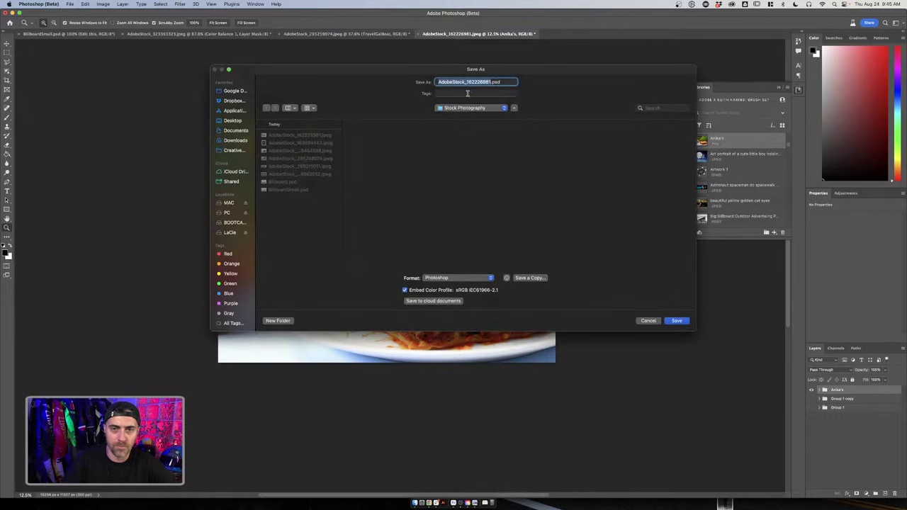
type("Anikas")
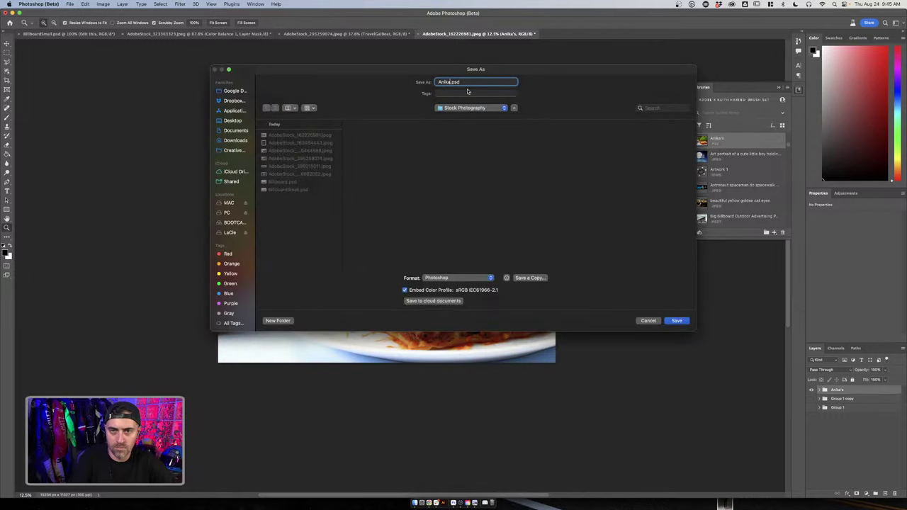
left_click(678, 322)
left_click(539, 229)
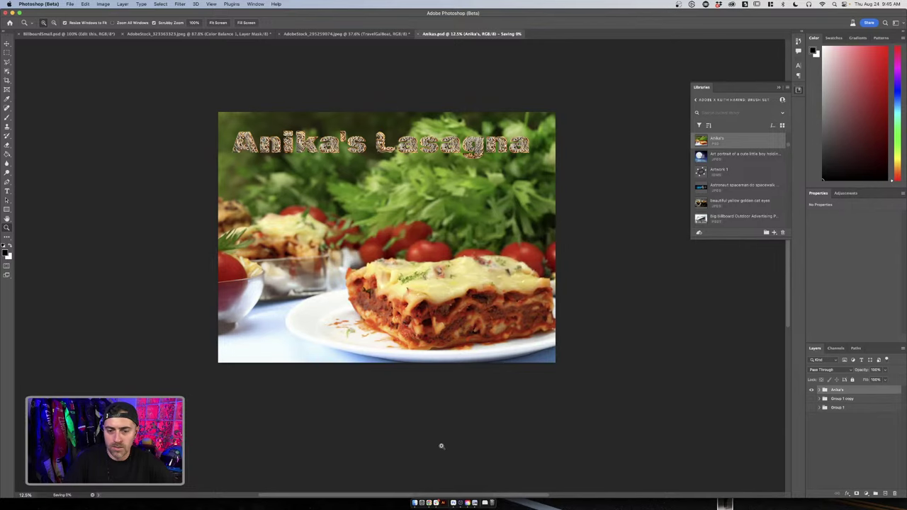
left_click(415, 502)
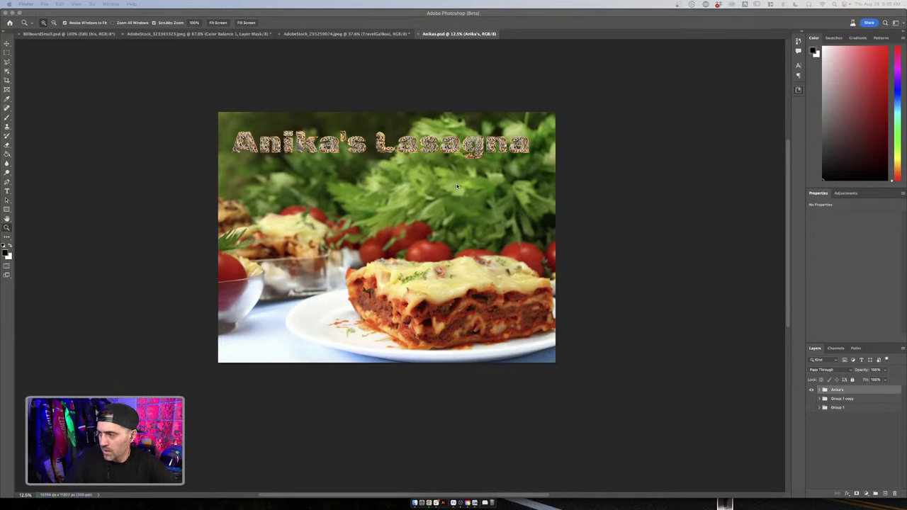
left_click(170, 140)
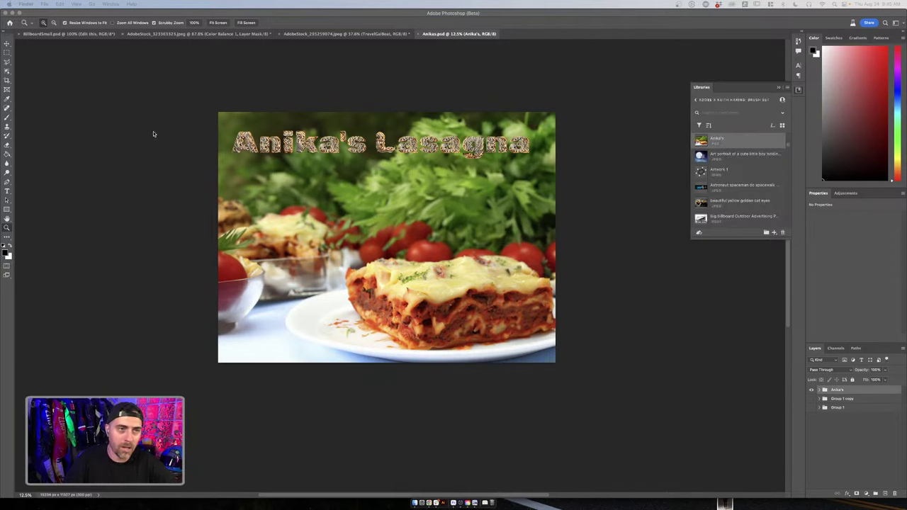
left_click(70, 3)
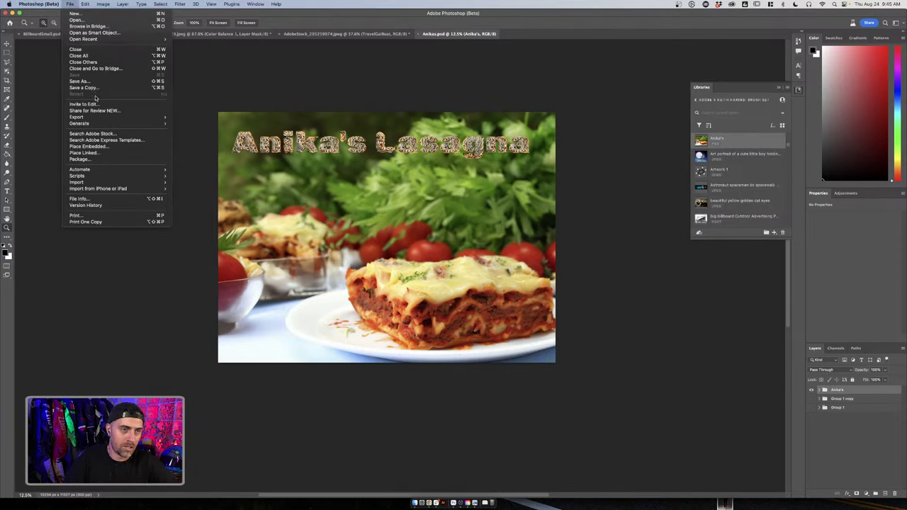
left_click(93, 82)
left_click(675, 319)
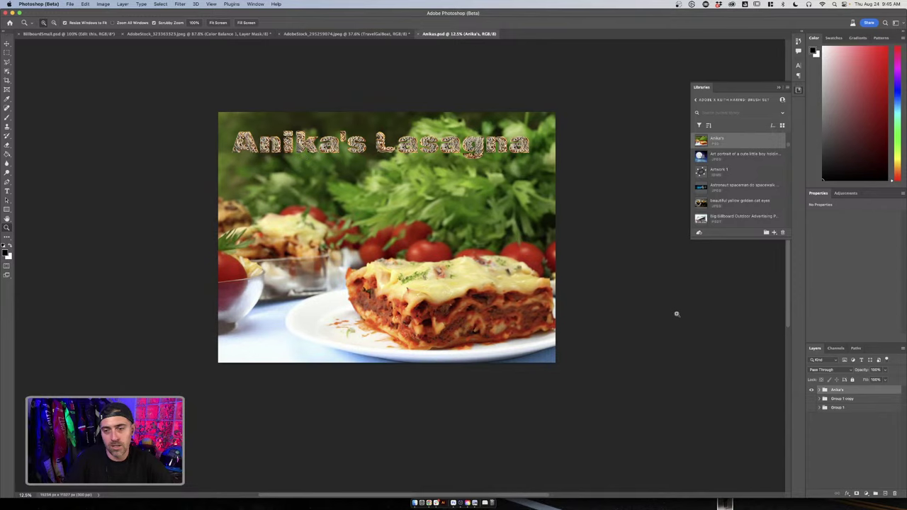
Resample the lasagna composition to a resolution of 72 pixels/inch, scaling its width and height proportionally
left_click(103, 4)
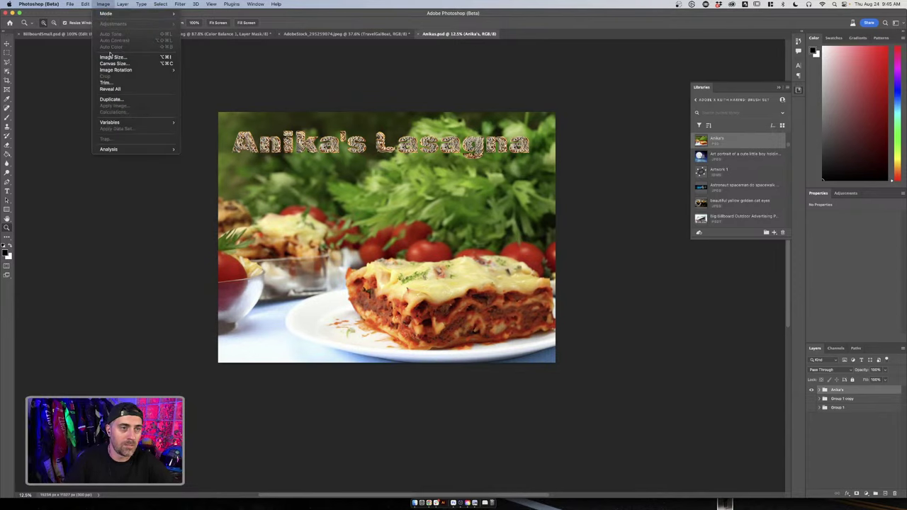
left_click(110, 59)
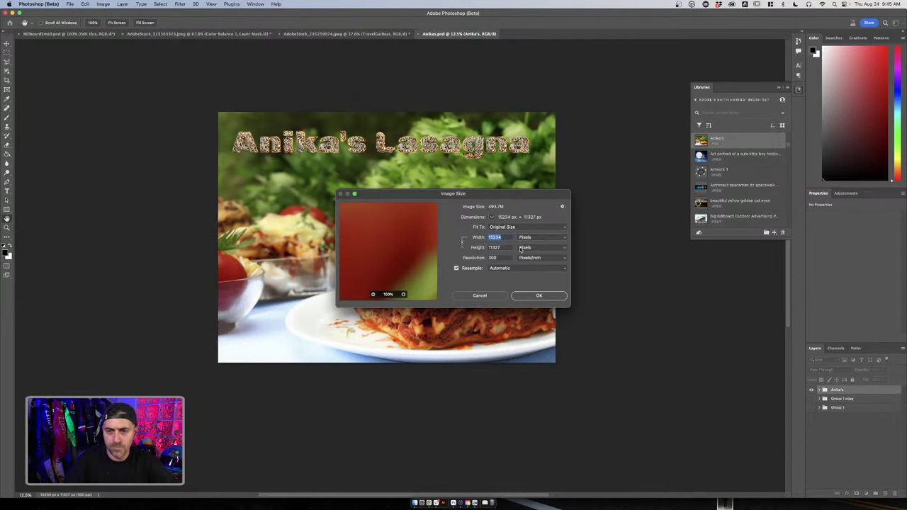
left_click(500, 257)
type("144")
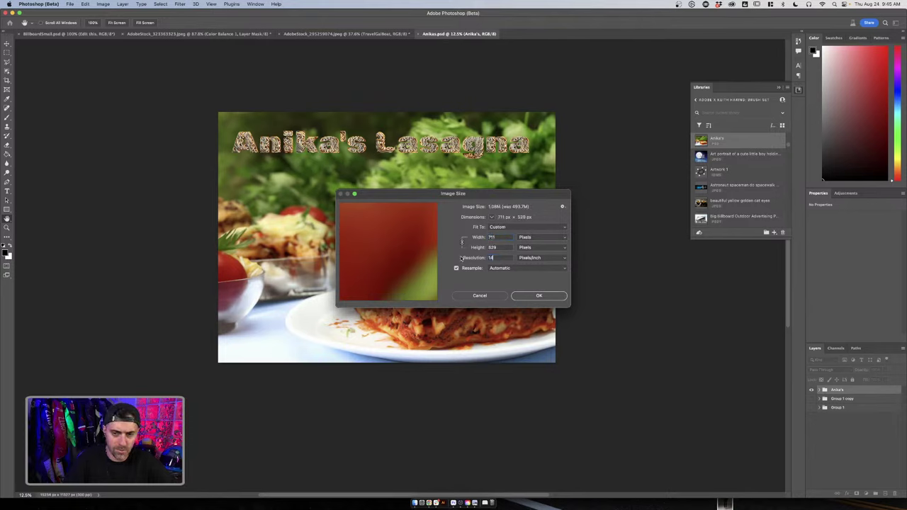
left_click(504, 237)
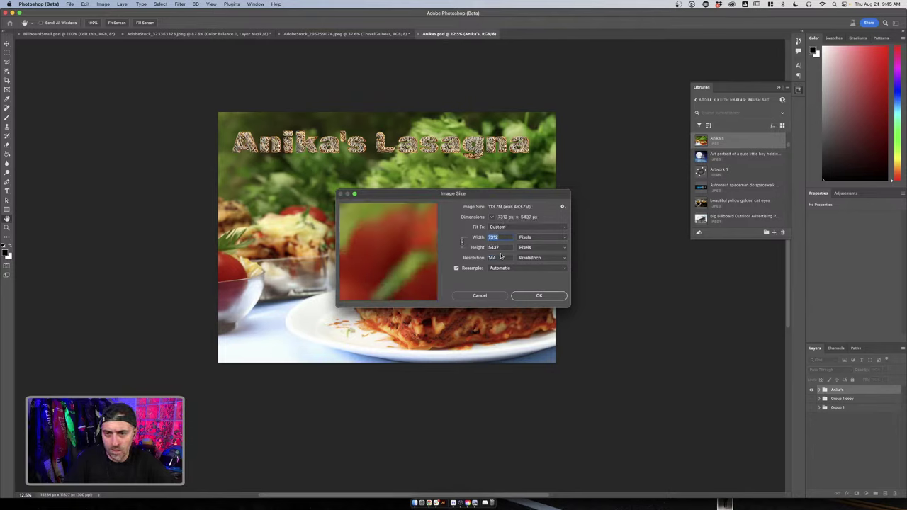
left_click(500, 257)
type("72")
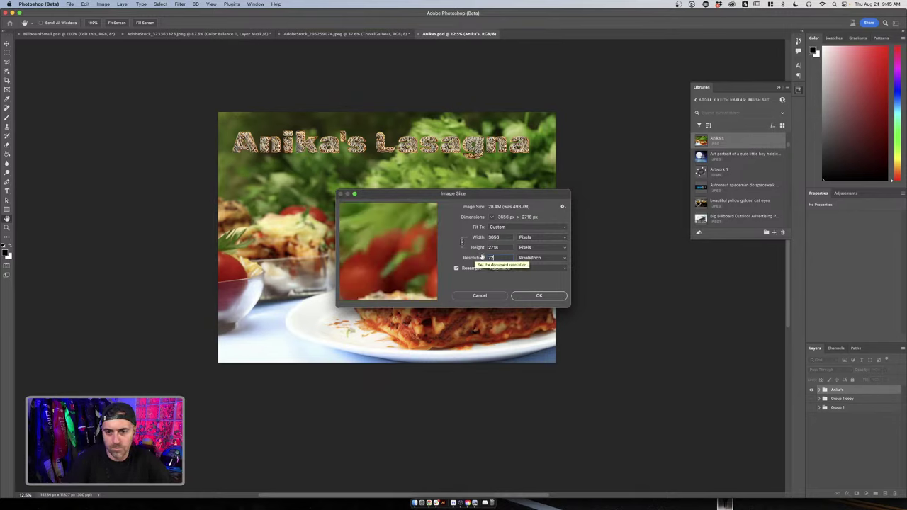
left_click(493, 248)
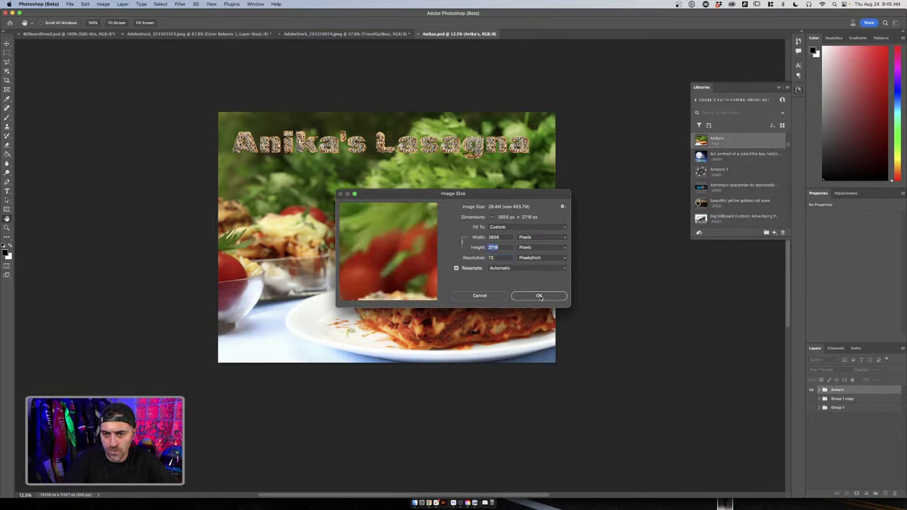
left_click(495, 258)
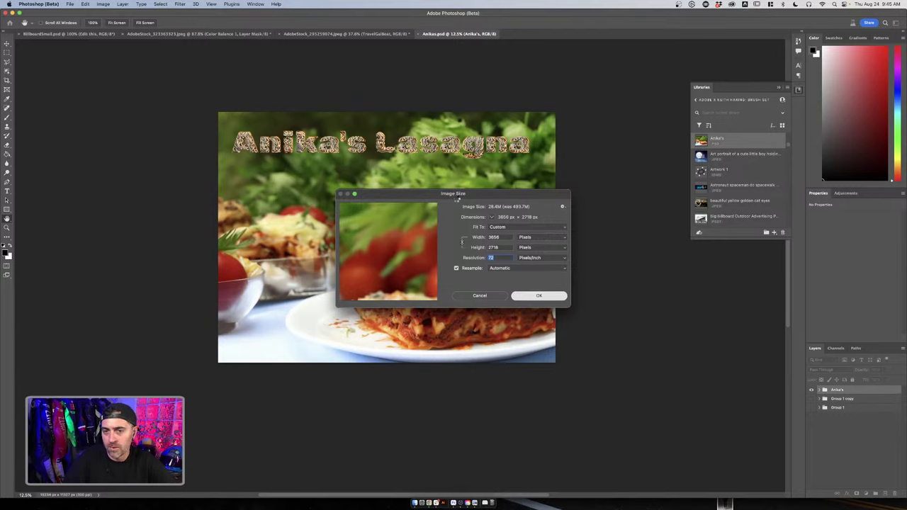
key("Return")
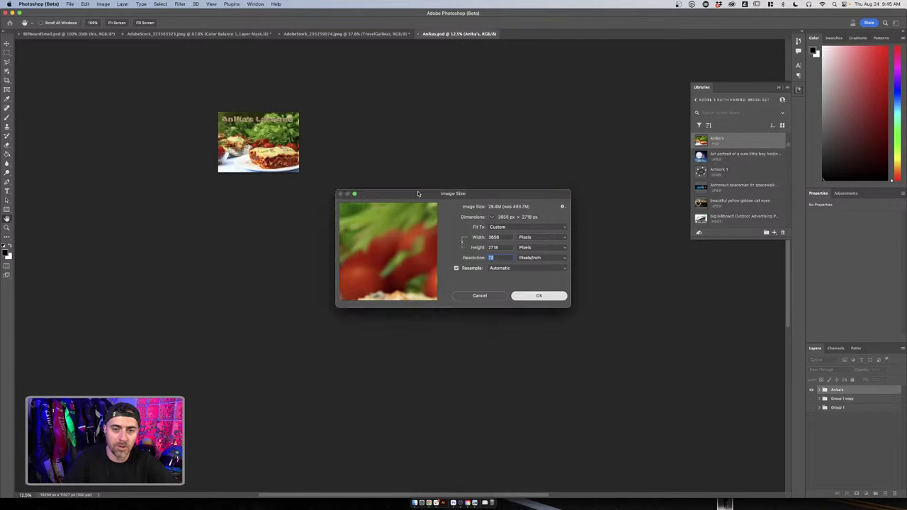
Save the reduced composition as a separate PSD in the Stock Photography folder, appending "small" to the current file name
key("z")
left_click_drag(260, 165, 362, 345)
left_click(70, 4)
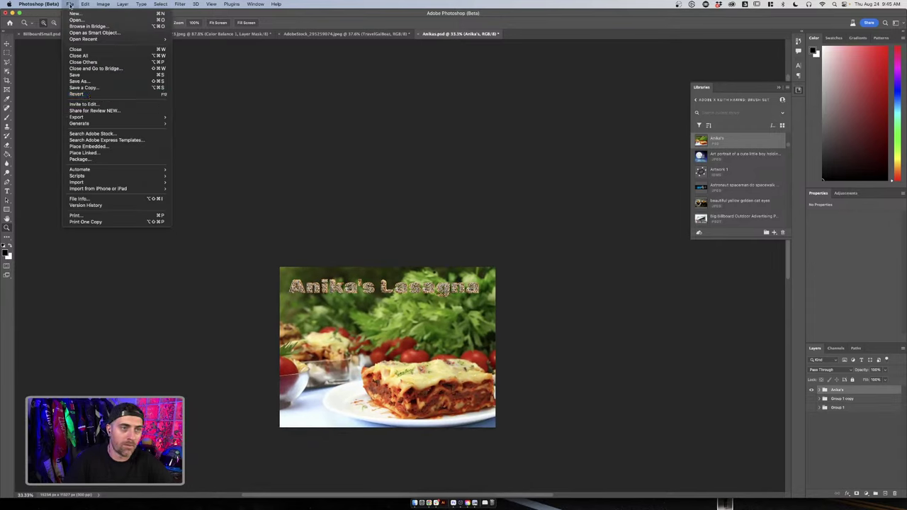
left_click(84, 82)
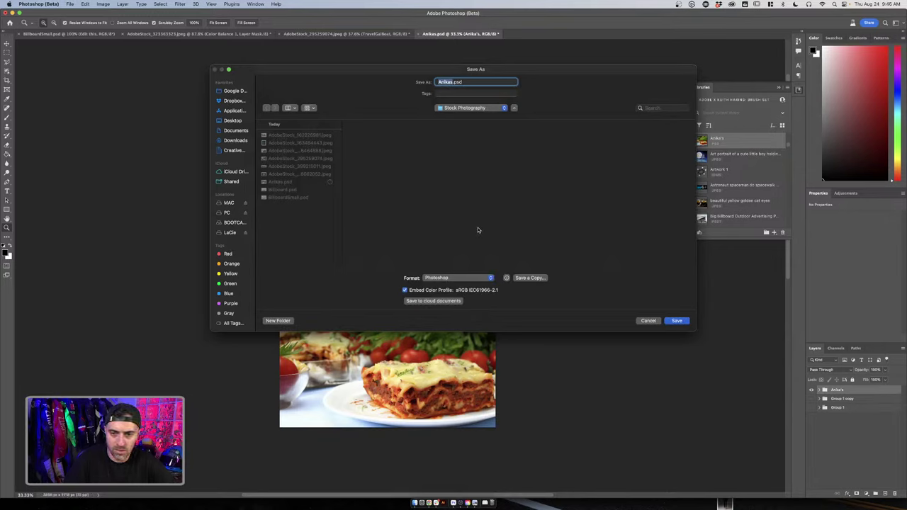
key("Right")
type("s")
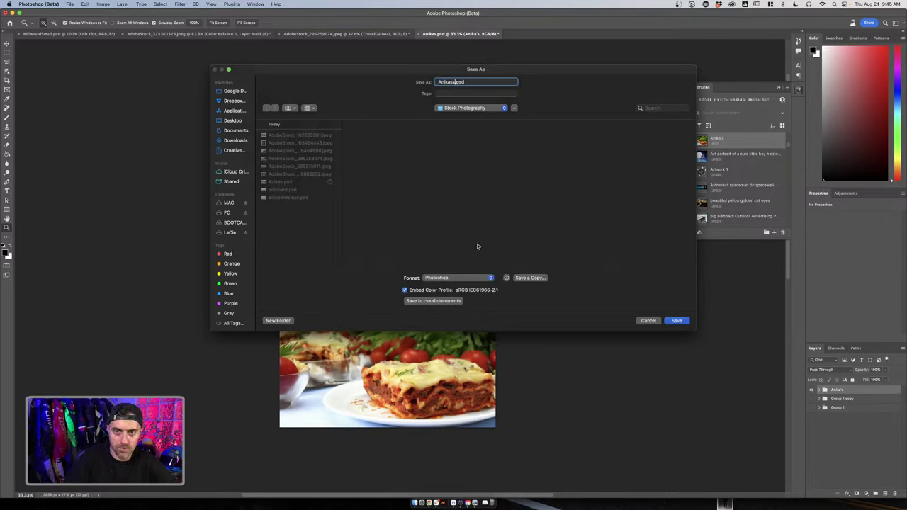
type("mall")
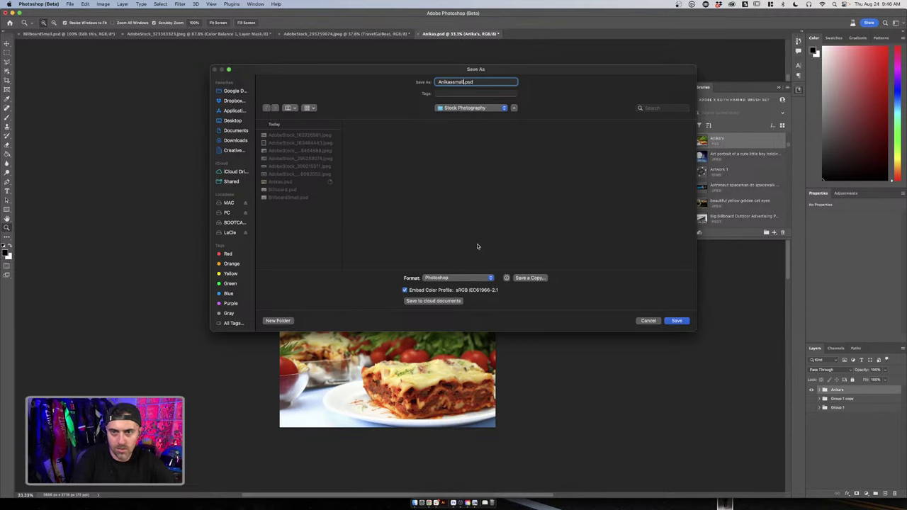
left_click(677, 321)
left_click(539, 229)
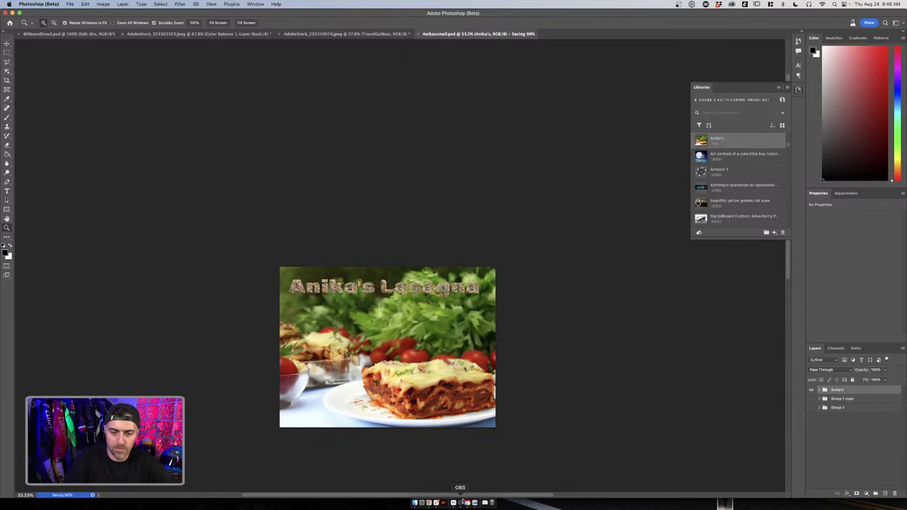
Switch to Adobe Express, leave the title project for the home page, and upload the small lasagna PSD as a new project
left_click(428, 503)
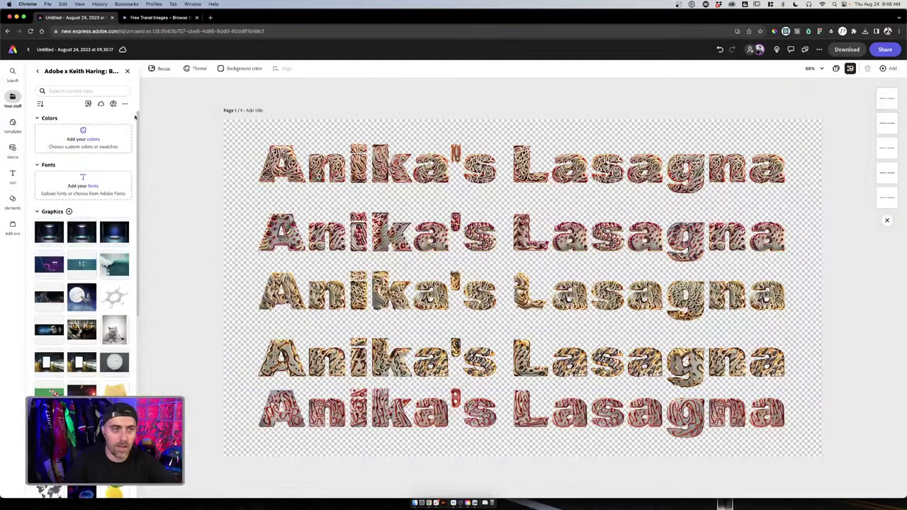
left_click(38, 71)
left_click(12, 72)
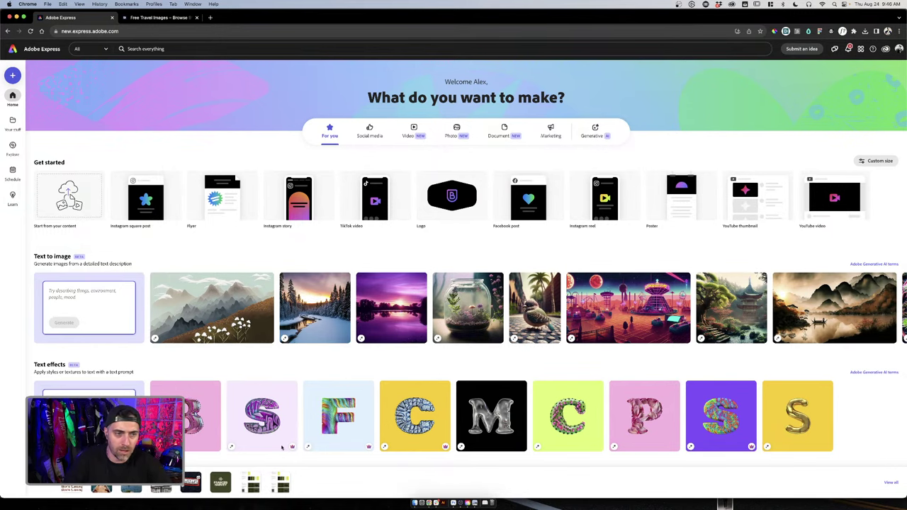
left_click(64, 200)
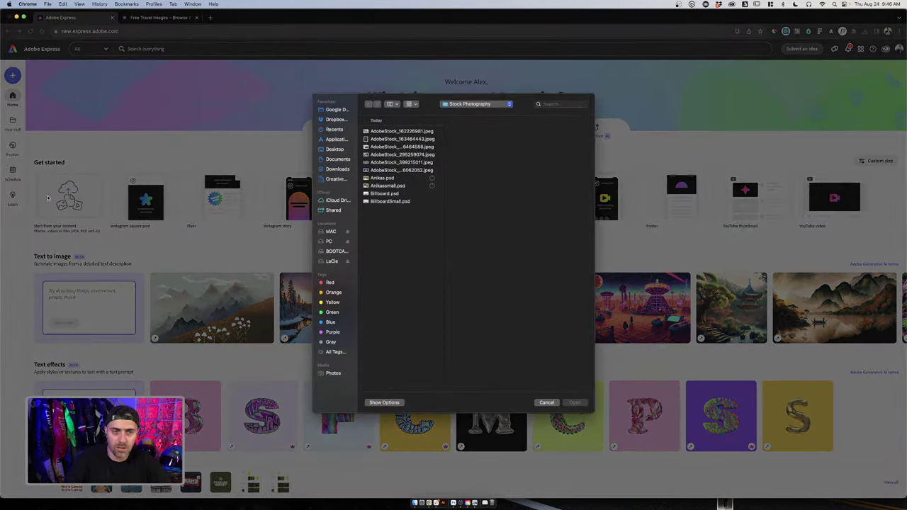
left_click(392, 185)
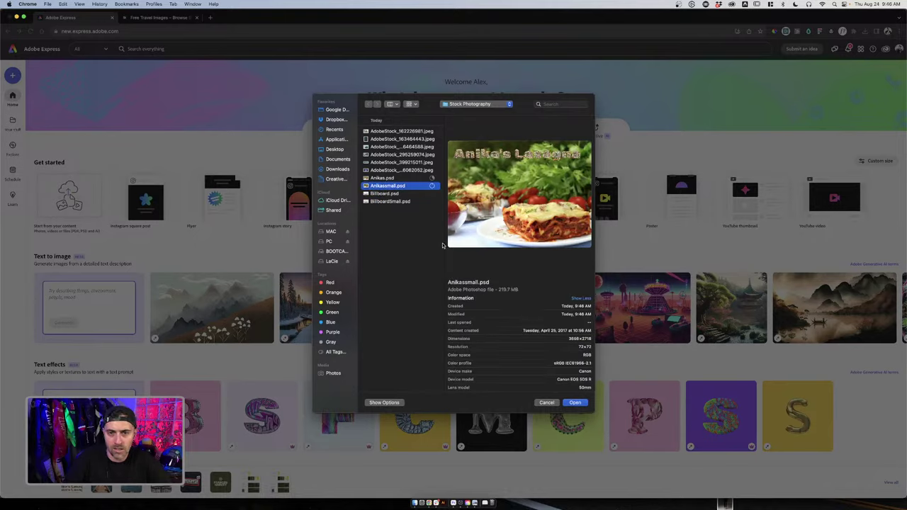
left_click(574, 403)
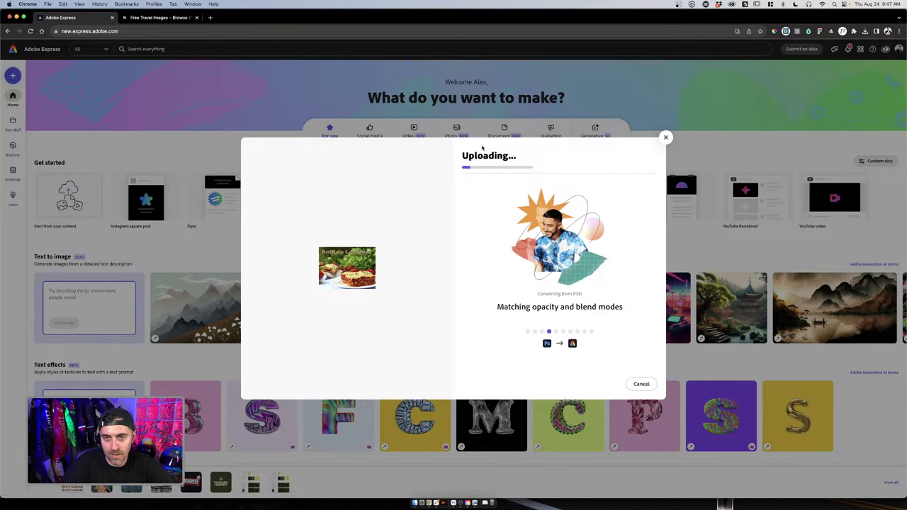
Switch to Photoshop, look over the open lasagna and stock photo documents, and return to Adobe Express
left_click(454, 501)
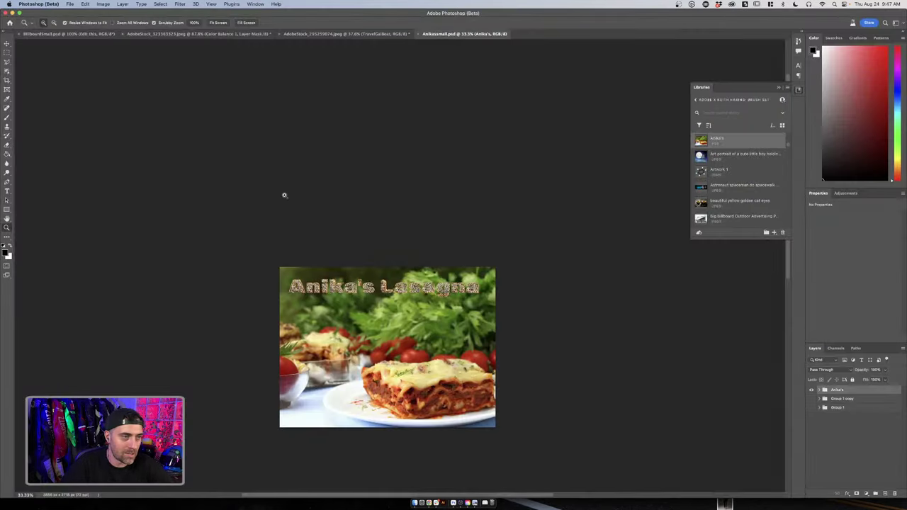
left_click(359, 322)
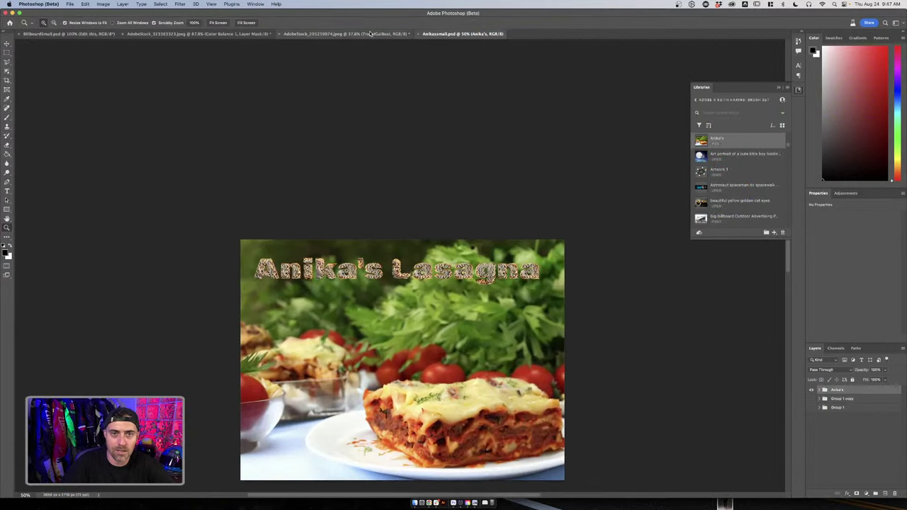
left_click(376, 34)
left_click(262, 34)
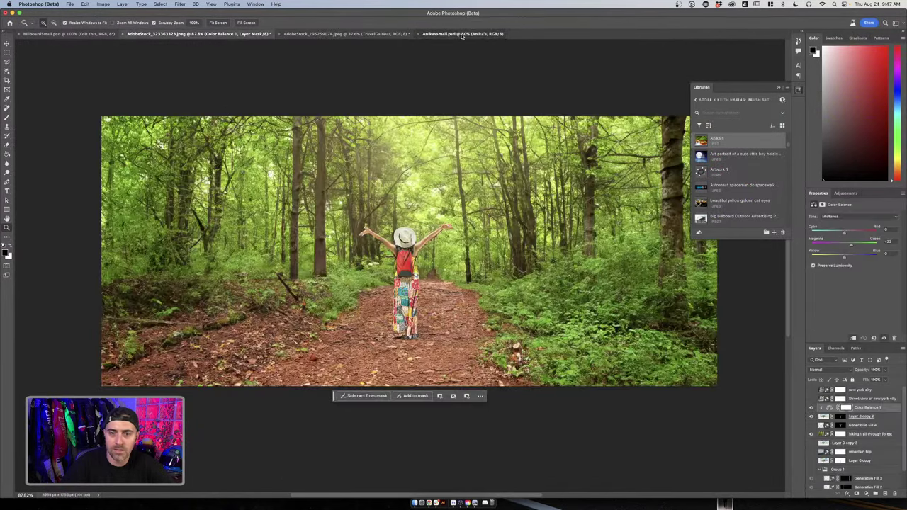
left_click(460, 34)
left_click(429, 502)
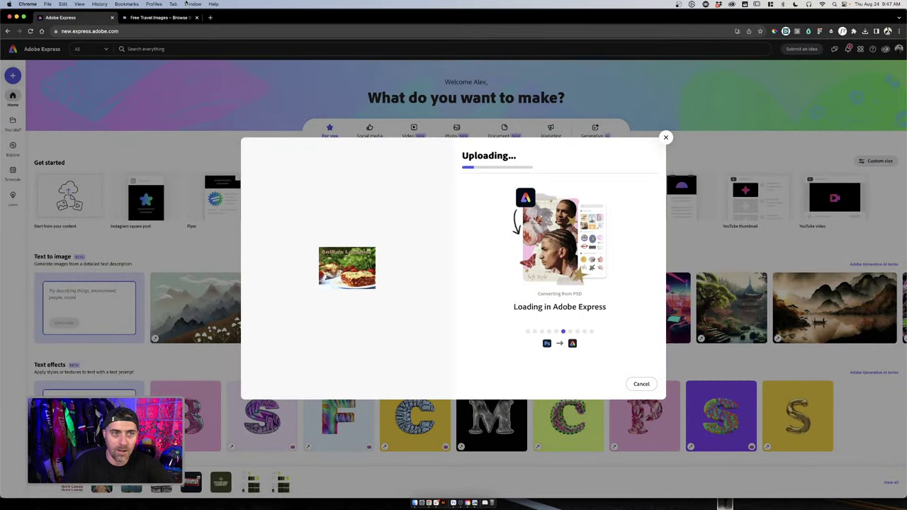
Search Adobe Stock's free images for "lasagna"
left_click(167, 16)
left_click(205, 52)
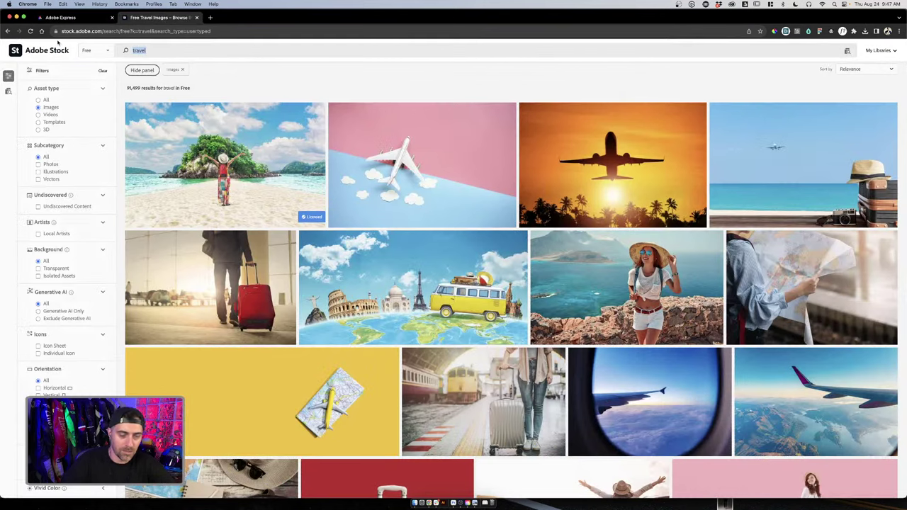
key("BackSpace")
type("lasagna")
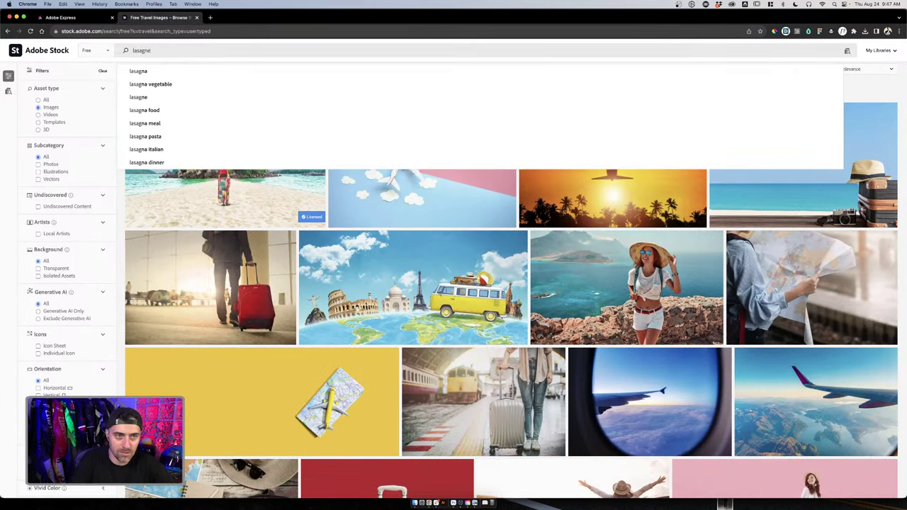
key("Return")
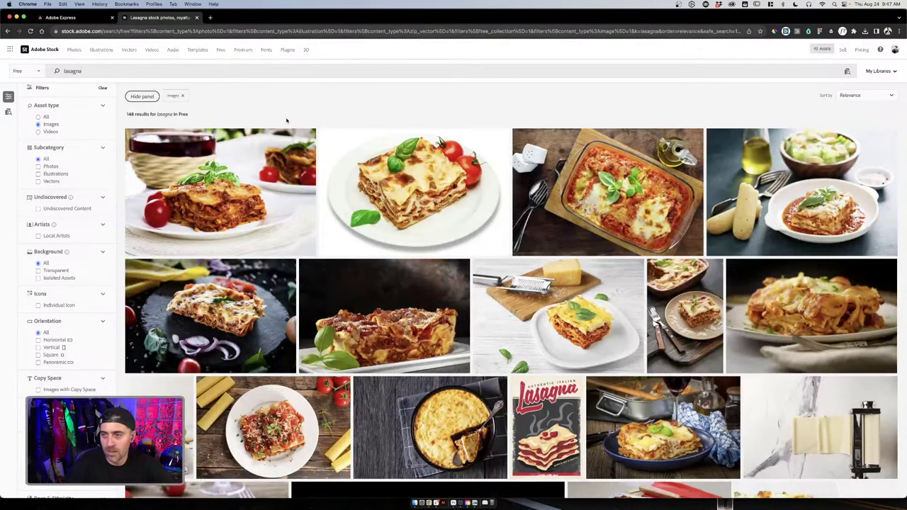
Browse the lasagna results and license the free retro promo poster vector reading "Authentic Italian Lasagna"
scroll(286, 121, "down", 3)
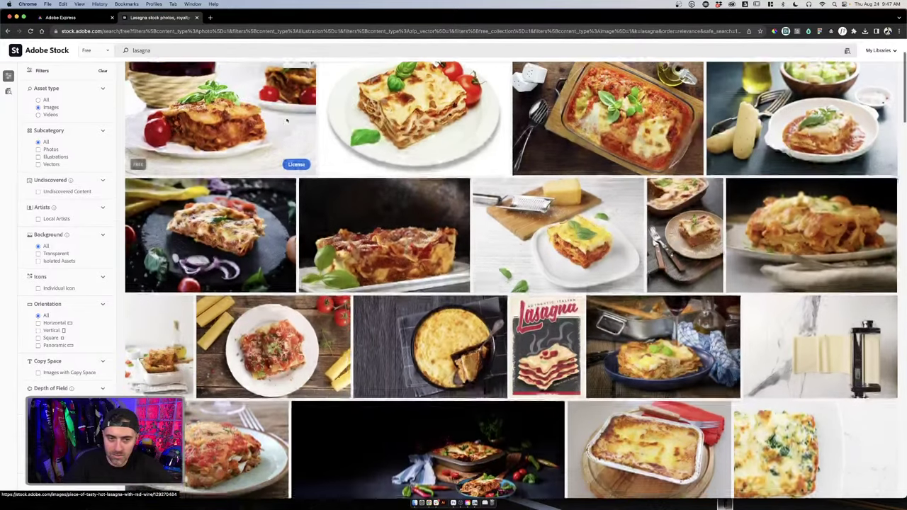
scroll(286, 120, "down", 6)
scroll(286, 121, "down", 4)
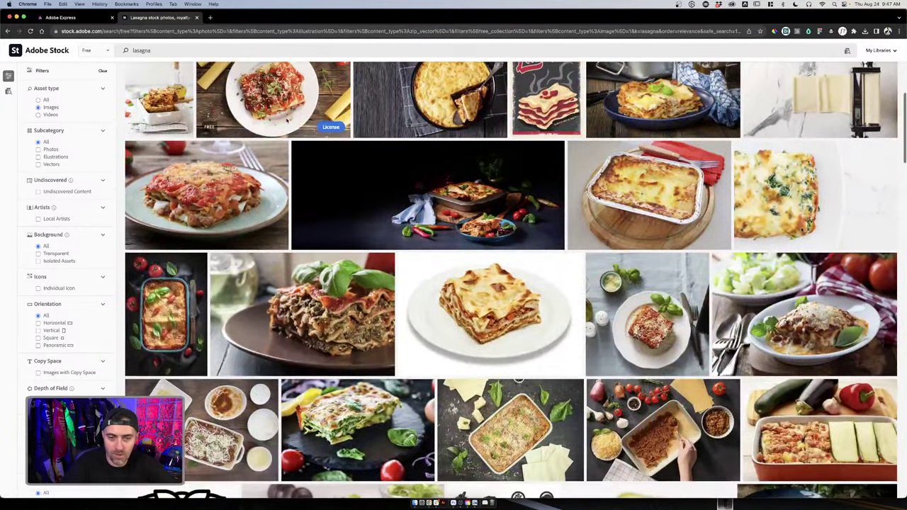
scroll(286, 120, "down", 4)
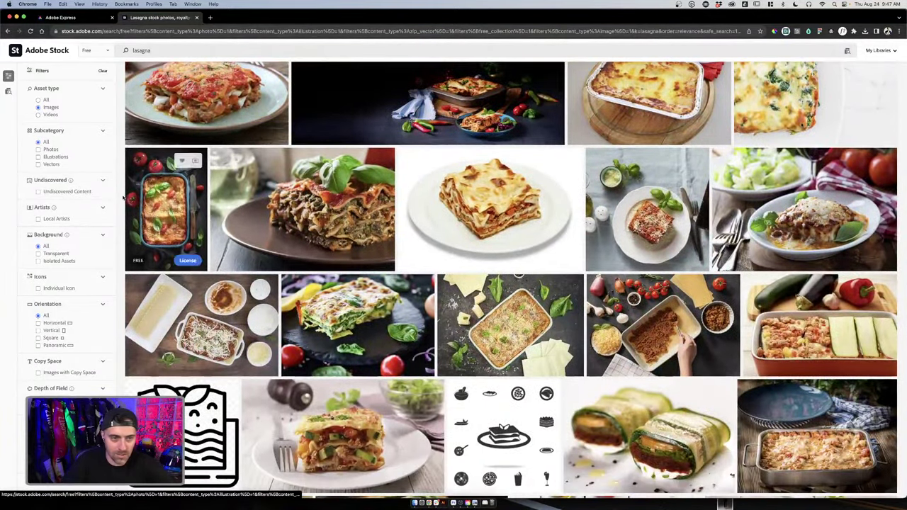
scroll(173, 226, "down", 1)
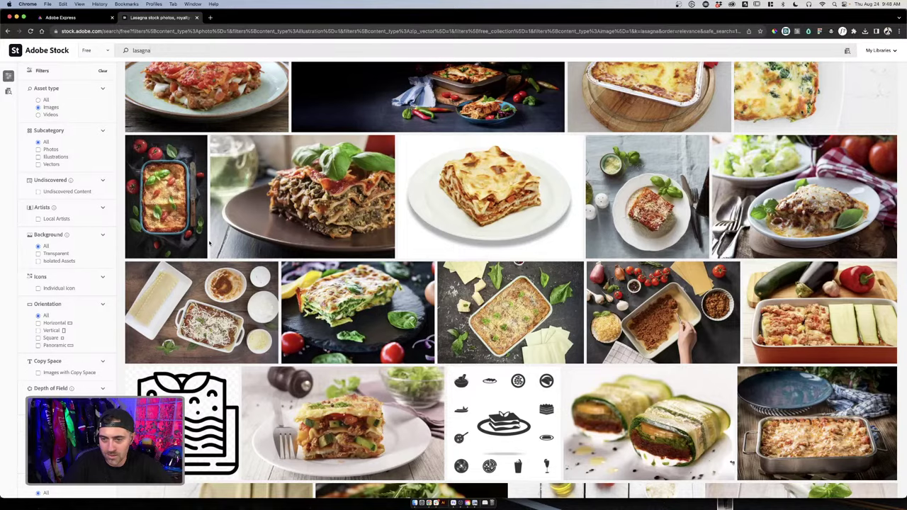
scroll(208, 243, "down", 5)
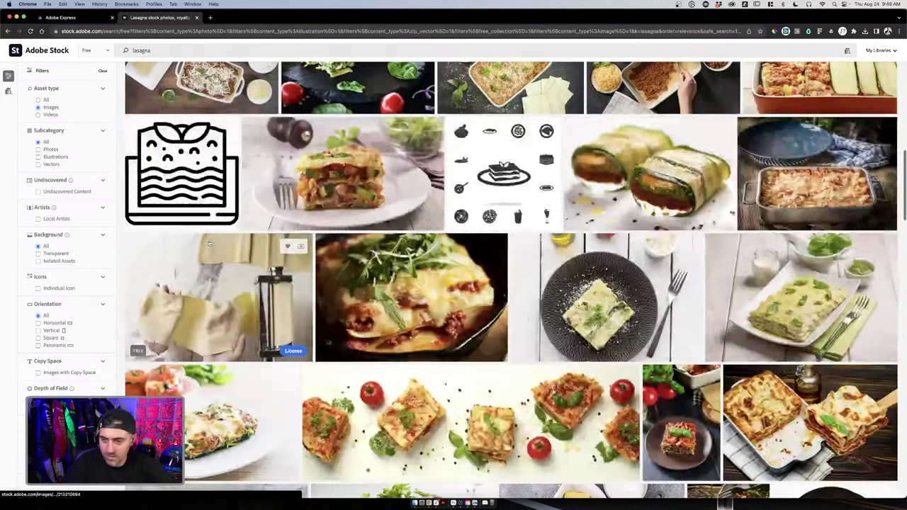
scroll(209, 243, "up", 15)
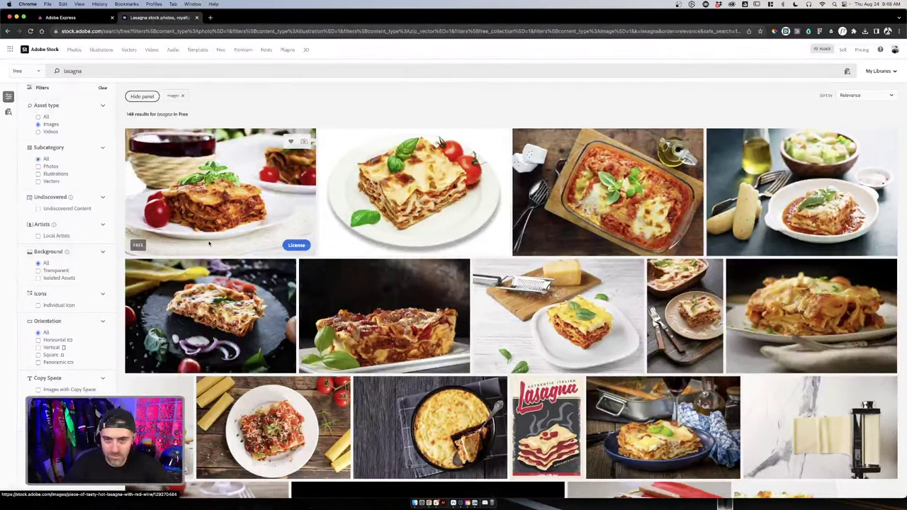
scroll(209, 243, "down", 3)
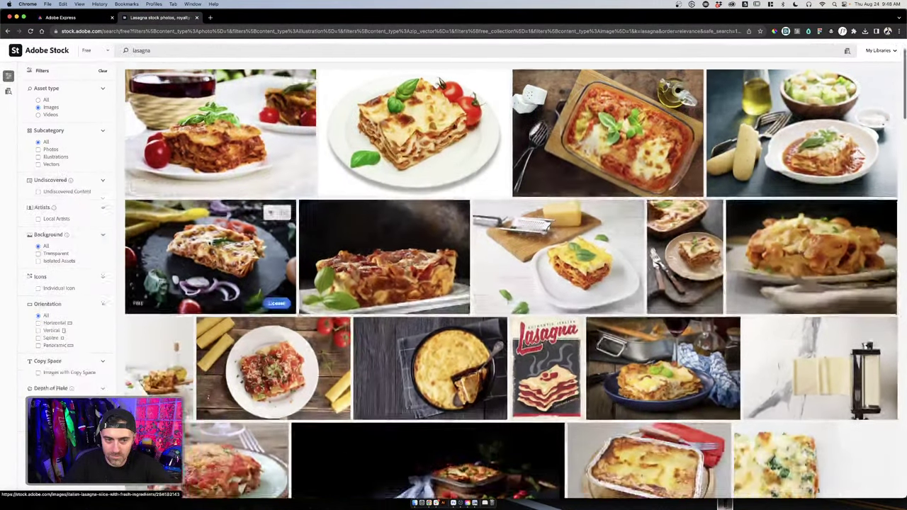
scroll(209, 243, "down", 1)
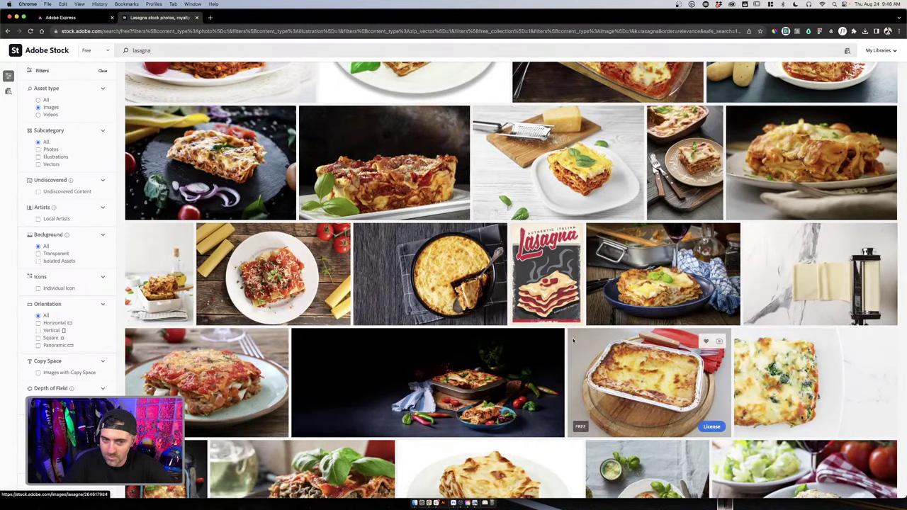
left_click(556, 277)
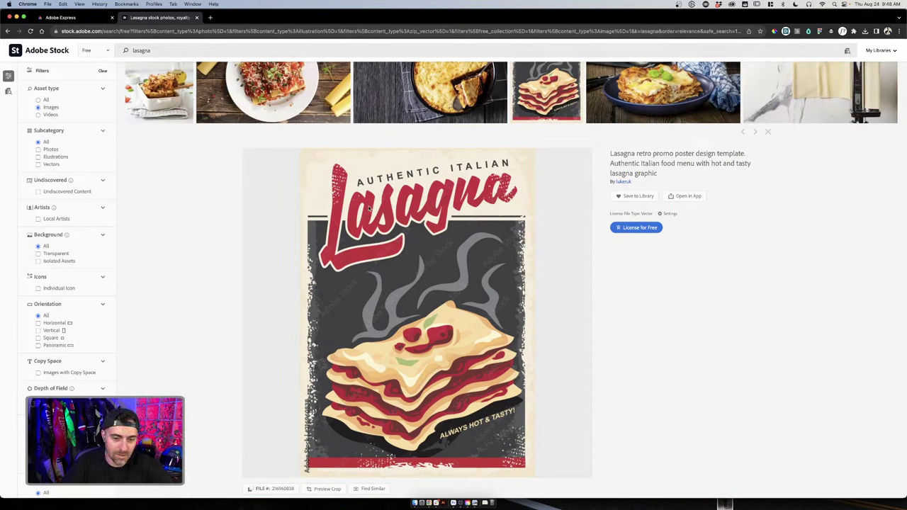
left_click(636, 227)
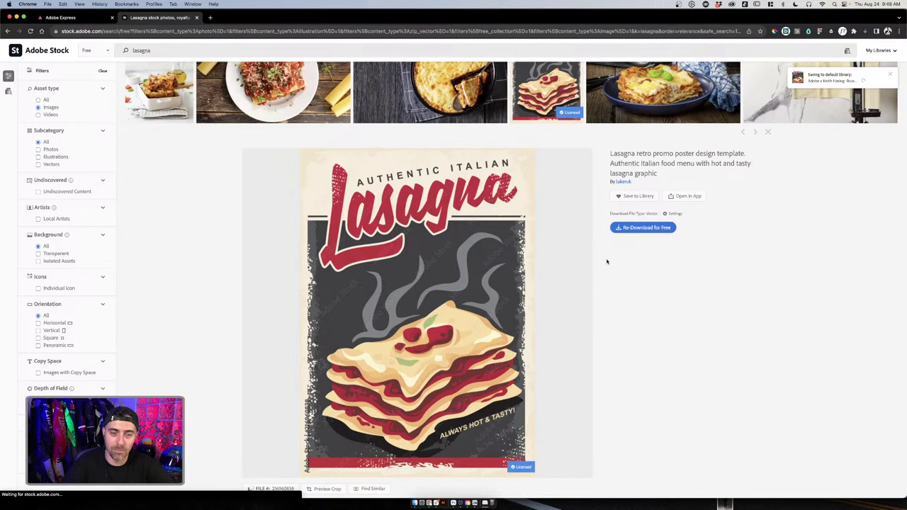
Open the downloaded poster file AdobeStock_216960838.ai in Illustrator, launching it without running diagnostics
scroll(606, 262, "up", 2)
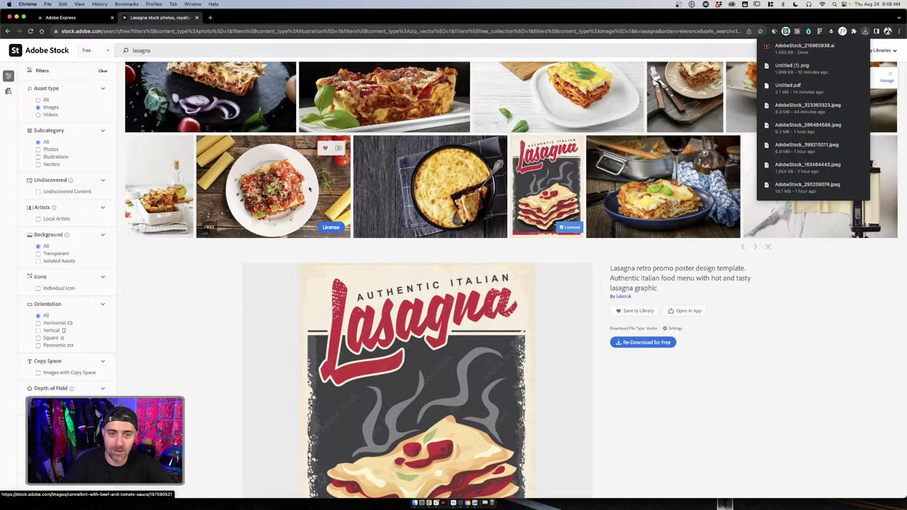
left_click(804, 47)
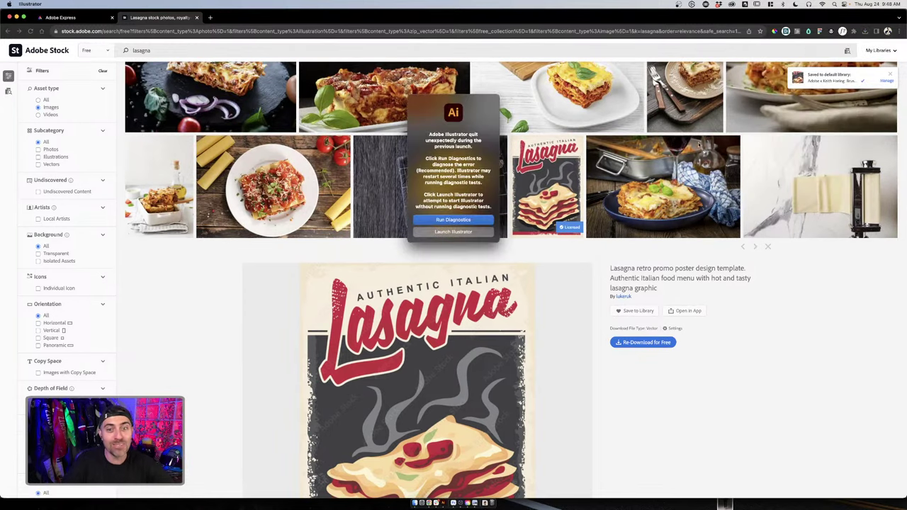
left_click(463, 233)
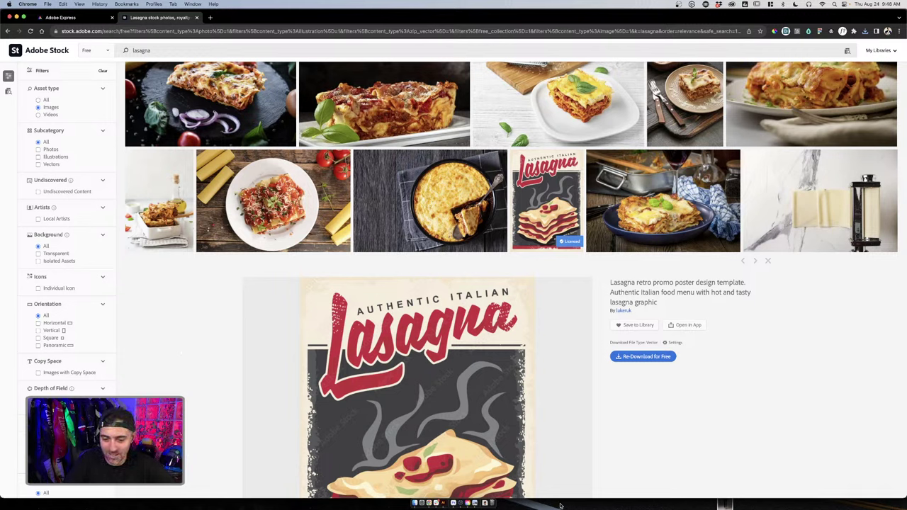
left_click(444, 504)
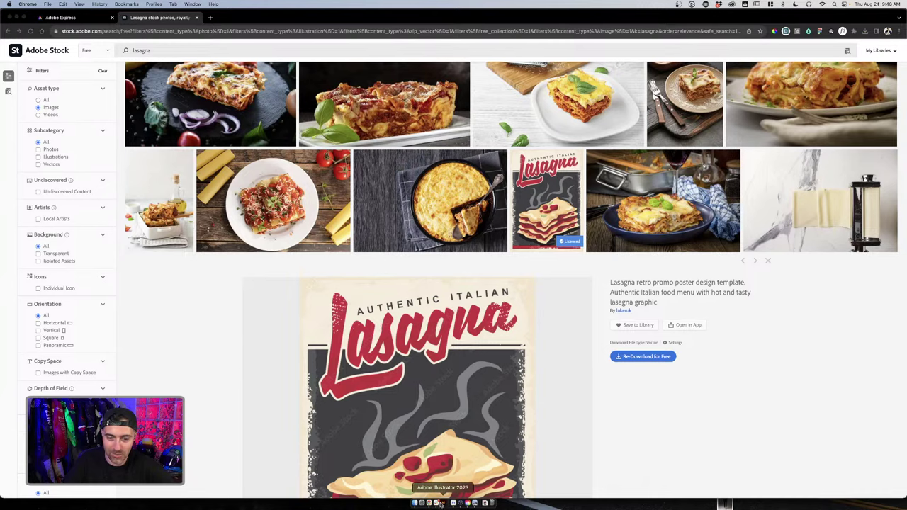
scroll(712, 313, "down", 1)
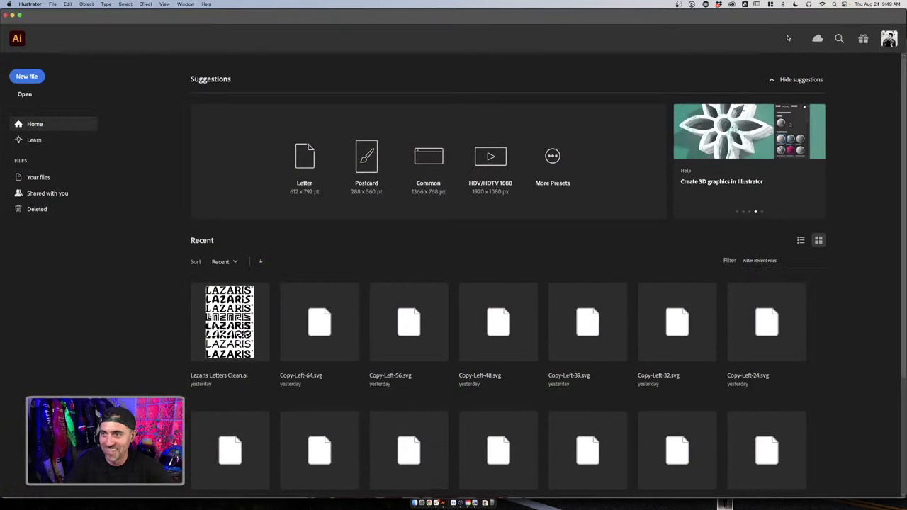
Return to Adobe Stock in Chrome and view the related "Delicious! Lasagna" retro tin sign from the poster's series
left_click(429, 503)
scroll(321, 262, "down", 10)
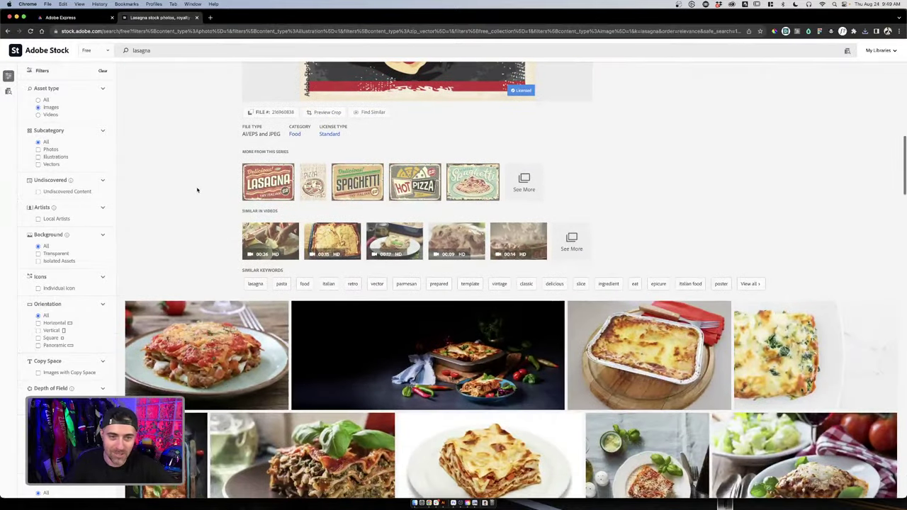
left_click(268, 182)
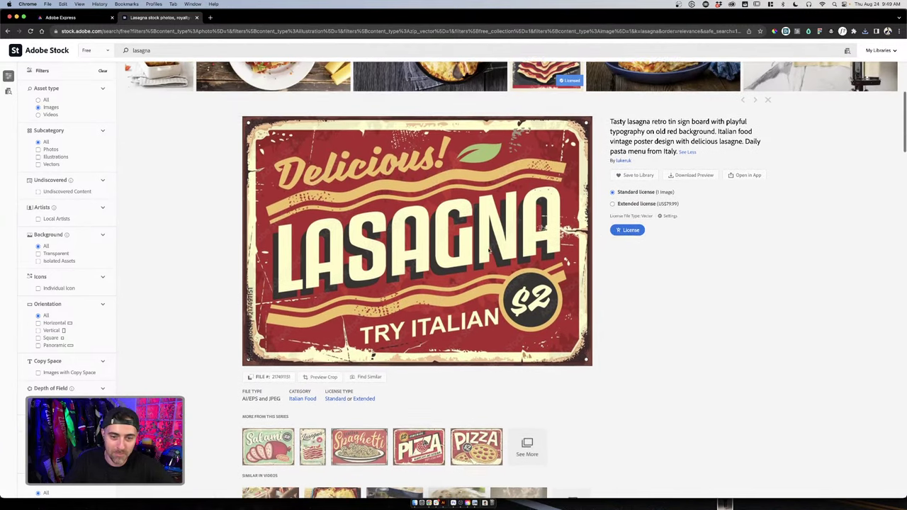
Browse further results and license the free photo "spicy lasagne with tomato sauce and basil"
scroll(496, 253, "down", 2)
scroll(496, 253, "up", 2)
scroll(491, 249, "down", 5)
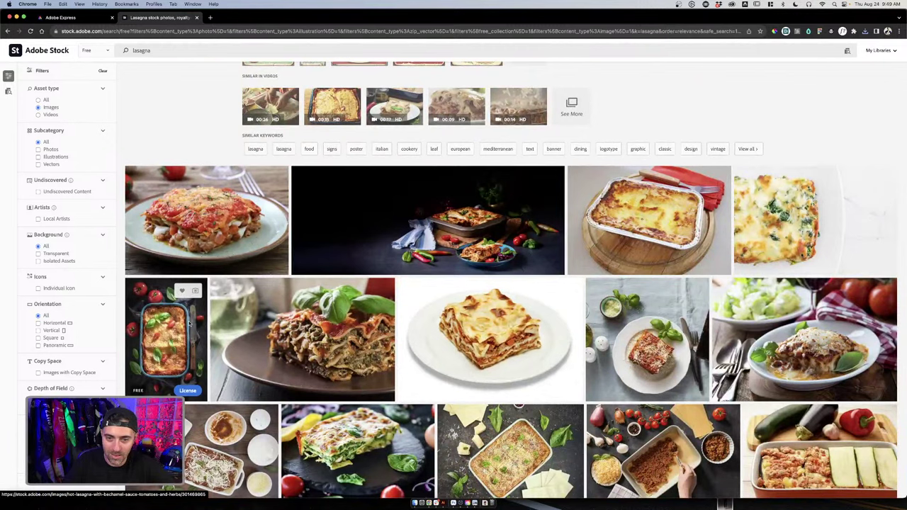
left_click(521, 235)
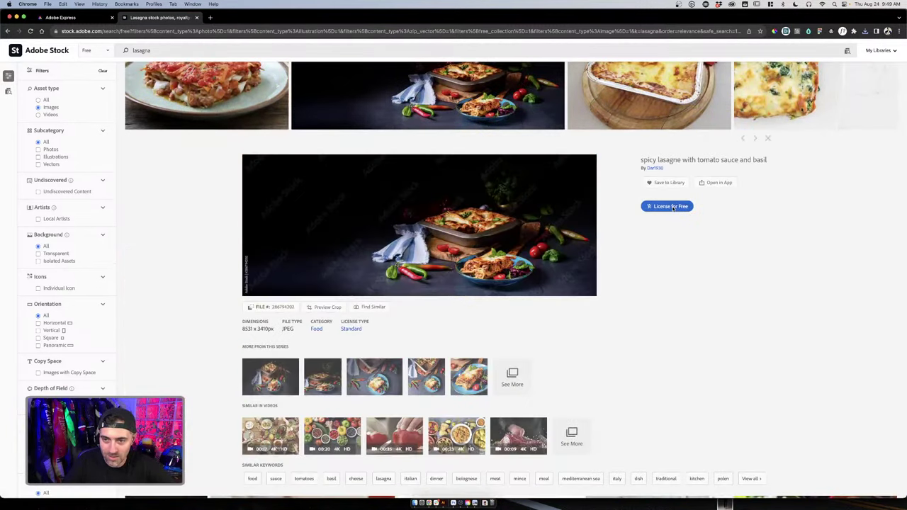
left_click(672, 207)
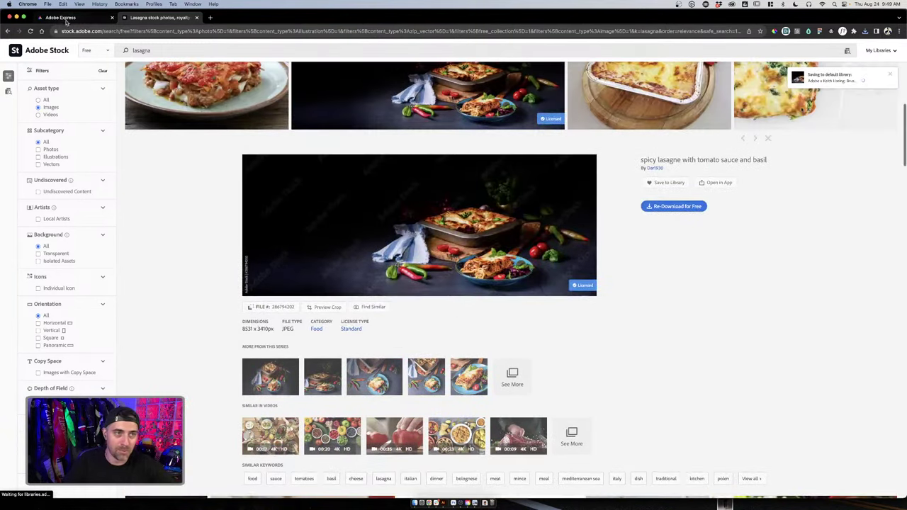
Check the progress of the PSD upload in Adobe Express, then return to the Adobe Stock results
left_click(65, 19)
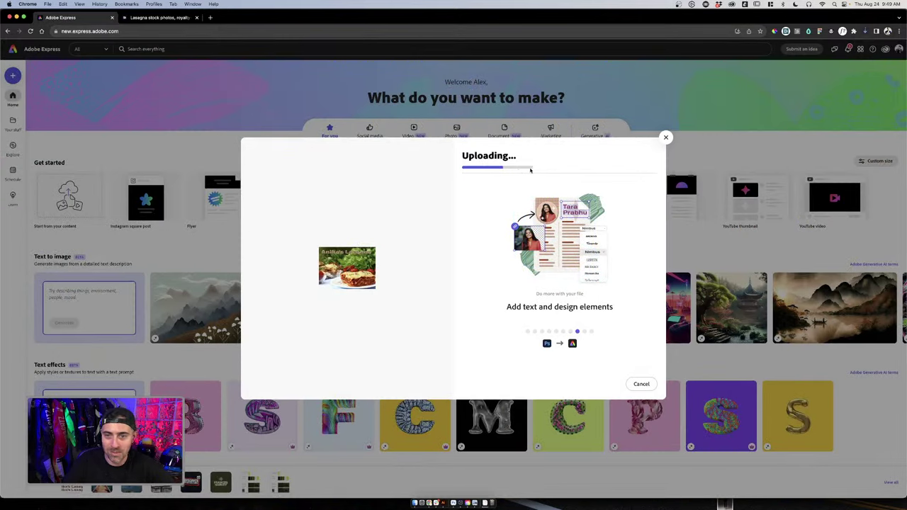
left_click(157, 18)
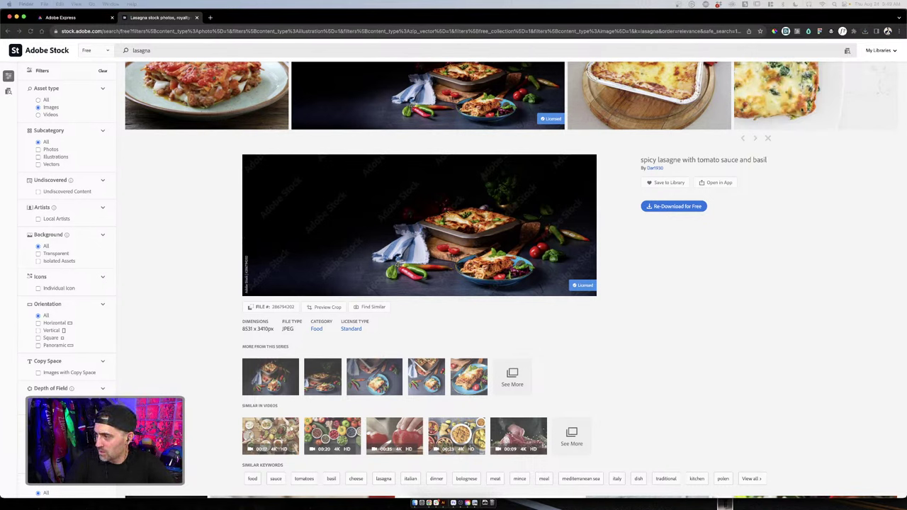
left_click(717, 220)
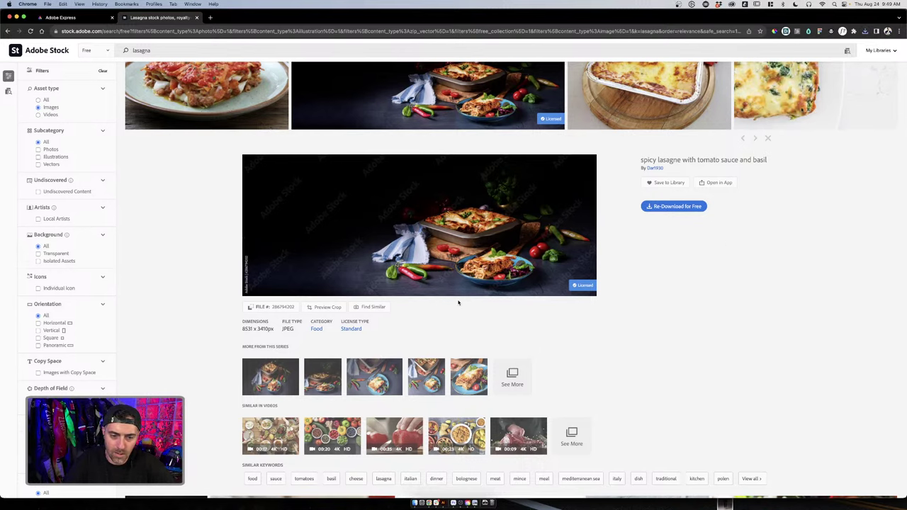
scroll(458, 302, "down", 3)
left_click(64, 17)
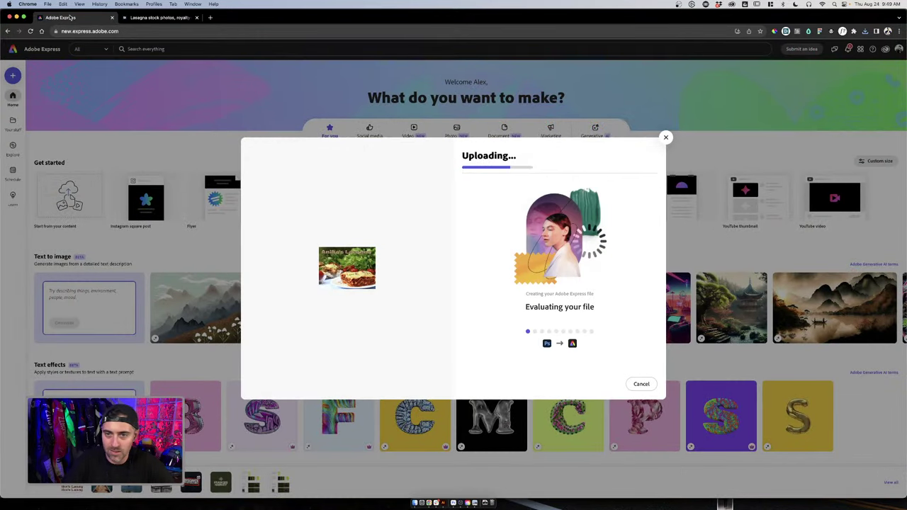
left_click(162, 18)
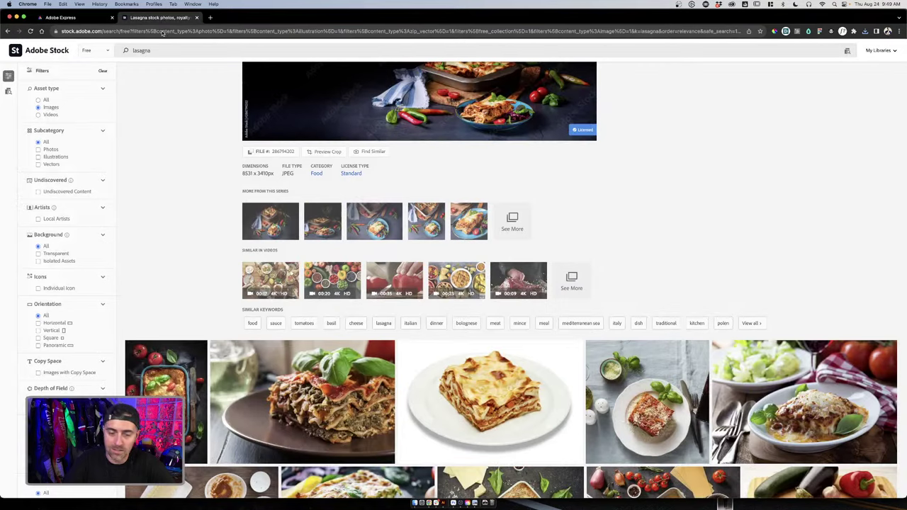
Switch to Illustrator and move the red "Lasagna" lettering off the poster to the empty canvas above the artboard
left_click(443, 502)
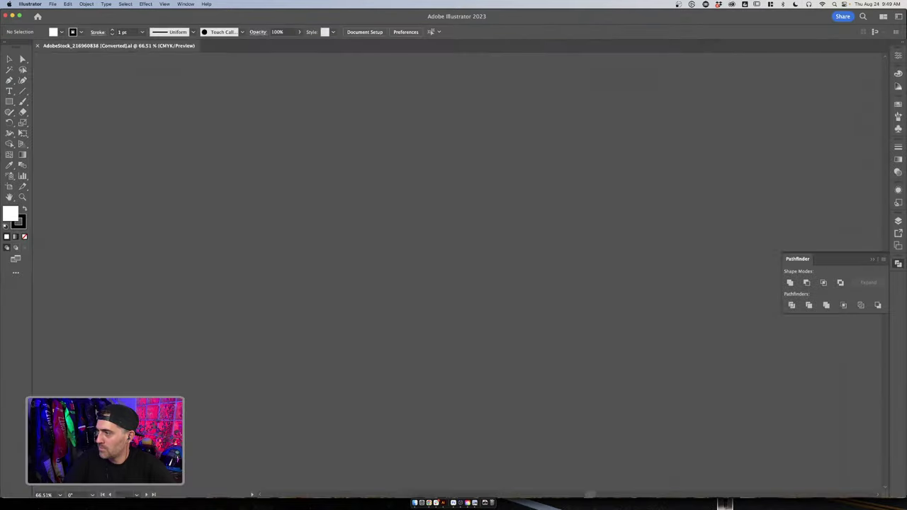
key("z")
key("ctrl+1")
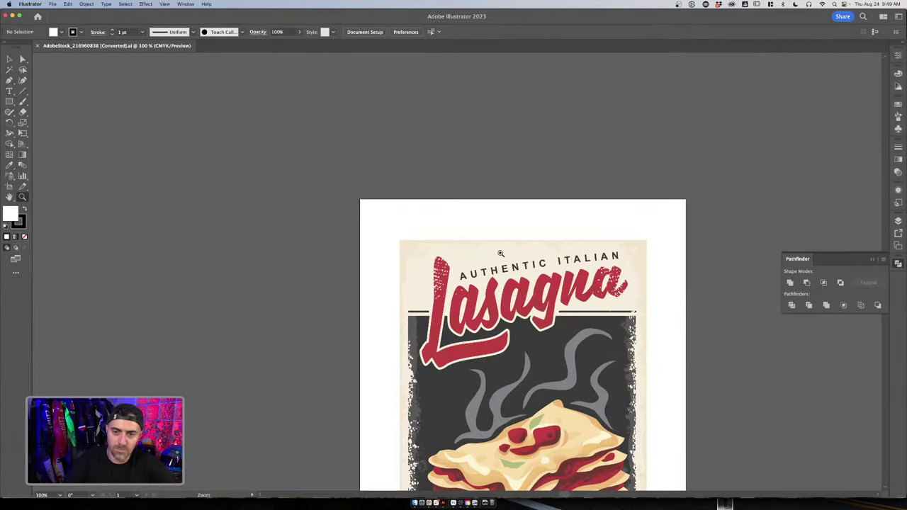
left_click(509, 296, "alt")
key("v")
left_click(479, 276)
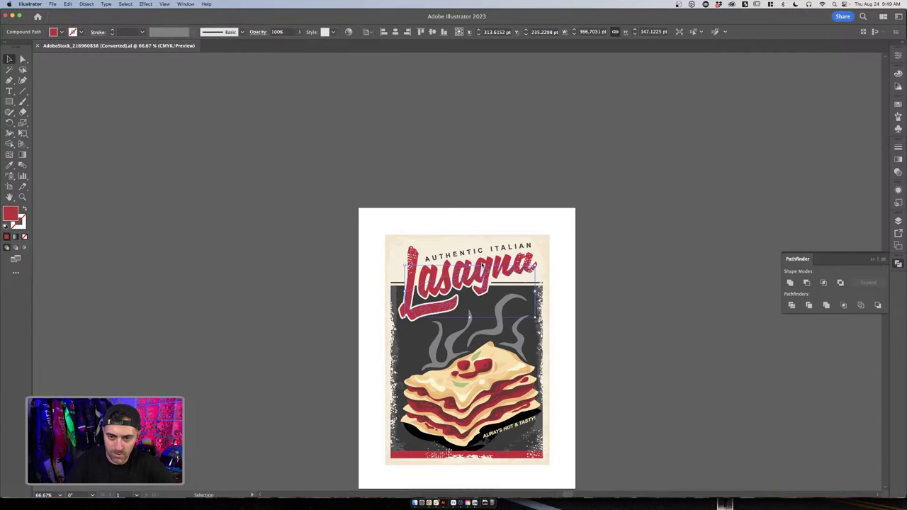
left_click(489, 263)
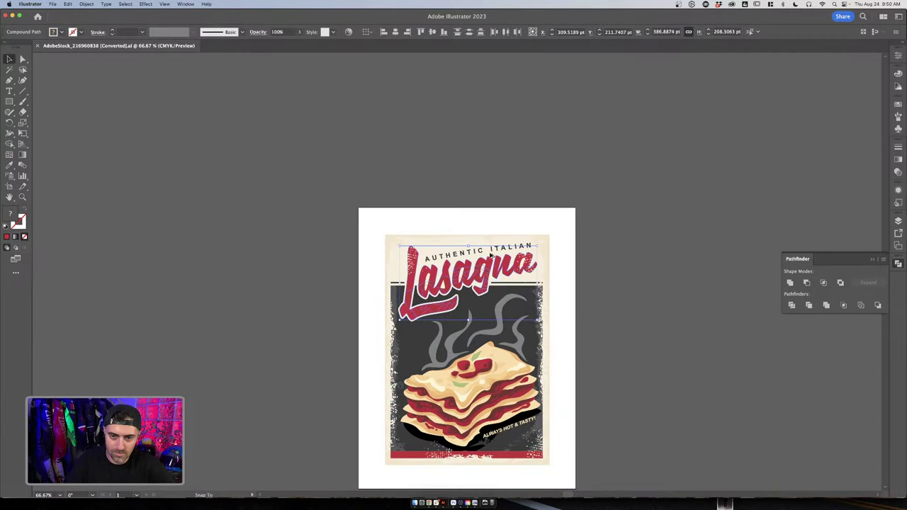
left_click_drag(489, 276, 488, 117)
left_click(530, 210)
Delete the remaining "Lasagna" lettering and its cream outline from the poster, keeping the "Authentic Italian" line
left_click(485, 274)
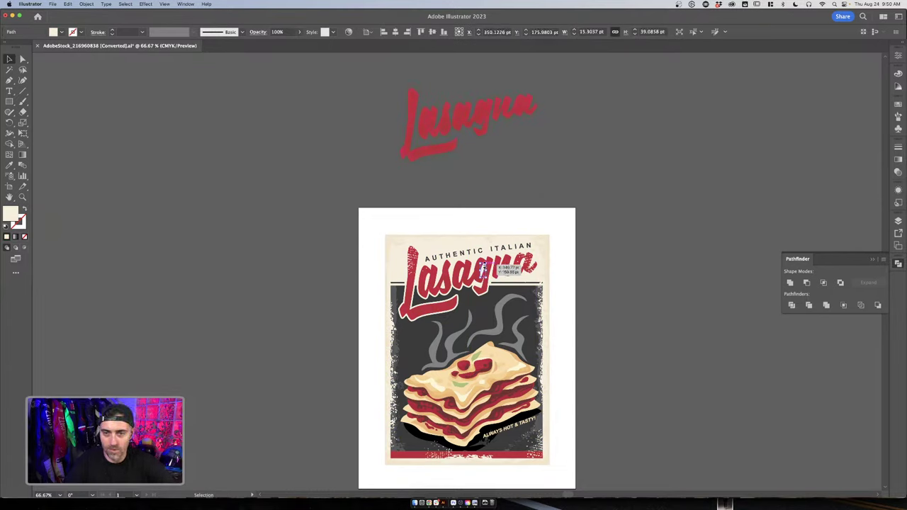
left_click(489, 263, "shift")
left_click(486, 275)
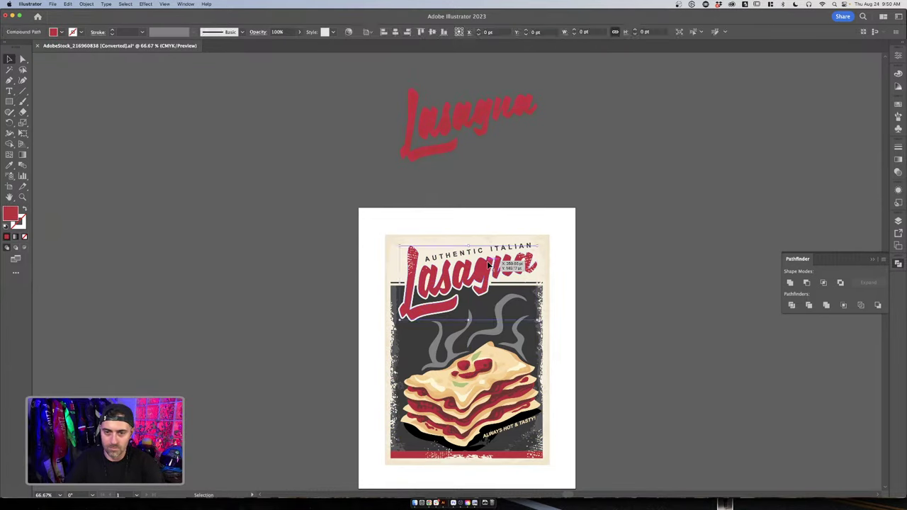
key("Delete")
left_click(497, 282)
key("Delete")
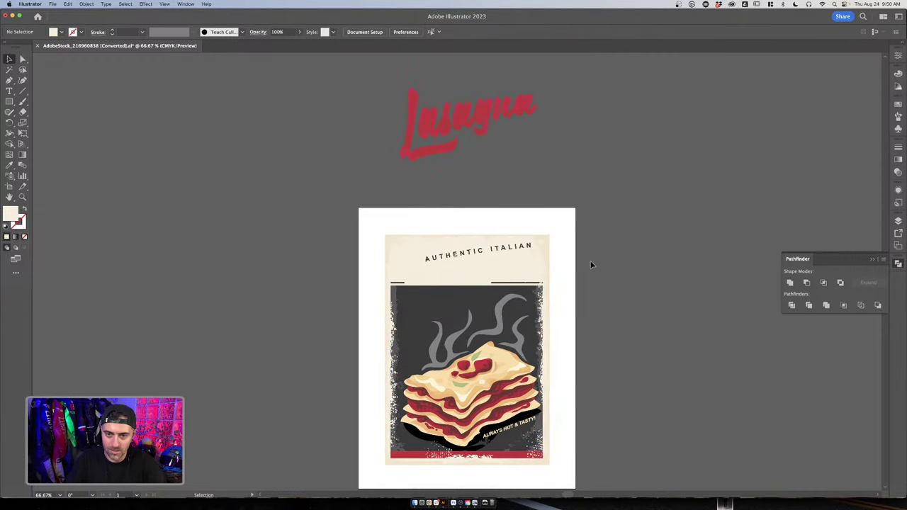
Add a possessive first name as point text beside the poster and enlarge it to about 112 pt
scroll(585, 265, "up", 2)
scroll(585, 265, "up", 2)
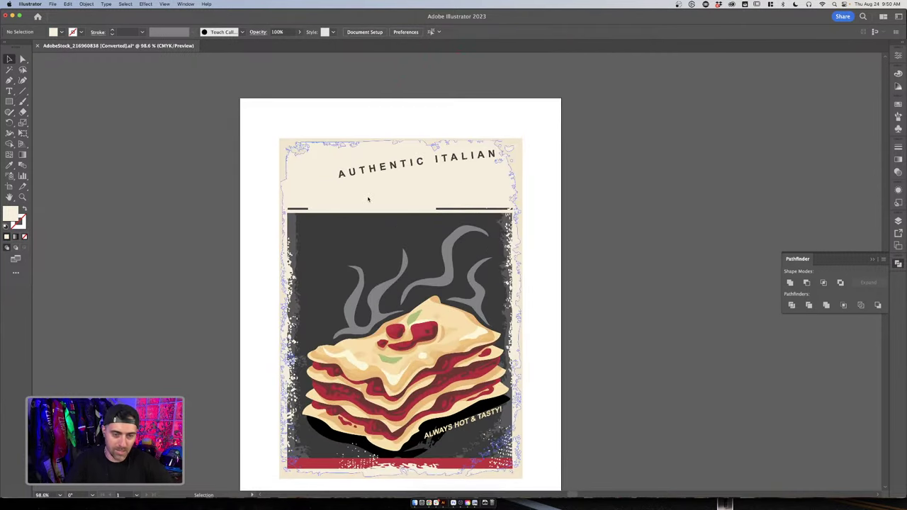
key("t")
left_click(558, 181)
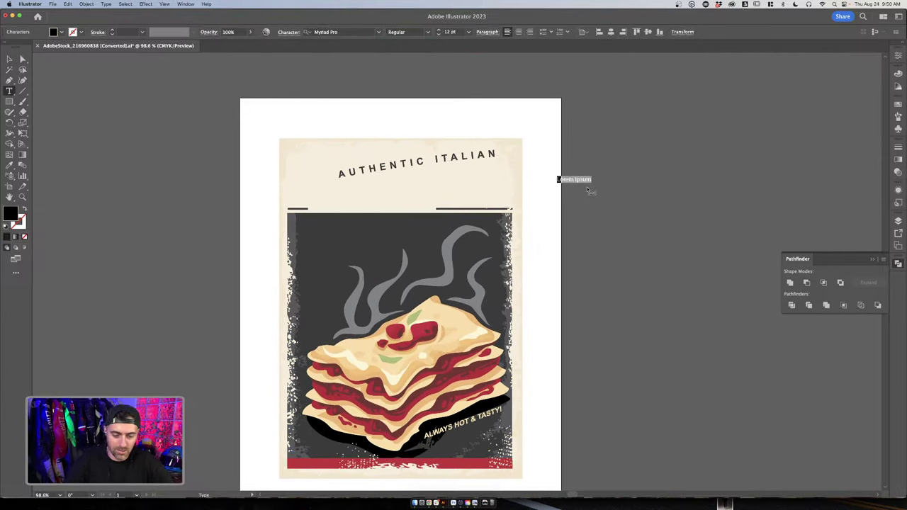
type("Aldo's")
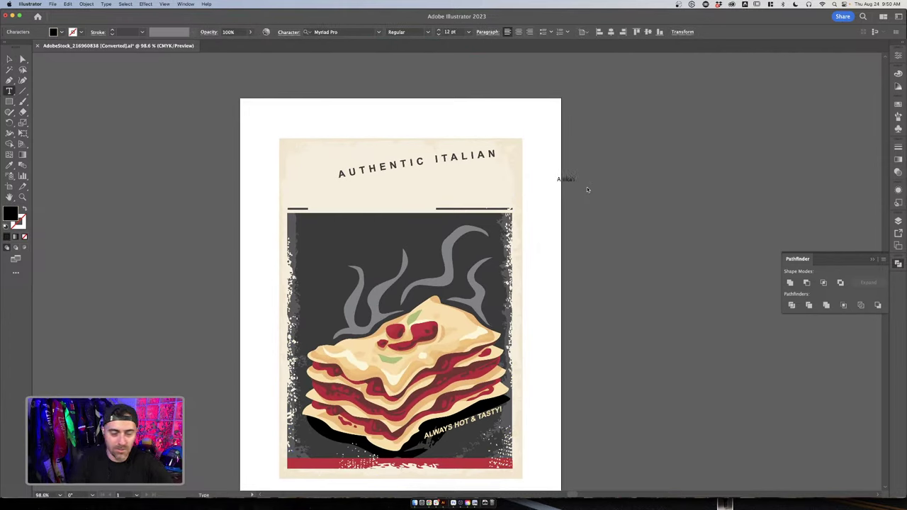
key("super+a")
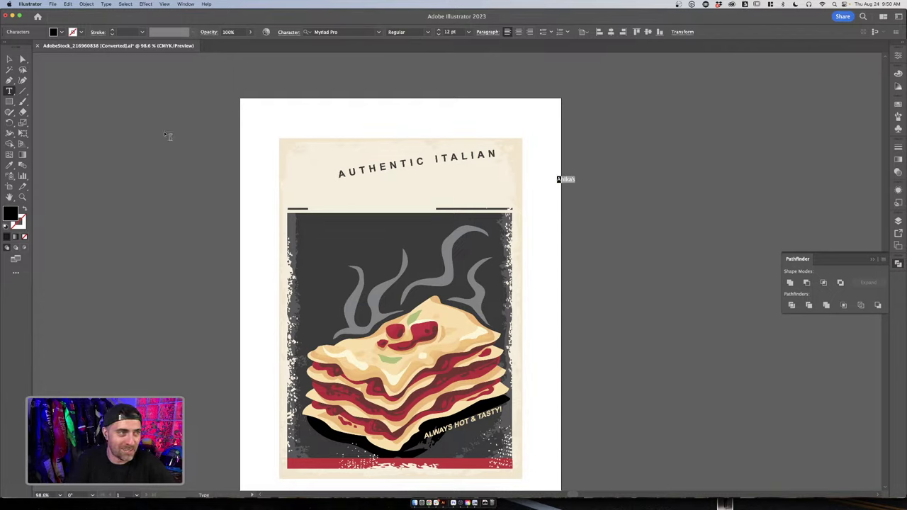
key("Escape")
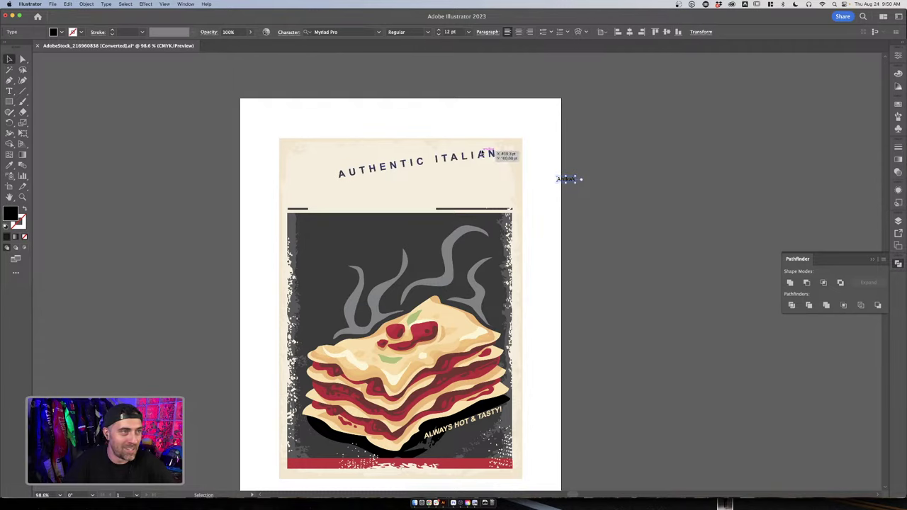
left_click_drag(579, 175, 642, 207)
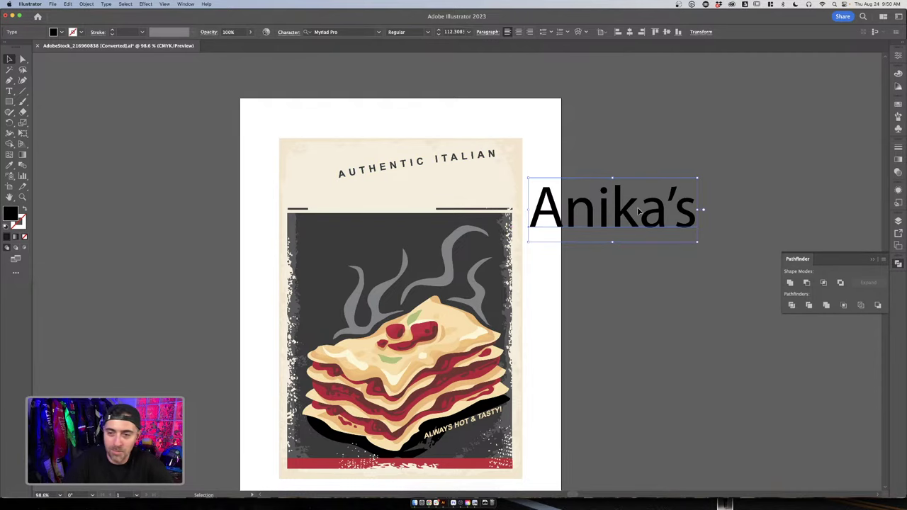
Change the font of the new name text to Comic Papyrus
double_click(638, 211)
double_click(638, 208)
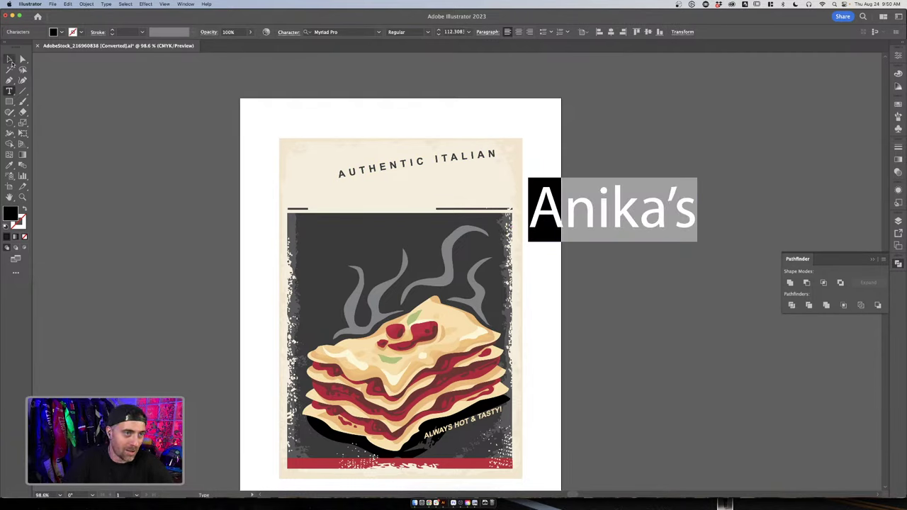
left_click(9, 60)
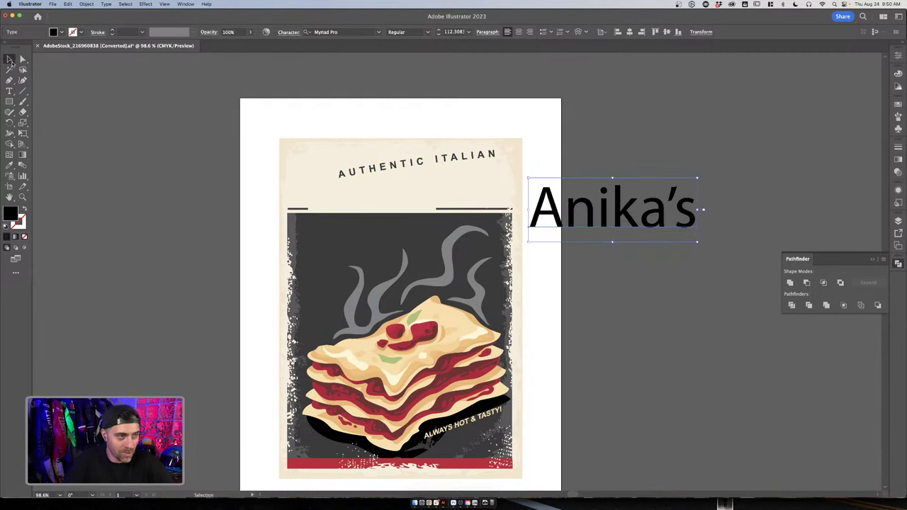
double_click(608, 210)
left_click(608, 209)
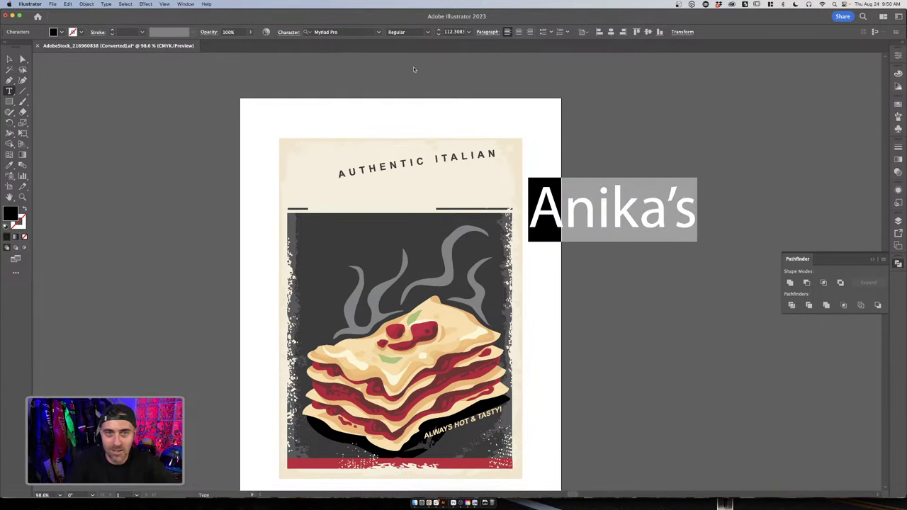
left_click(330, 31)
type("comic")
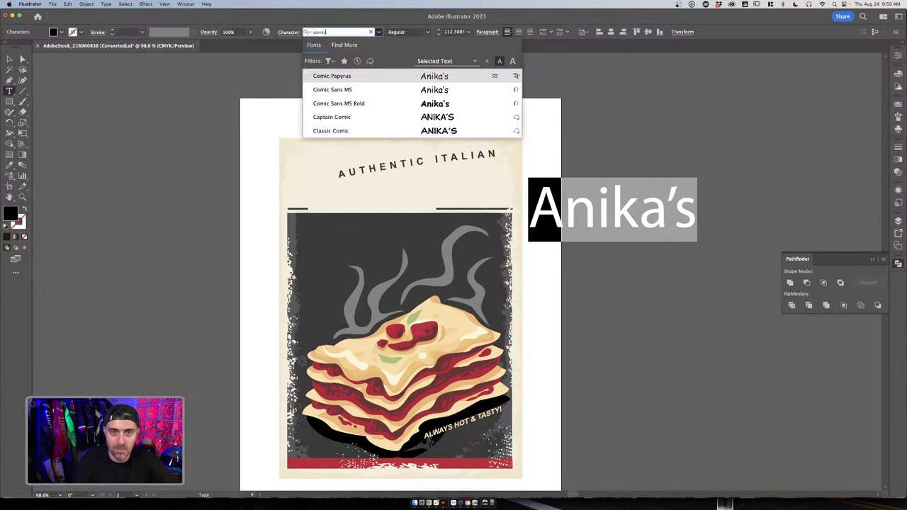
key("Return")
Append the word "Lasagna" after the possessive name in the text beside the poster
left_click(651, 207)
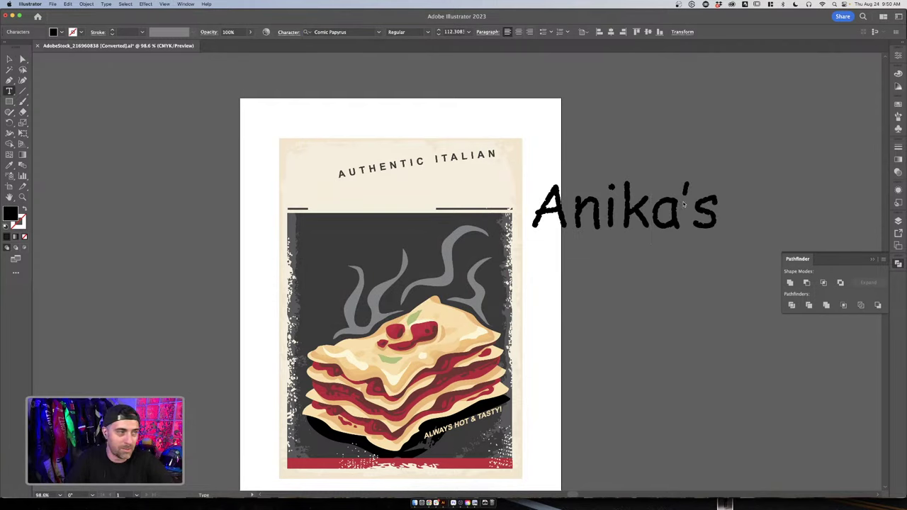
double_click(683, 201)
left_click(9, 58)
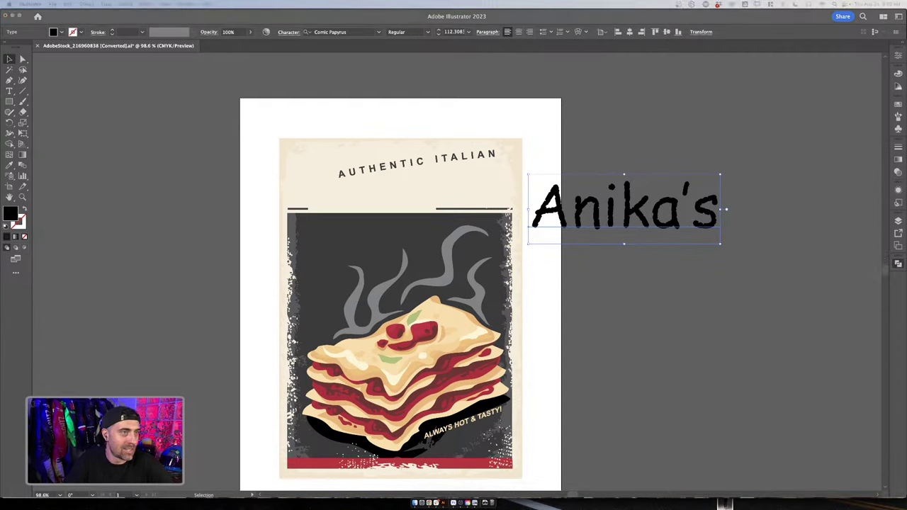
left_click(566, 251)
double_click(651, 212)
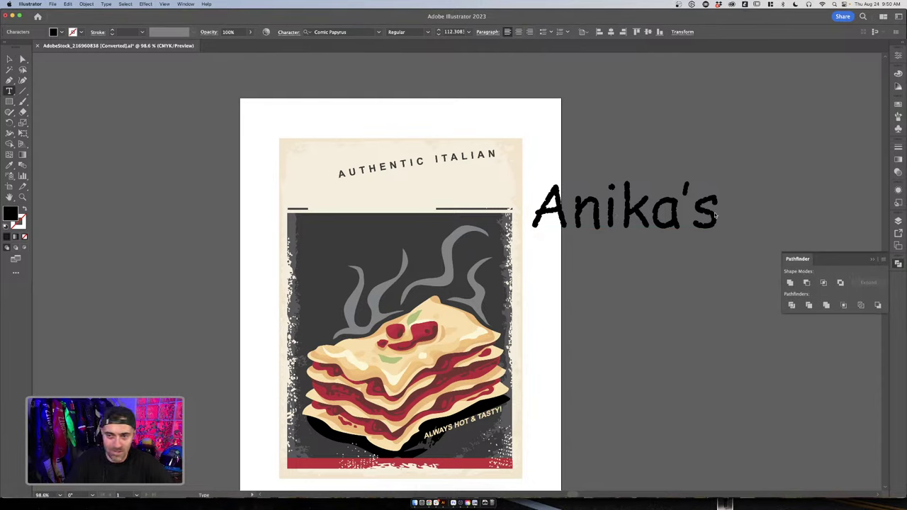
type("Las")
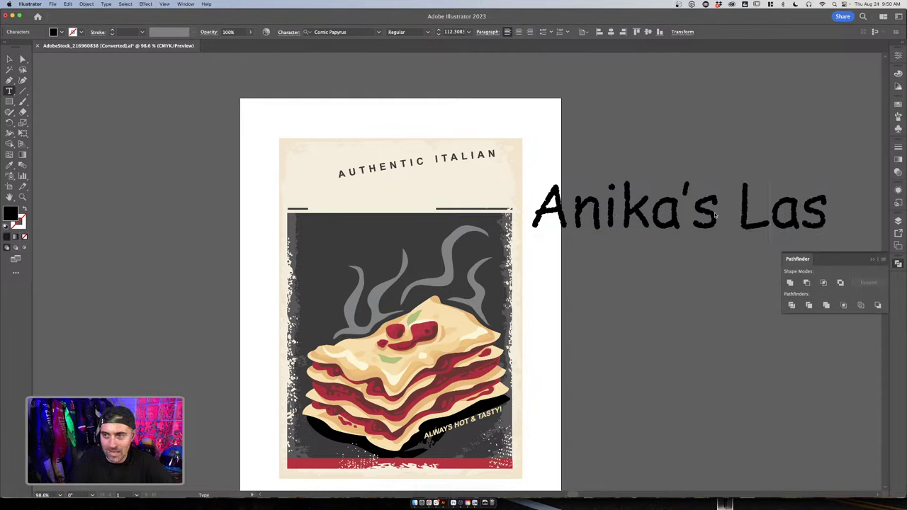
type("agna")
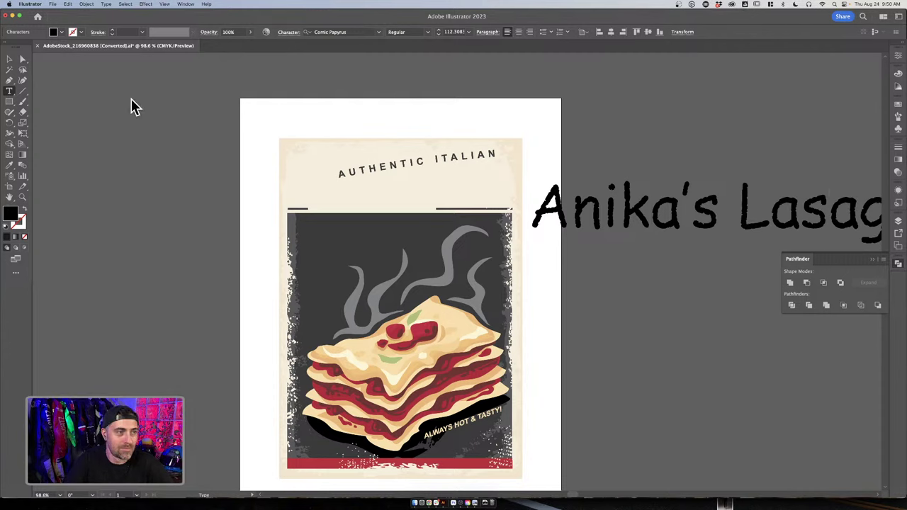
Move the lasagna title text over the poster's header and scale it down to about 57 pt
left_click(9, 59)
left_click_drag(628, 224, 387, 208)
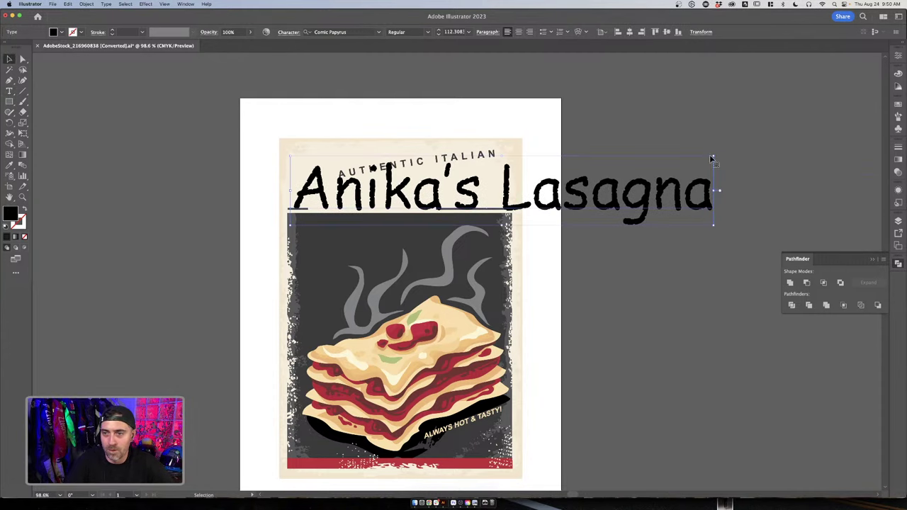
left_click_drag(715, 155, 667, 188)
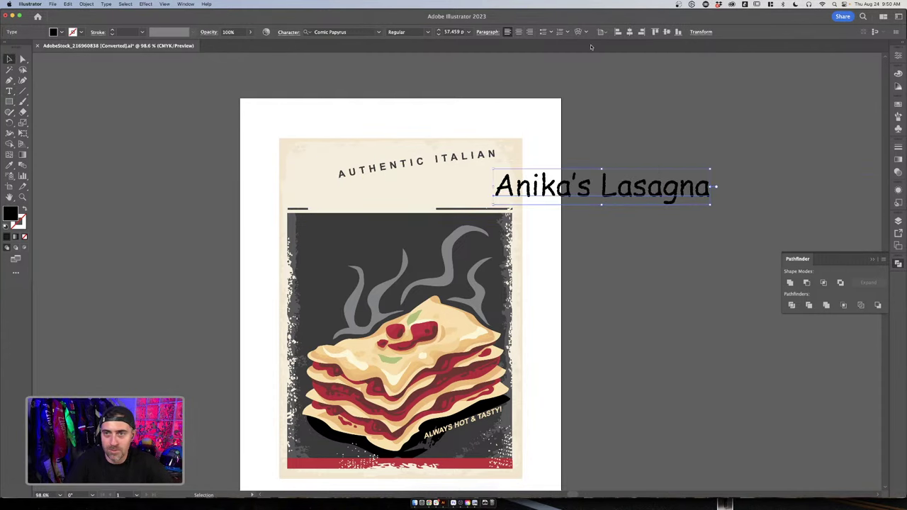
Warp the title with the horizontal Rise style at 83% bend and place it on the poster below the "Authentic Italian" line
left_click(577, 31)
left_click(731, 221)
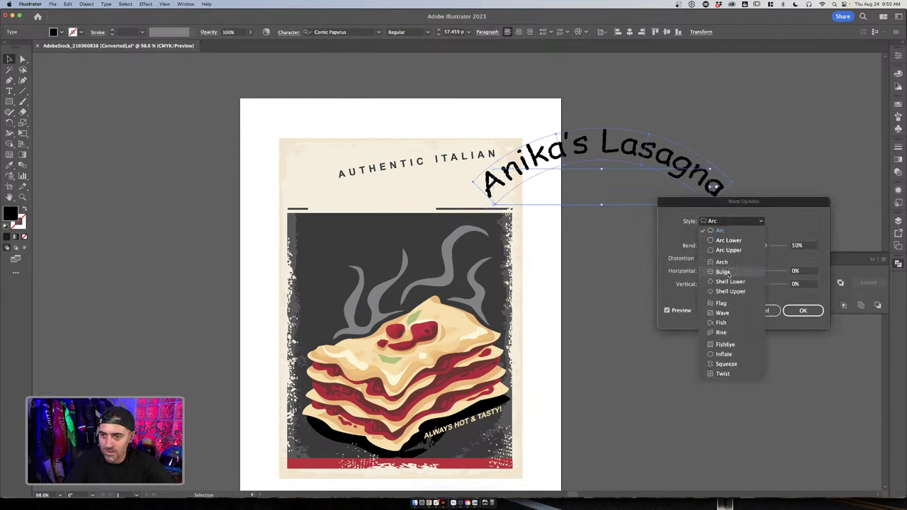
left_click(728, 282)
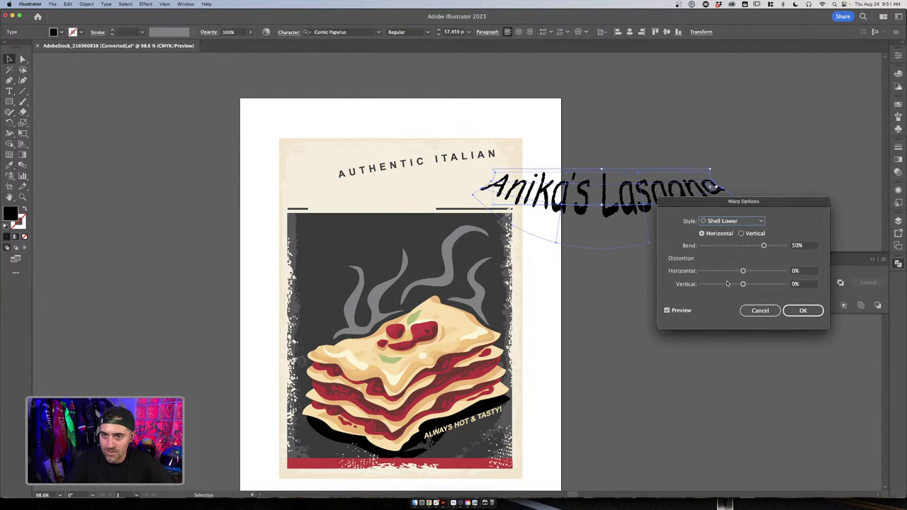
left_click(716, 219)
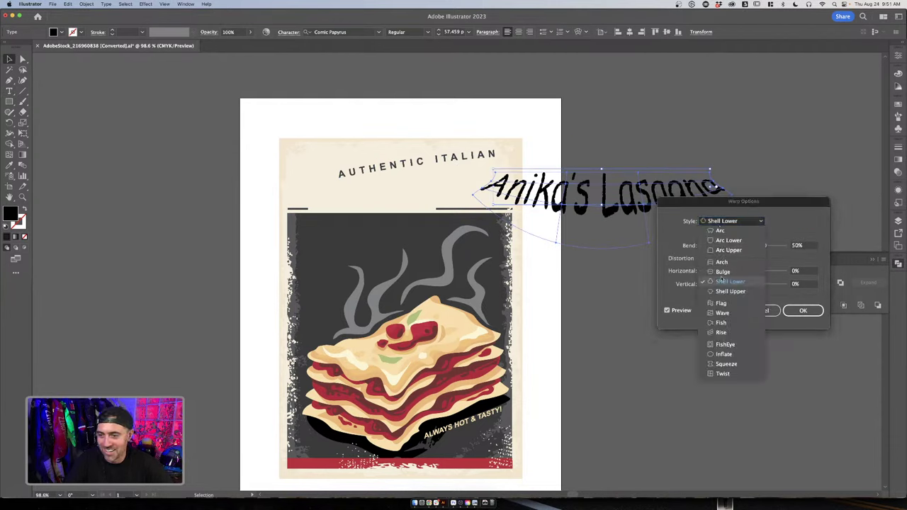
left_click(723, 344)
left_click(716, 222)
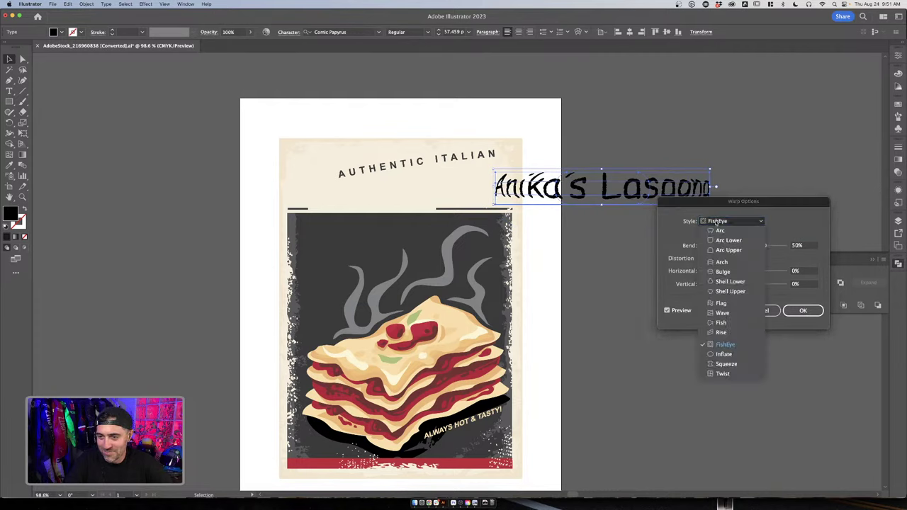
left_click(725, 316)
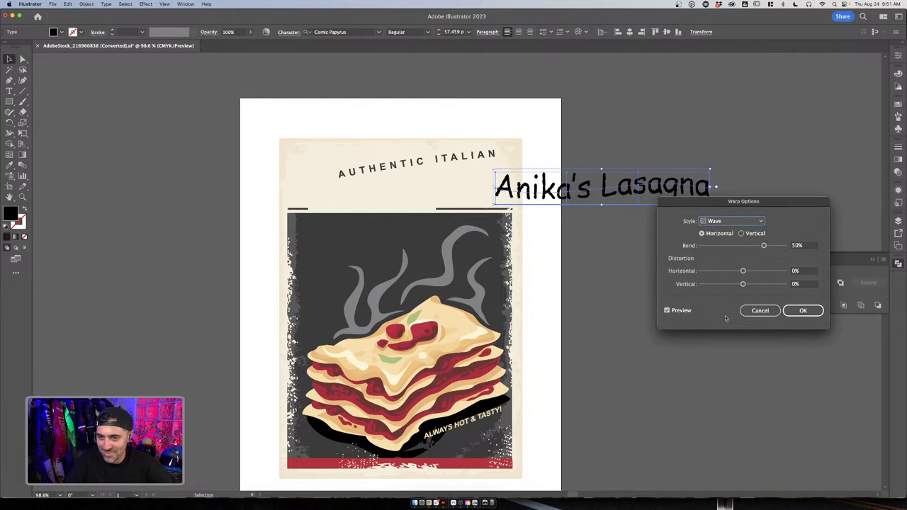
left_click(723, 223)
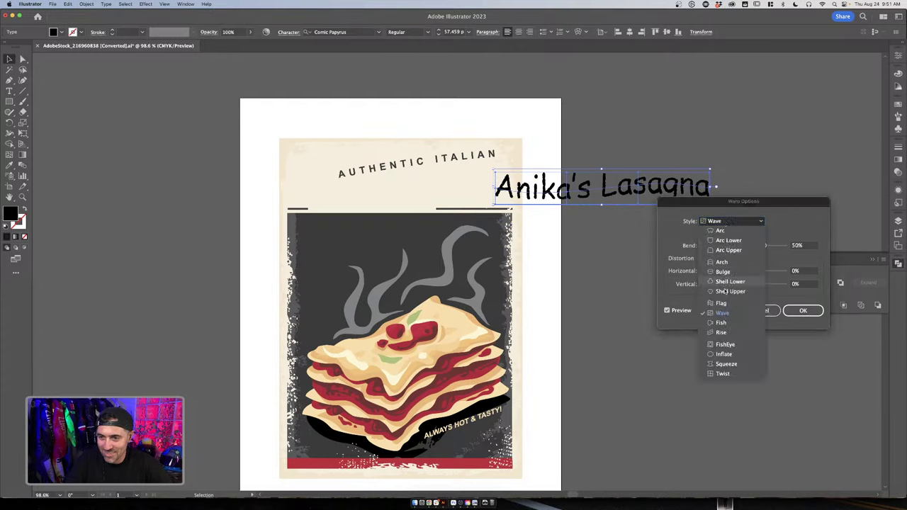
left_click(721, 332)
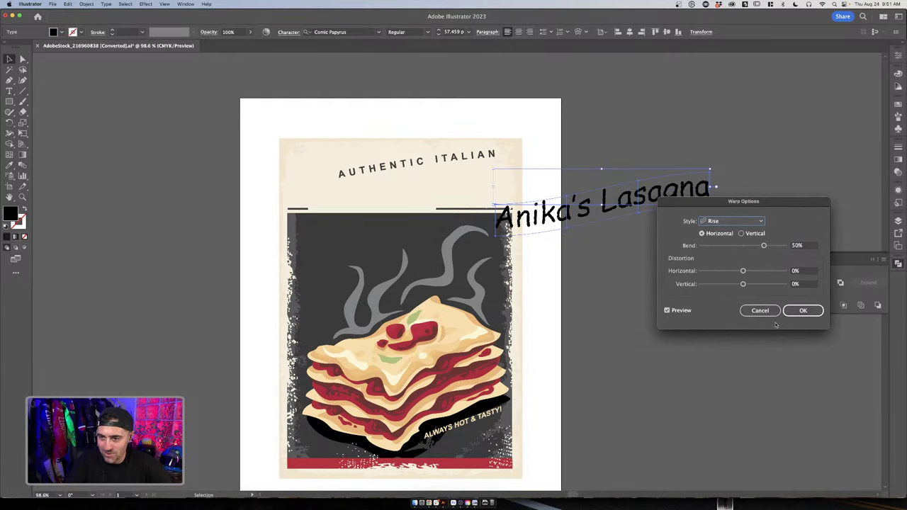
left_click_drag(764, 245, 777, 246)
left_click(803, 309)
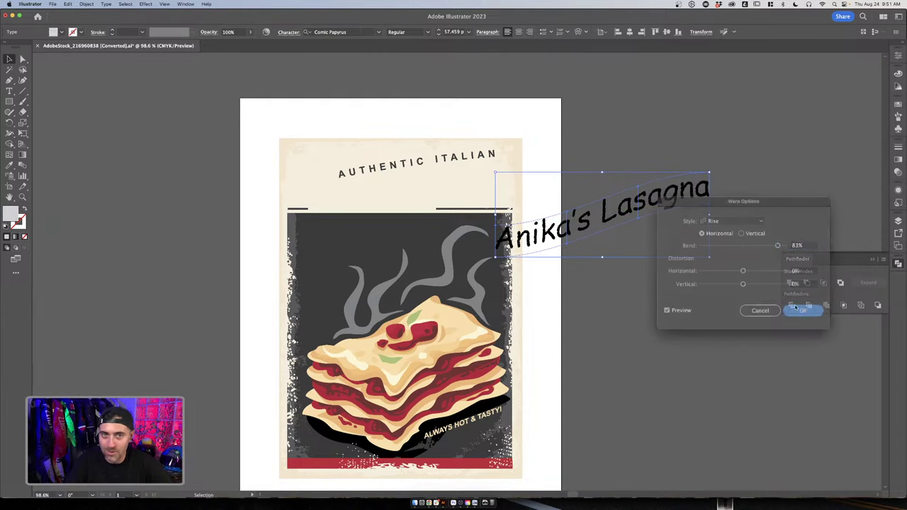
left_click_drag(634, 212, 435, 198)
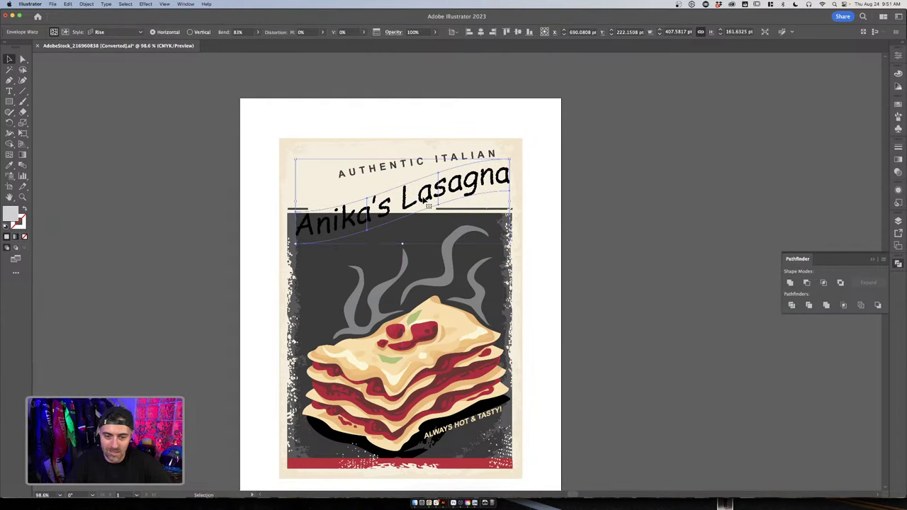
Recolor the text inside the title's warp envelope with the red sampled from the band at the poster's base
double_click(418, 206)
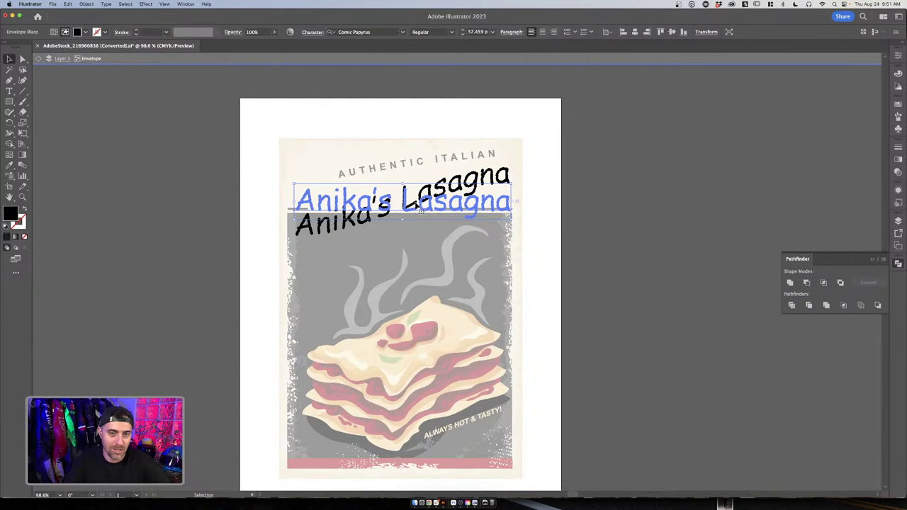
double_click(418, 205)
key("super+a")
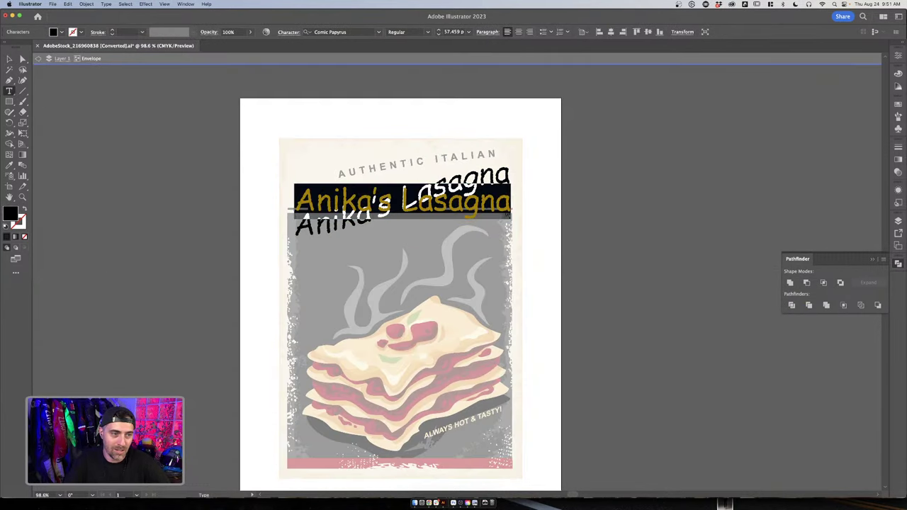
double_click(10, 215)
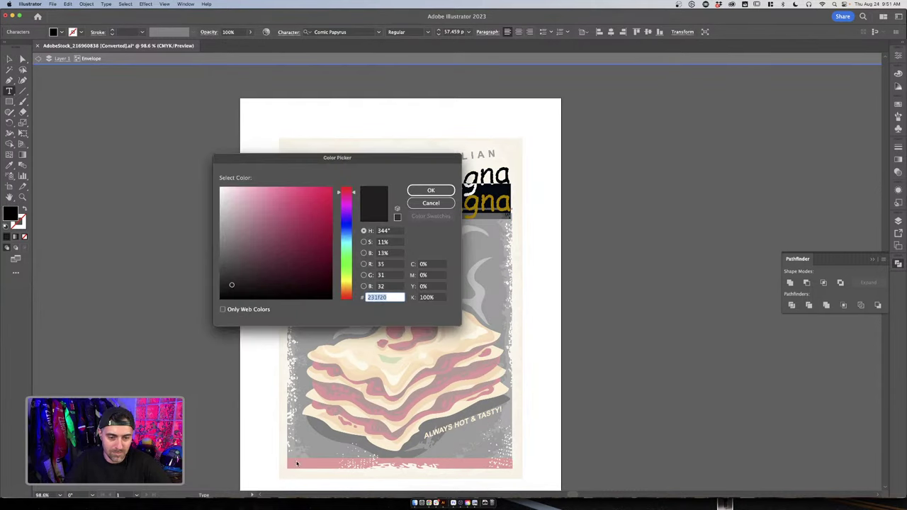
key("Return")
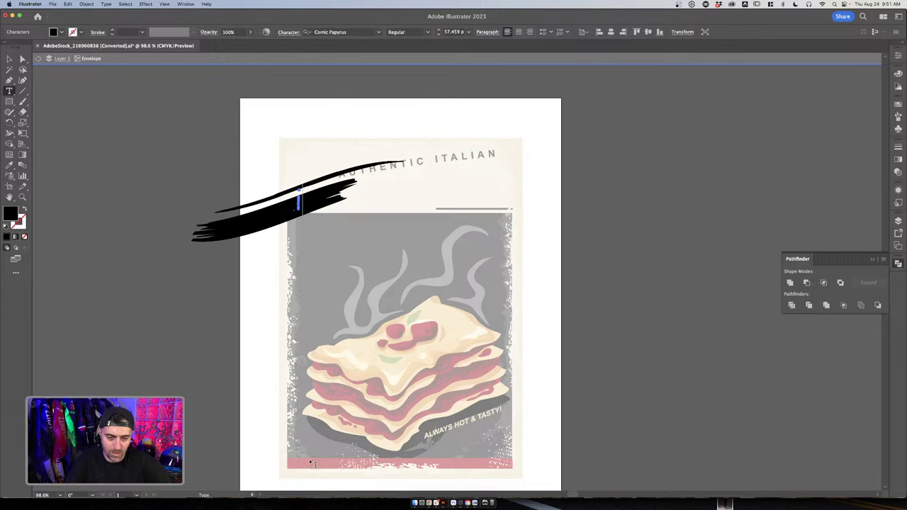
key("Escape")
key("i")
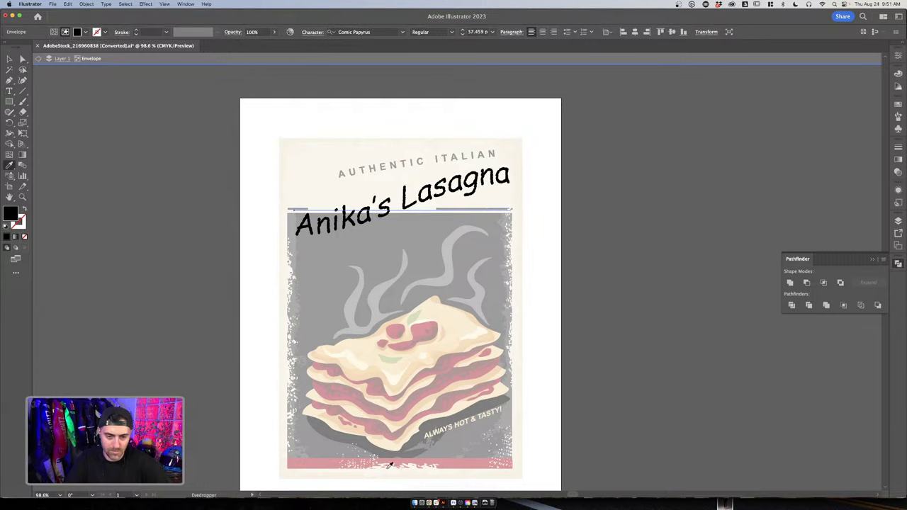
left_click(312, 460)
key("v")
double_click(617, 258)
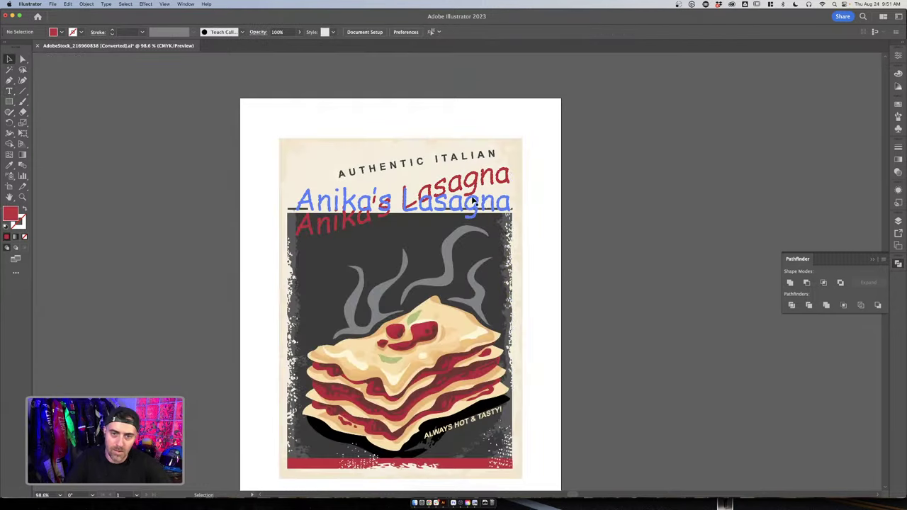
Try to add a 4 pt stroke to the warped title and color it with the red of the poster's base band
left_click(459, 188)
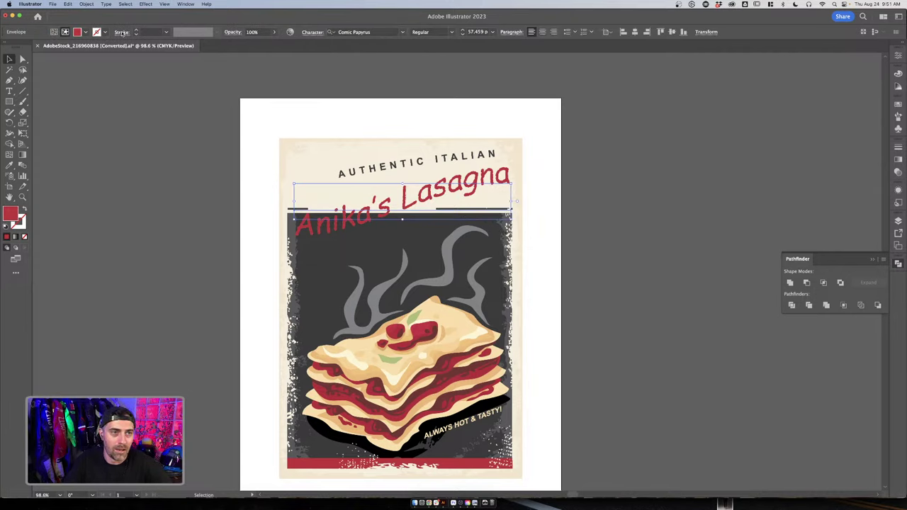
left_click(136, 30)
left_click(136, 30)
left_click(136, 31)
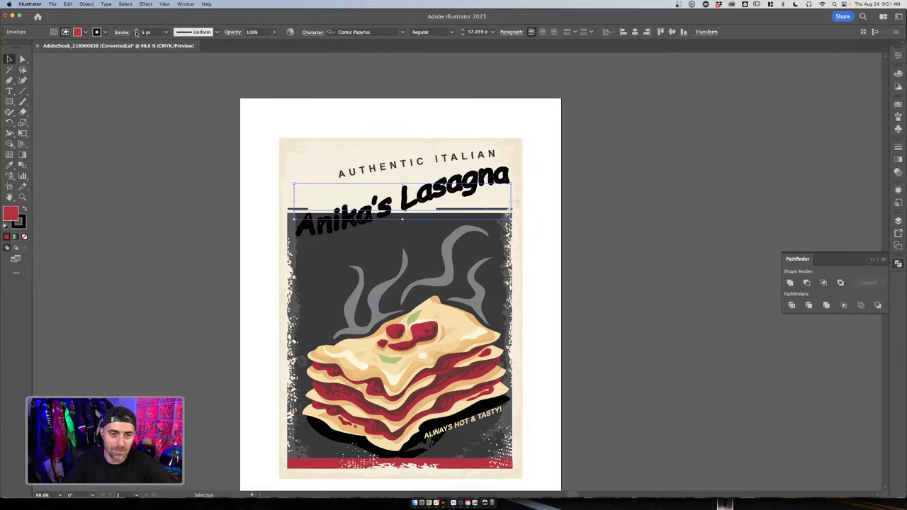
left_click(137, 36)
left_click(122, 32)
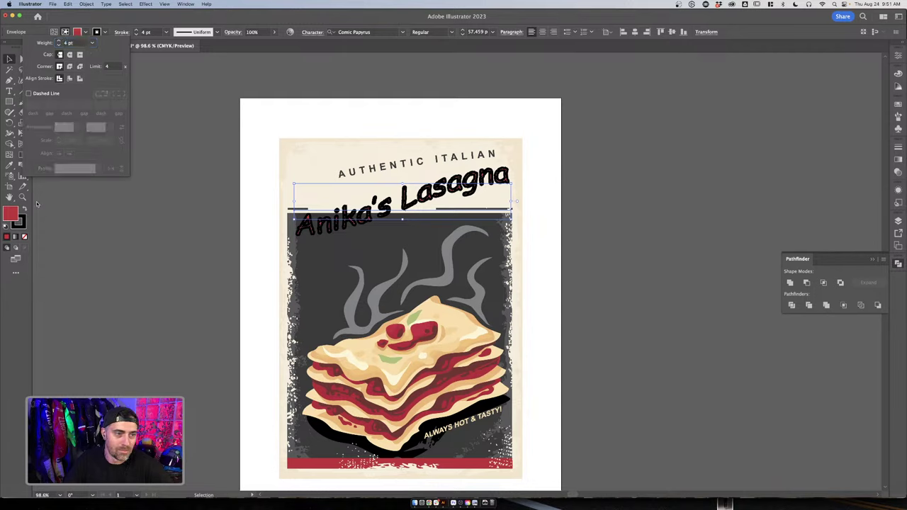
key("Escape")
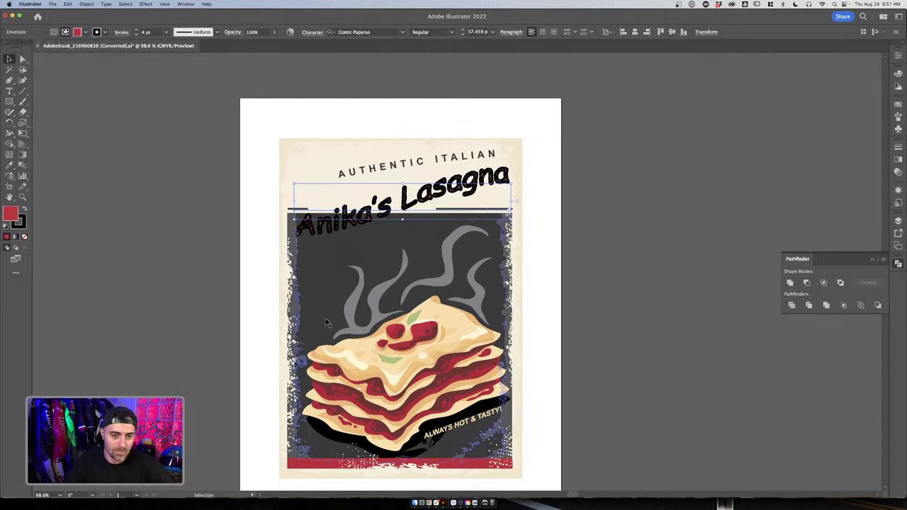
key("i")
left_click(307, 461)
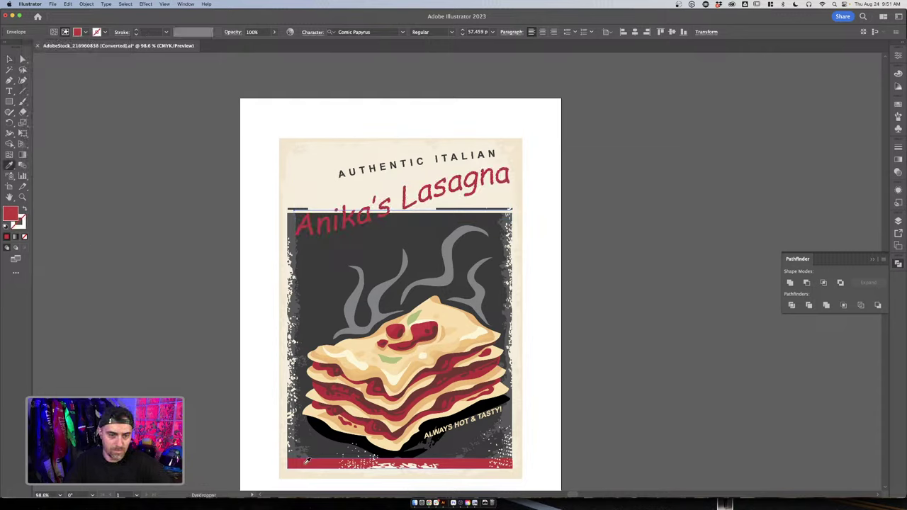
key("x")
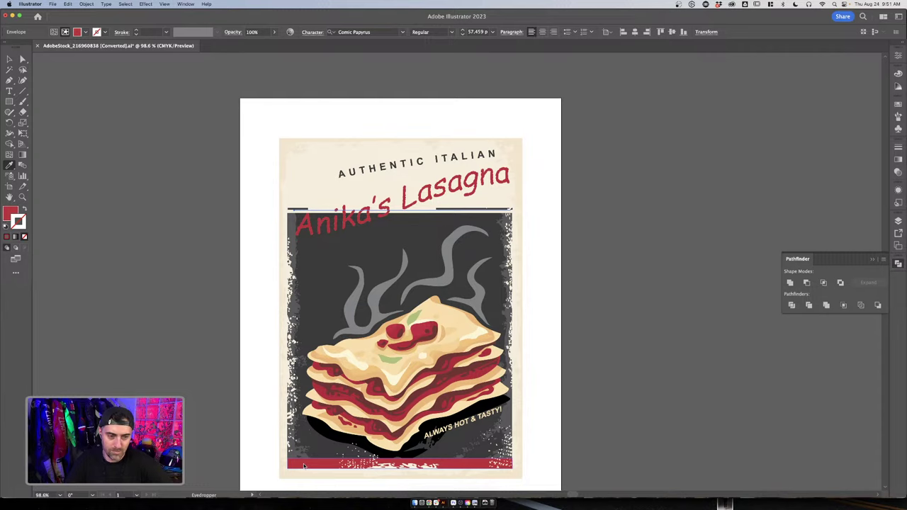
key("v")
left_click(599, 212)
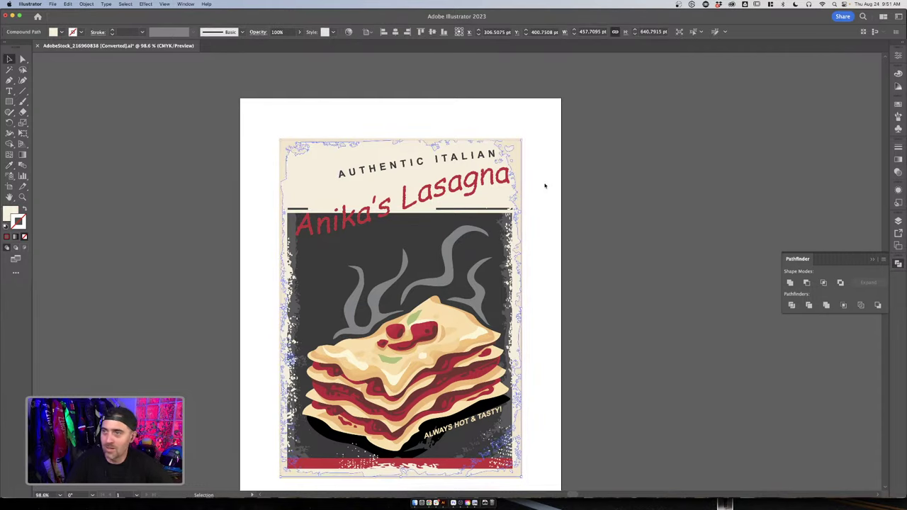
Switch to Chrome and check the conversion progress of the uploaded PSD in Adobe Express
key("ctrl+Up")
left_click(341, 277)
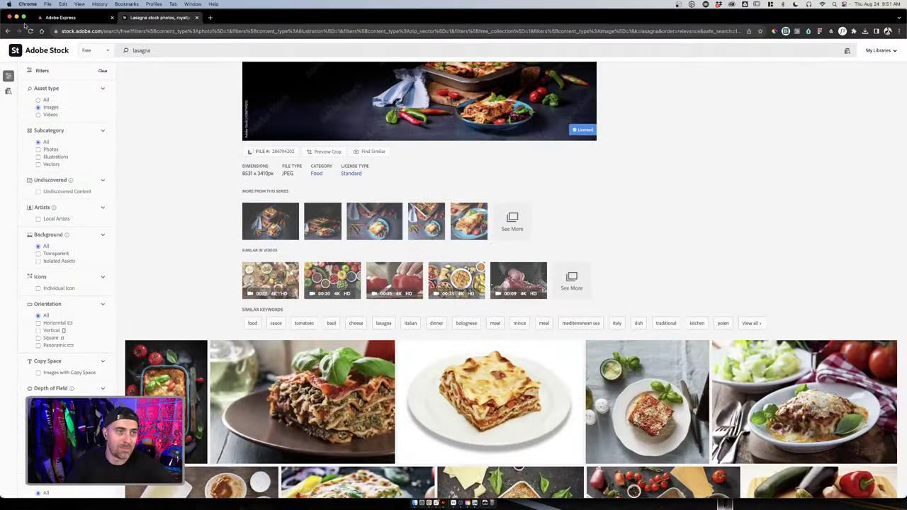
left_click(60, 17)
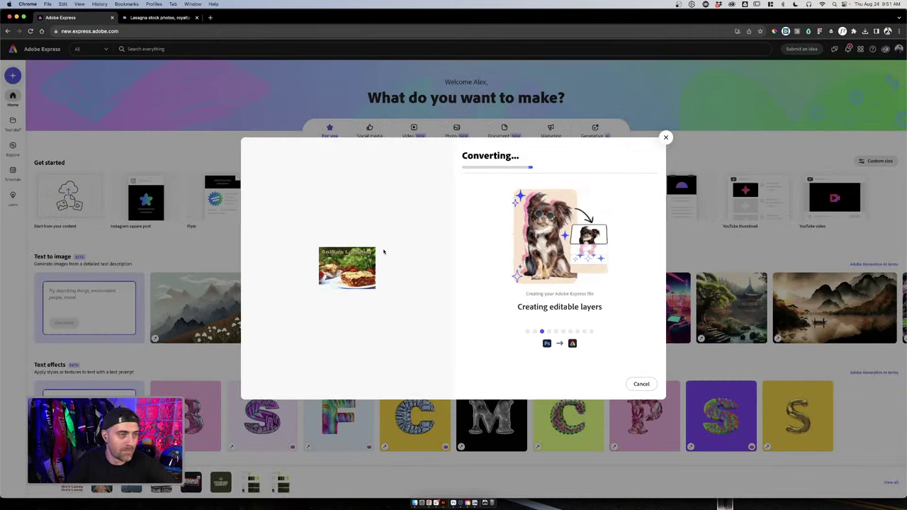
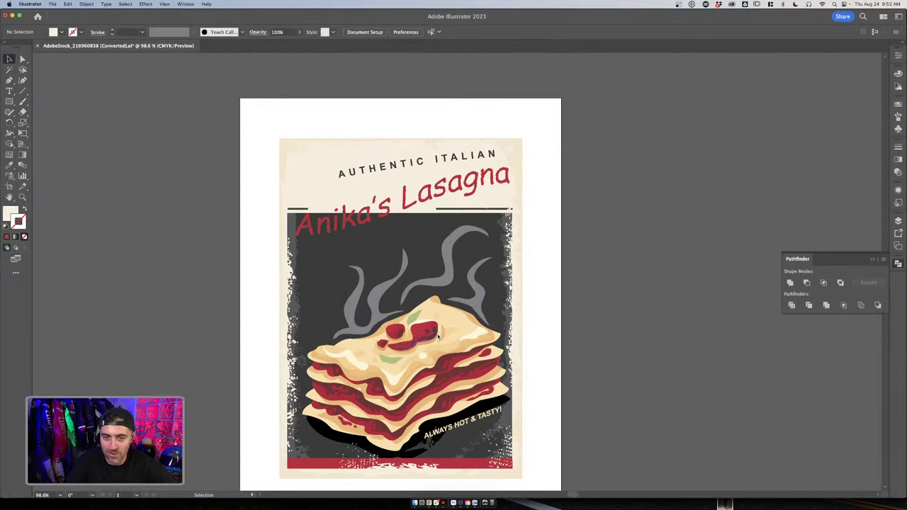
Shift the red warped title slightly lower beneath the "Authentic Italian" line and deselect it
left_click(447, 201)
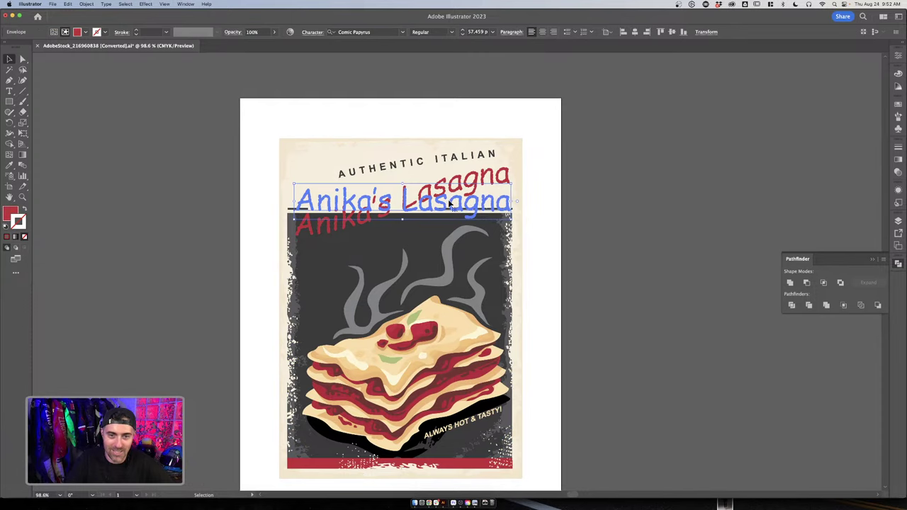
left_click(528, 188)
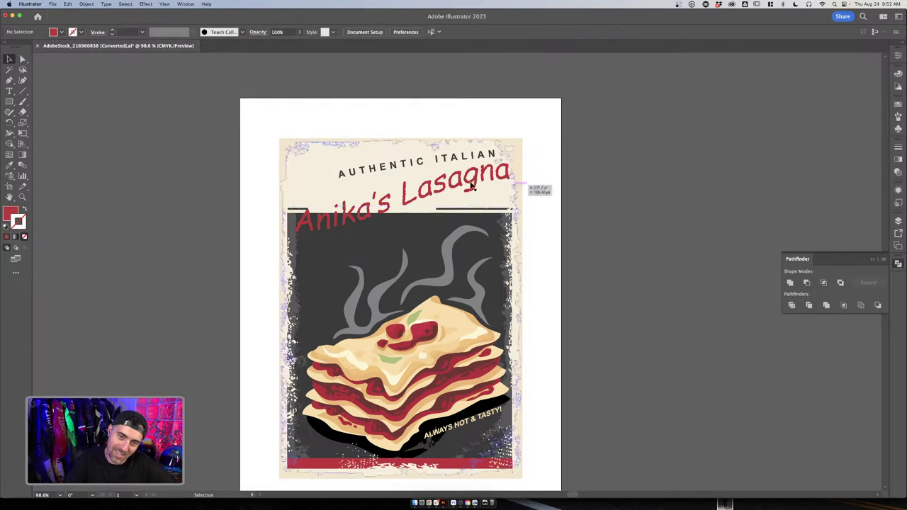
left_click(418, 191)
left_click(684, 187)
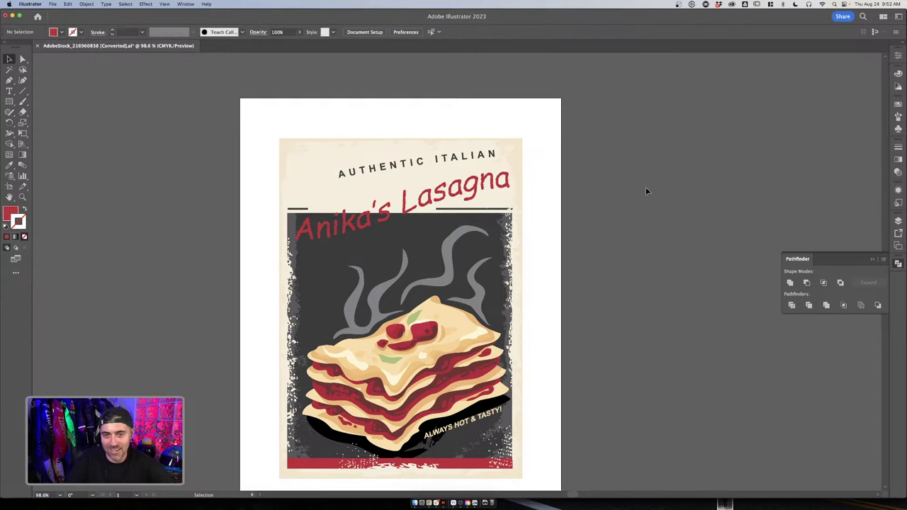
Try to break the red warped title into two lines inside its envelope, with "Lasagna" on the second line
scroll(638, 190, "down", 2)
double_click(428, 138)
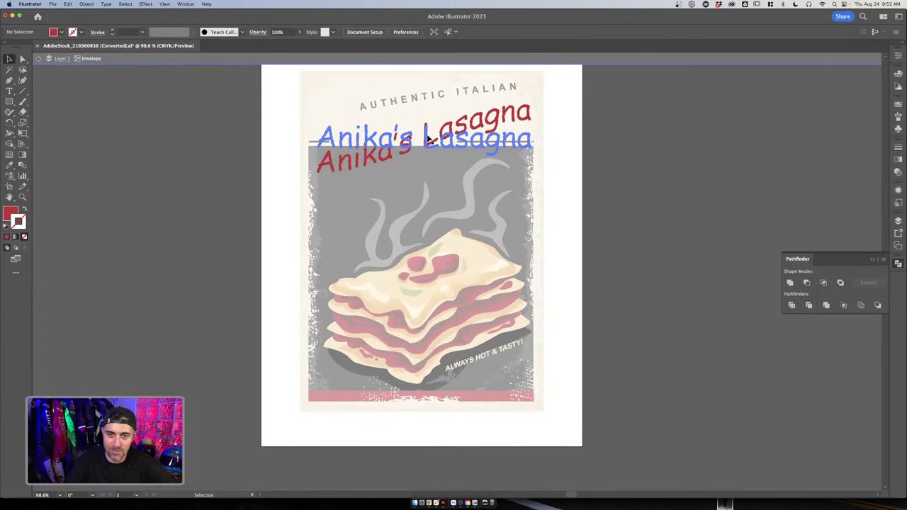
double_click(426, 138)
left_click_drag(424, 138, 414, 139)
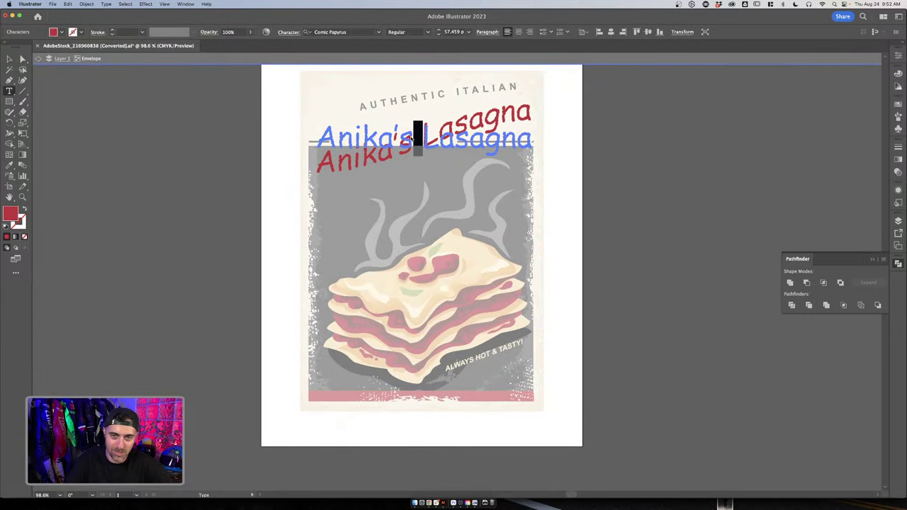
key("Return")
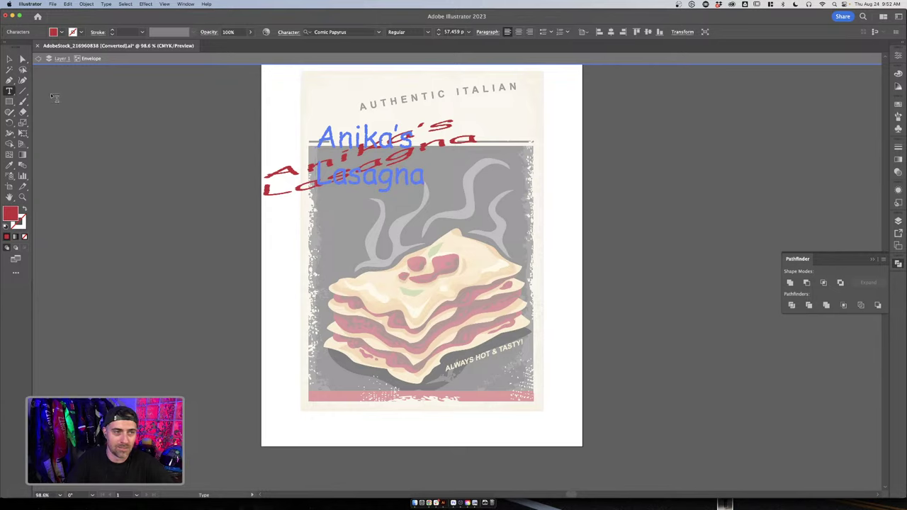
left_click(9, 59)
left_click(401, 126)
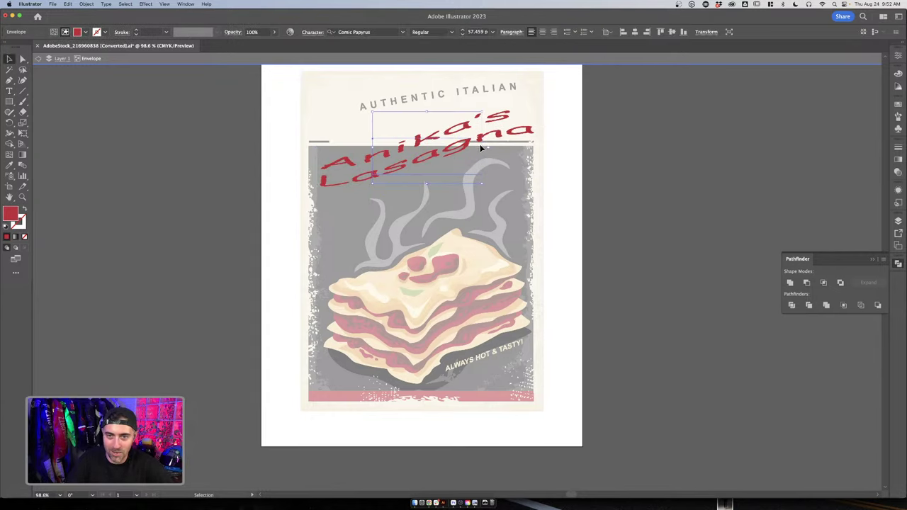
key("super+z")
key("super+z")
key("super+z")
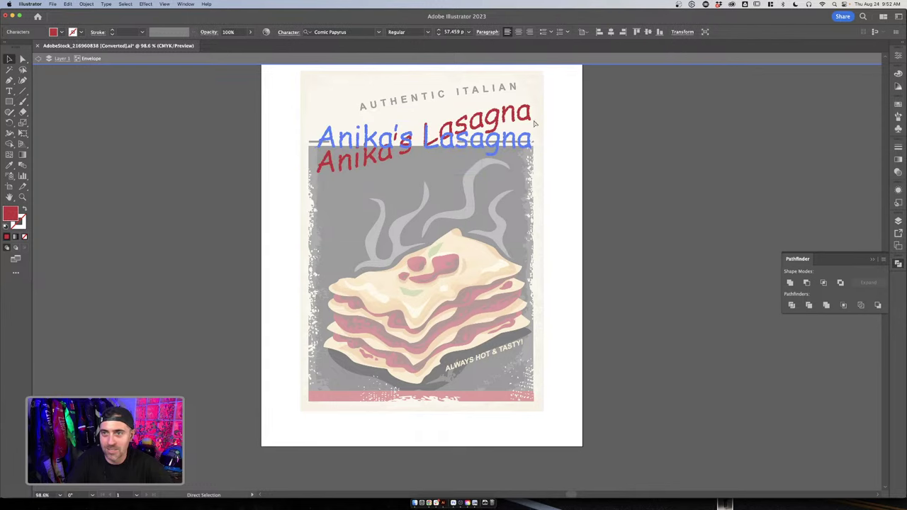
double_click(612, 123)
Try moving the red warped title off the artboard into the empty area beside the poster
left_click(435, 134)
left_click_drag(435, 134, 687, 114)
left_click_drag(759, 116, 821, 113)
left_click(719, 211)
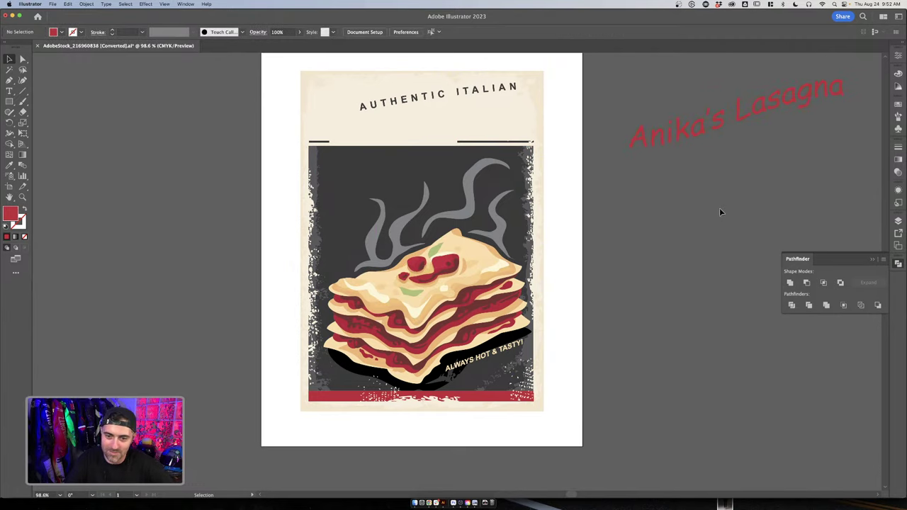
left_click(425, 184)
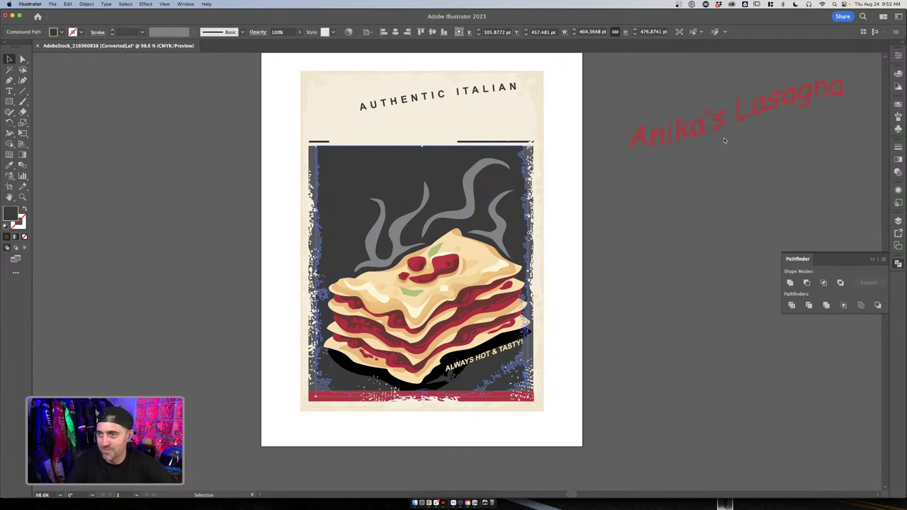
left_click(704, 171)
key("super+z")
key("super+z")
key("super+z")
key("super+z")
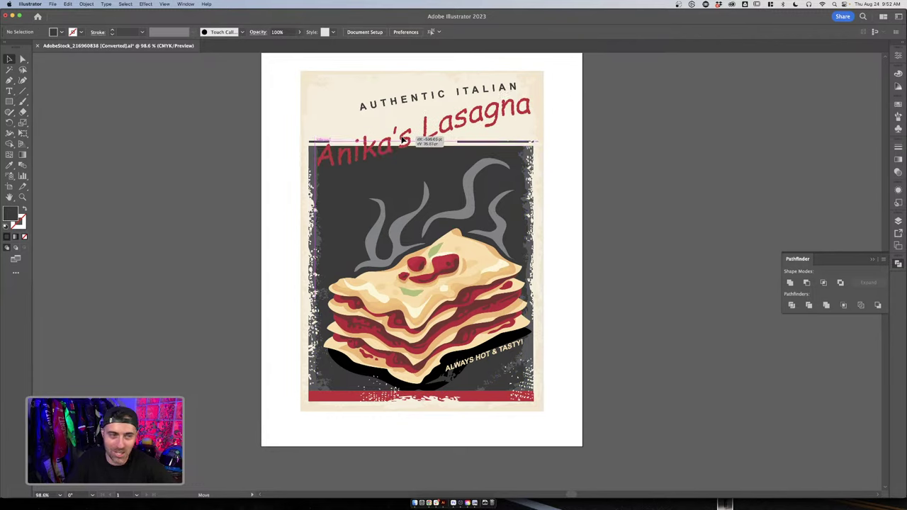
left_click(637, 143)
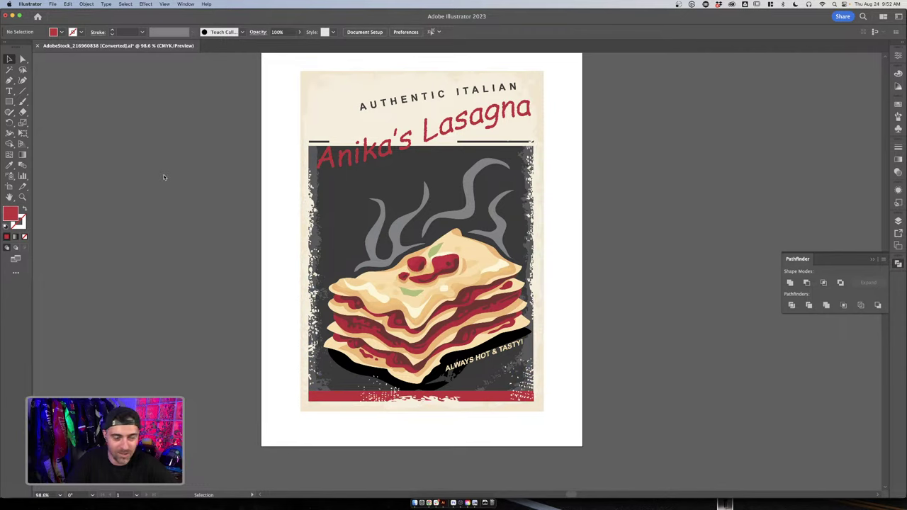
Switch to Chrome and open the converted lasagna PSD in the Adobe Express editor
key("ctrl+Up")
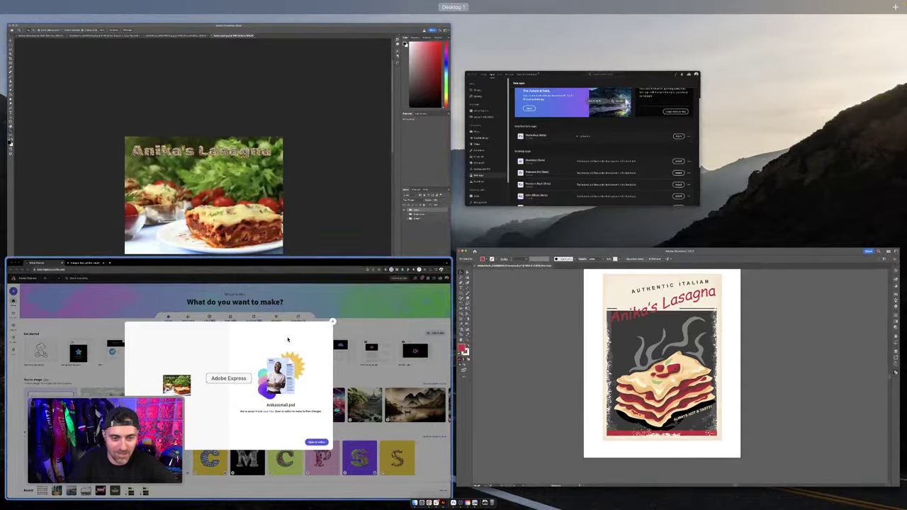
left_click(288, 339)
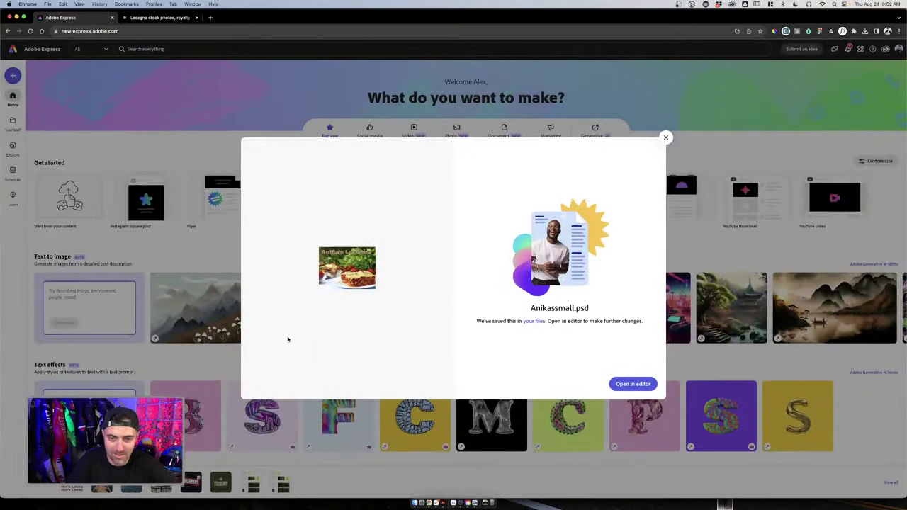
left_click(632, 383)
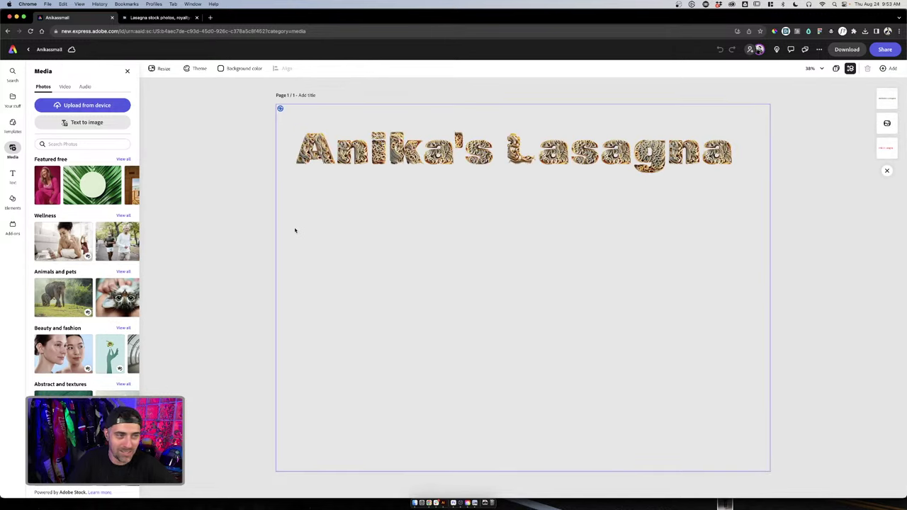
left_click(429, 170)
left_click(206, 204)
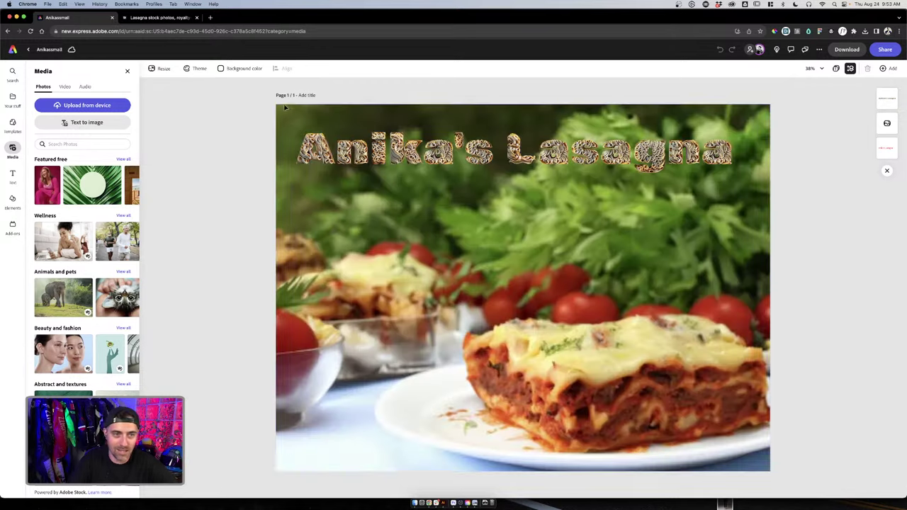
key("super+v")
Move the pasta-textured title image slightly lower on the page and nudge the full-page lasagna photo slightly left
left_click(496, 149)
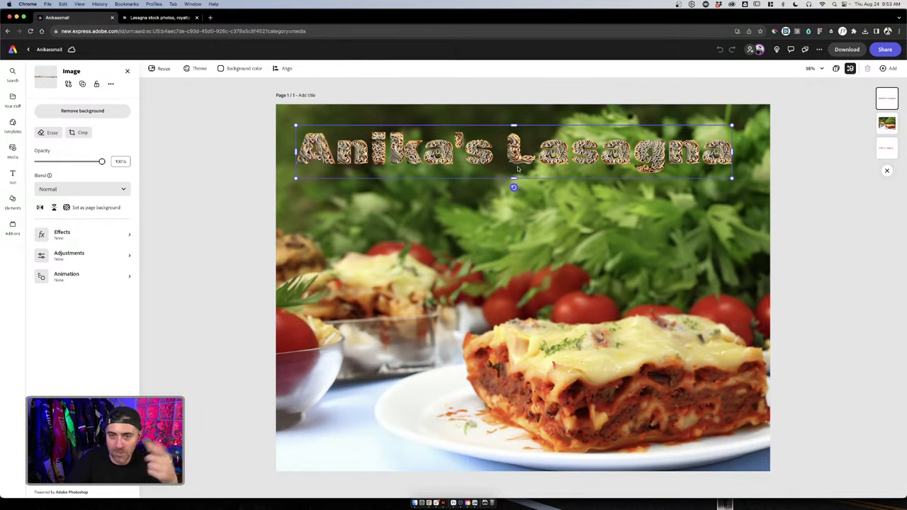
left_click_drag(533, 161, 540, 185)
left_click_drag(578, 278, 652, 349)
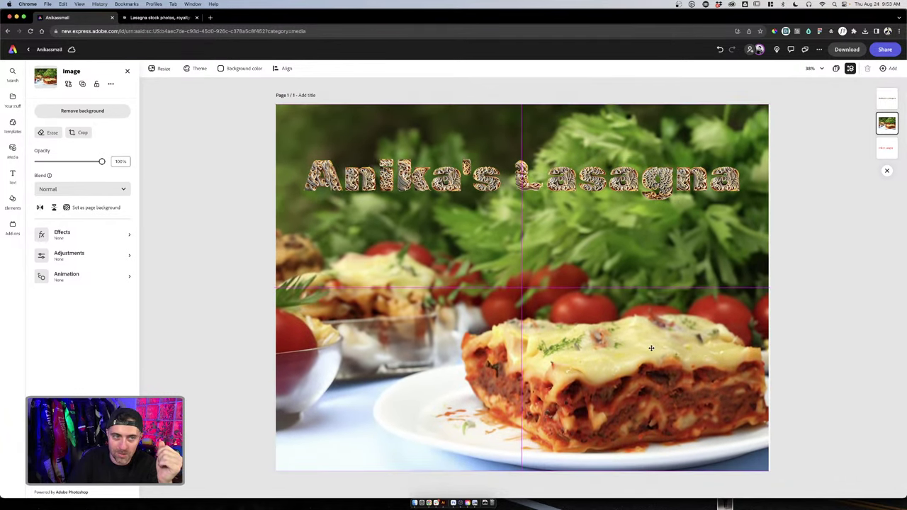
left_click(262, 261)
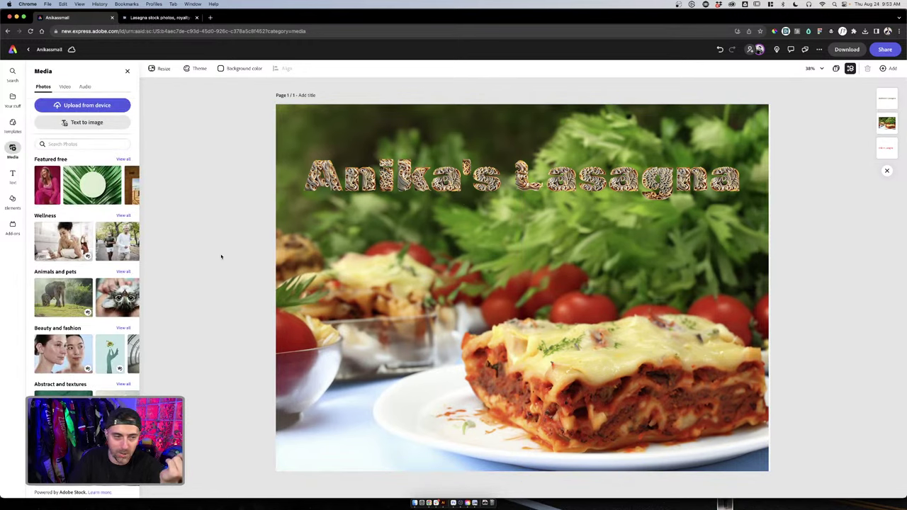
Search the stock photos for "lasagna" and place the plated slice with basil leaves in the middle of the page
left_click(88, 145)
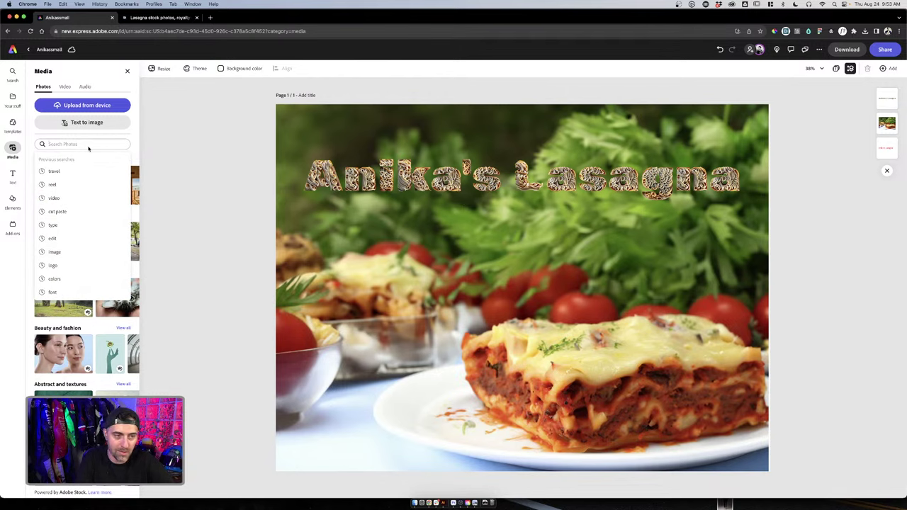
type("lasagna")
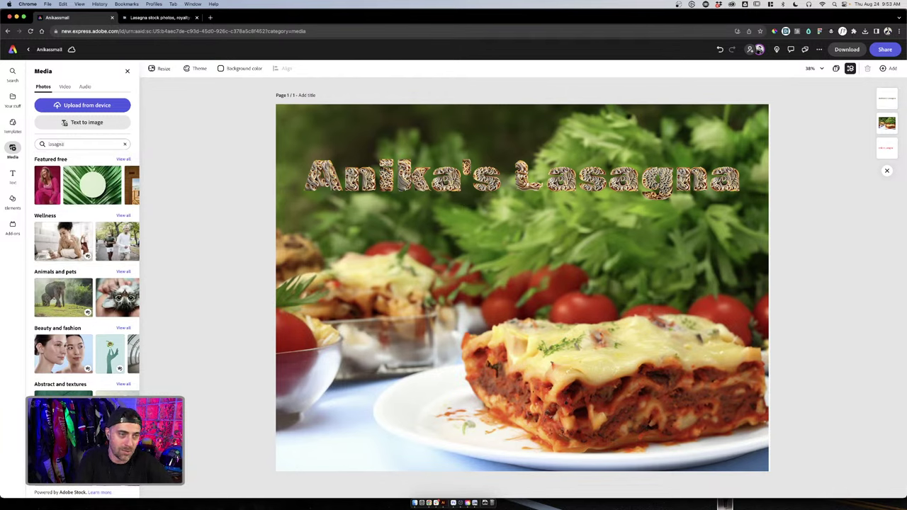
key("Return")
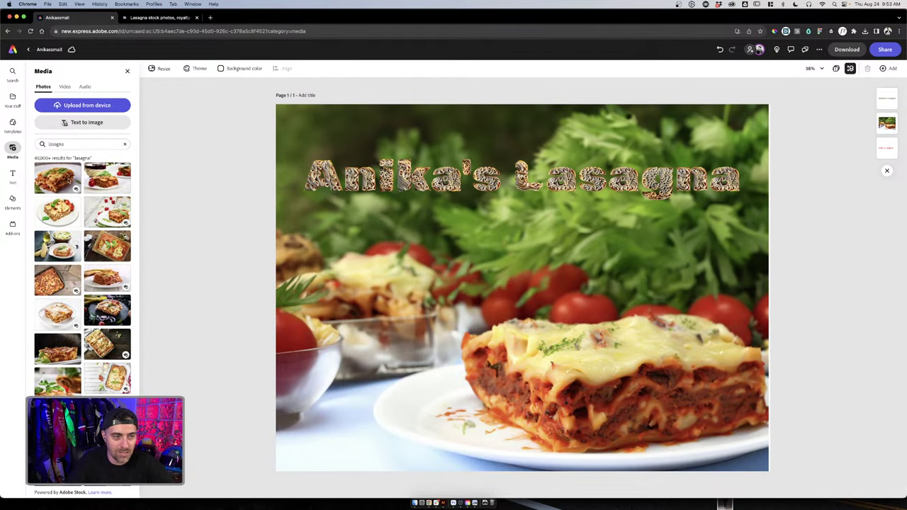
scroll(51, 299, "down", 3)
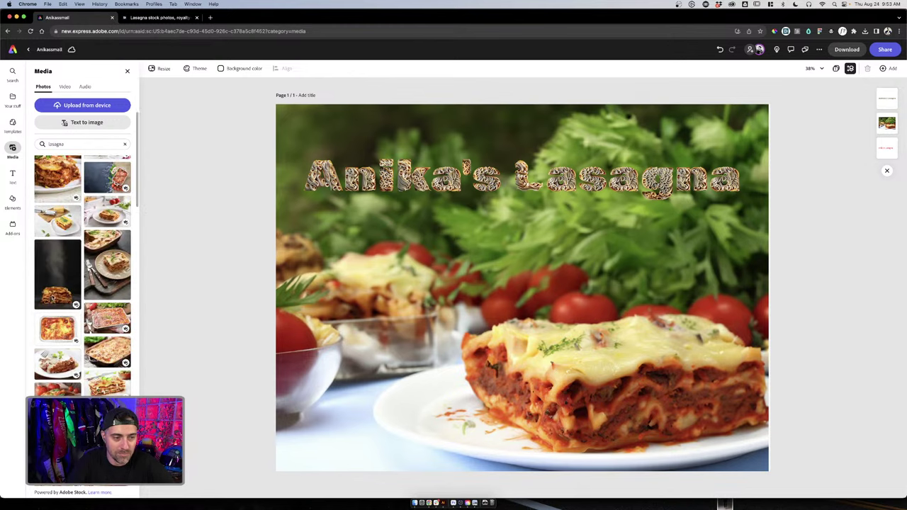
scroll(62, 298, "down", 4)
scroll(62, 297, "down", 5)
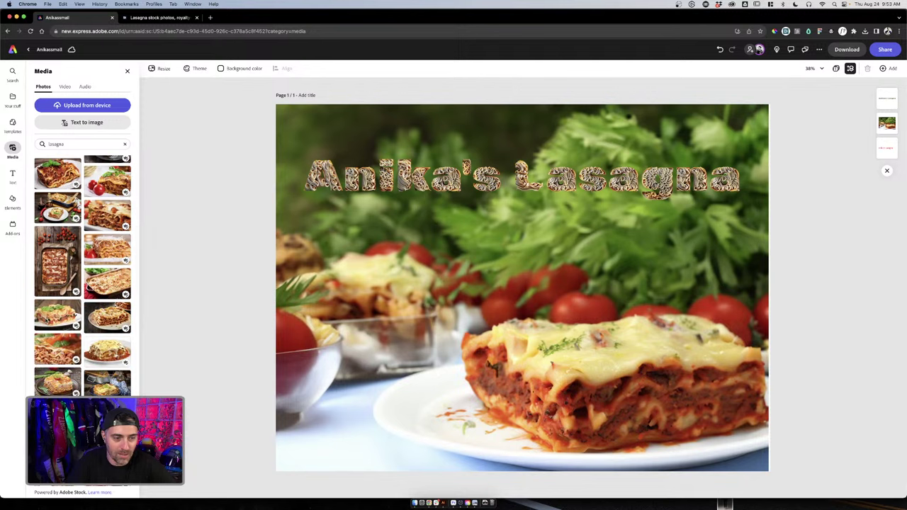
left_click_drag(51, 317, 395, 258)
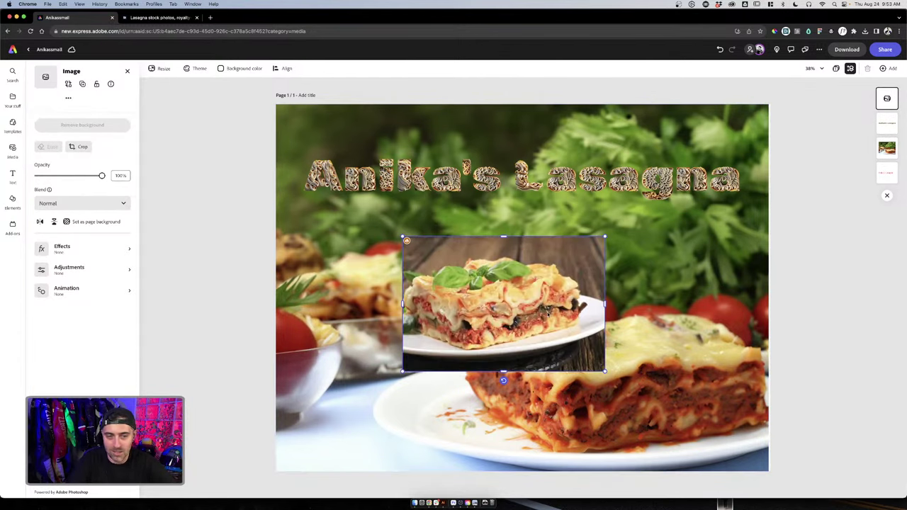
Crop the placed lasagna photo to a heart shape, shifting the picture slightly right within the heart
left_click(79, 269)
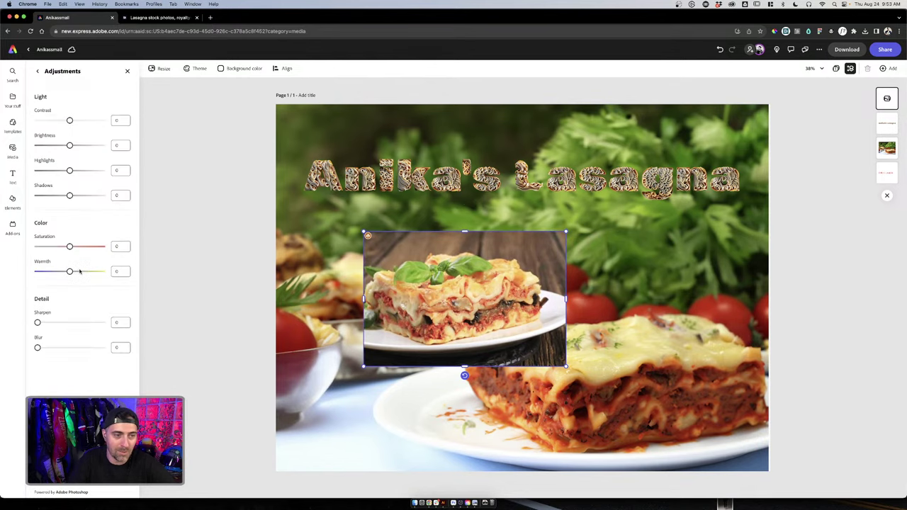
left_click(38, 71)
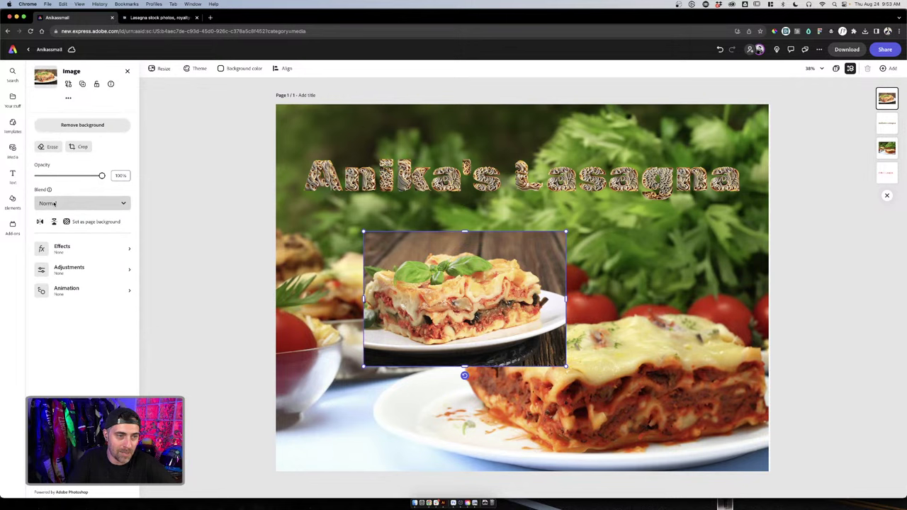
left_click(79, 146)
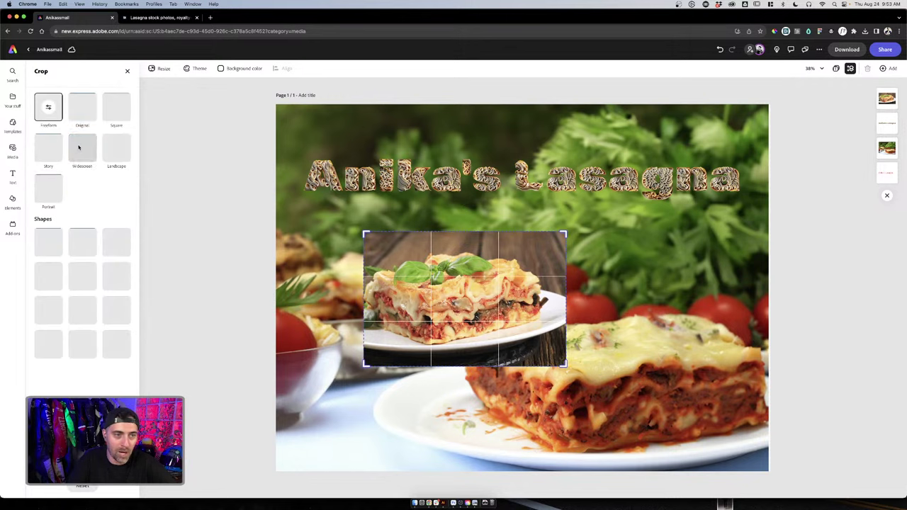
left_click(121, 307)
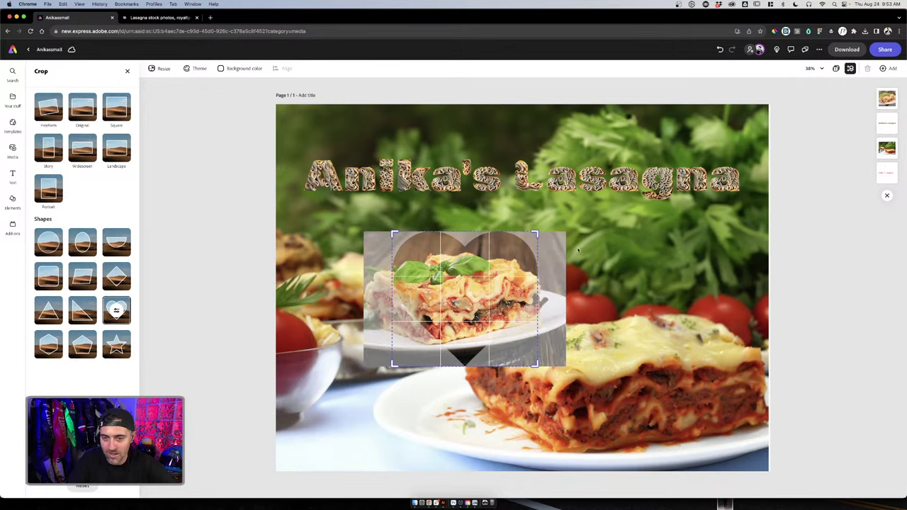
left_click_drag(513, 262, 522, 259)
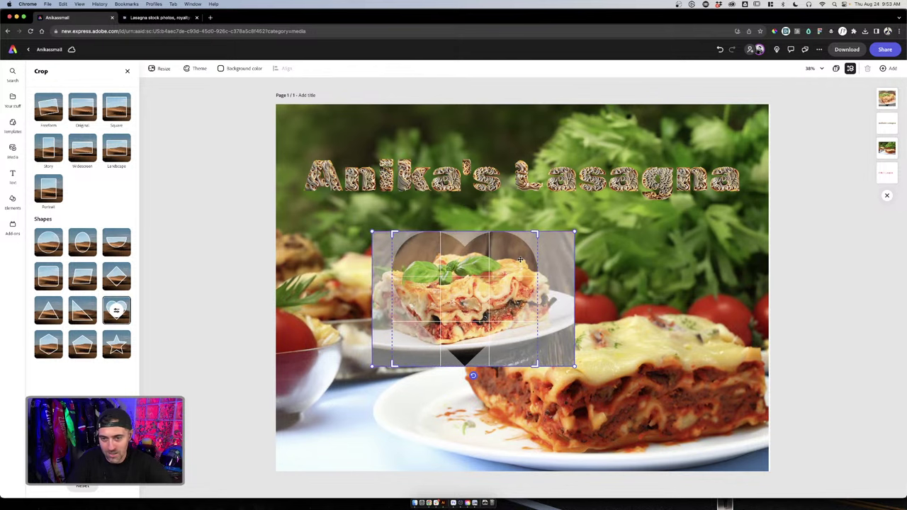
left_click(613, 253)
double_click(613, 252)
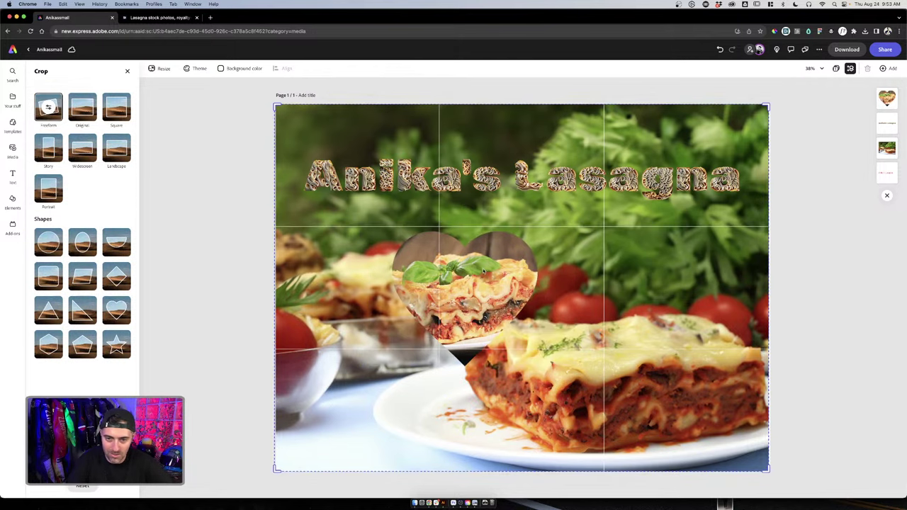
left_click(811, 270)
left_click(812, 269)
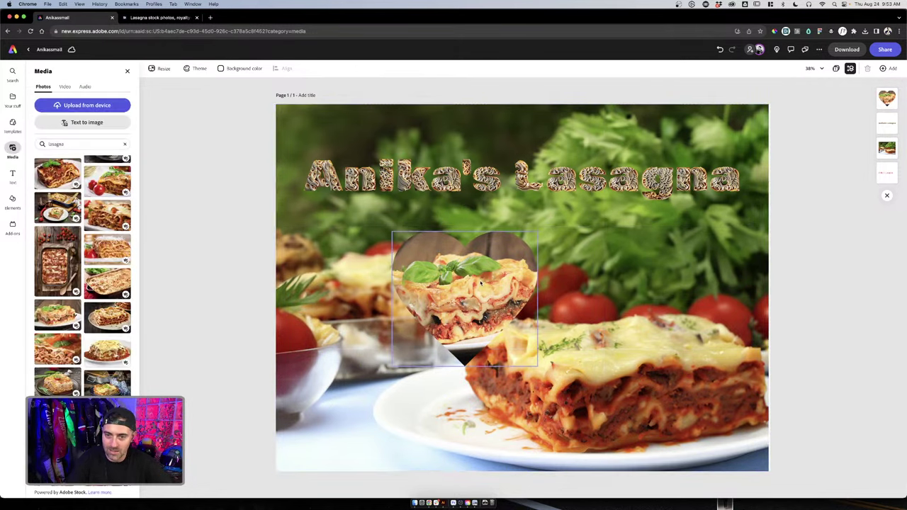
Shrink the heart-shaped photo to roughly half its size and place it just above the title's first letter
left_click_drag(479, 277, 370, 257)
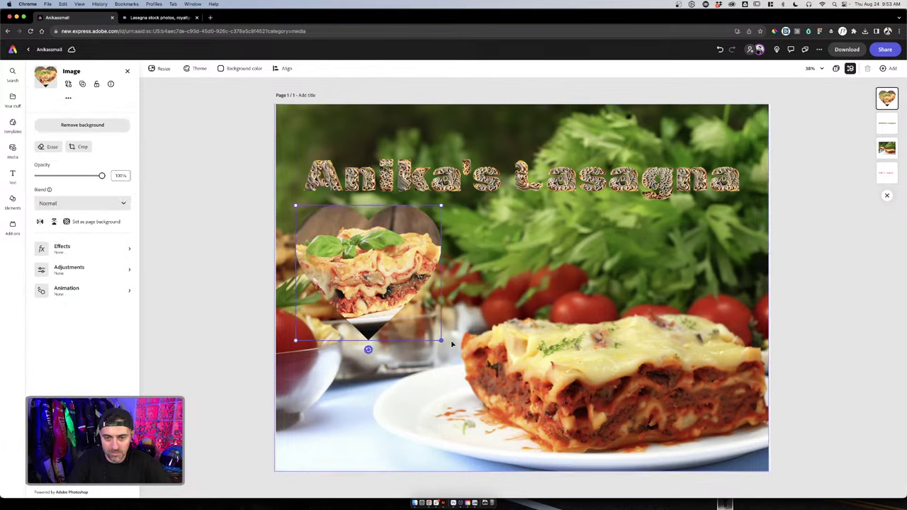
left_click_drag(442, 342, 369, 273)
left_click_drag(336, 244, 327, 145)
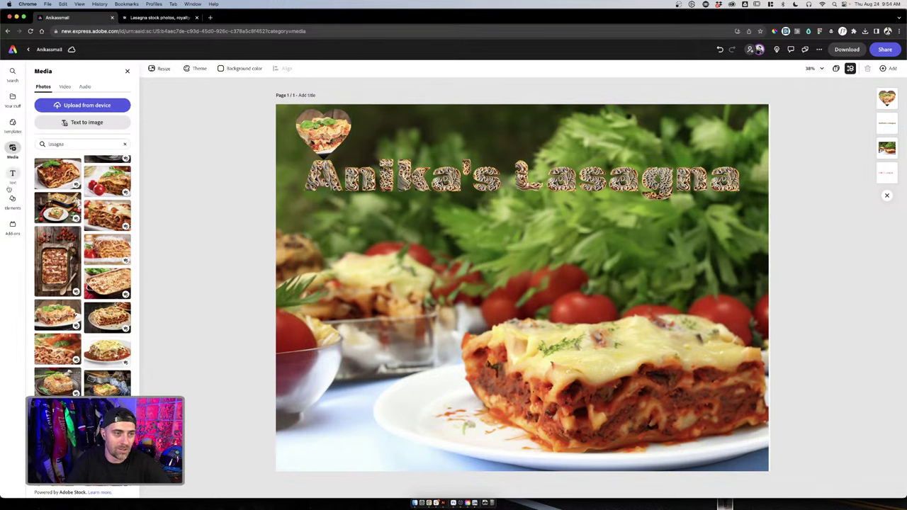
Generate an AI image on the page with Text to image from the prompt "Lasagna heart", using the Photo content type
left_click(77, 124)
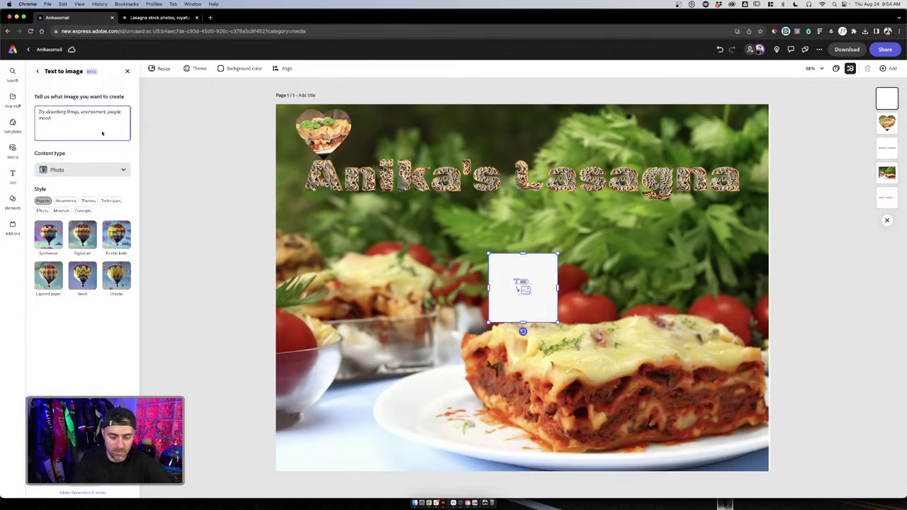
type("La")
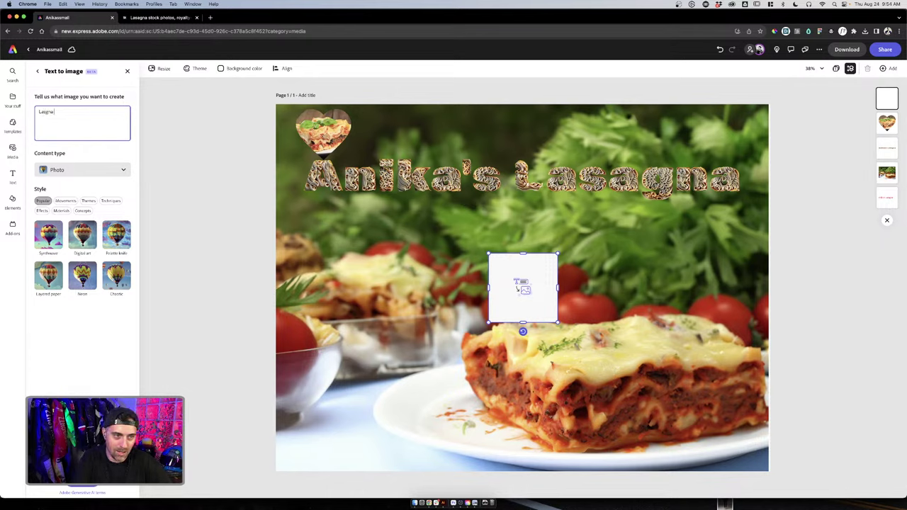
type("sa")
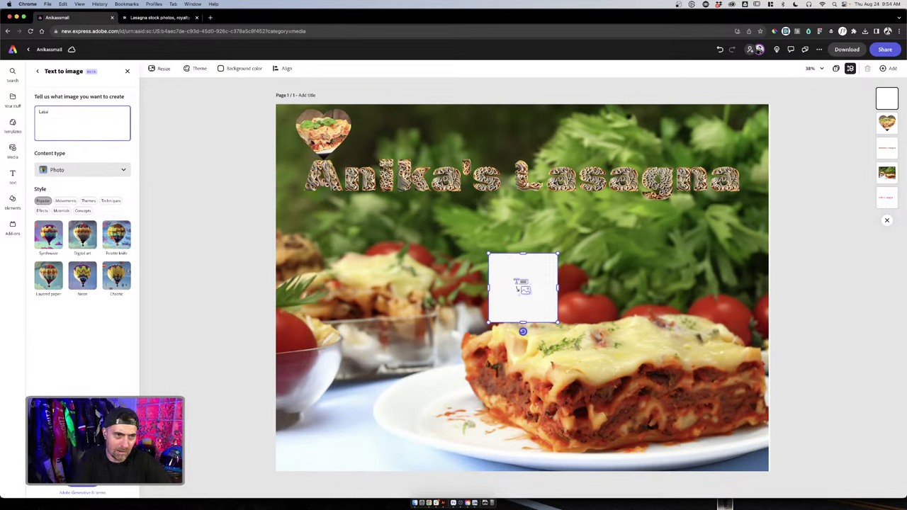
type("gna hea")
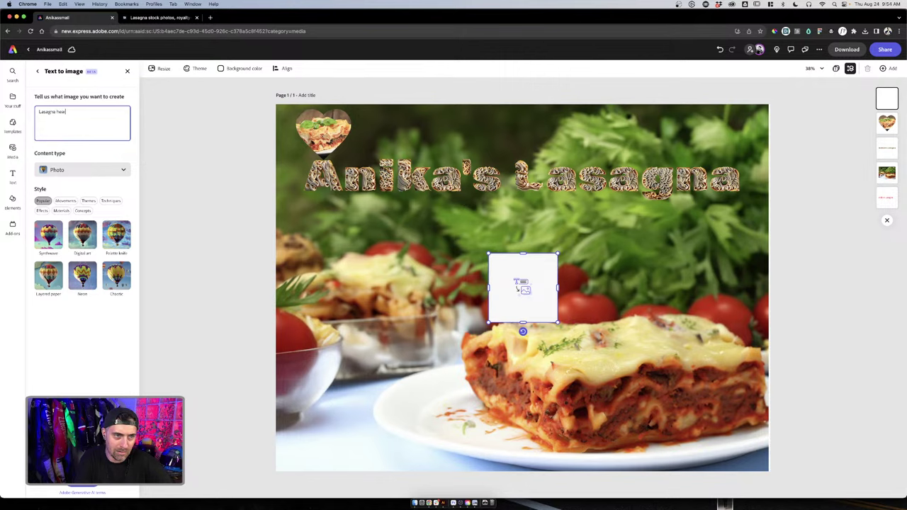
type("rt")
key("Return")
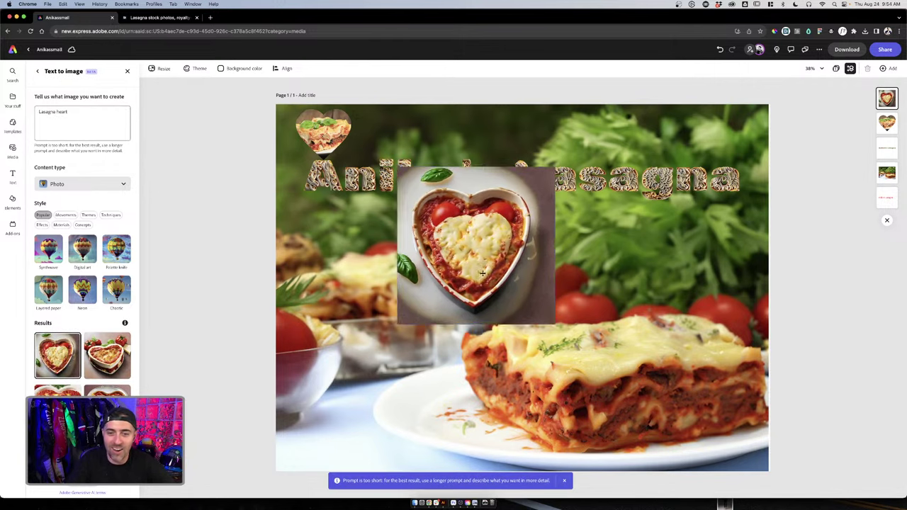
Move the generated lasagna heart image to the page's lower left area and delete the small heart-cropped photo above the title
left_click_drag(482, 273, 369, 347)
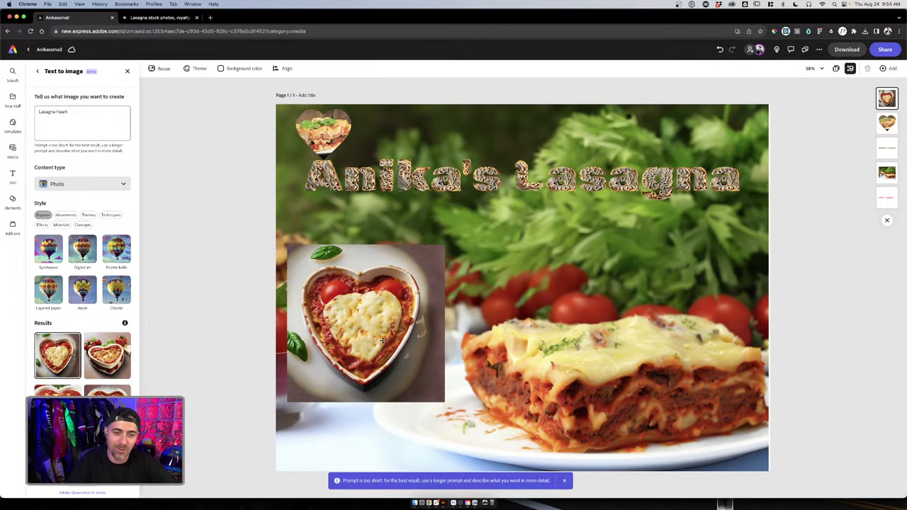
left_click(331, 144)
key("Delete")
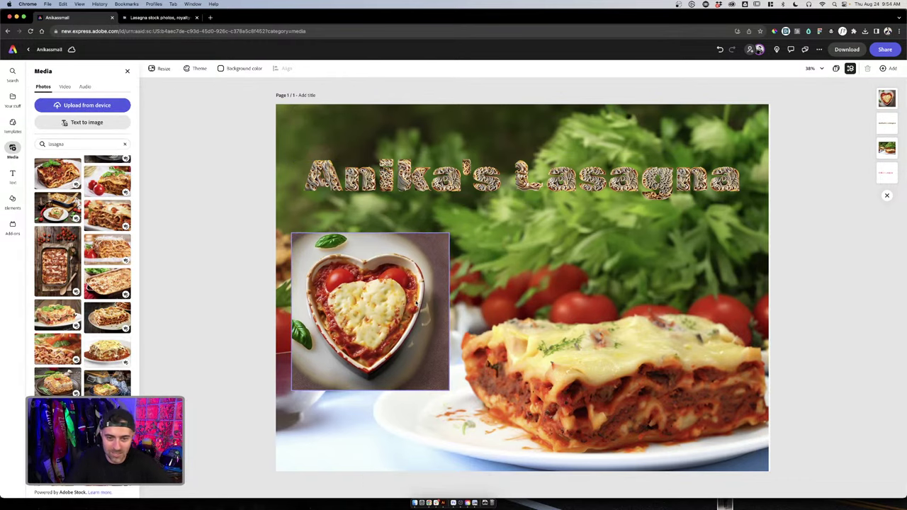
Enlarge the generated lasagna heart image to about one and a half times its size, filling the page's lower left half
left_click(396, 301)
left_click_drag(449, 390, 516, 409)
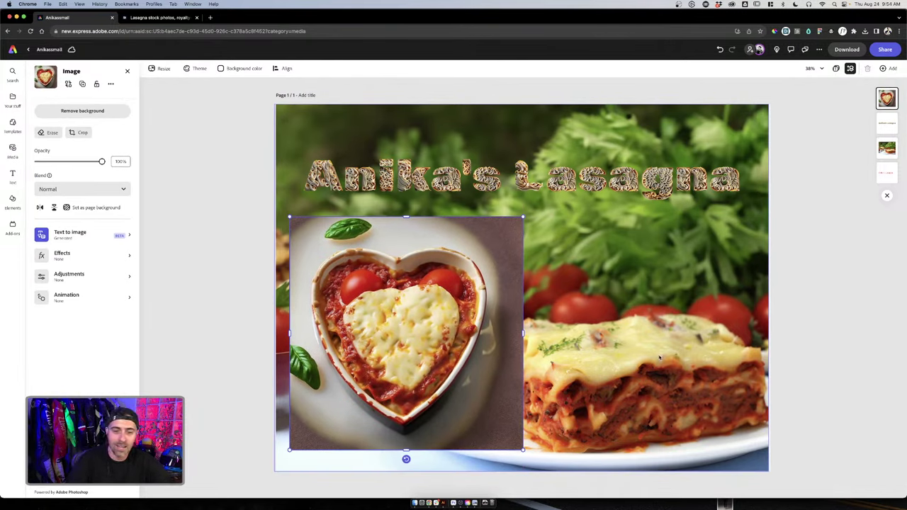
left_click(745, 343)
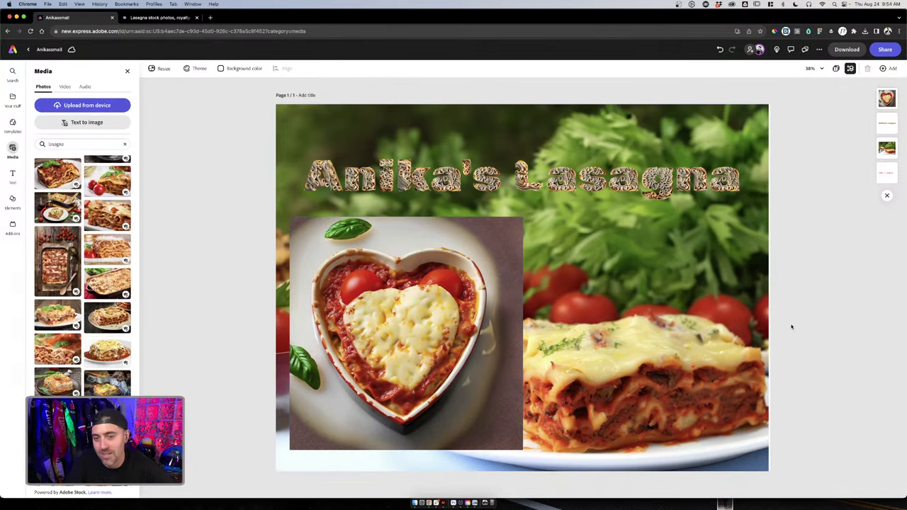
Switch to Photoshop and review the open boat, forest trail, billboard and lasagna documents
left_click(453, 503)
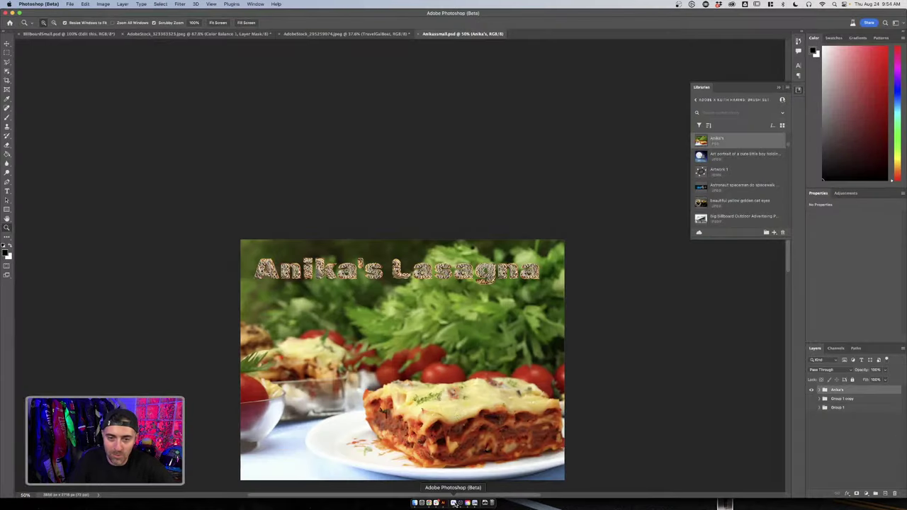
left_click(330, 34)
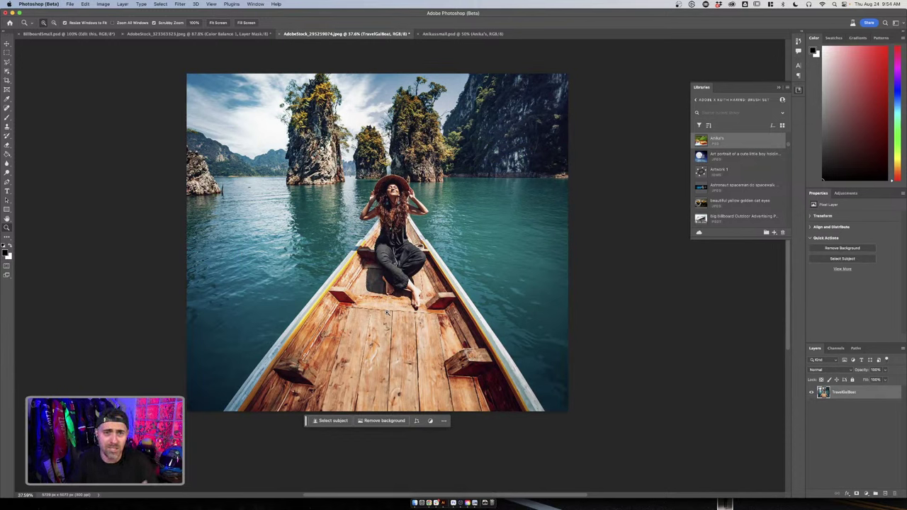
left_click(181, 36)
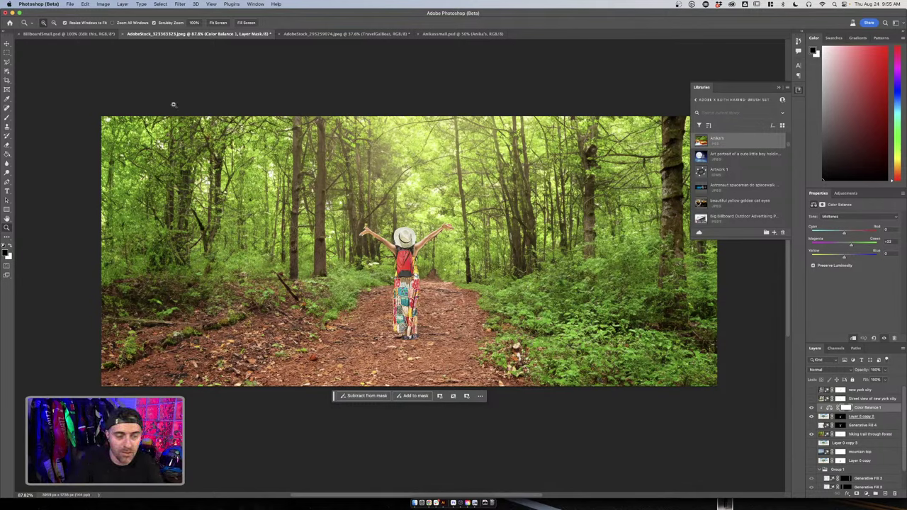
left_click(83, 35)
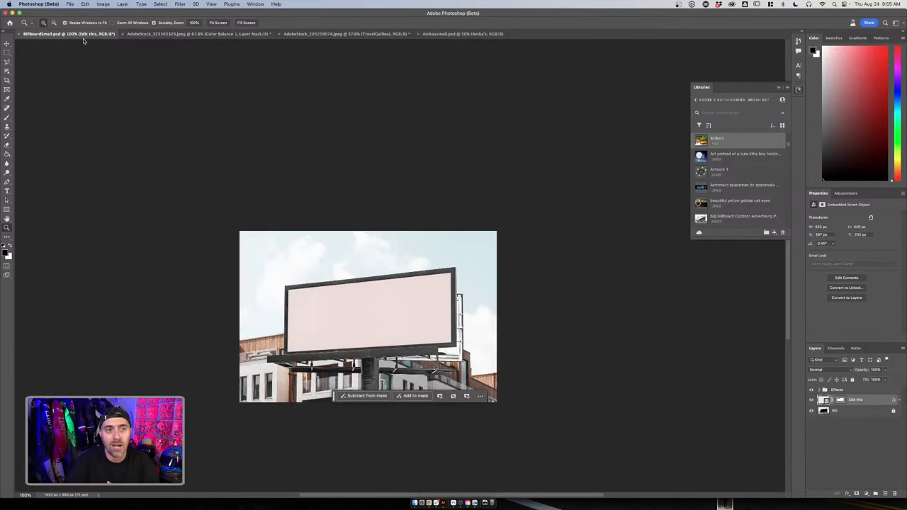
left_click(342, 34)
left_click(460, 34)
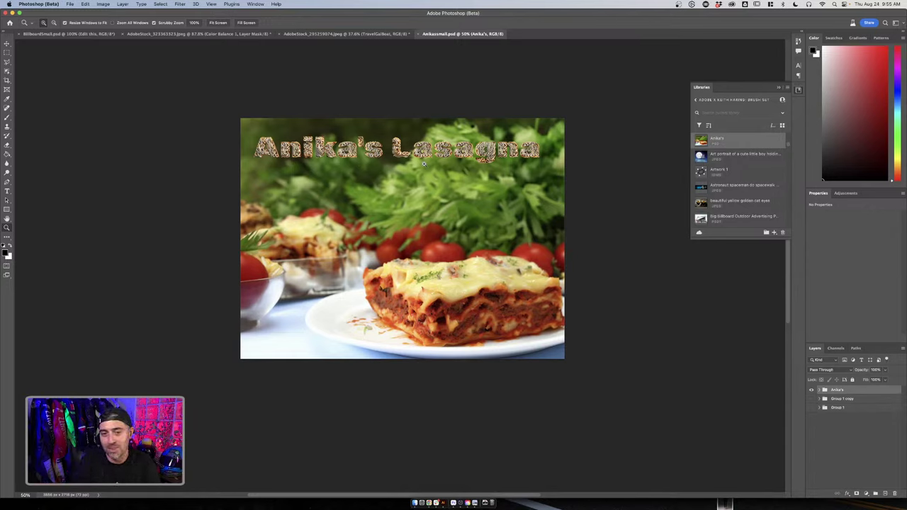
Switch back to Adobe Express in Chrome and select the generated lasagna heart image
left_click(428, 502)
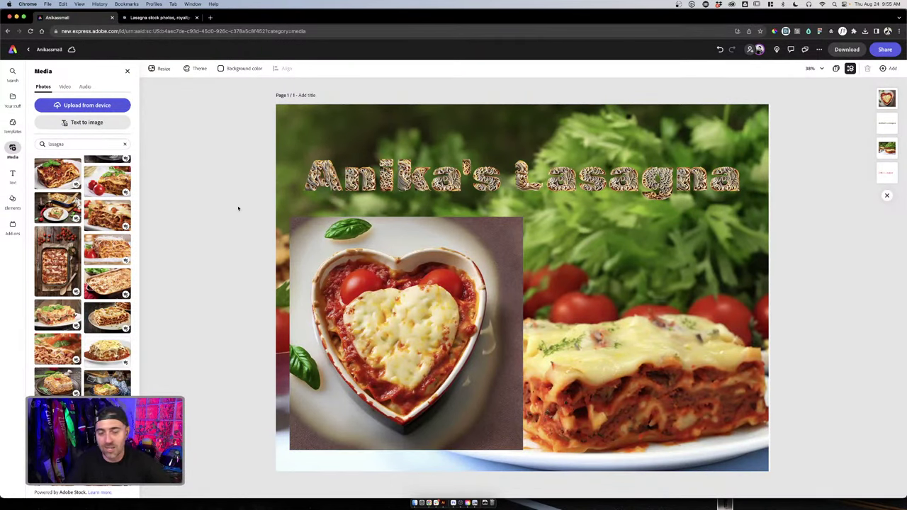
left_click(337, 245)
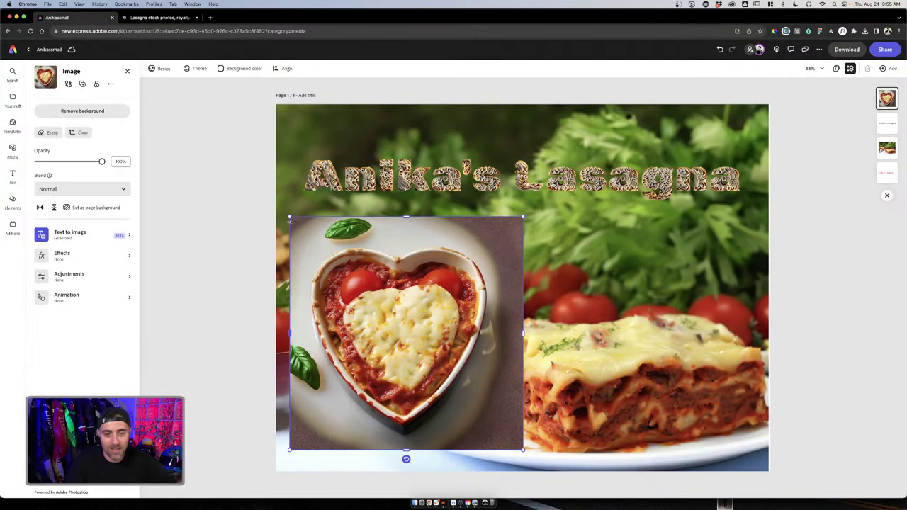